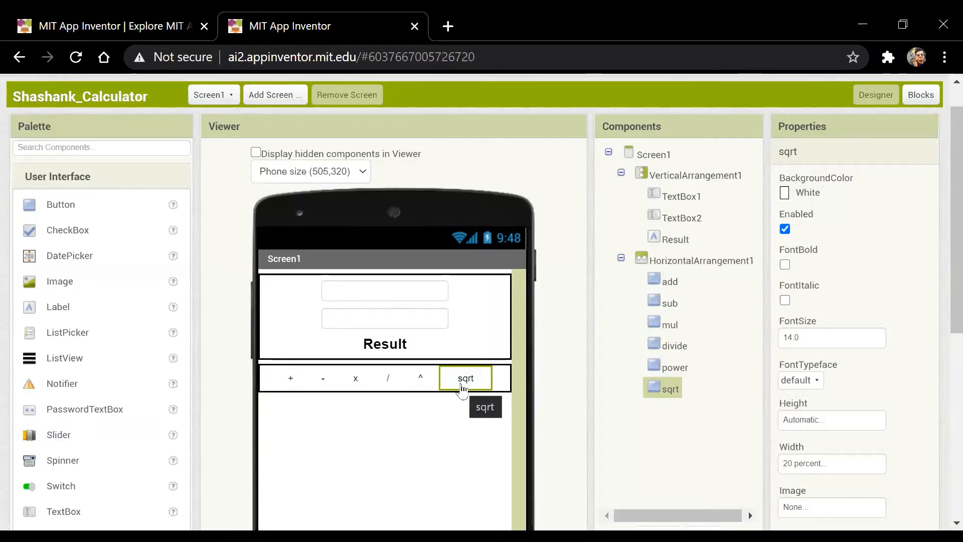
pyautogui.click(443, 426)
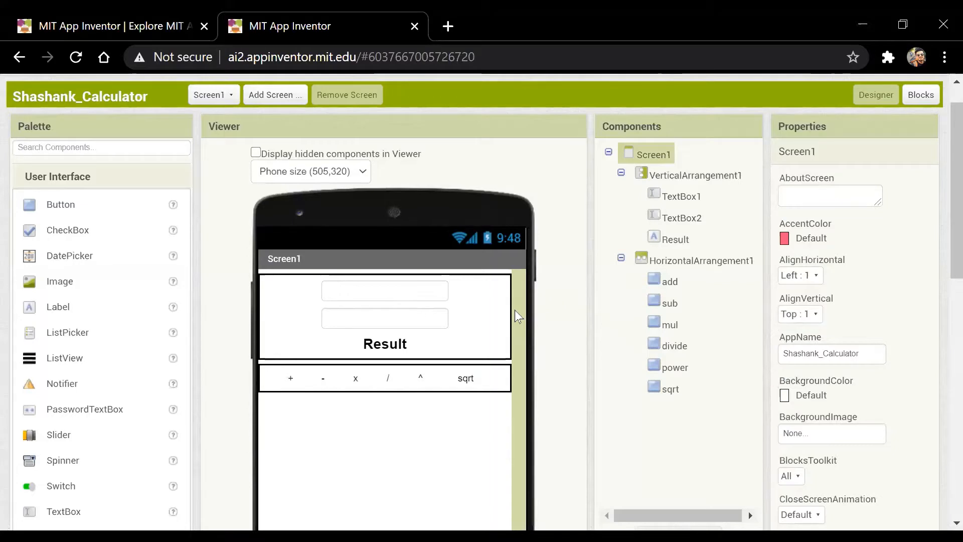
pyautogui.scroll(-2, 941, 260)
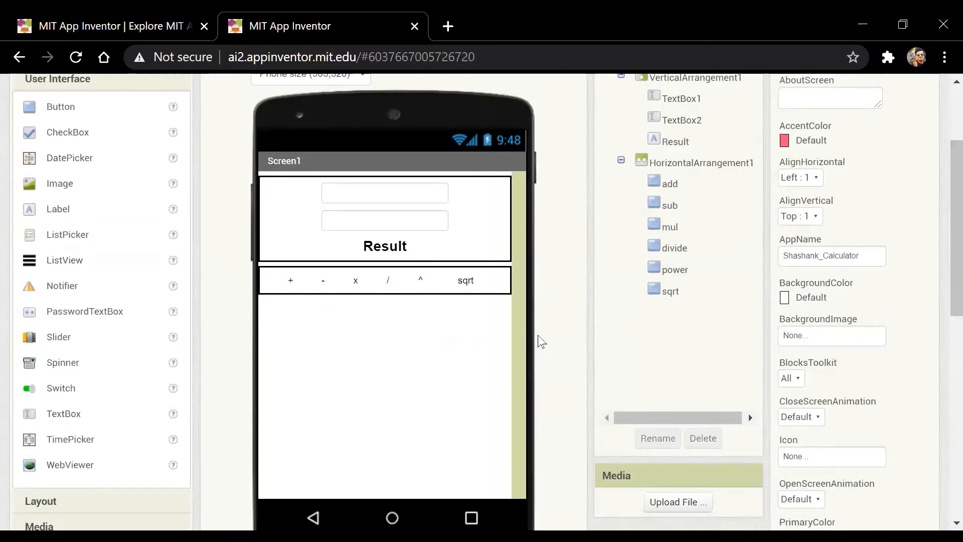
pyautogui.scroll(2, 939, 249)
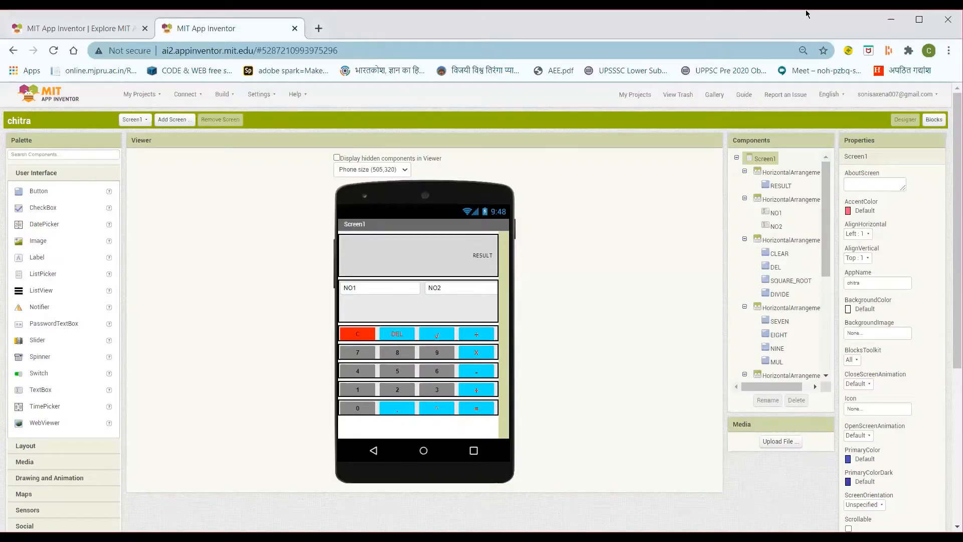
# - Examine the calculator's layout and click-event blocks in the maximized window, leaving the 2 button between 1 and 3
pyautogui.click(919, 19)
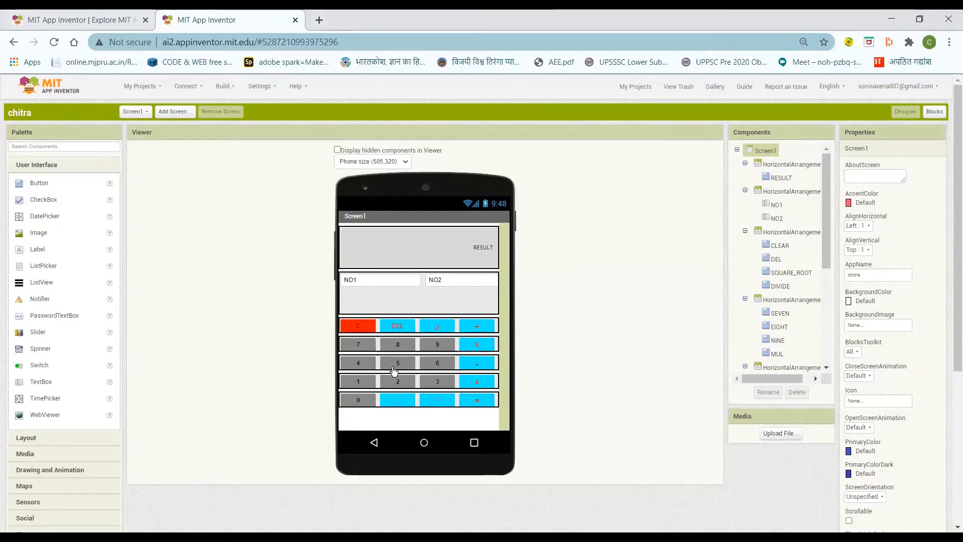
pyautogui.moveTo(398, 381); pyautogui.dragTo(357, 417)
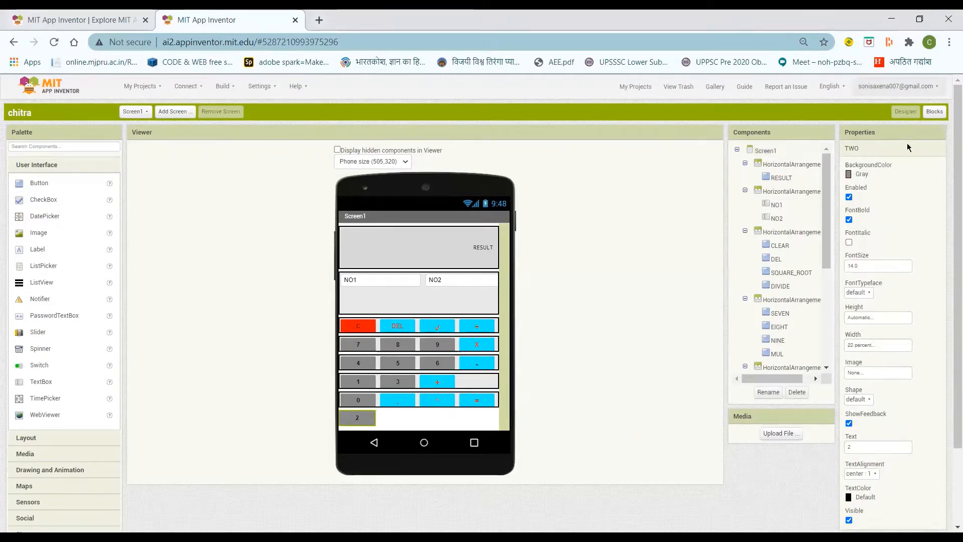
pyautogui.click(931, 113)
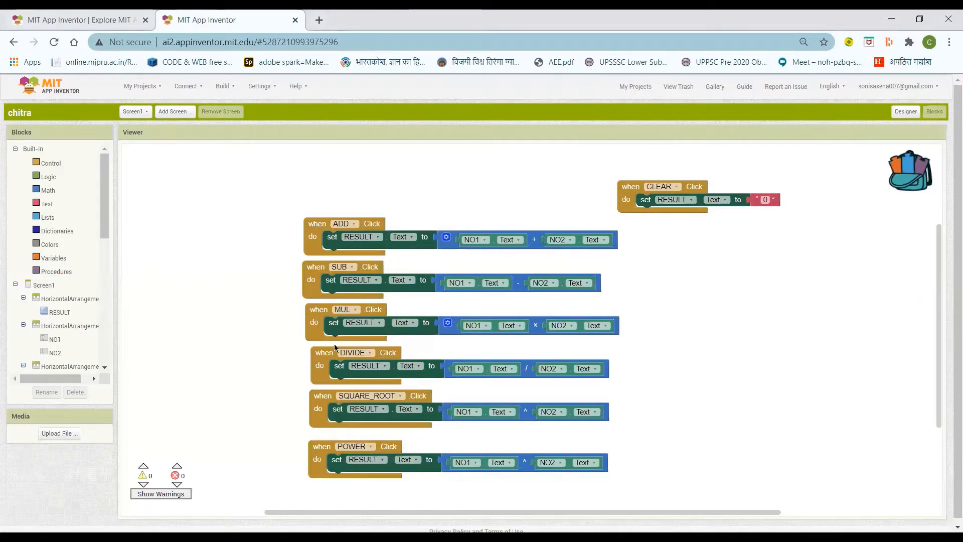
pyautogui.click(904, 112)
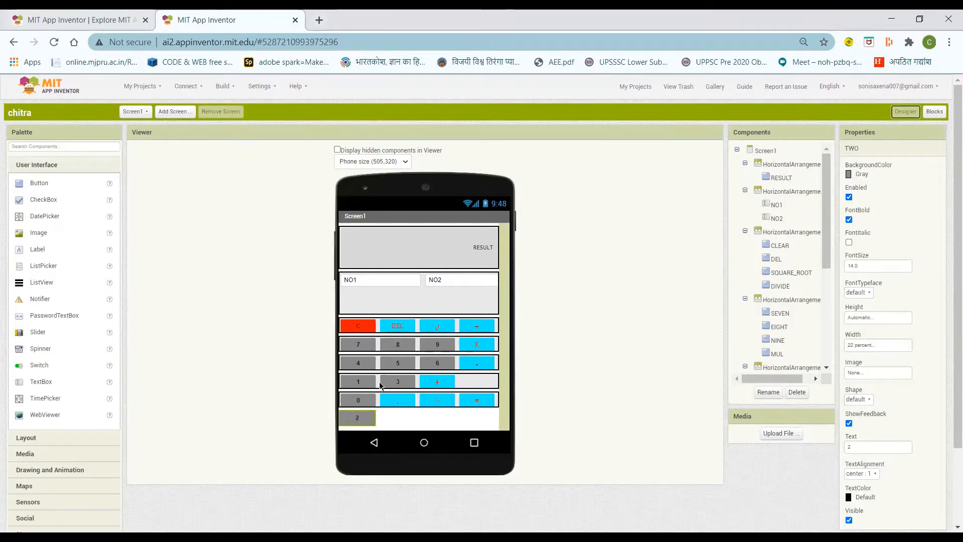
pyautogui.moveTo(380, 385); pyautogui.dragTo(381, 385)
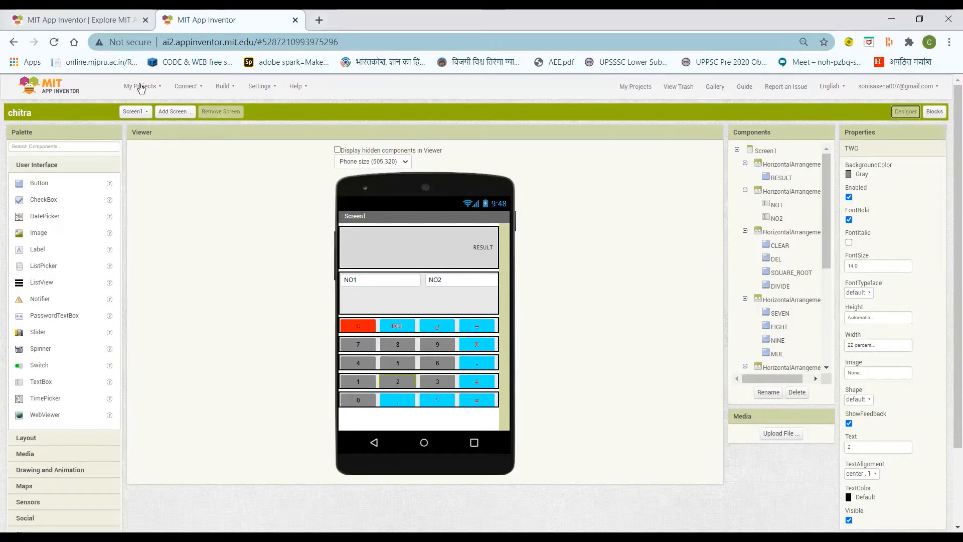
# - Open the list of all projects and close the project editor's browser tab
pyautogui.click(141, 87)
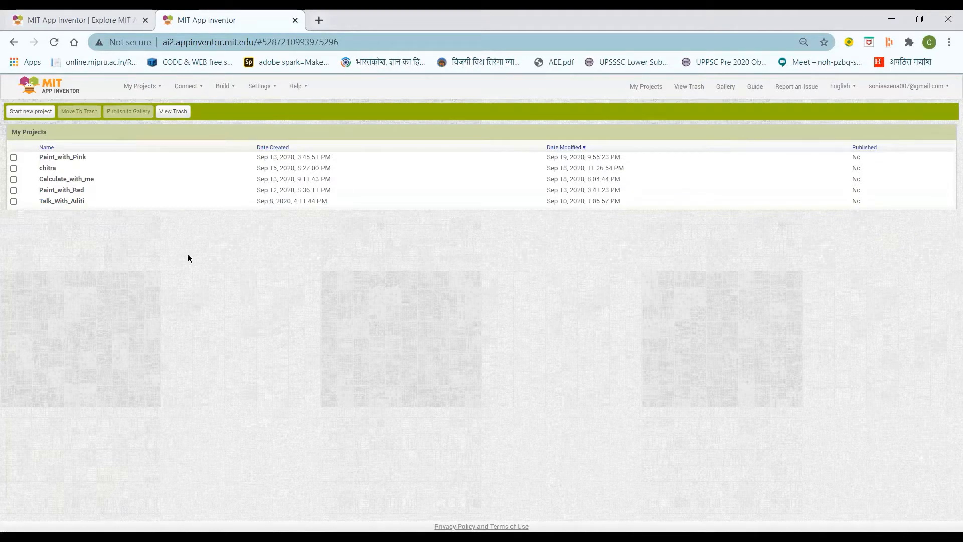
pyautogui.click(37, 189)
pyautogui.click(293, 20)
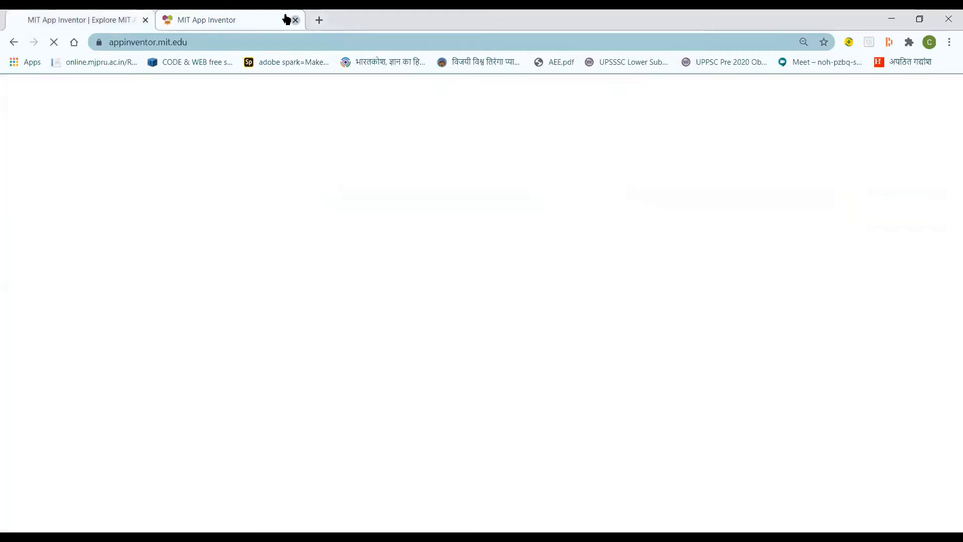
pyautogui.click(290, 20)
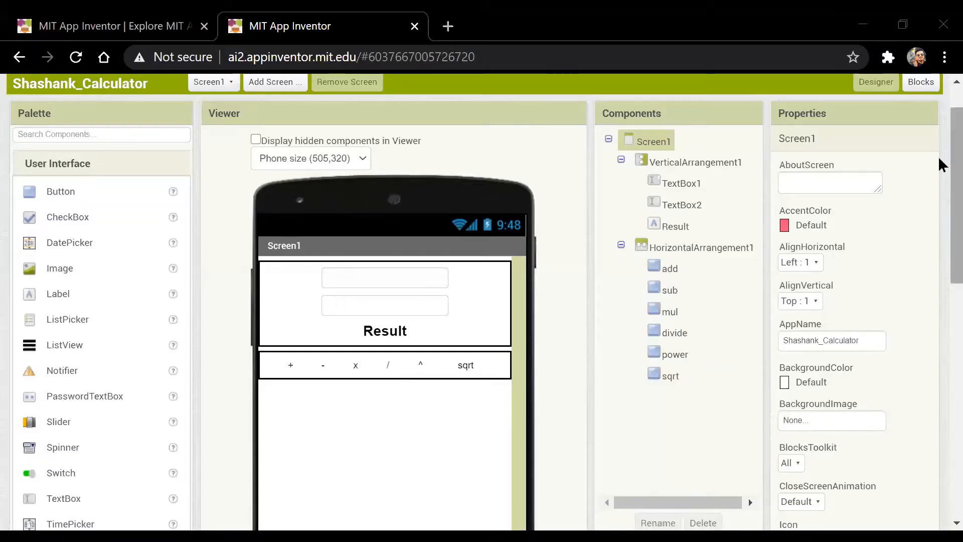
# - Review the component hierarchy by collapsing and re-expanding Screen1 and HorizontalArrangement1
pyautogui.moveTo(951, 158)
pyautogui.mouseDown()
pyautogui.moveTo(951, 148)
pyautogui.moveTo(951, 161)
pyautogui.mouseUp()
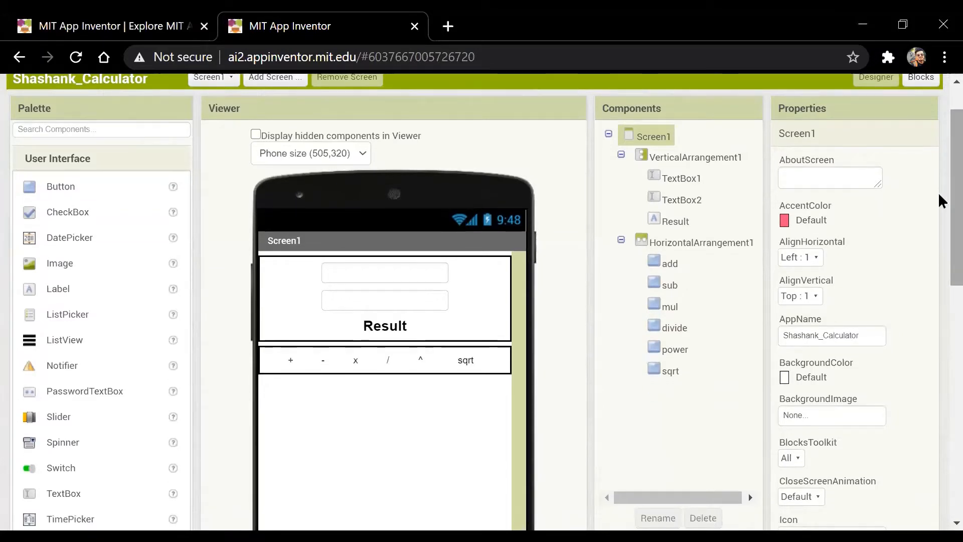
pyautogui.scroll(-1, 572, 320)
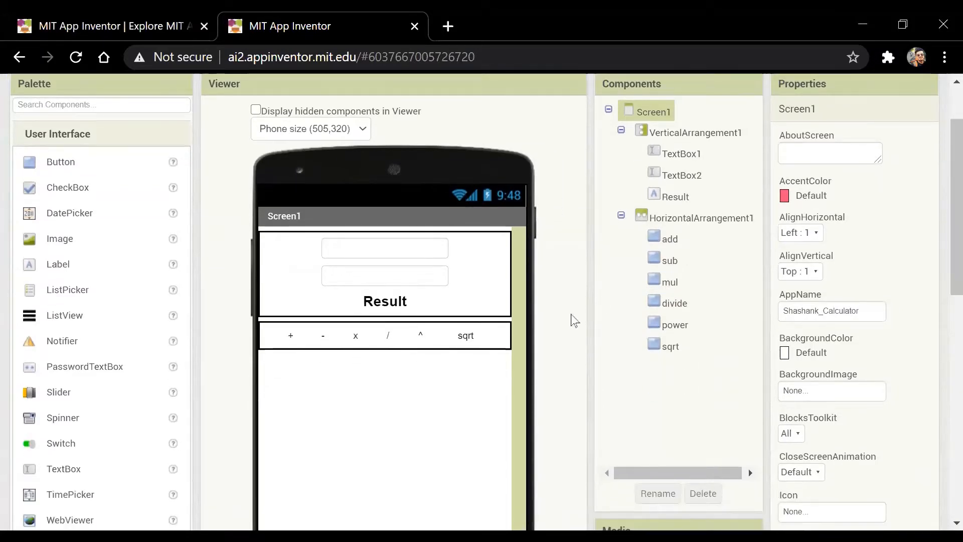
pyautogui.moveTo(953, 243); pyautogui.dragTo(940, 224)
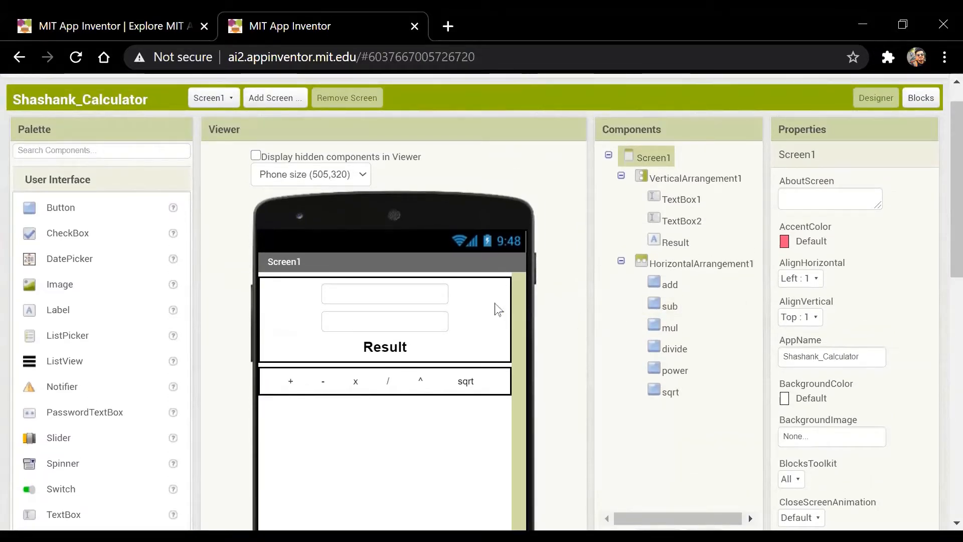
pyautogui.click(608, 156)
pyautogui.click(609, 155)
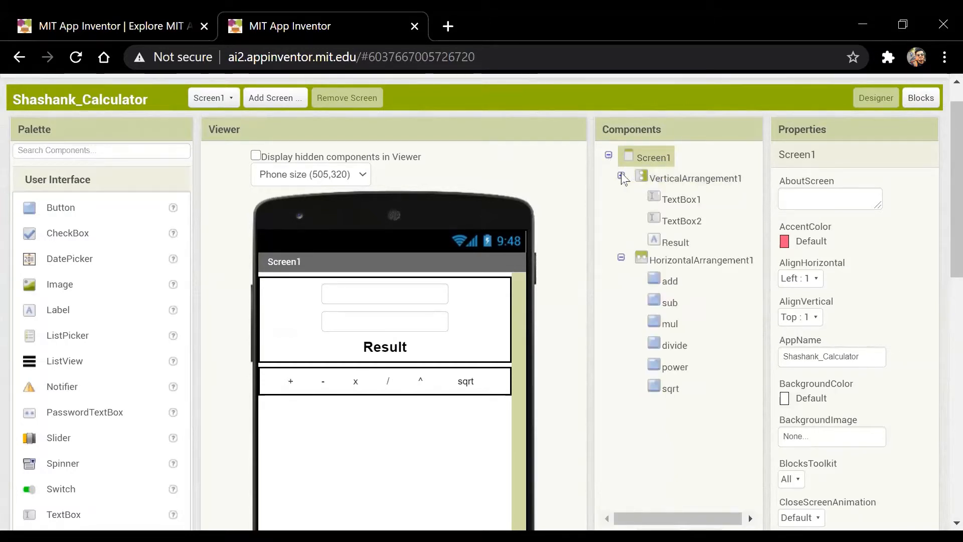
pyautogui.click(621, 261)
pyautogui.click(621, 261)
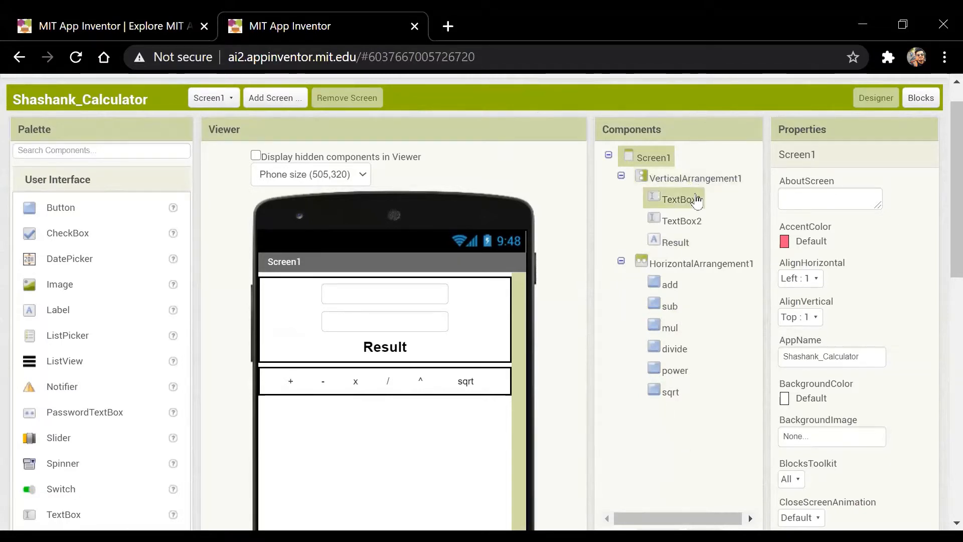
# - Inspect the properties of TextBox1, TextBox2 and the Result label in the vertical arrangement
pyautogui.click(697, 200)
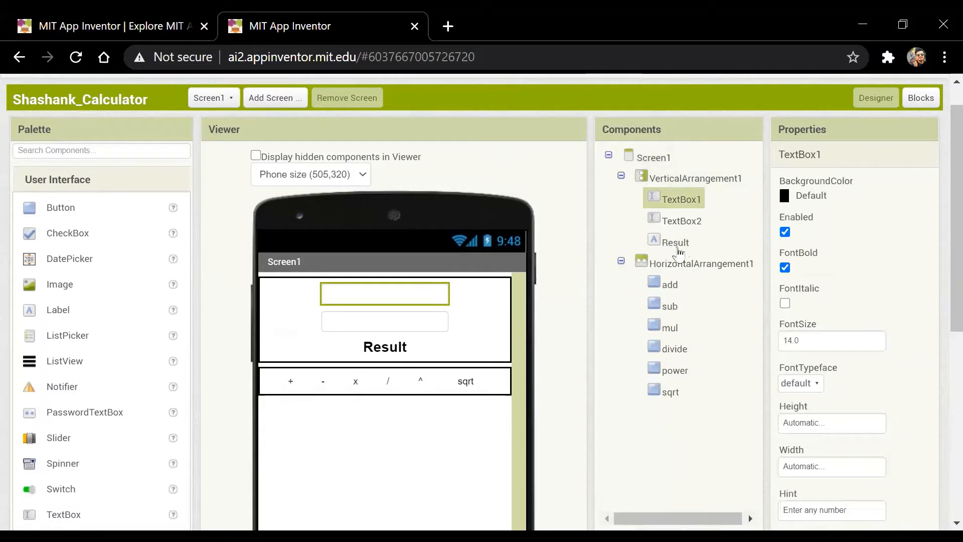
pyautogui.click(682, 221)
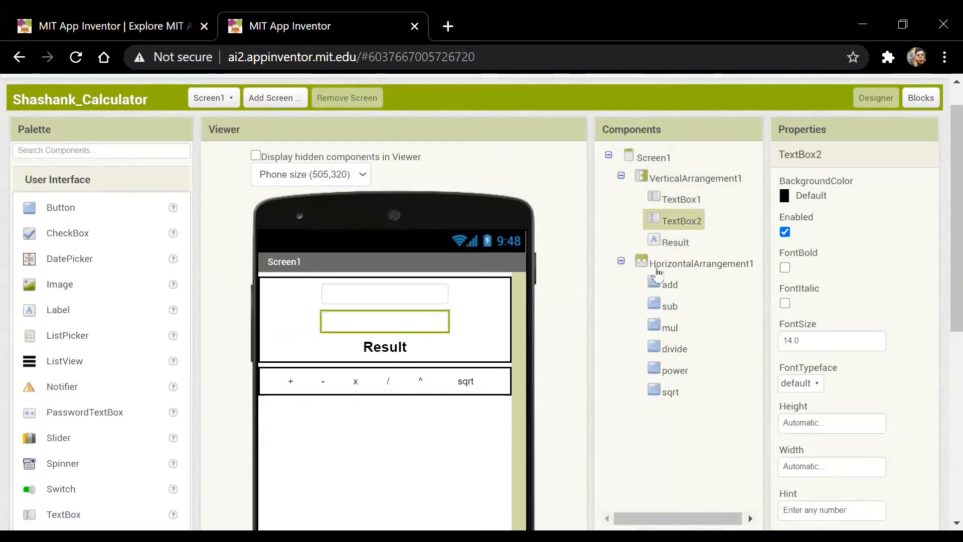
pyautogui.click(666, 243)
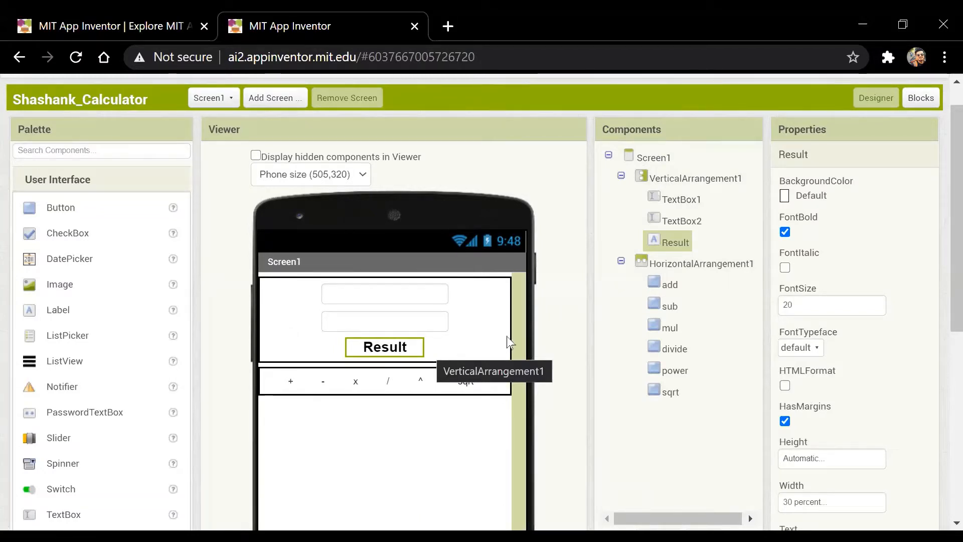
pyautogui.click(693, 200)
pyautogui.click(697, 222)
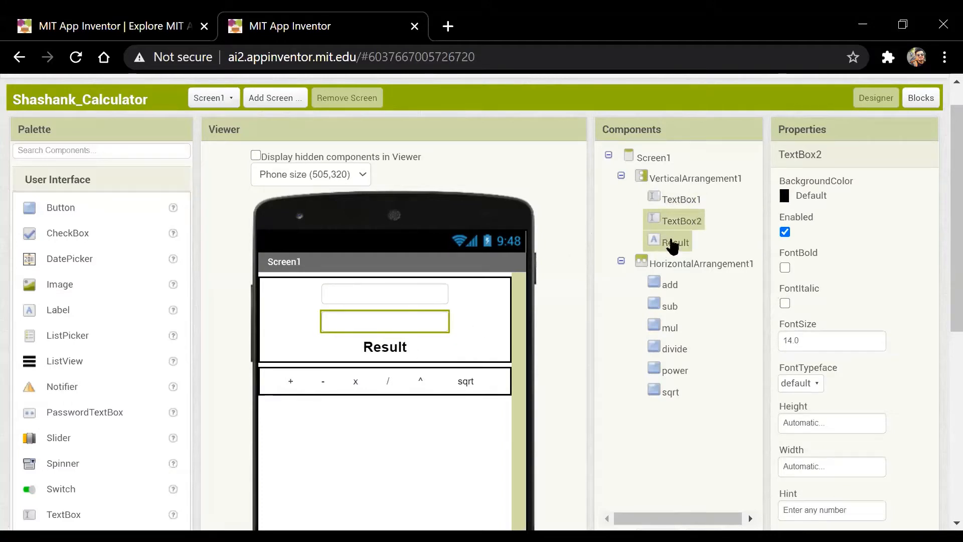
pyautogui.click(672, 243)
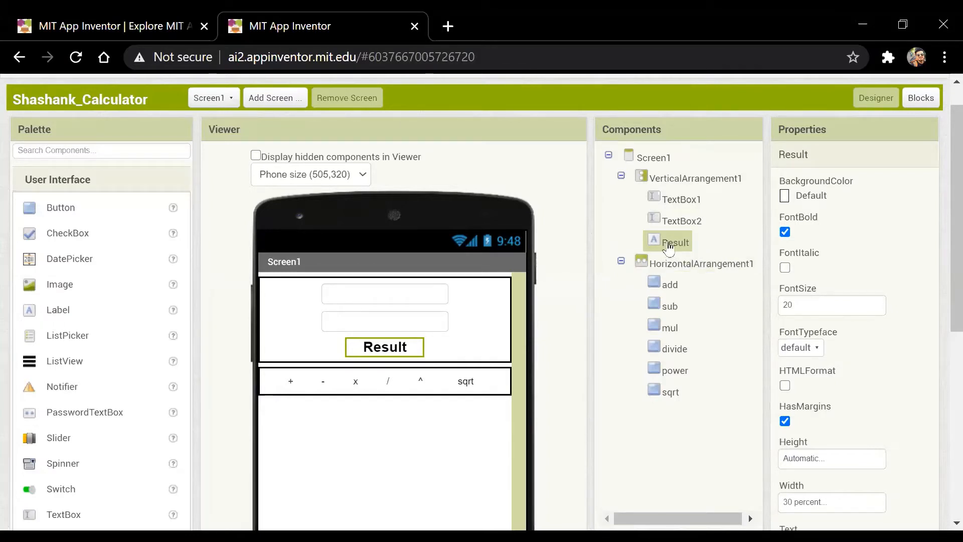
# - Inspect the properties of HorizontalArrangement1, its power and sqrt buttons, and VerticalArrangement1
pyautogui.click(506, 382)
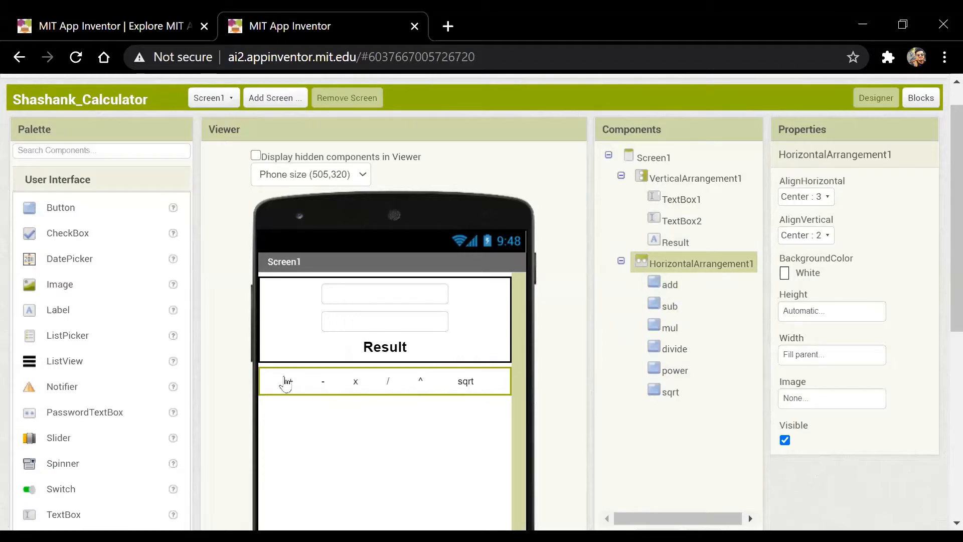
pyautogui.click(670, 371)
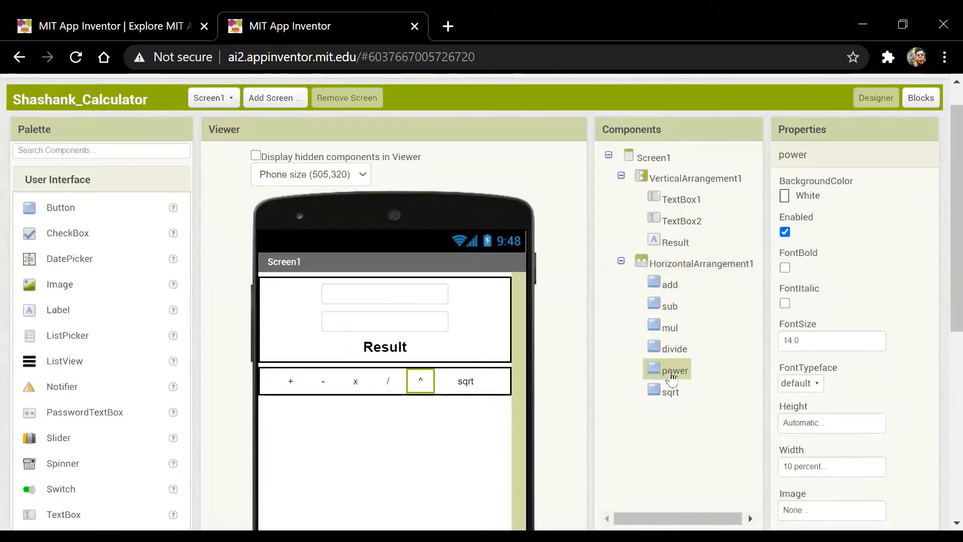
pyautogui.click(668, 393)
pyautogui.click(421, 381)
pyautogui.click(671, 394)
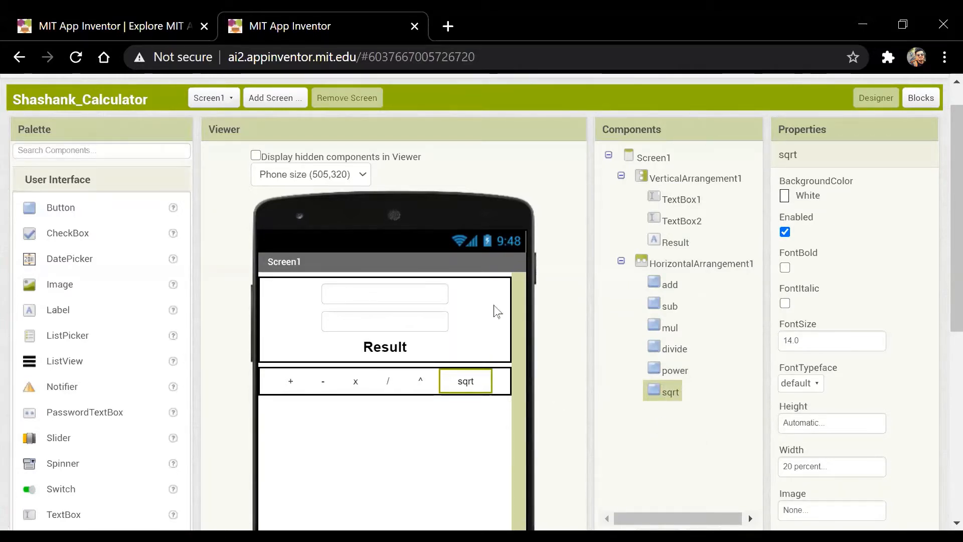
pyautogui.scroll(-2, 942, 258)
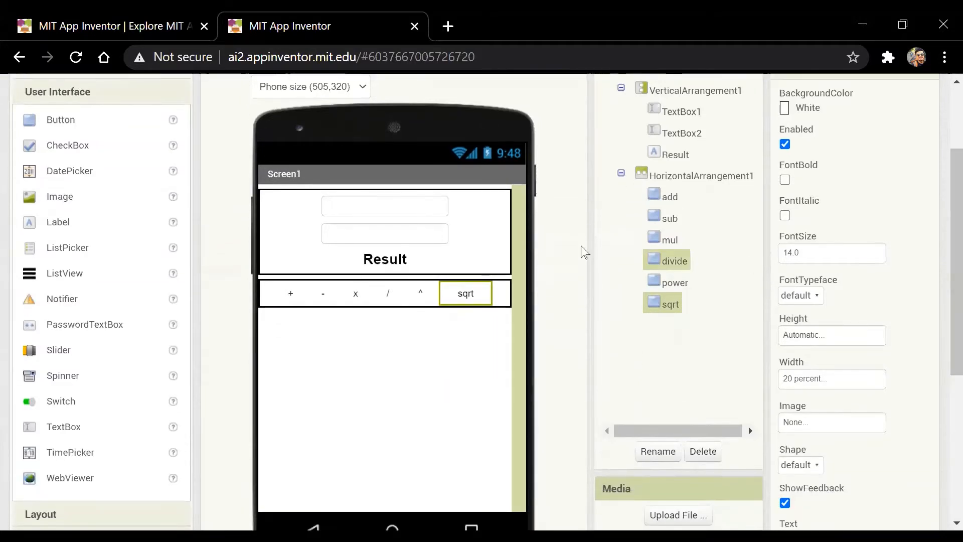
pyautogui.click(483, 239)
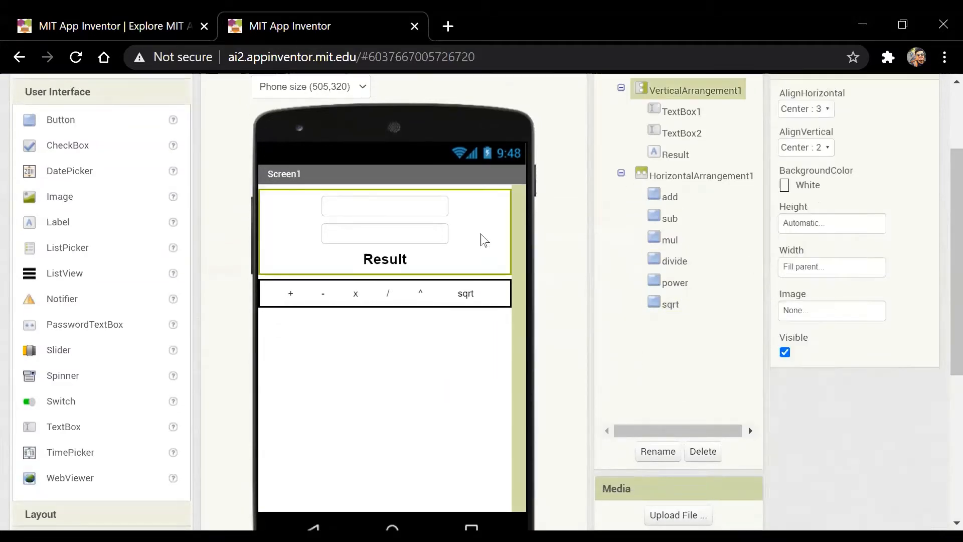
pyautogui.scroll(1, 939, 215)
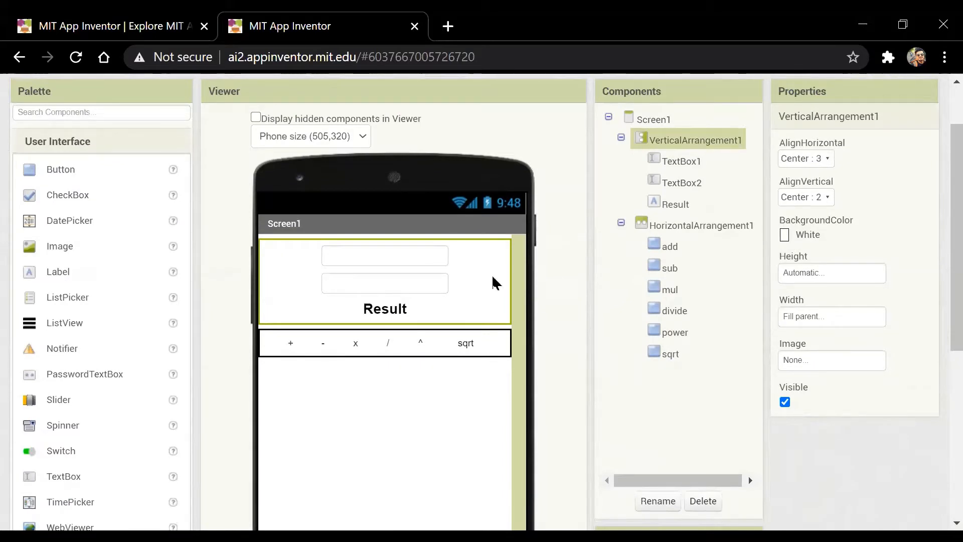
# - Set Screen1's background color to Black
pyautogui.click(655, 120)
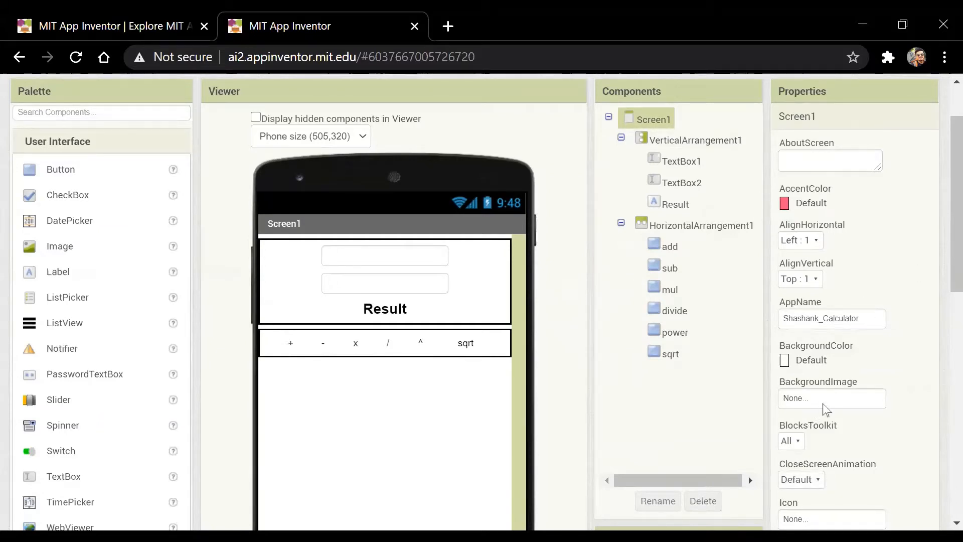
pyautogui.click(822, 361)
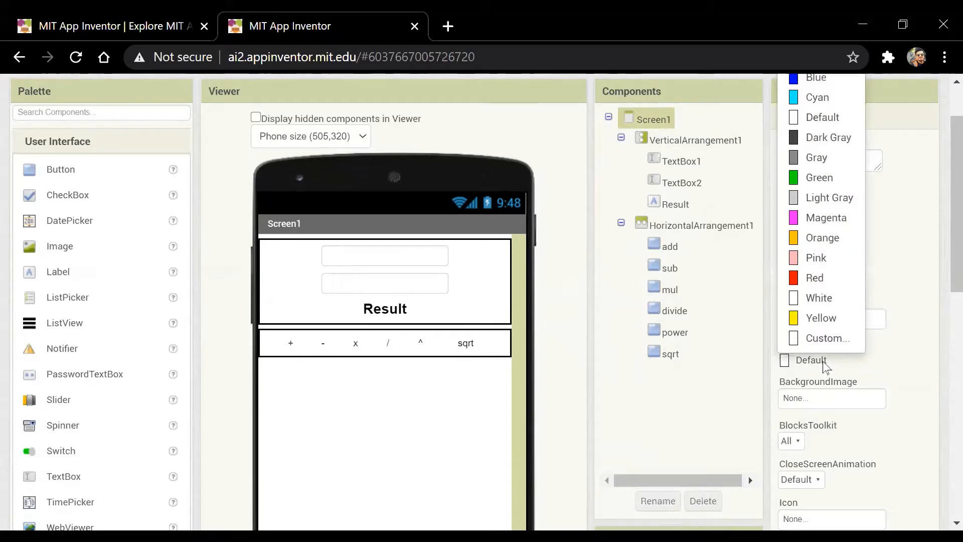
pyautogui.click(825, 365)
pyautogui.click(826, 365)
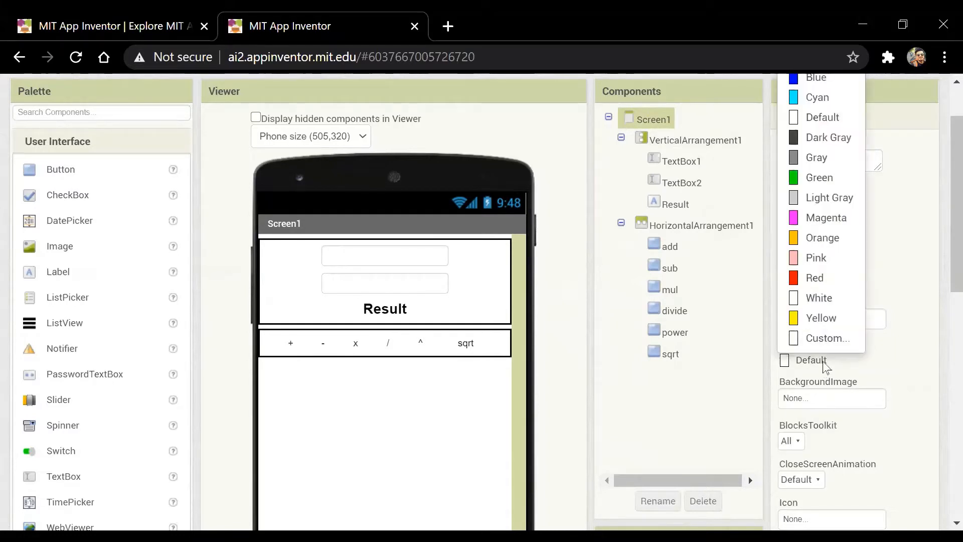
pyautogui.click(853, 370)
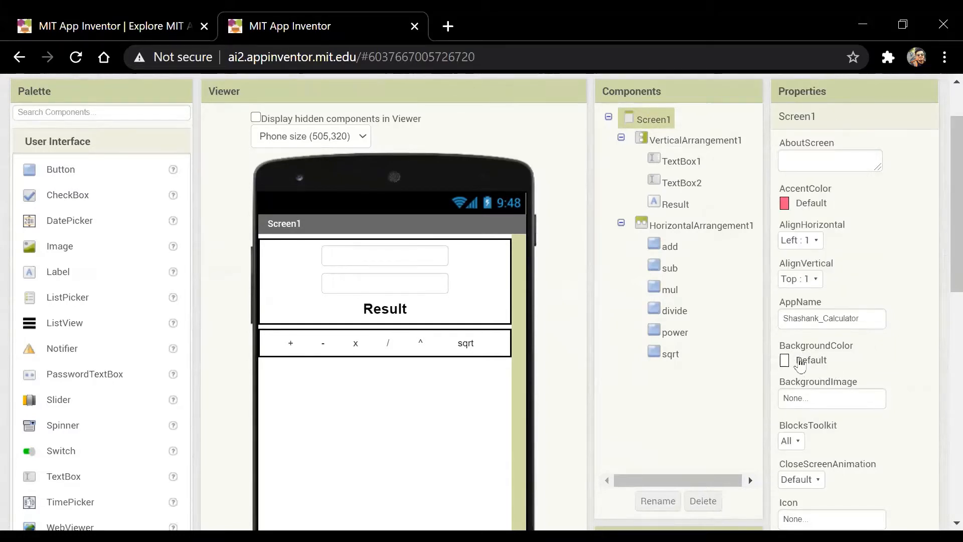
pyautogui.click(800, 364)
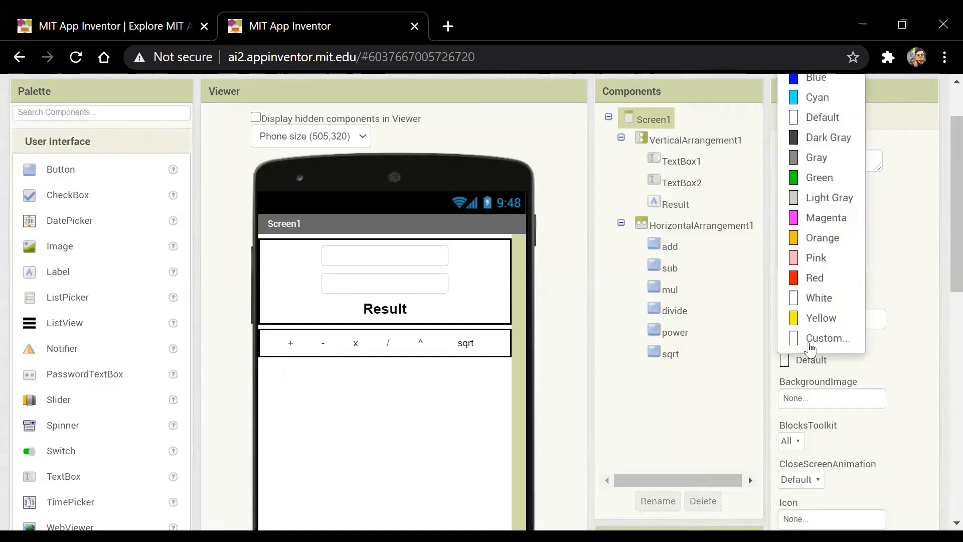
pyautogui.moveTo(954, 180); pyautogui.dragTo(954, 159)
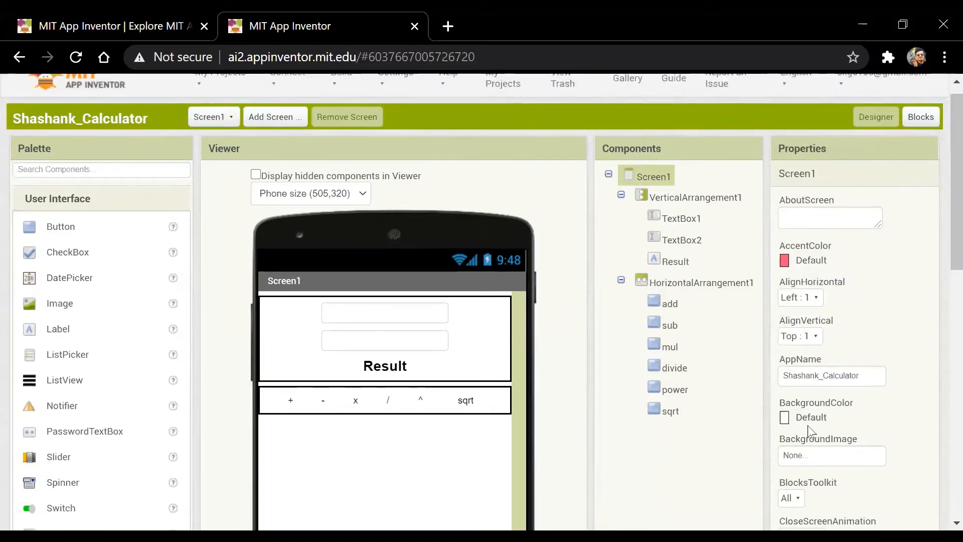
pyautogui.click(811, 421)
pyautogui.click(819, 114)
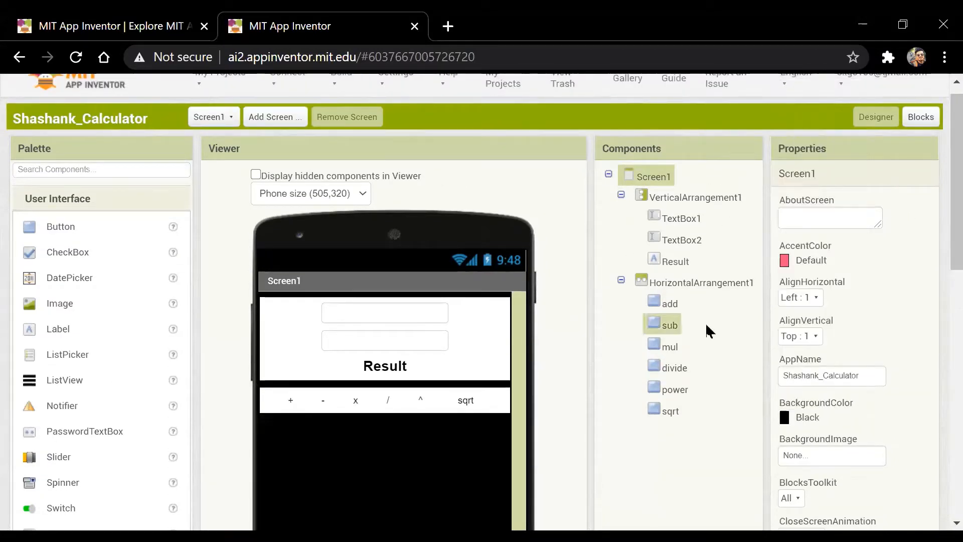
pyautogui.scroll(-3, 940, 258)
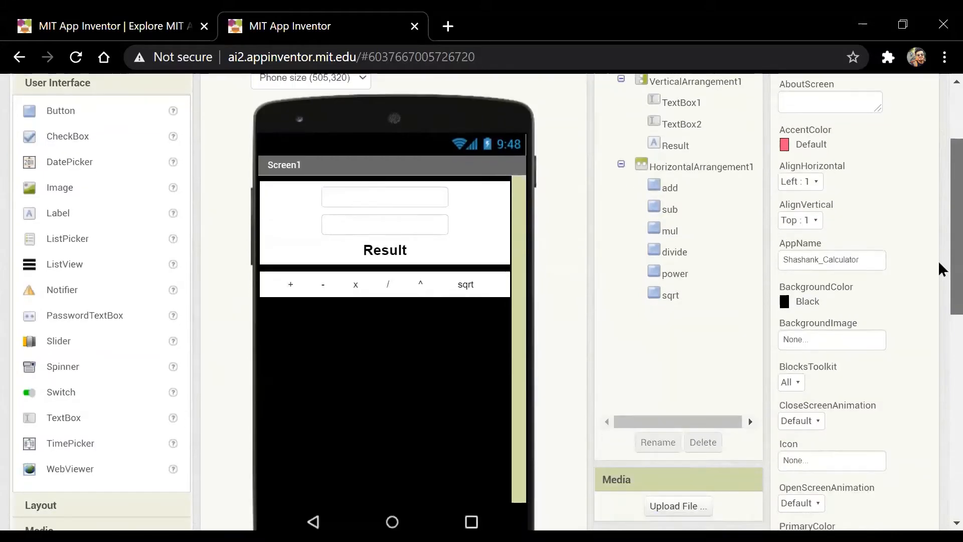
# - Set VerticalArrangement1's background color to Default
pyautogui.scroll(2, 940, 280)
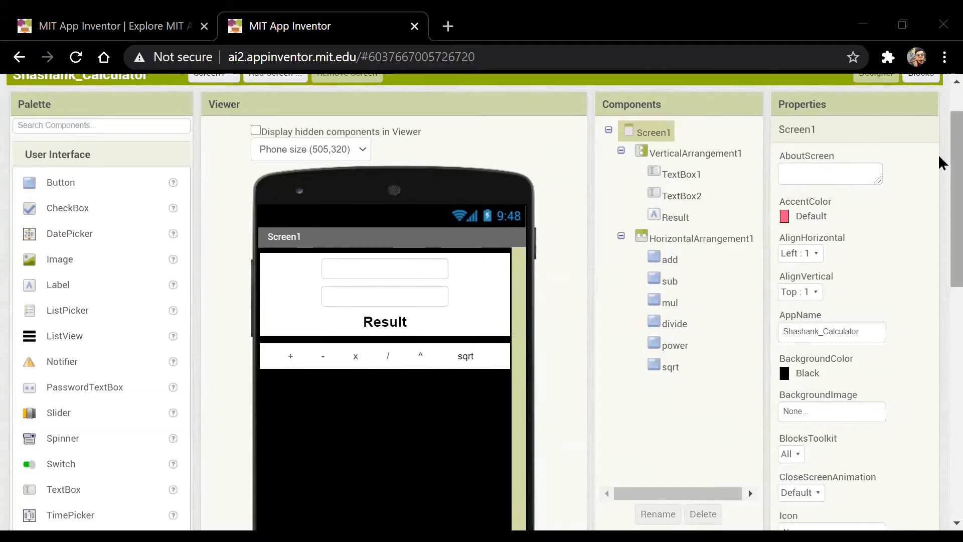
pyautogui.scroll(-2, 941, 163)
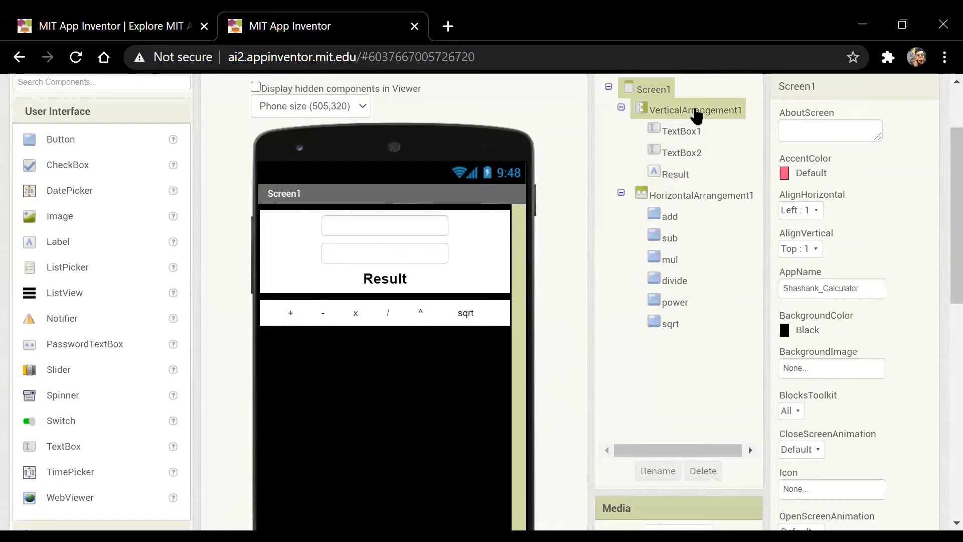
pyautogui.click(696, 111)
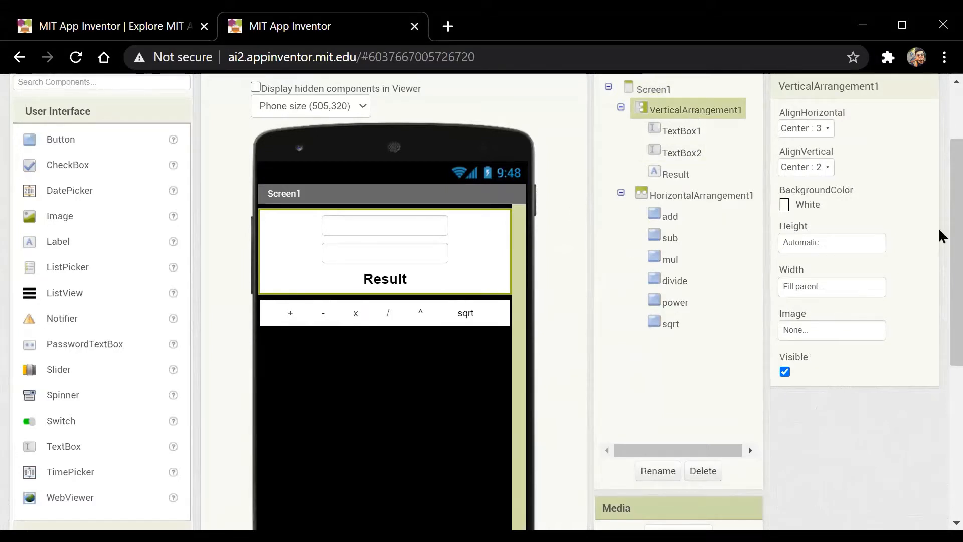
pyautogui.click(785, 204)
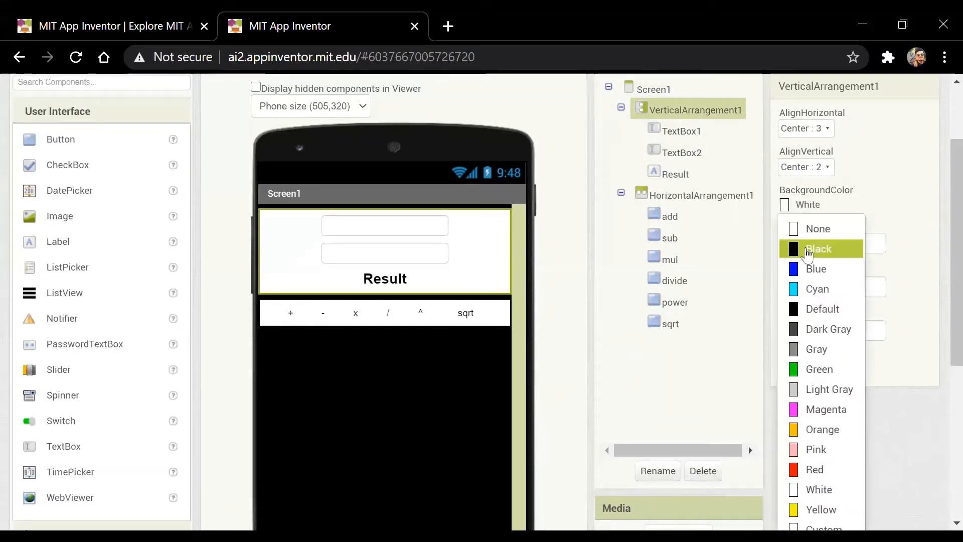
pyautogui.click(802, 307)
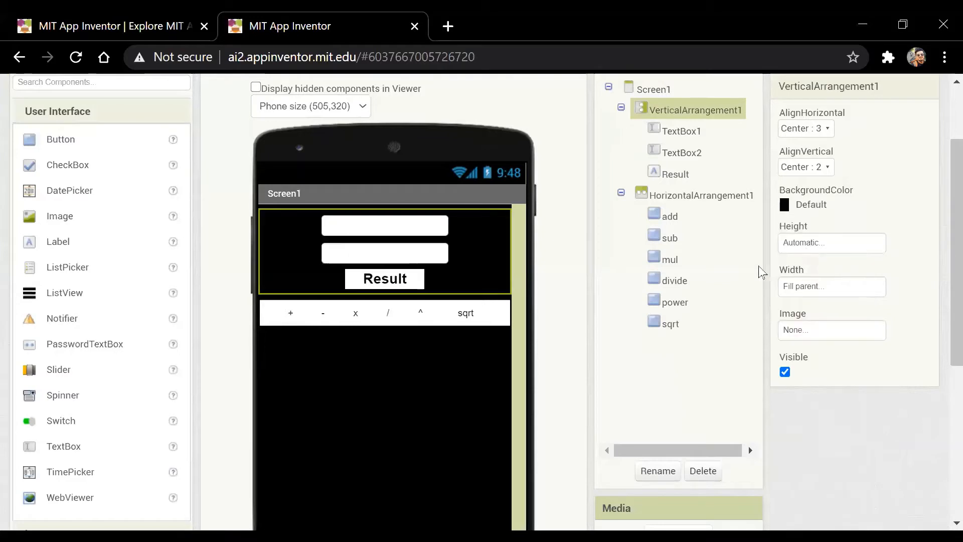
# - Set HorizontalArrangement1's background color to Default and return the selection to Screen1
pyautogui.click(506, 315)
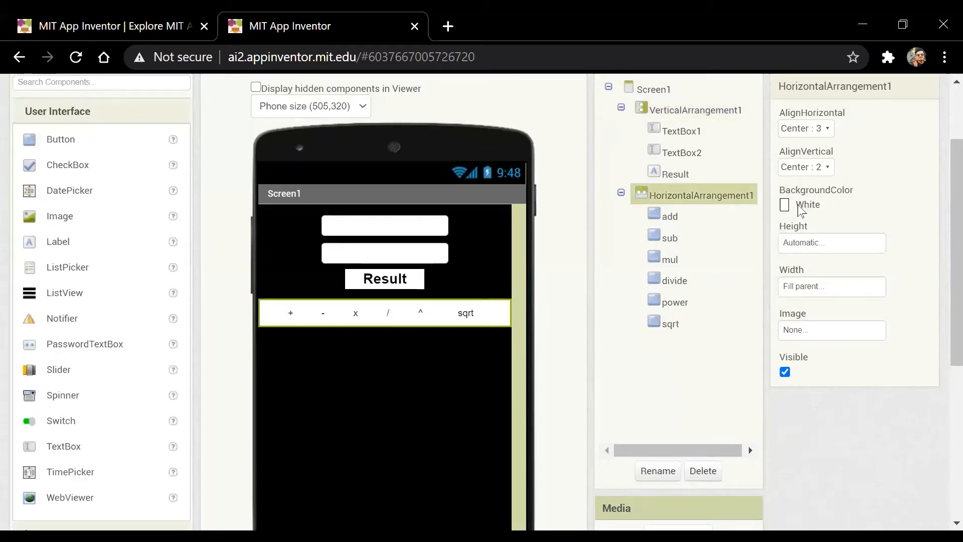
pyautogui.click(825, 206)
pyautogui.click(804, 307)
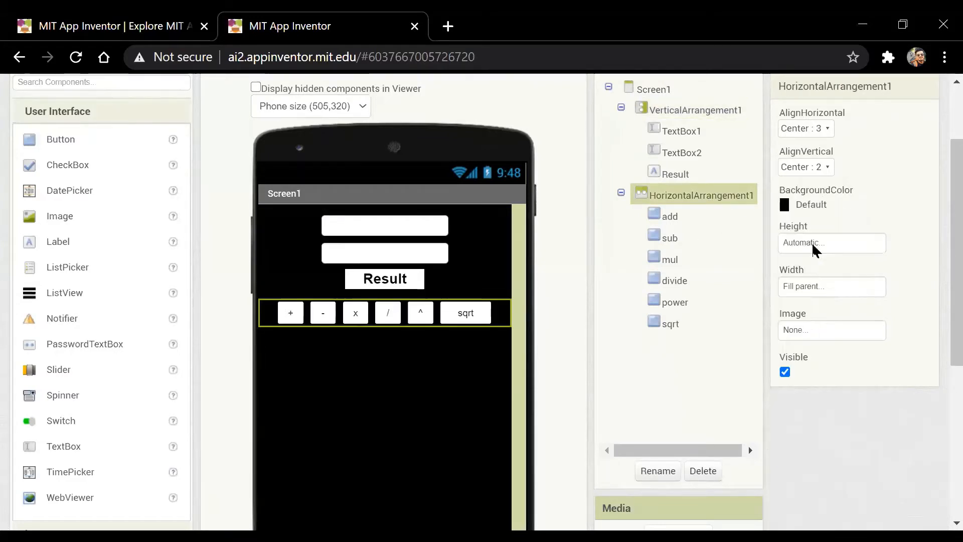
pyautogui.click(425, 411)
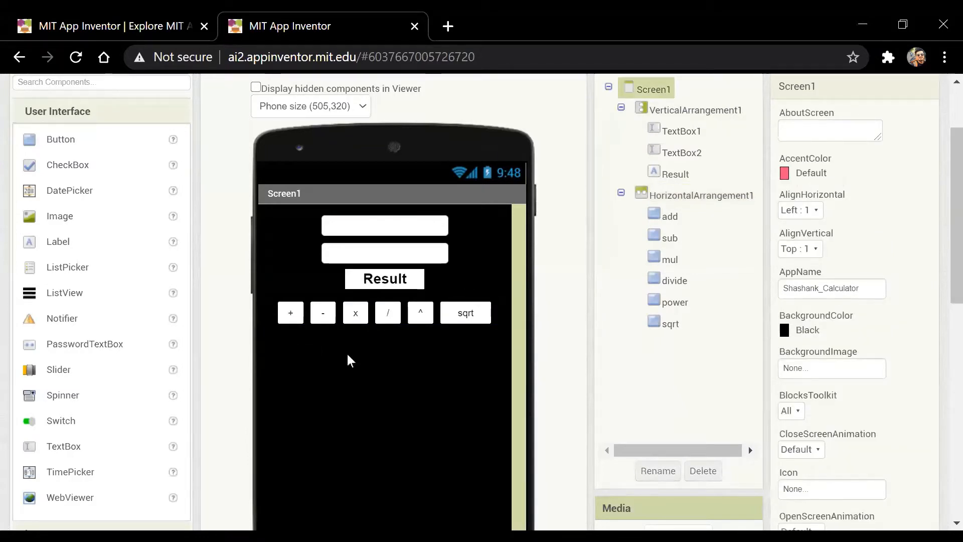
pyautogui.scroll(-2, 940, 215)
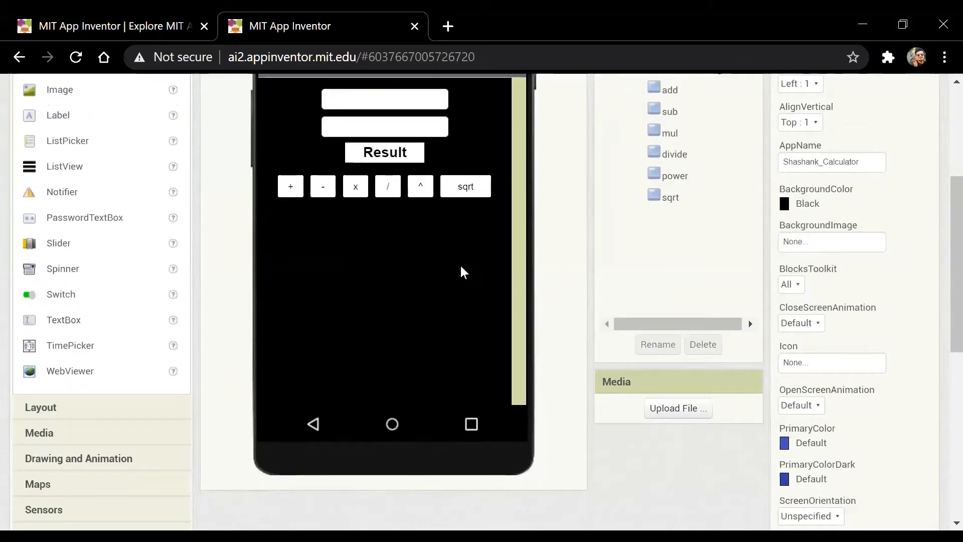
pyautogui.scroll(1, 940, 245)
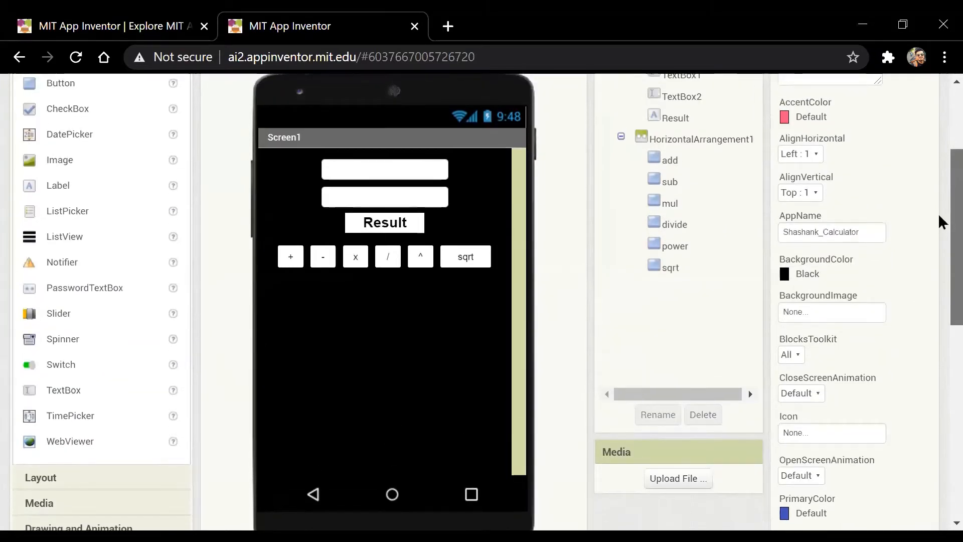
pyautogui.scroll(-1, 940, 223)
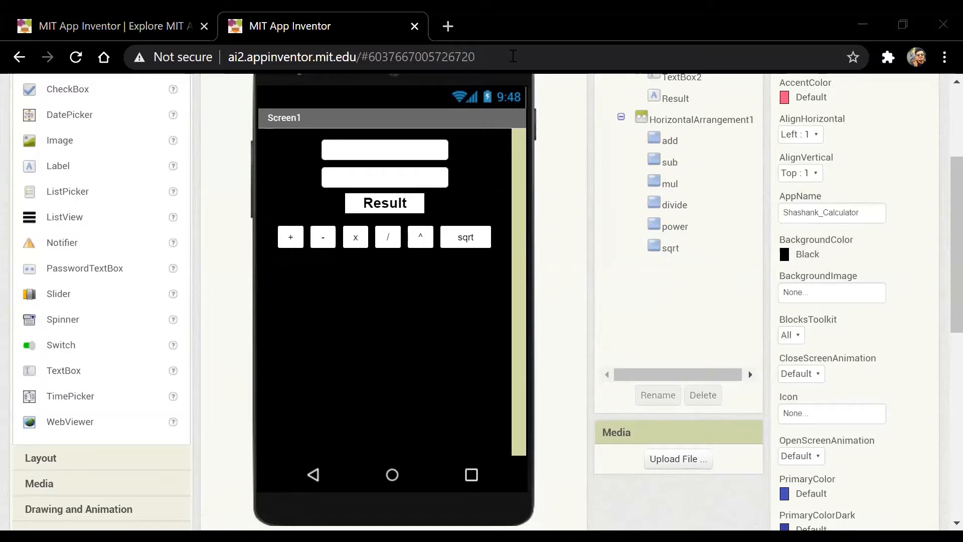
pyautogui.scroll(1, 941, 220)
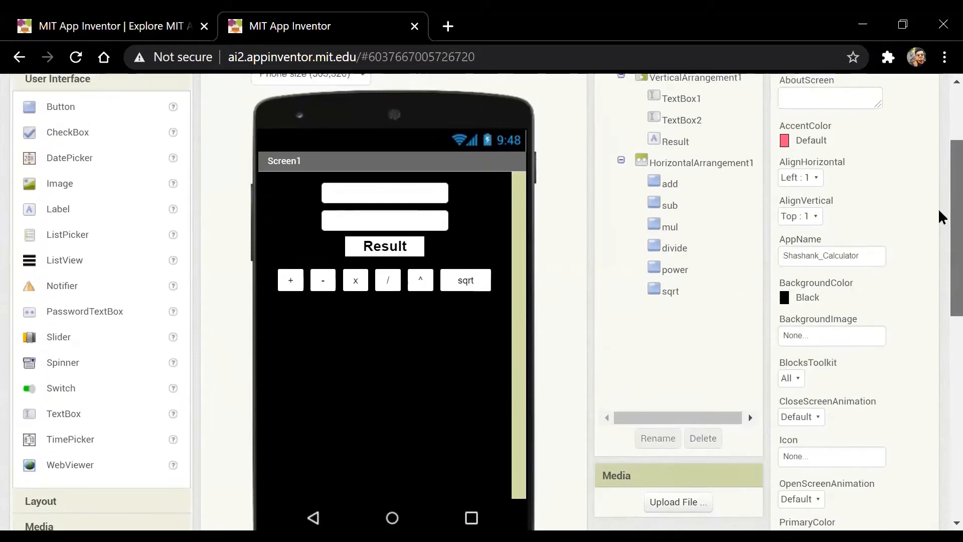
pyautogui.click(489, 224)
# - Try the Top and Bottom vertical alignments on Screen1 and settle on Center : 2
pyautogui.click(492, 344)
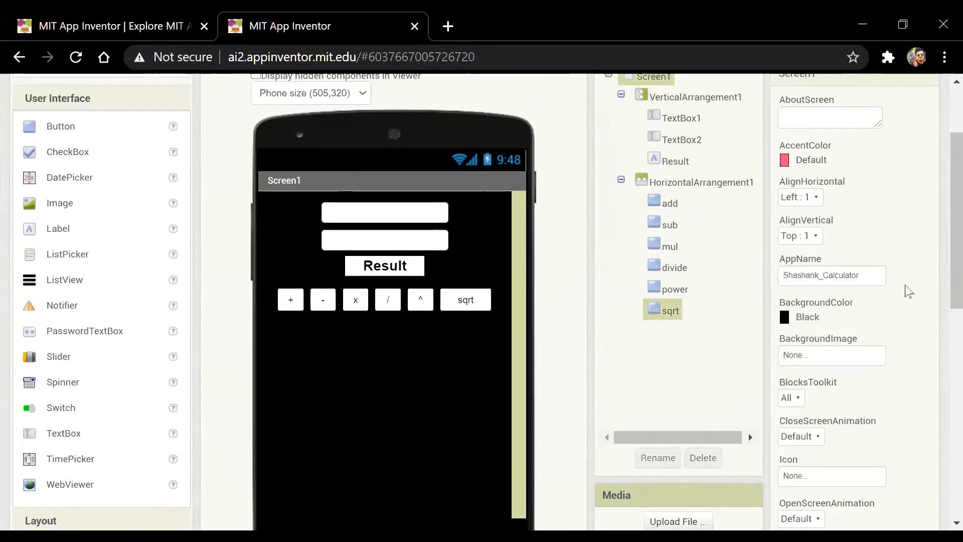
pyautogui.scroll(1, 939, 185)
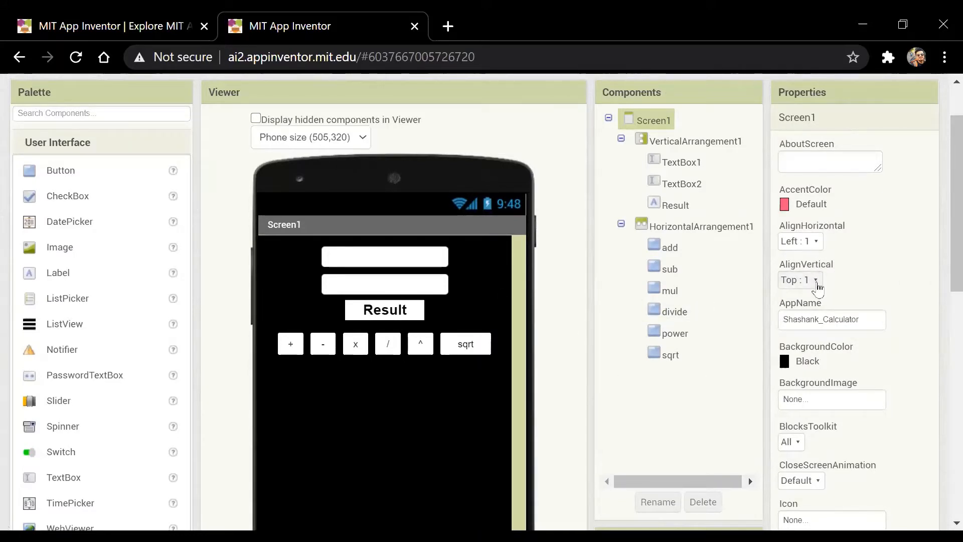
pyautogui.click(814, 281)
pyautogui.click(821, 326)
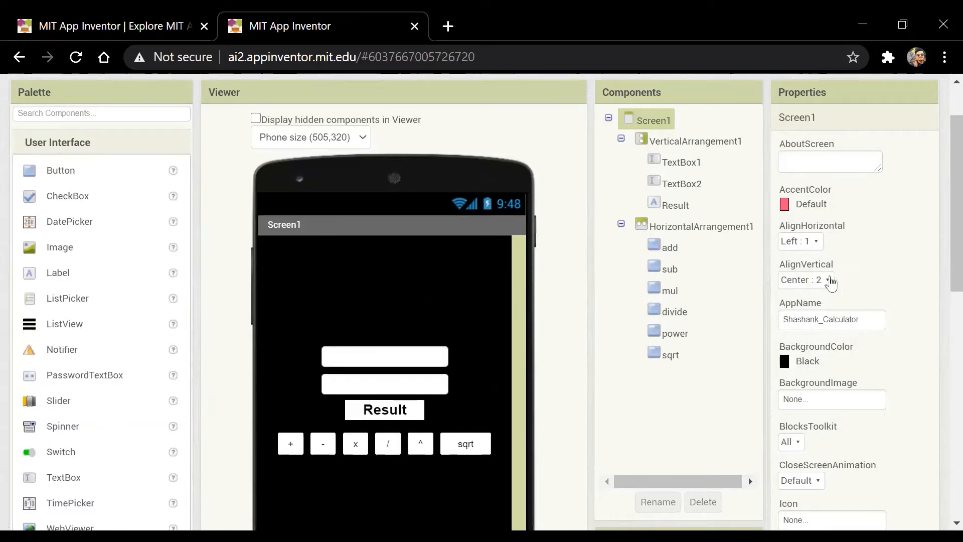
pyautogui.click(826, 278)
pyautogui.click(804, 305)
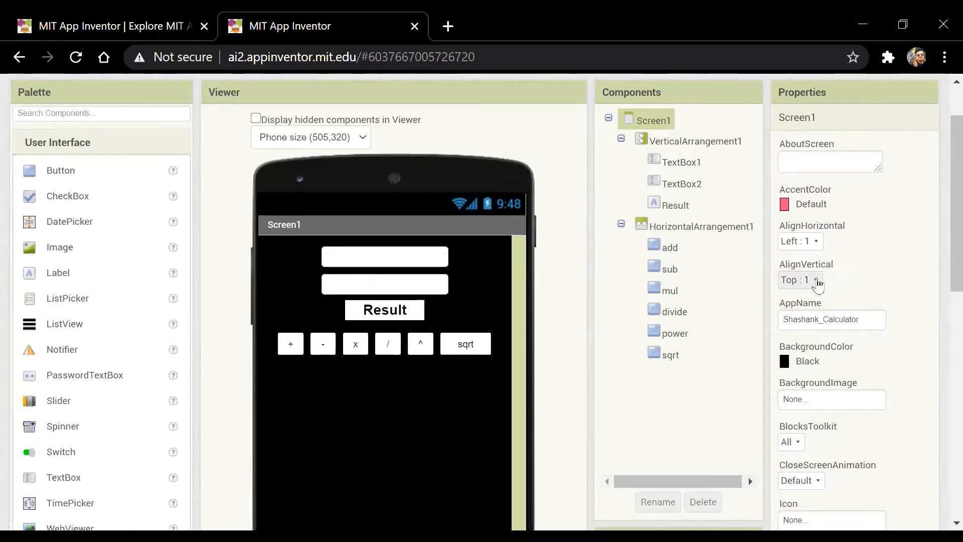
pyautogui.click(807, 279)
pyautogui.click(816, 345)
pyautogui.click(827, 279)
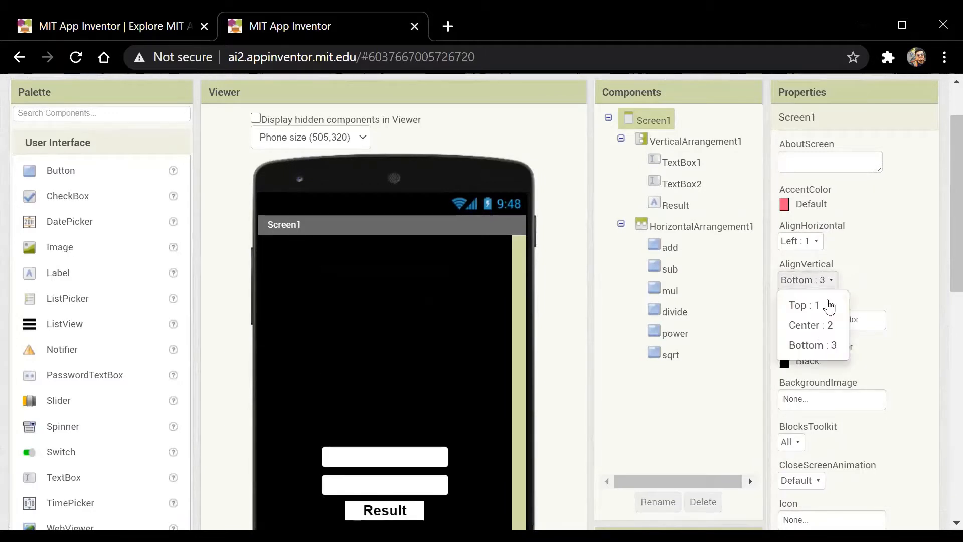
pyautogui.click(822, 326)
pyautogui.scroll(-2, 331, 251)
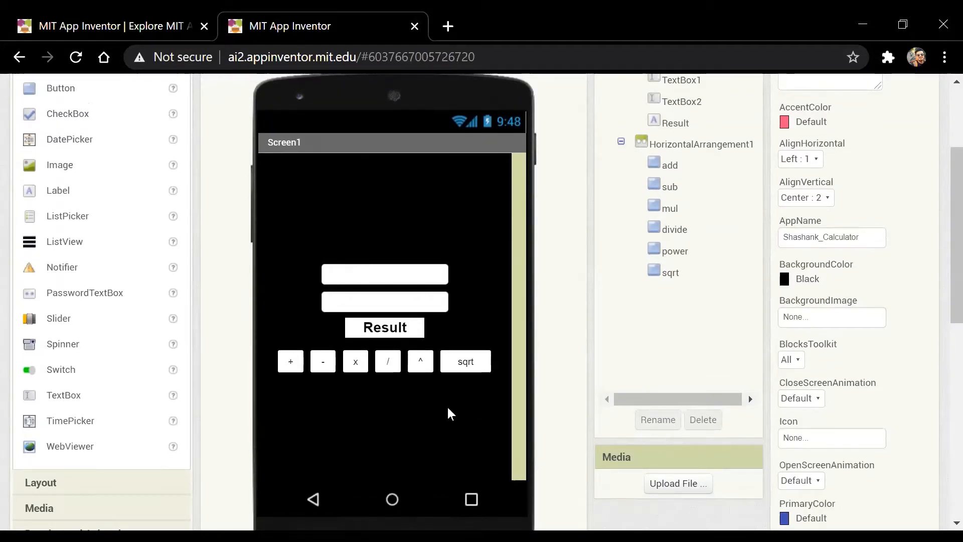
# - Try the Right horizontal alignment on Screen1 and settle on Center : 3
pyautogui.click(817, 159)
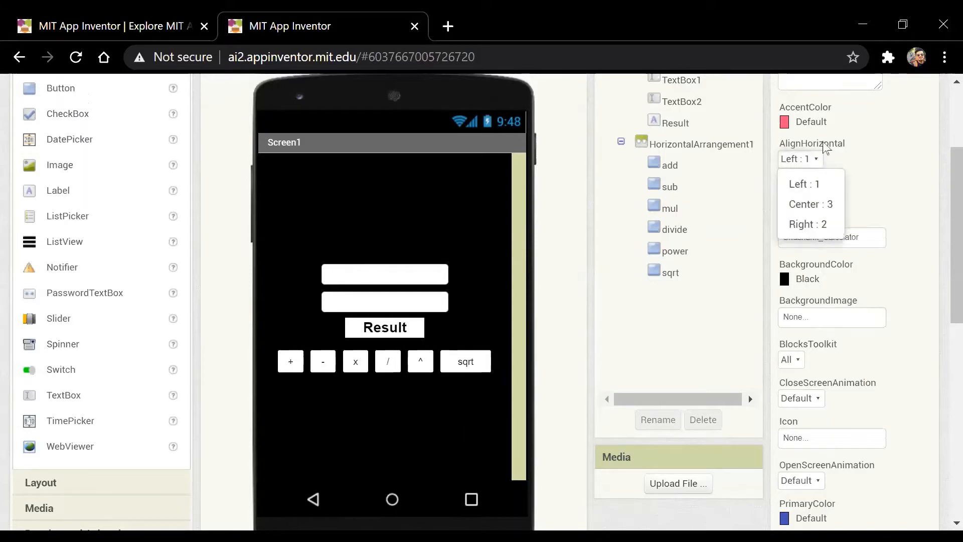
pyautogui.click(822, 156)
pyautogui.click(818, 159)
pyautogui.click(813, 204)
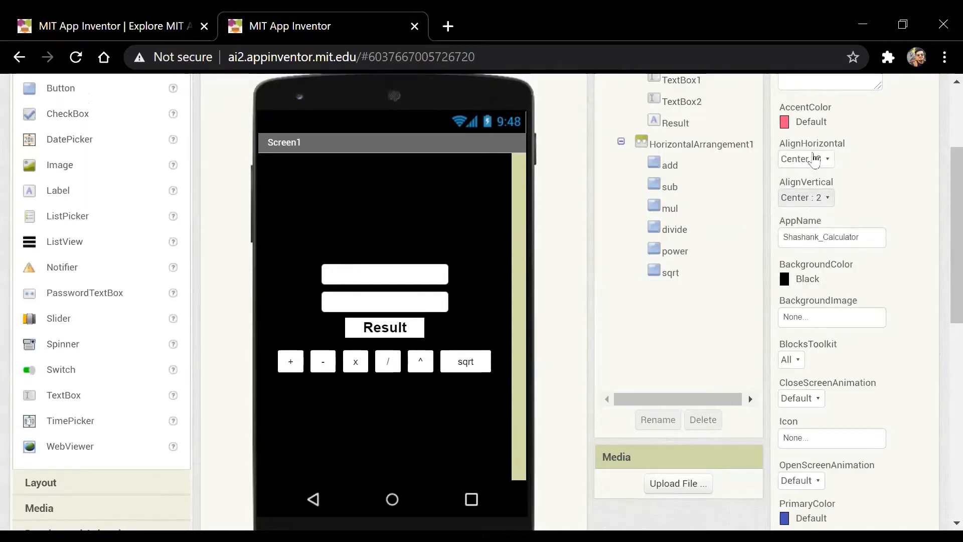
pyautogui.click(817, 159)
pyautogui.click(809, 224)
pyautogui.click(817, 159)
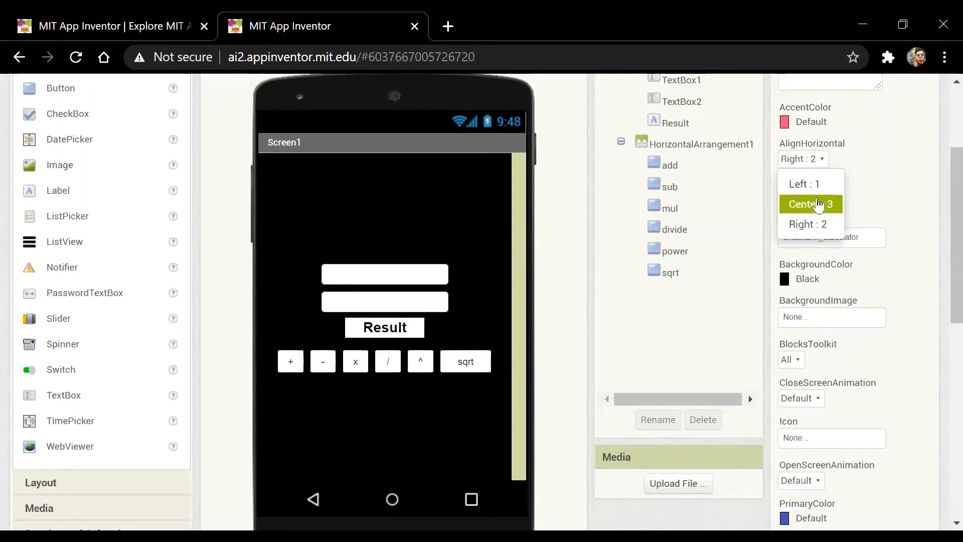
pyautogui.click(817, 203)
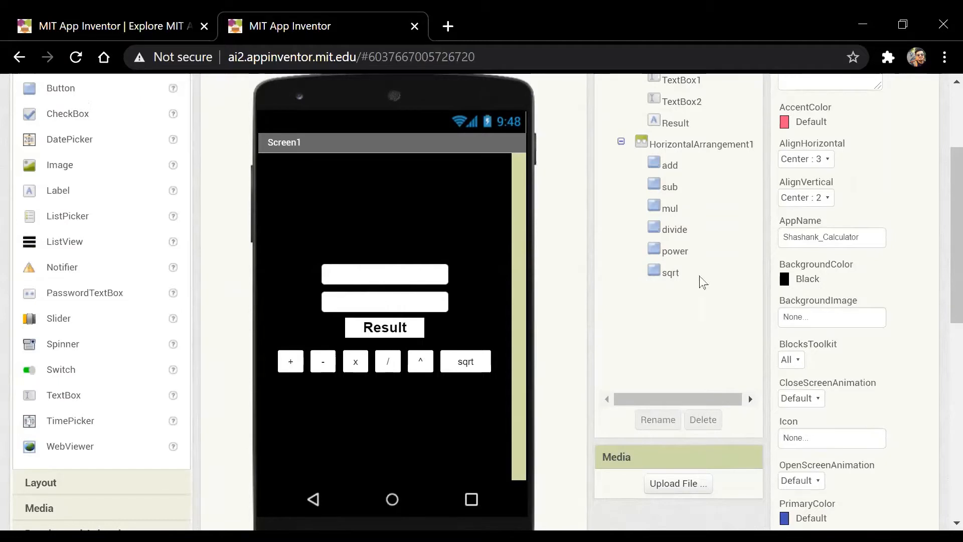
# - Set TextBox1's text alignment to center : 1, trying right : 2 as an alternative
pyautogui.click(432, 272)
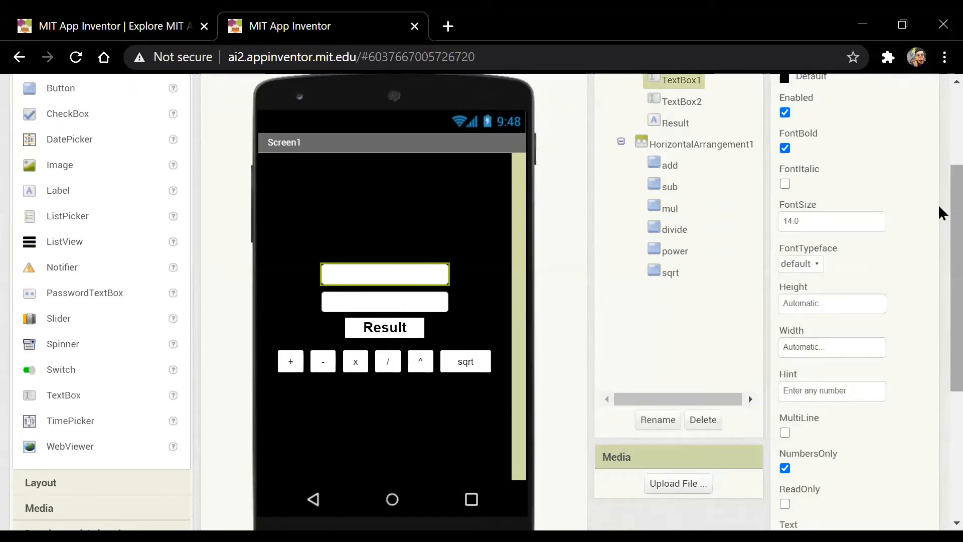
pyautogui.moveTo(940, 210); pyautogui.dragTo(940, 304)
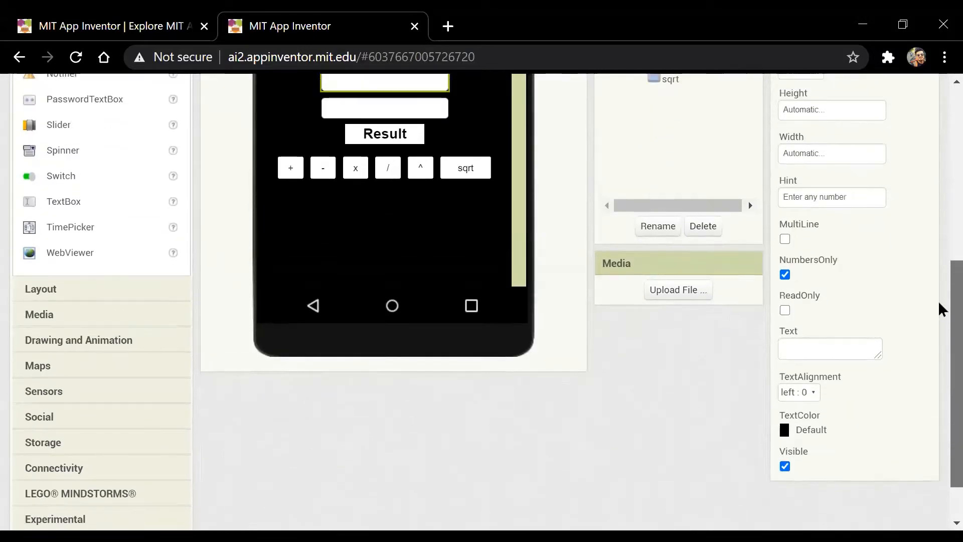
pyautogui.moveTo(941, 371); pyautogui.dragTo(940, 354)
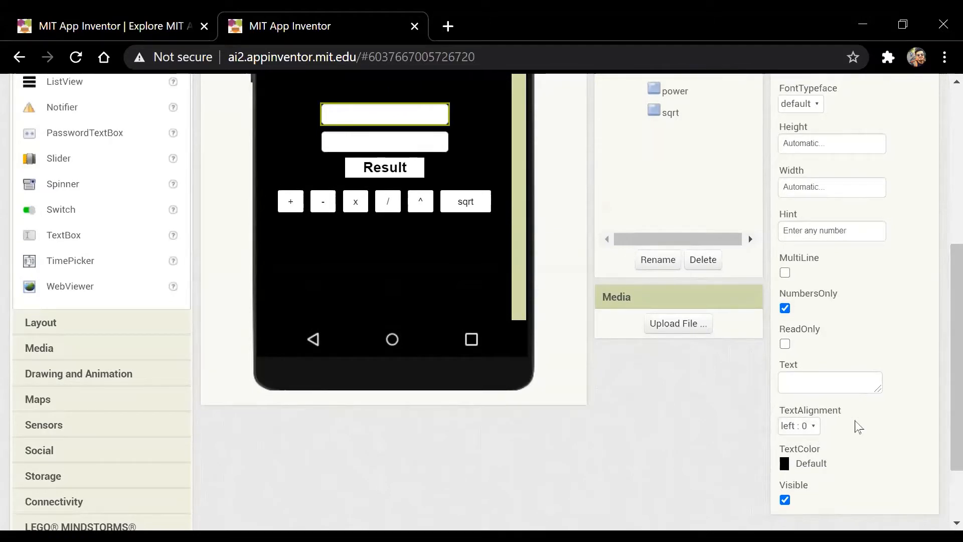
pyautogui.click(816, 428)
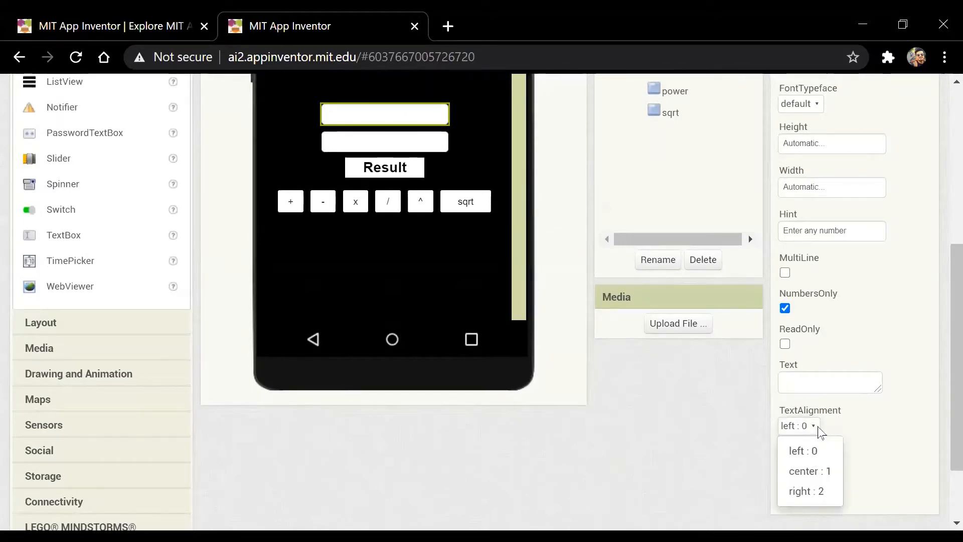
pyautogui.click(810, 471)
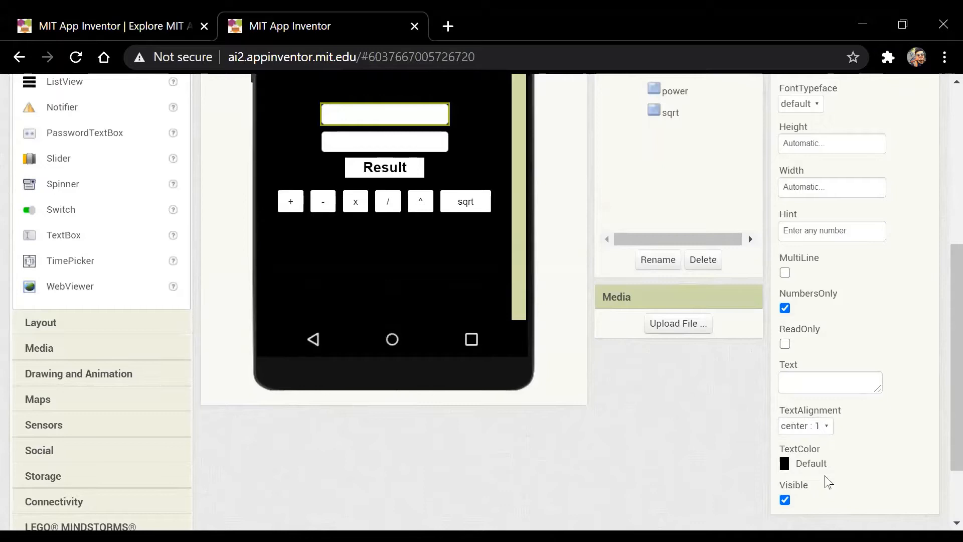
pyautogui.click(820, 427)
pyautogui.click(820, 492)
pyautogui.click(821, 427)
pyautogui.click(820, 468)
# - Try the Top and Bottom vertical alignments on VerticalArrangement1 and return it to Center : 2
pyautogui.scroll(3, 941, 326)
pyautogui.moveTo(939, 301); pyautogui.dragTo(940, 275)
pyautogui.click(461, 326)
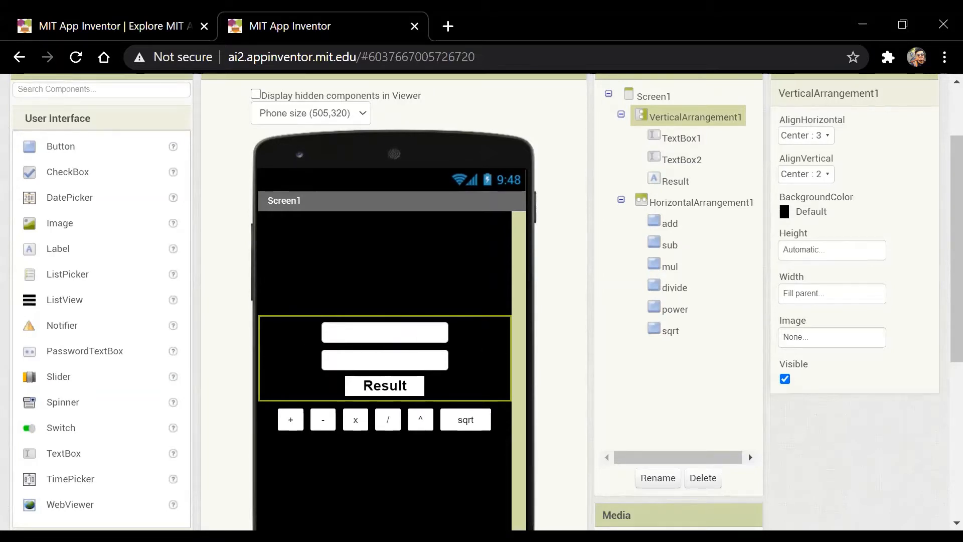
pyautogui.click(828, 176)
pyautogui.click(804, 199)
pyautogui.click(815, 173)
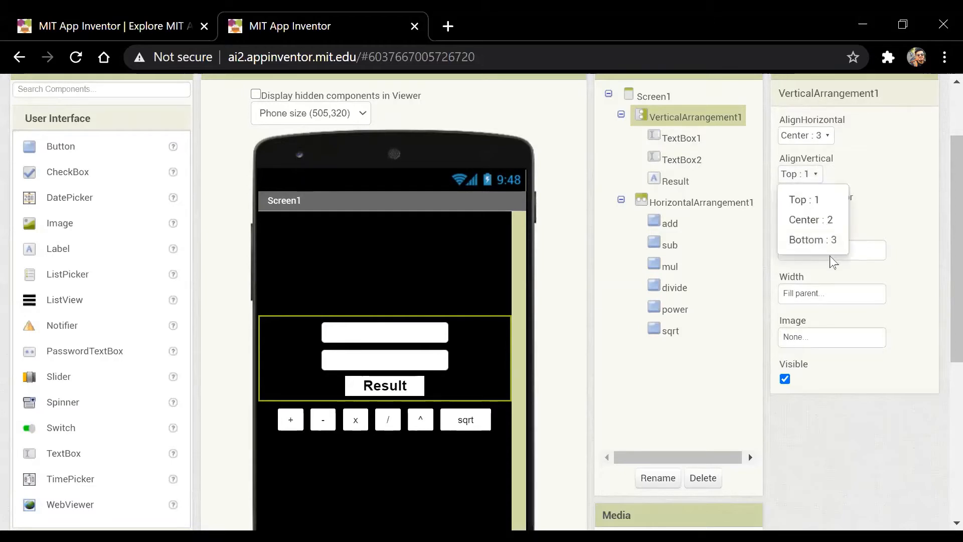
pyautogui.click(812, 239)
pyautogui.click(807, 174)
pyautogui.click(809, 219)
# - Try the Left and Right horizontal alignments on VerticalArrangement1 and return it to Center : 3
pyautogui.click(822, 135)
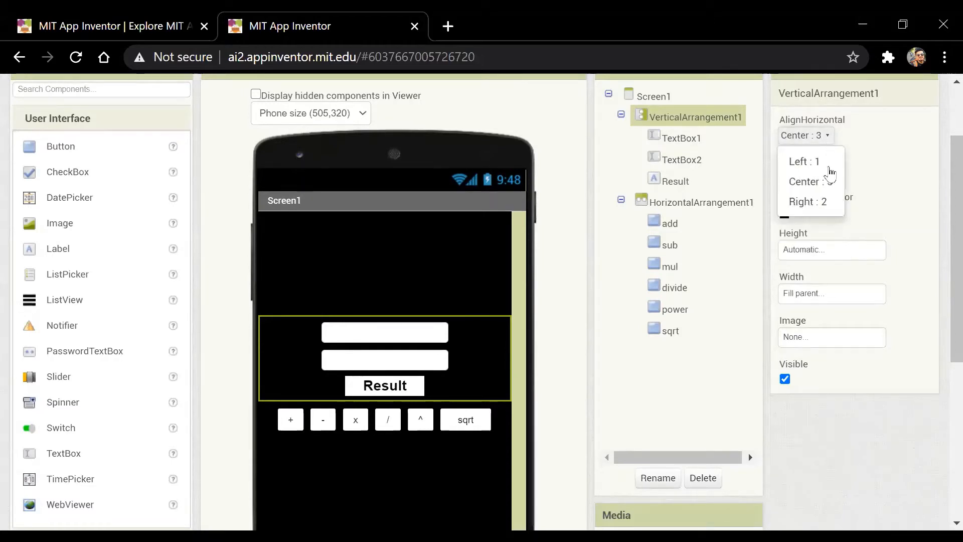
pyautogui.click(807, 161)
pyautogui.click(813, 134)
pyautogui.click(805, 160)
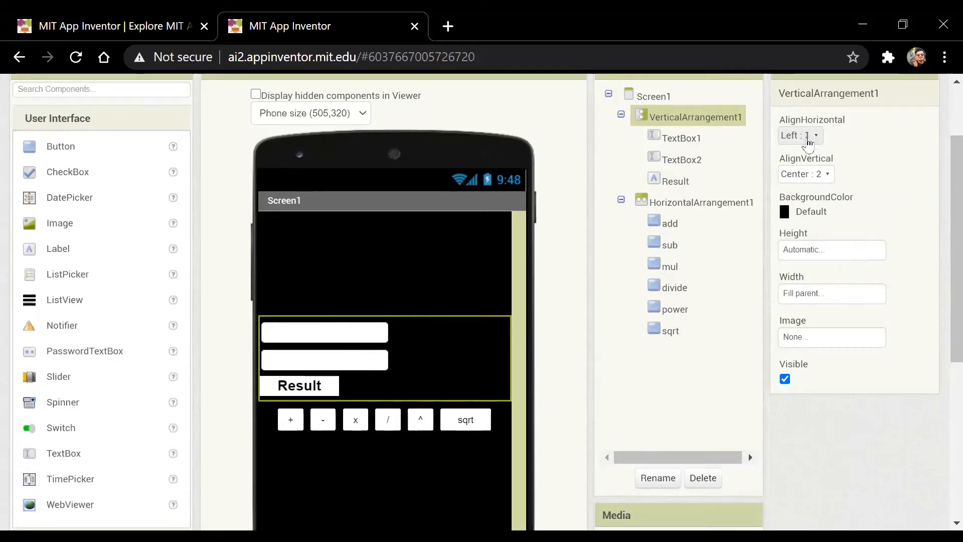
pyautogui.click(822, 141)
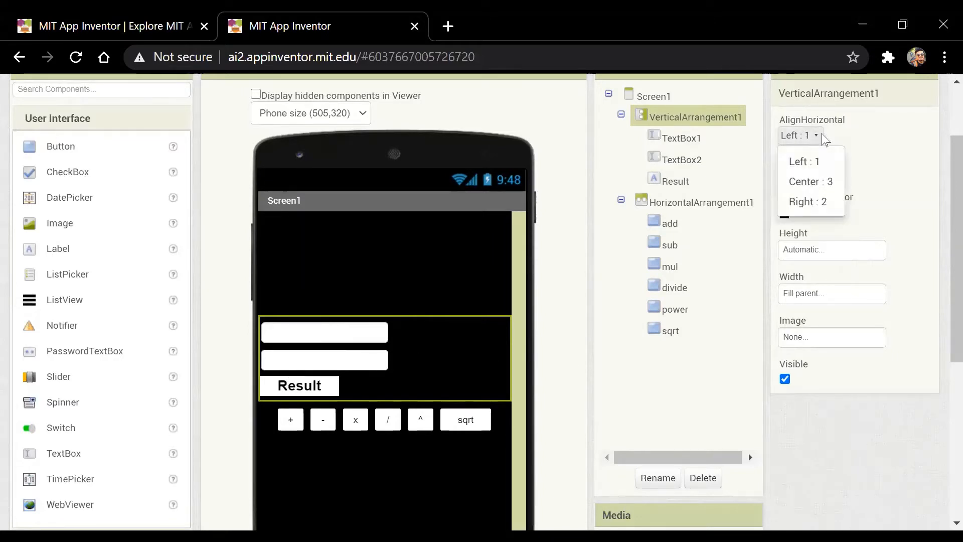
pyautogui.click(813, 199)
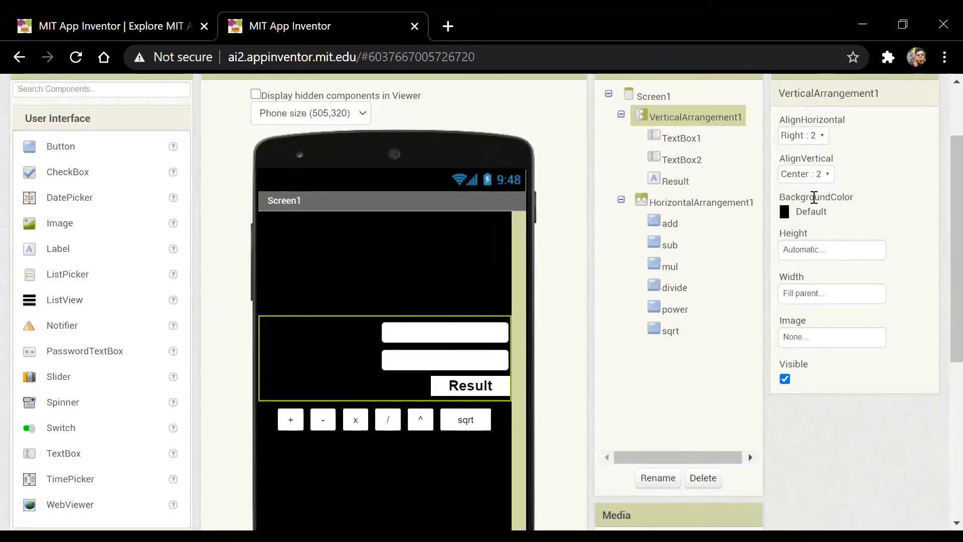
pyautogui.click(822, 135)
pyautogui.click(815, 181)
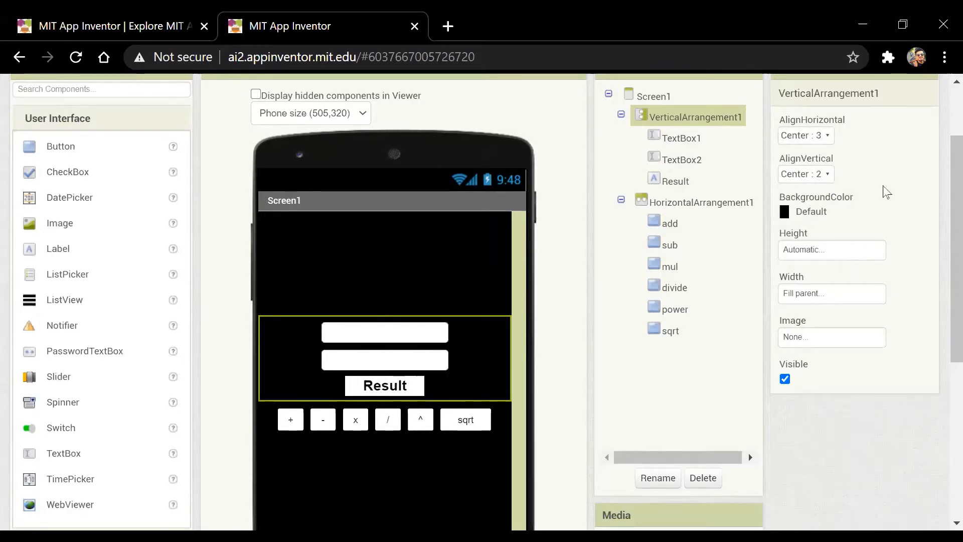
# - Set HorizontalArrangement1's horizontal alignment to Center : 3 and its vertical alignment to Center : 2
pyautogui.click(501, 419)
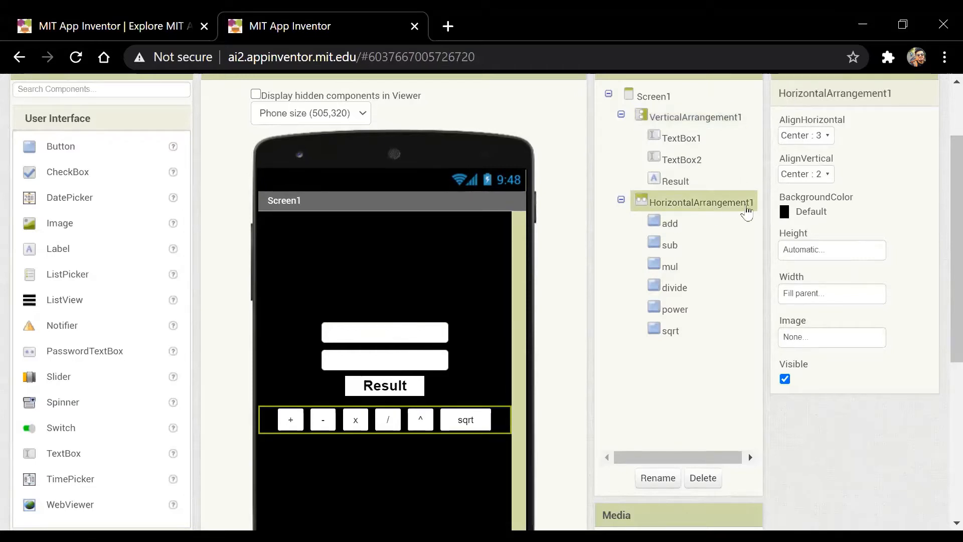
pyautogui.click(816, 135)
pyautogui.click(820, 185)
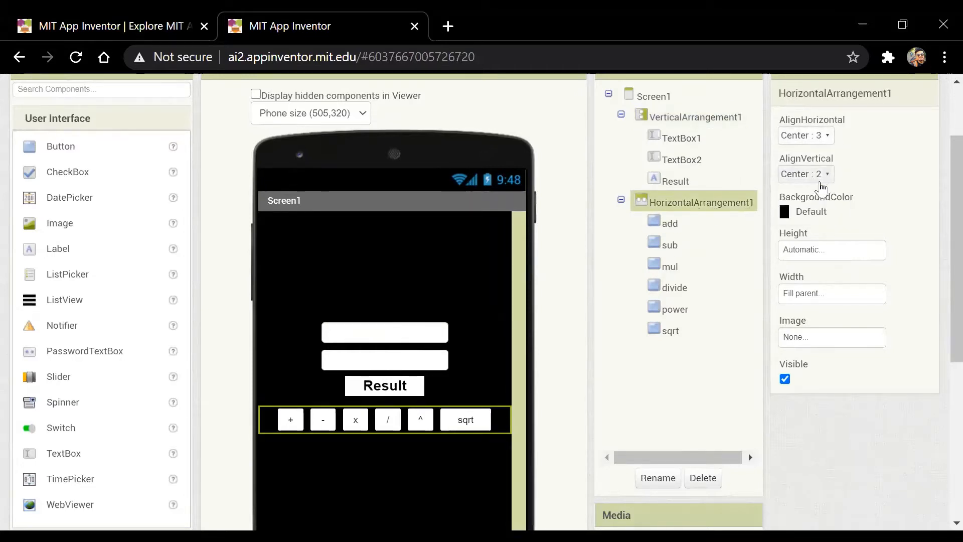
pyautogui.click(819, 176)
pyautogui.click(822, 215)
# - Try the left : 0 and right : 2 text alignments on the add button and return it to center : 1
pyautogui.click(702, 119)
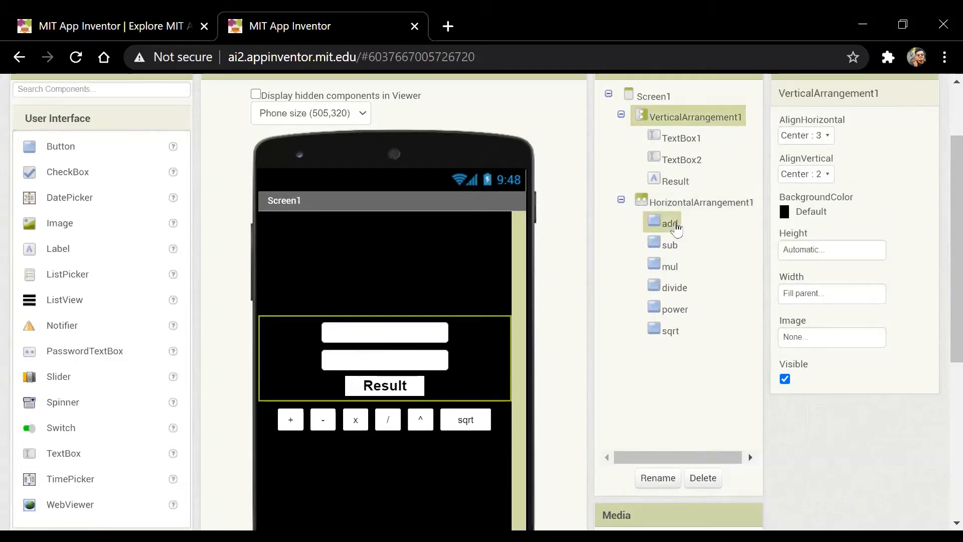
pyautogui.click(677, 227)
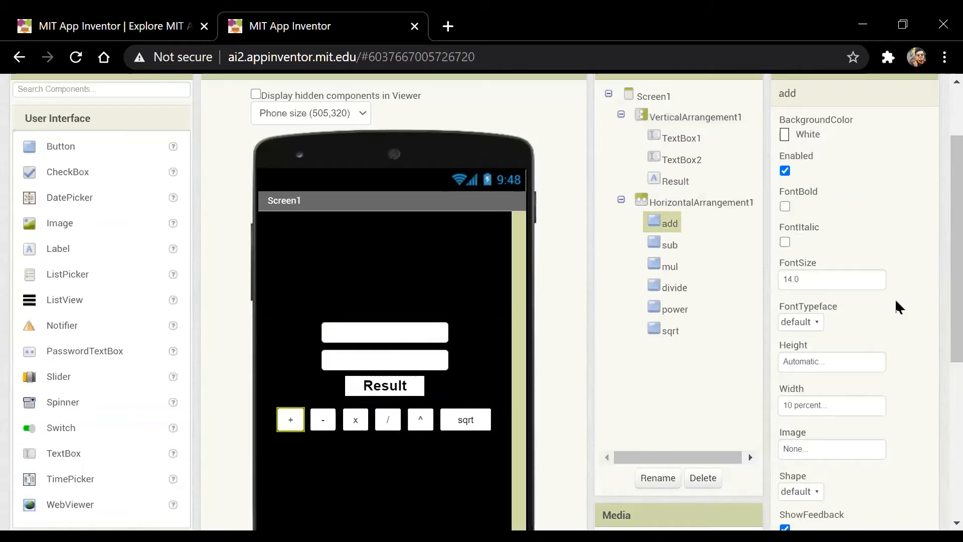
pyautogui.scroll(-3, 939, 279)
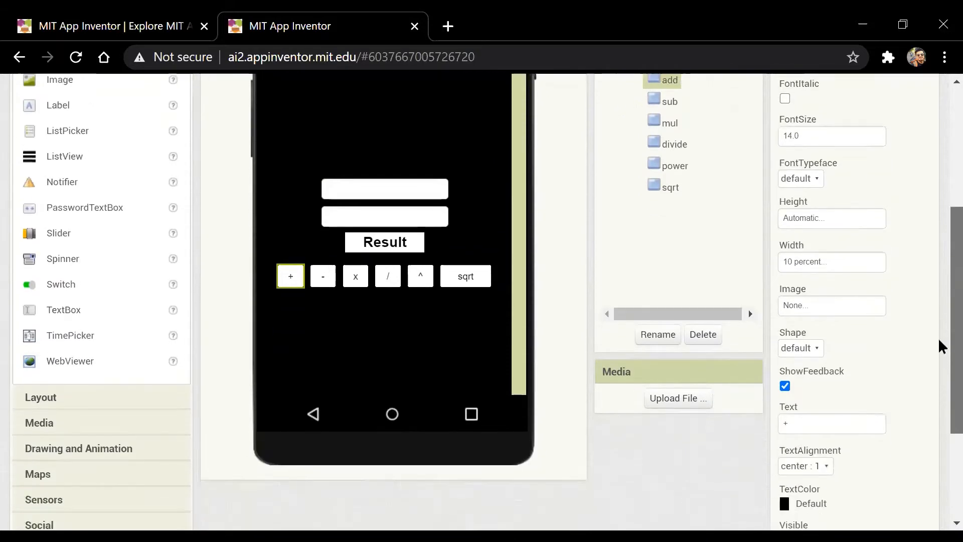
pyautogui.scroll(-2, 940, 351)
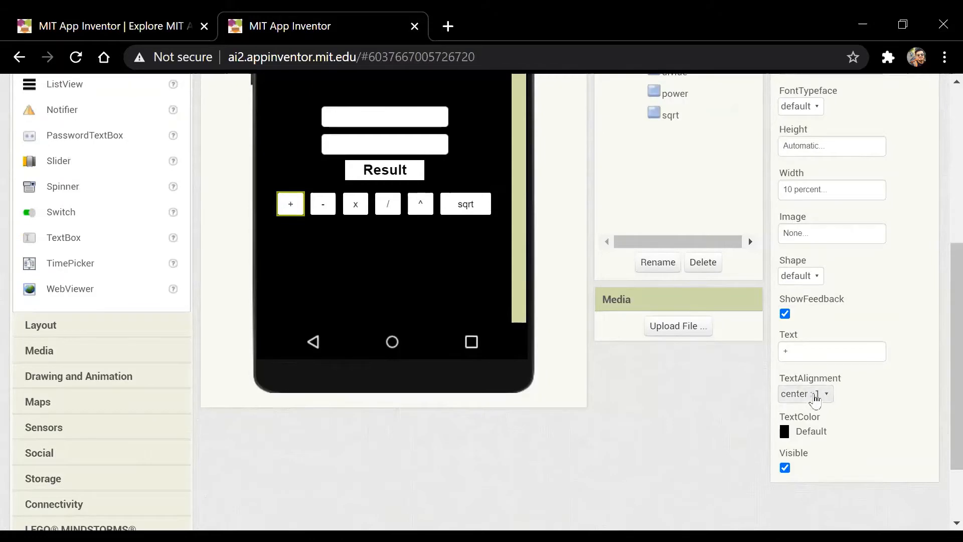
pyautogui.click(815, 398)
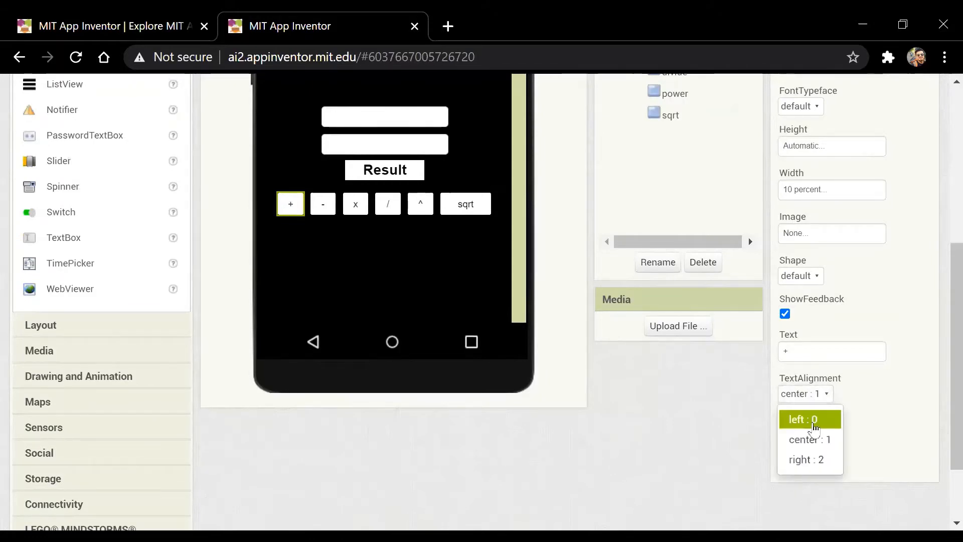
pyautogui.click(801, 417)
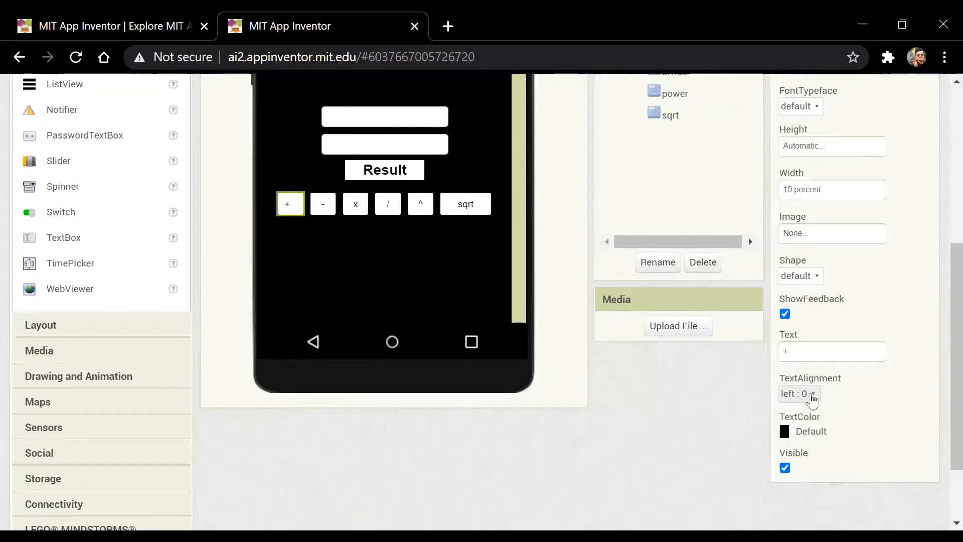
pyautogui.click(807, 393)
pyautogui.click(819, 458)
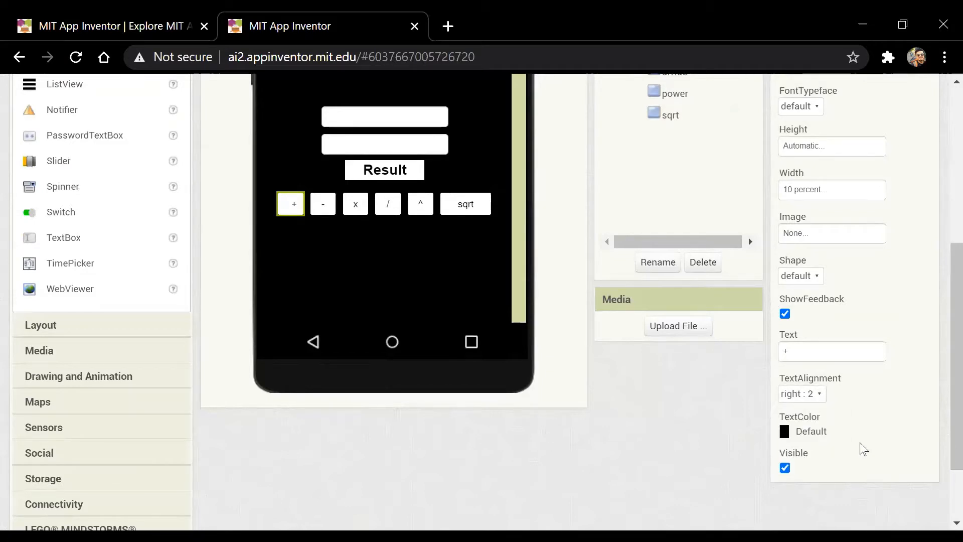
pyautogui.click(802, 394)
pyautogui.click(812, 440)
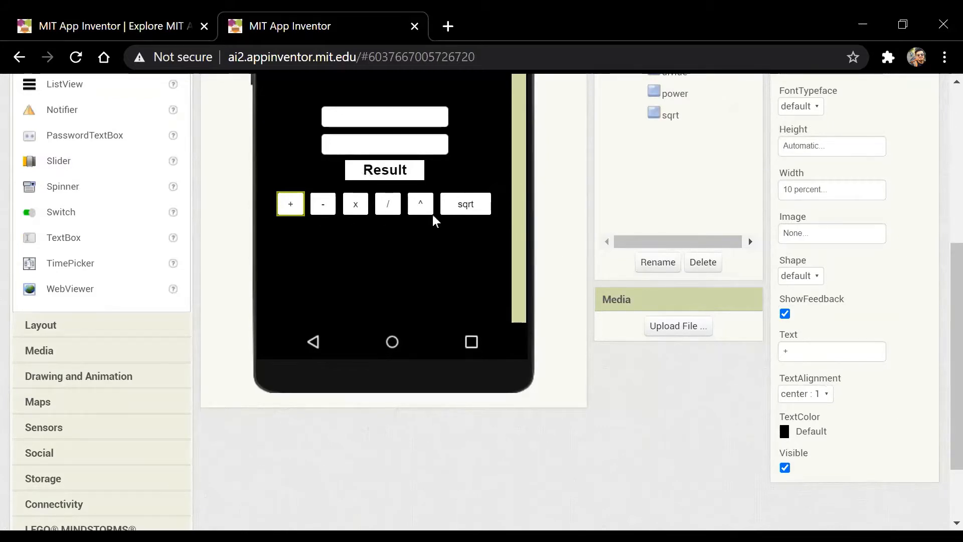
# - Examine the designer properties of the Result label, Screen1 and VerticalArrangement1 along with the calculator layout
pyautogui.click(421, 170)
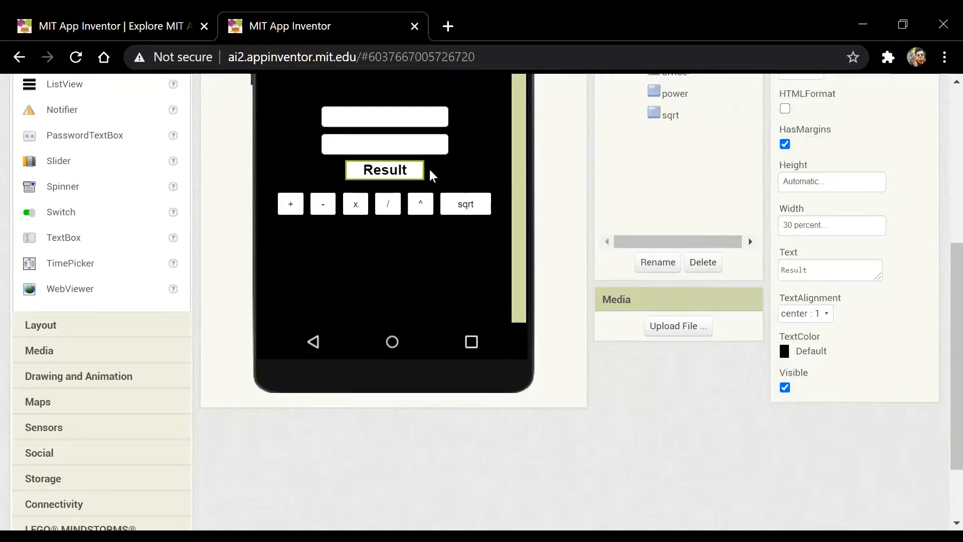
pyautogui.scroll(1, 941, 311)
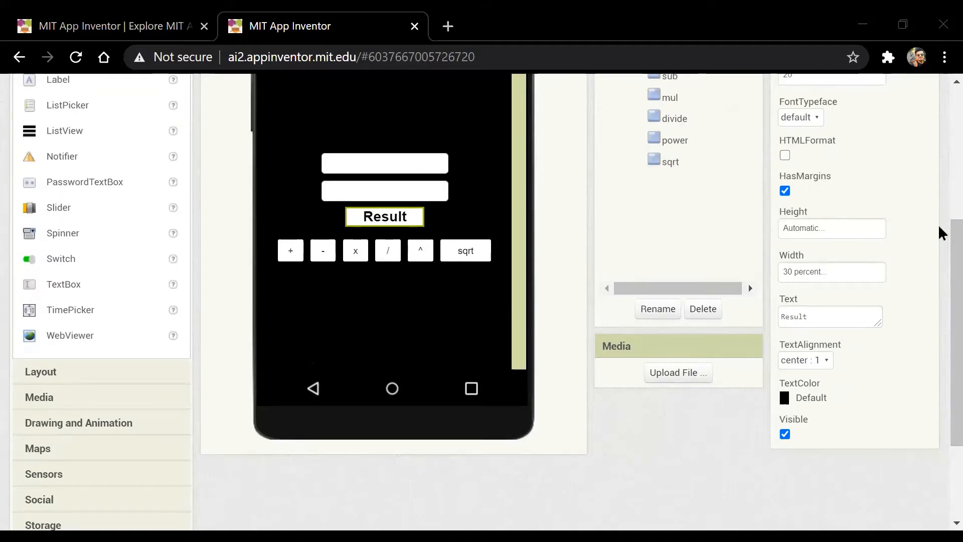
pyautogui.scroll(3, 939, 235)
pyautogui.scroll(-1, 941, 188)
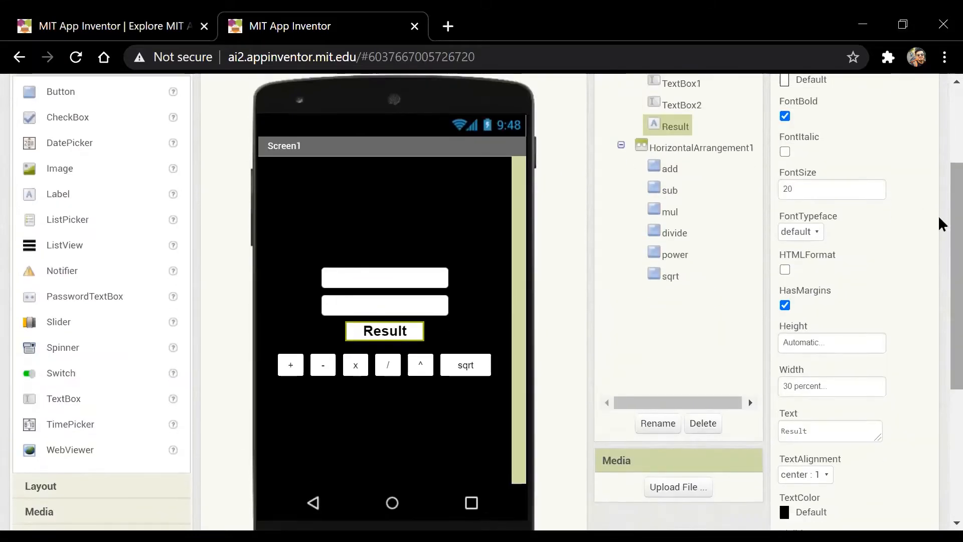
pyautogui.click(478, 268)
pyautogui.click(471, 414)
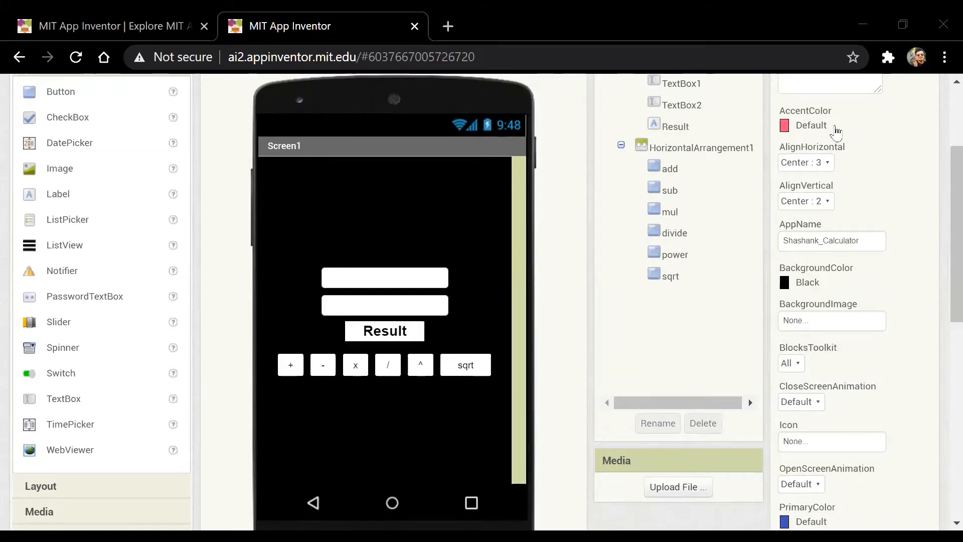
pyautogui.scroll(1, 940, 213)
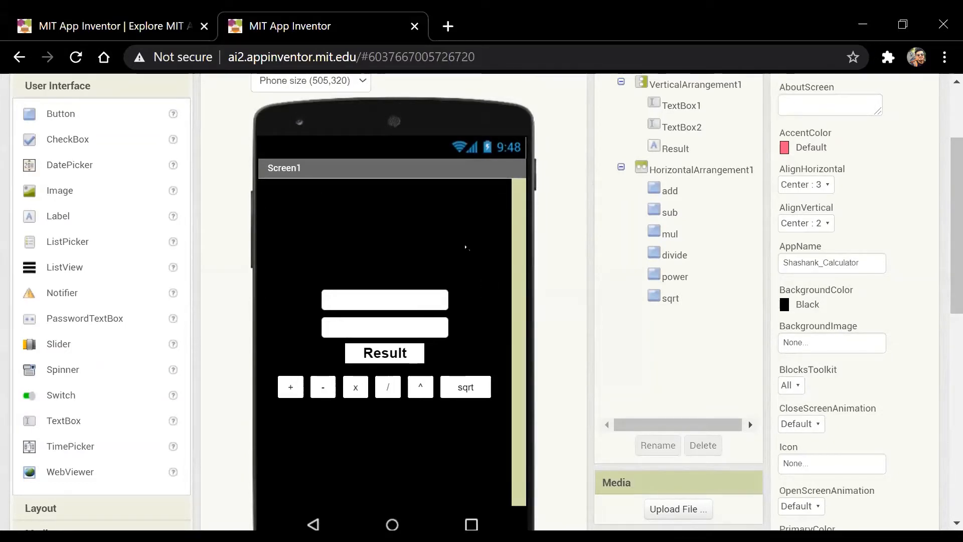
pyautogui.click(468, 300)
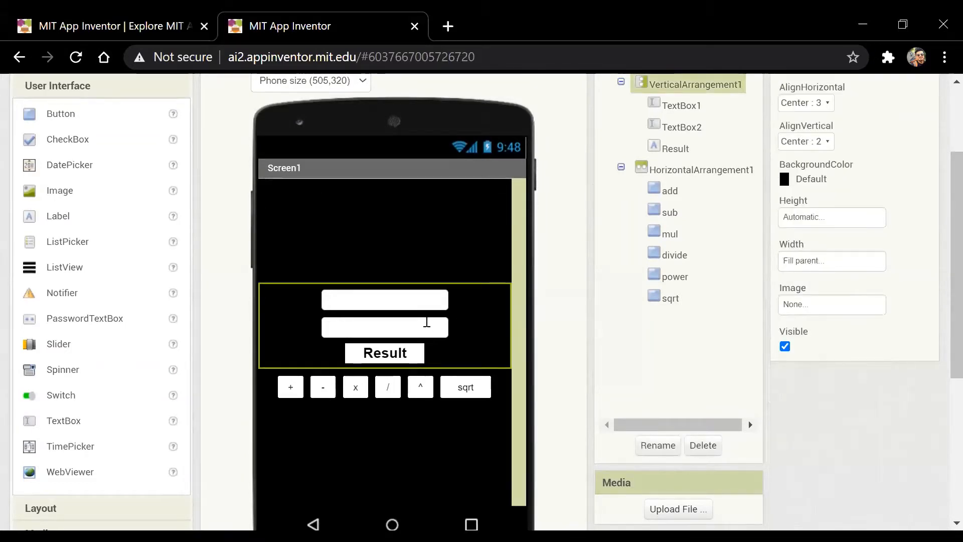
pyautogui.click(366, 415)
pyautogui.scroll(-3, 401, 187)
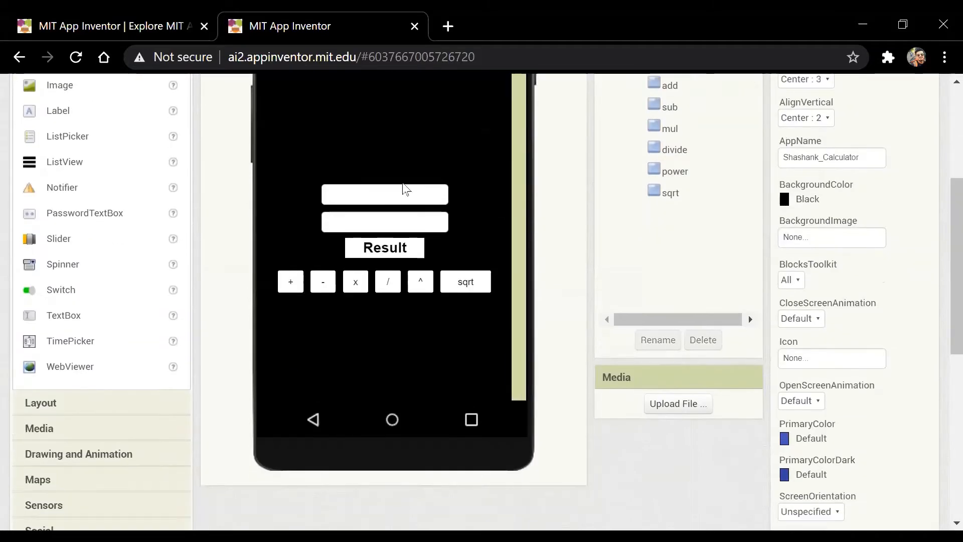
pyautogui.scroll(2, 940, 210)
pyautogui.scroll(2, 940, 188)
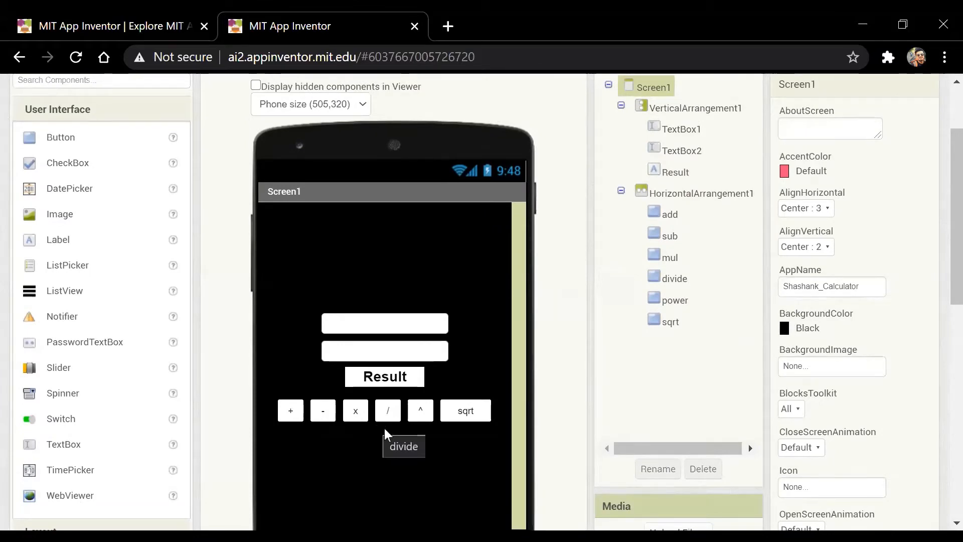
pyautogui.scroll(3, 938, 230)
# - Switch to the blocks editor and examine the add button's click event, including its component choices and TextBox1 + TextBox2 sum
pyautogui.click(926, 126)
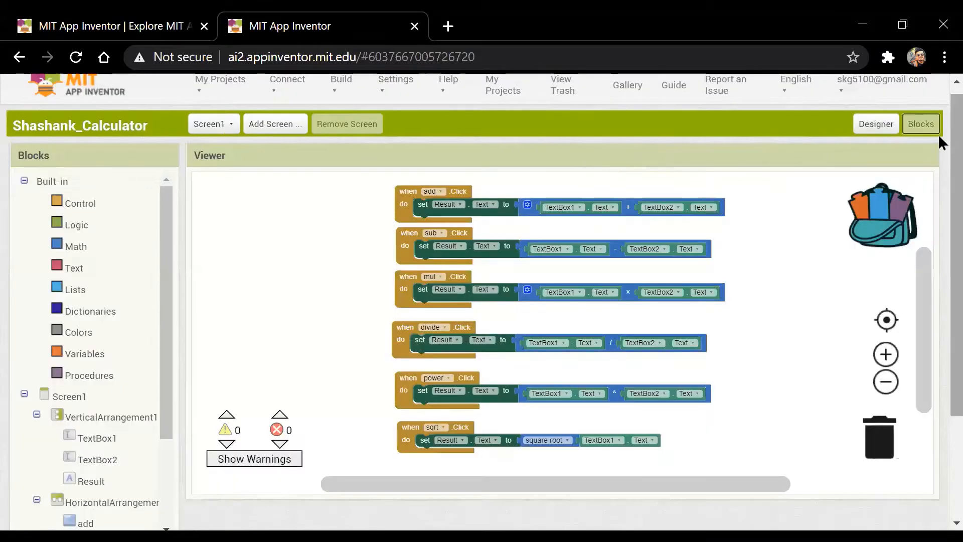
pyautogui.moveTo(941, 137)
pyautogui.mouseDown()
pyautogui.moveTo(940, 144)
pyautogui.moveTo(940, 128)
pyautogui.mouseUp()
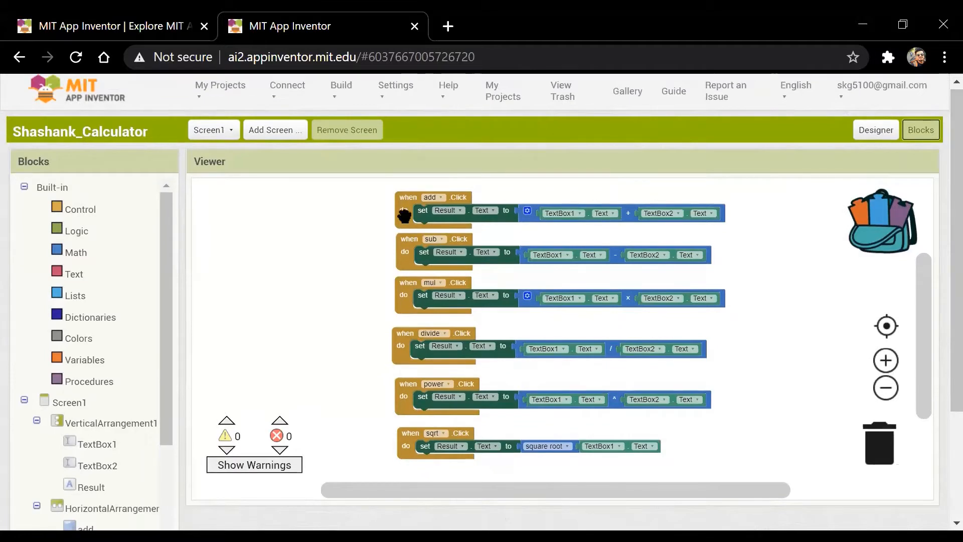
pyautogui.click(440, 198)
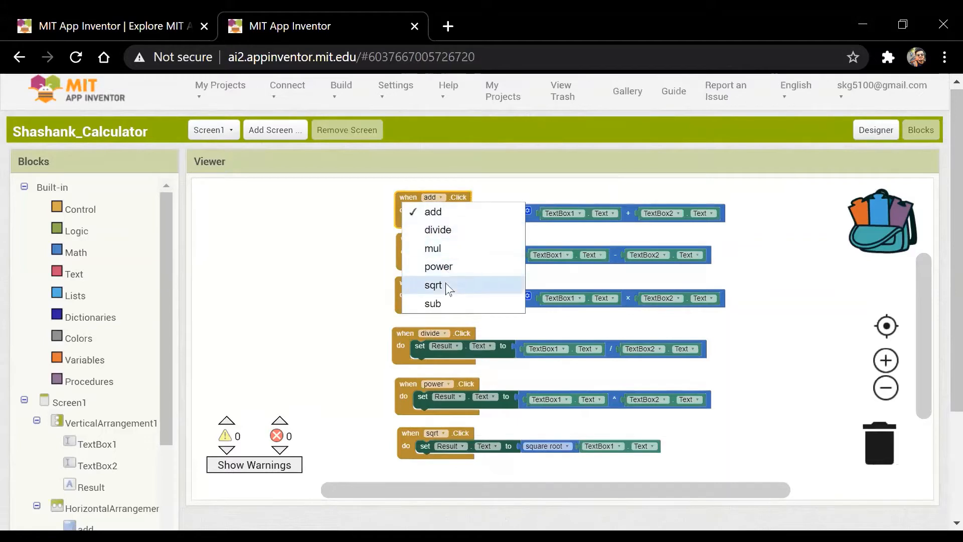
pyautogui.click(349, 282)
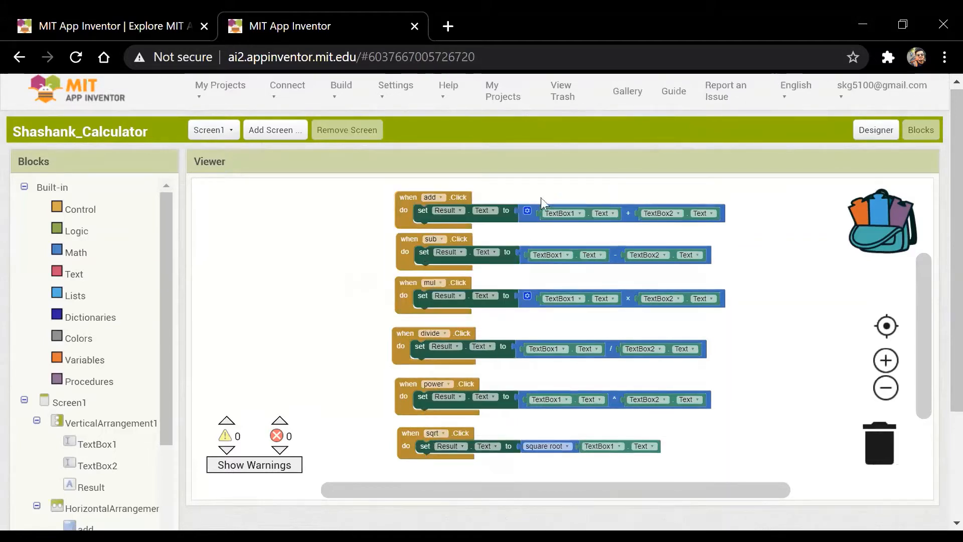
pyautogui.click(465, 218)
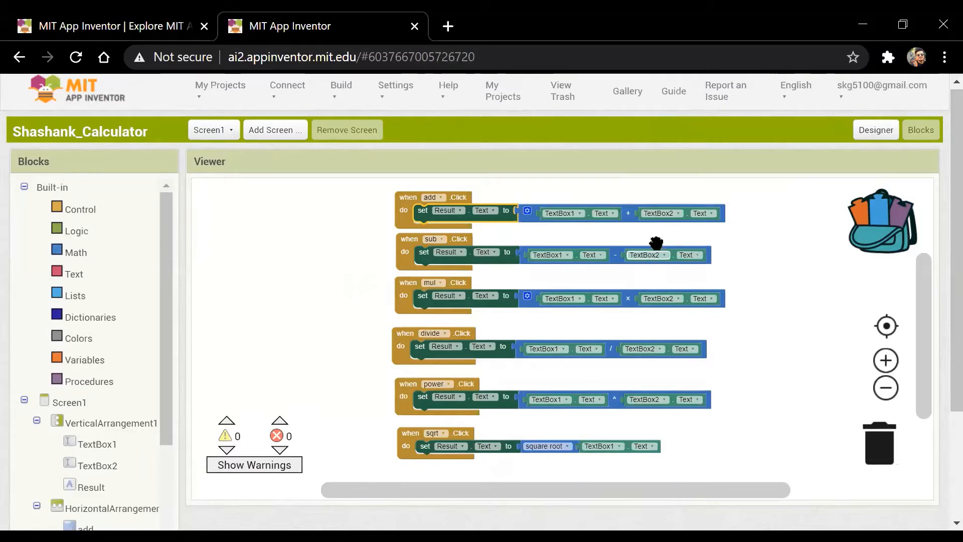
pyautogui.click(629, 214)
pyautogui.click(747, 233)
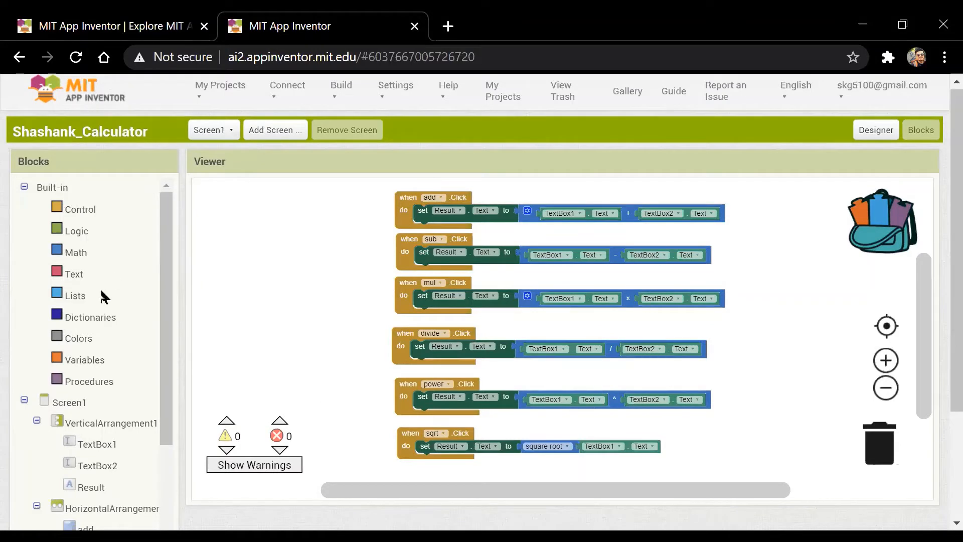
# - Browse the Math blocks for the arithmetic, power and square root operators used in the click events
pyautogui.click(72, 252)
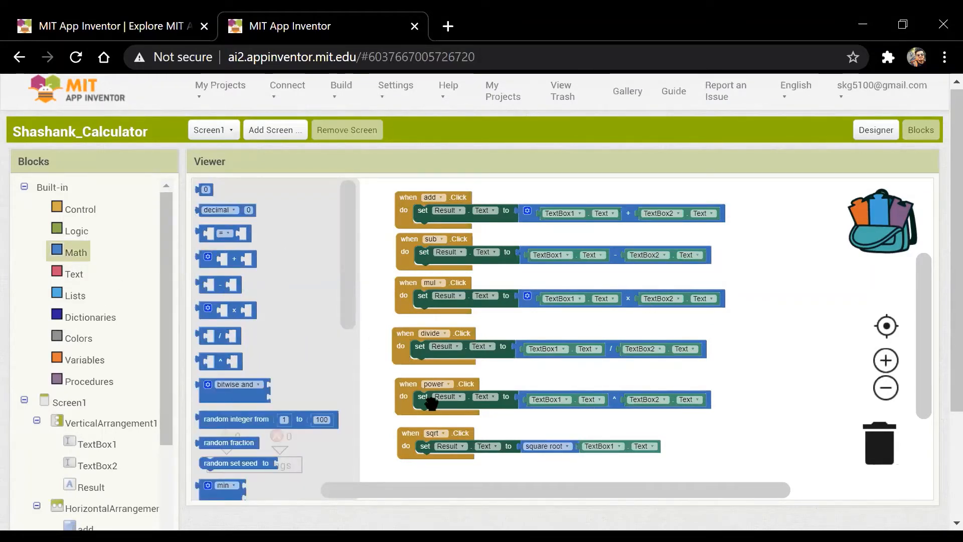
pyautogui.moveTo(347, 275); pyautogui.dragTo(354, 378)
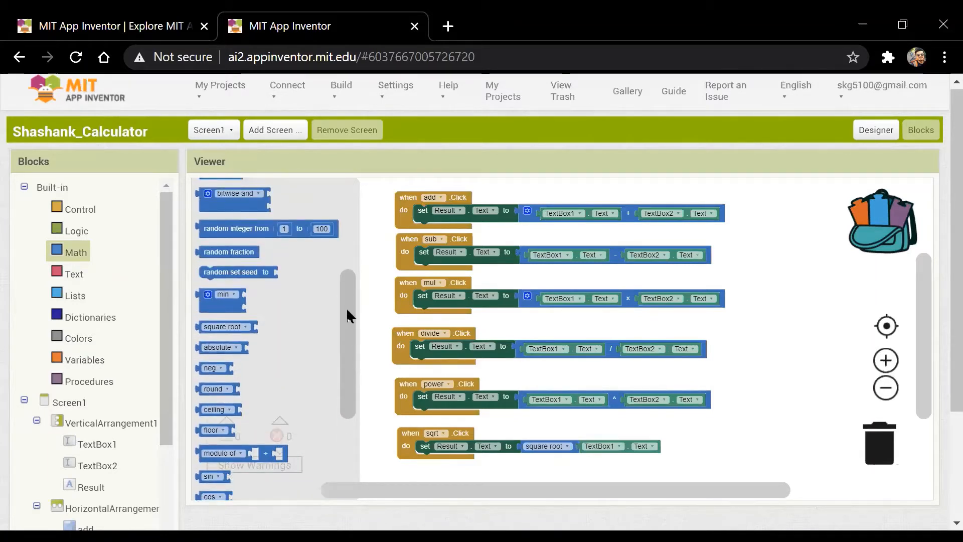
pyautogui.click(778, 368)
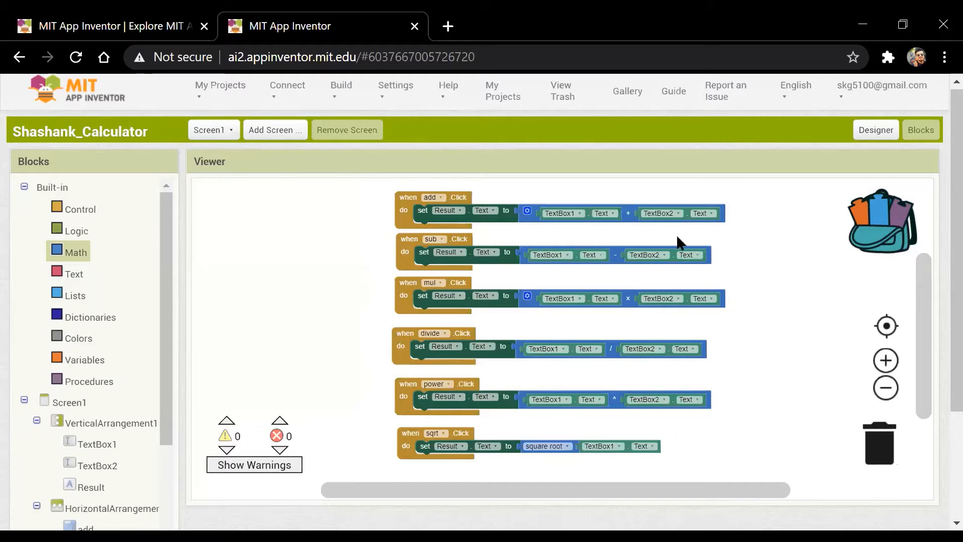
pyautogui.click(409, 199)
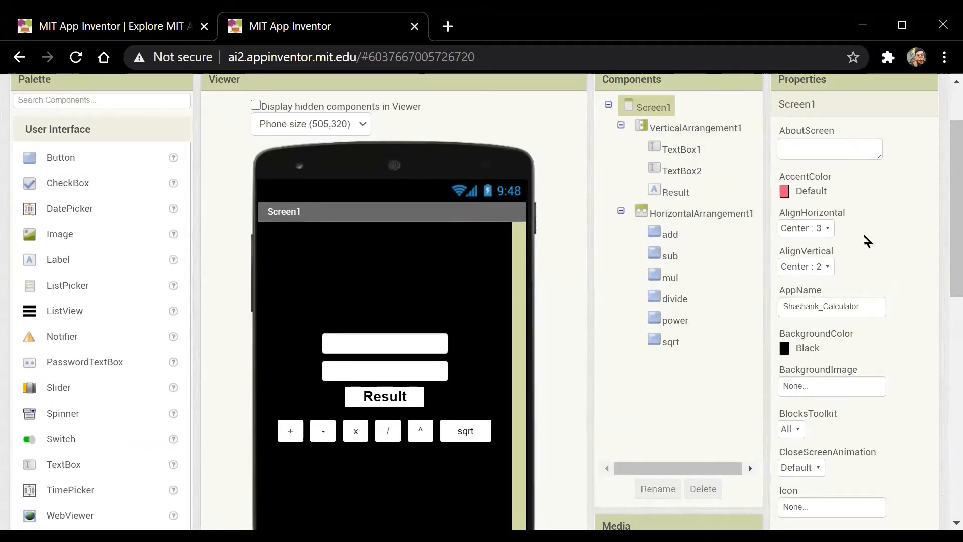
# - Review the horizontal and vertical alignment properties of Screen1 and VerticalArrangement1 in the designer
pyautogui.click(822, 267)
pyautogui.click(822, 312)
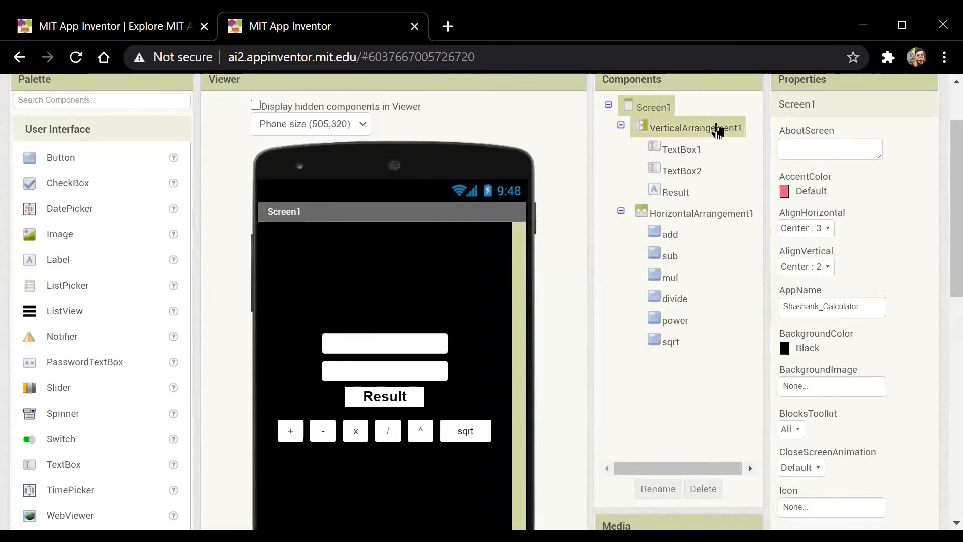
pyautogui.click(718, 129)
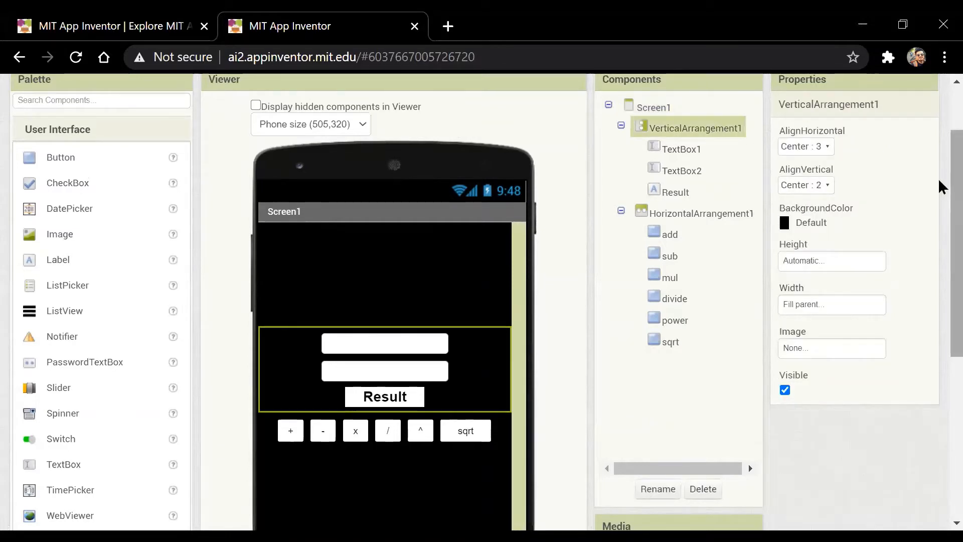
pyautogui.scroll(-1, 939, 185)
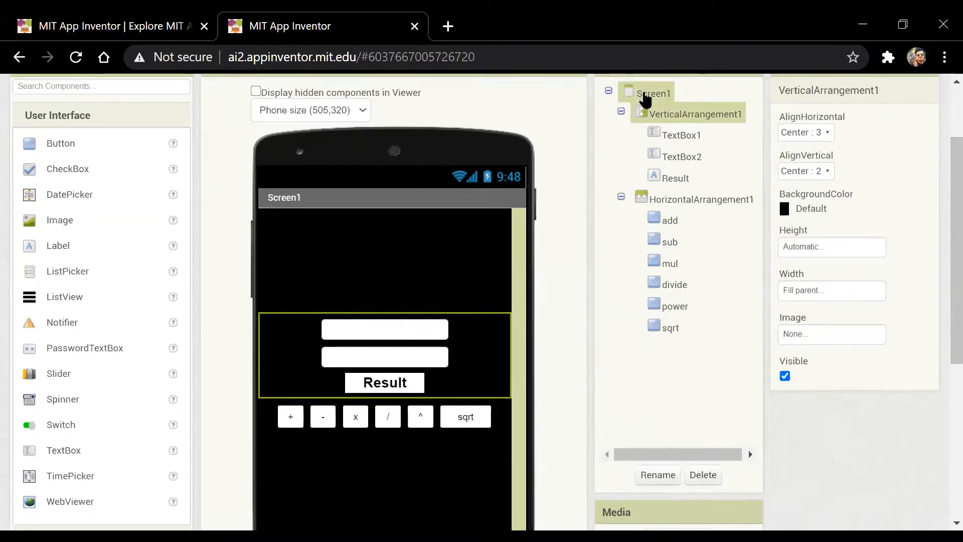
pyautogui.click(652, 93)
pyautogui.scroll(1, 902, 196)
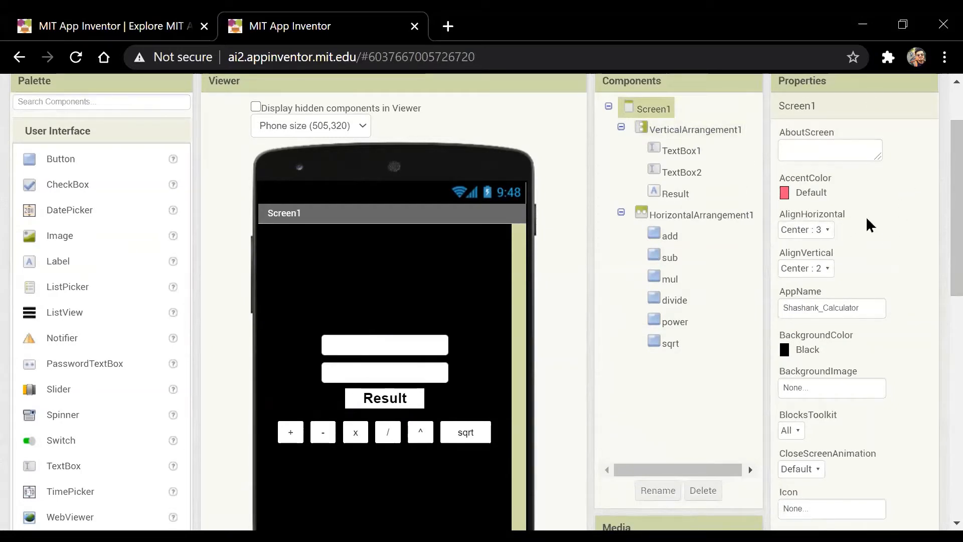
pyautogui.click(818, 268)
pyautogui.click(889, 254)
pyautogui.click(486, 367)
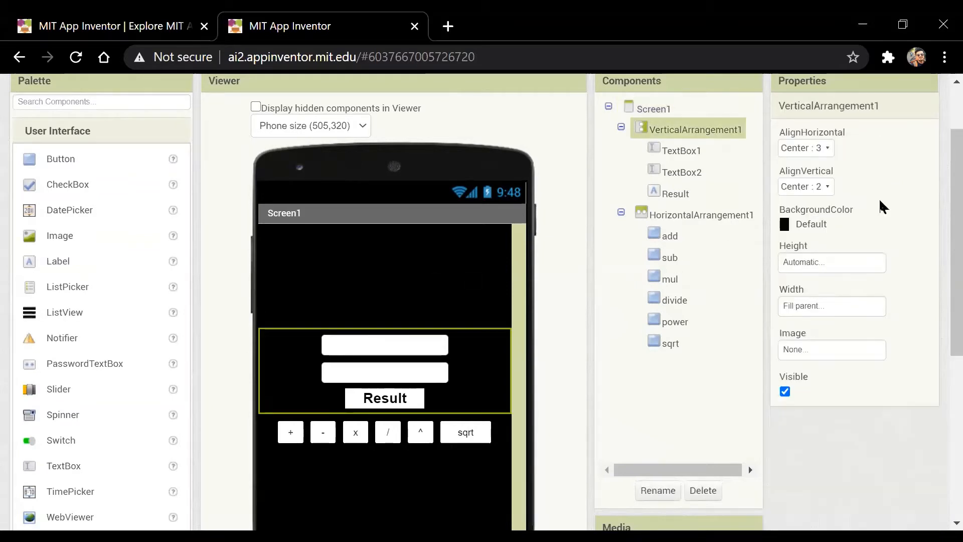
pyautogui.click(490, 265)
pyautogui.moveTo(953, 248); pyautogui.dragTo(938, 226)
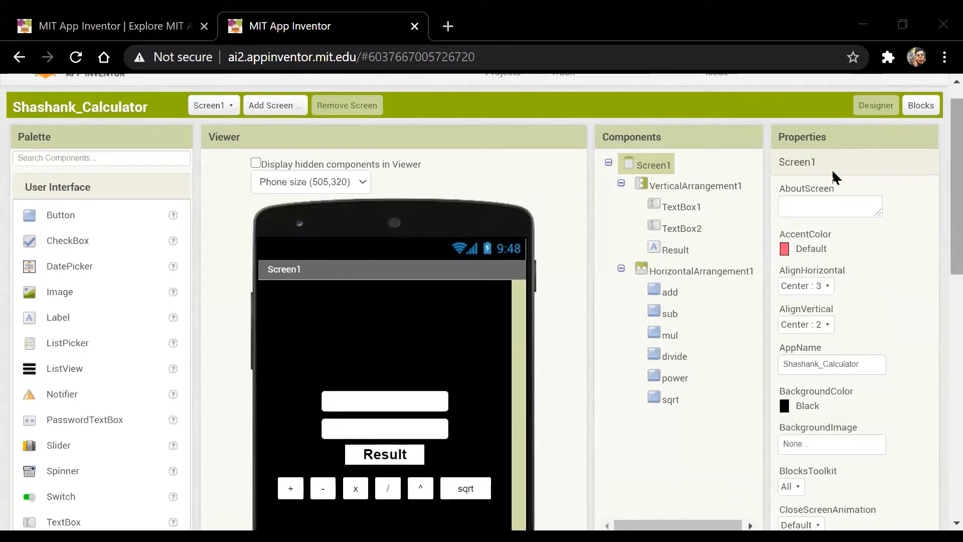
pyautogui.scroll(-3, 940, 201)
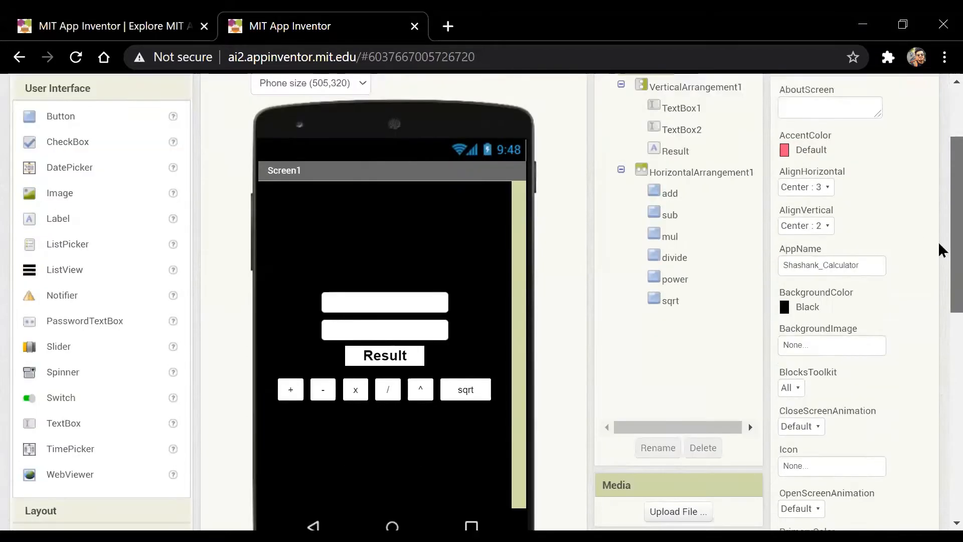
# - Examine the finished calculator layout in the designer together with the component tree and Screen1's properties
pyautogui.scroll(3, 941, 236)
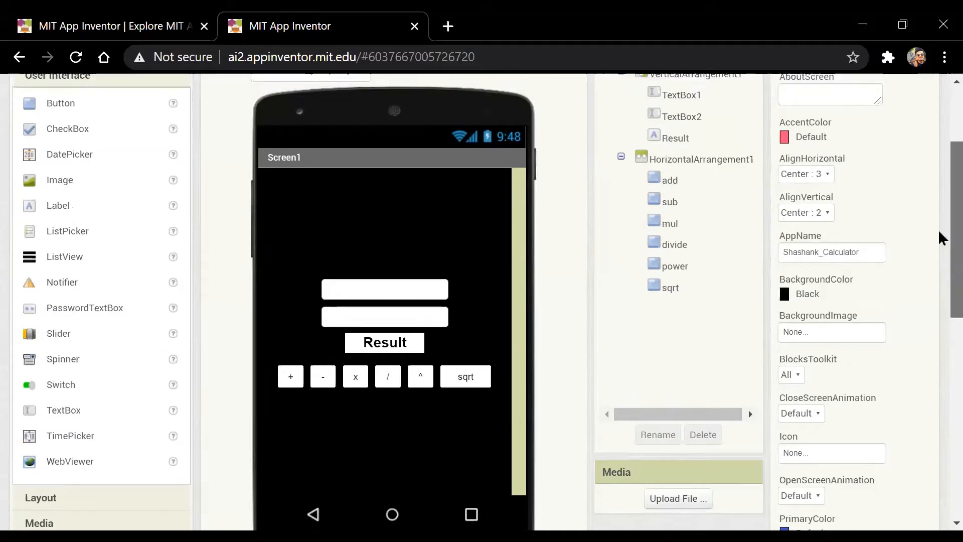
pyautogui.scroll(1, 941, 201)
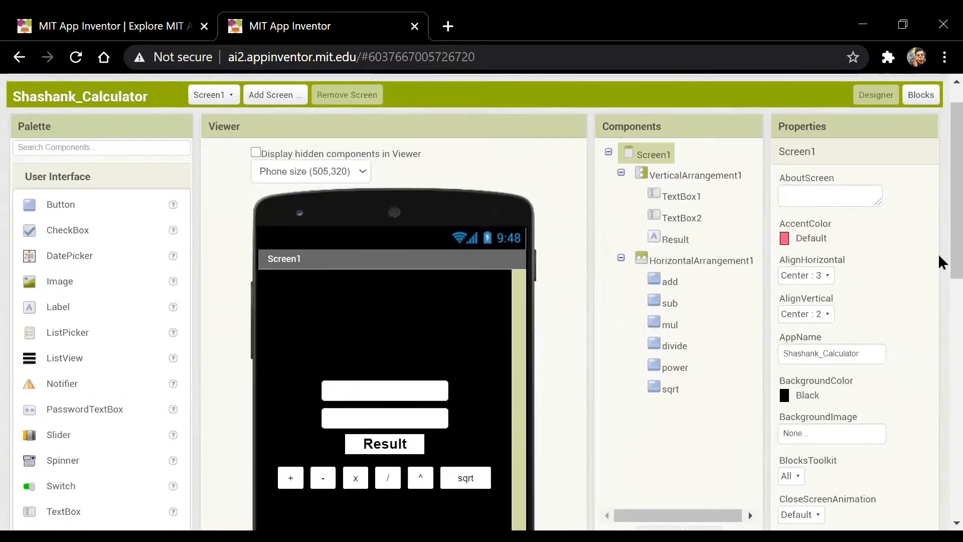
pyautogui.scroll(-3, 940, 261)
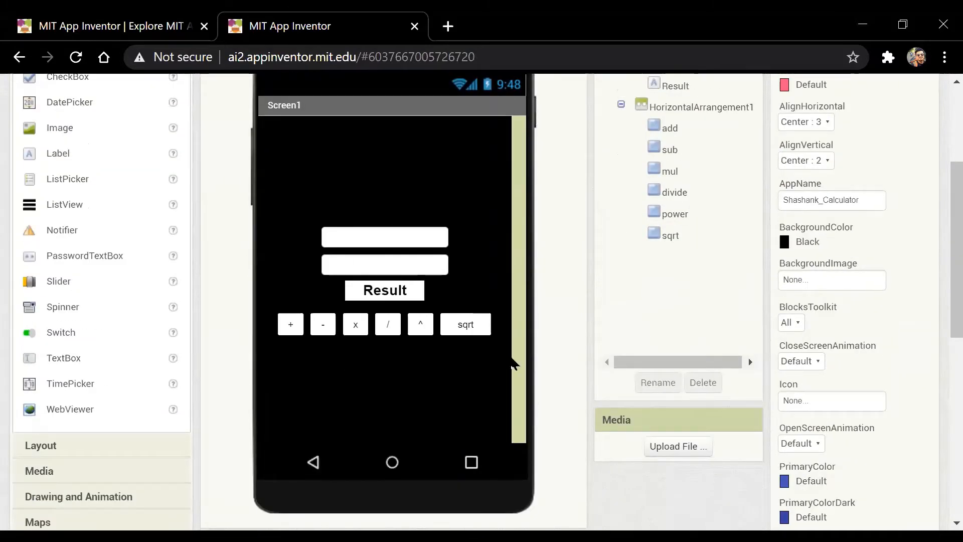
pyautogui.scroll(1, 939, 254)
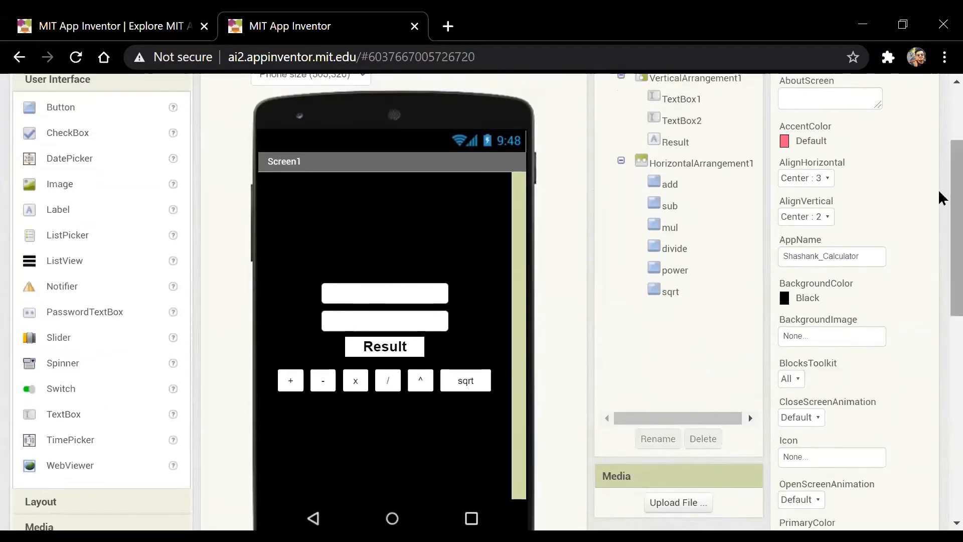
pyautogui.scroll(1, 939, 197)
pyautogui.scroll(1, 941, 191)
pyautogui.scroll(1, 941, 190)
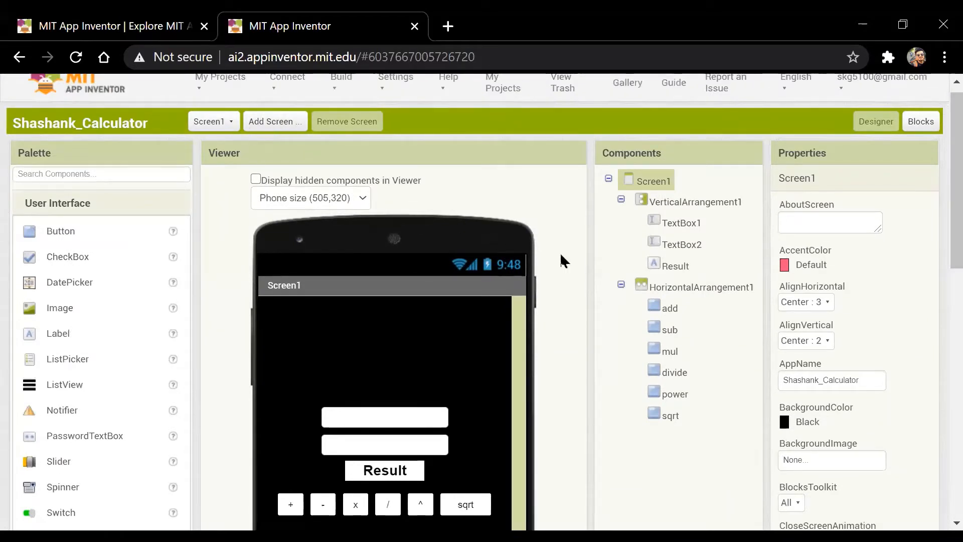
pyautogui.scroll(-2, 939, 253)
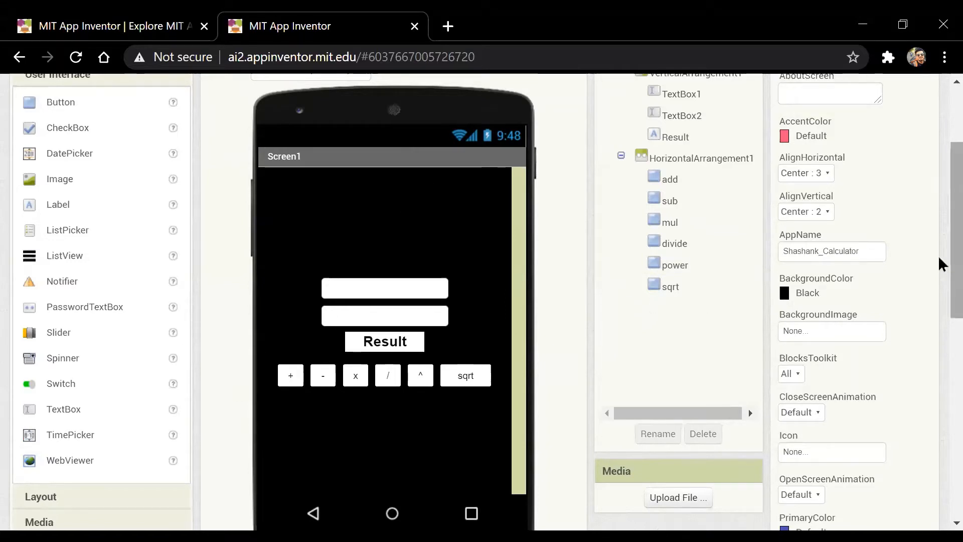
pyautogui.scroll(3, 941, 236)
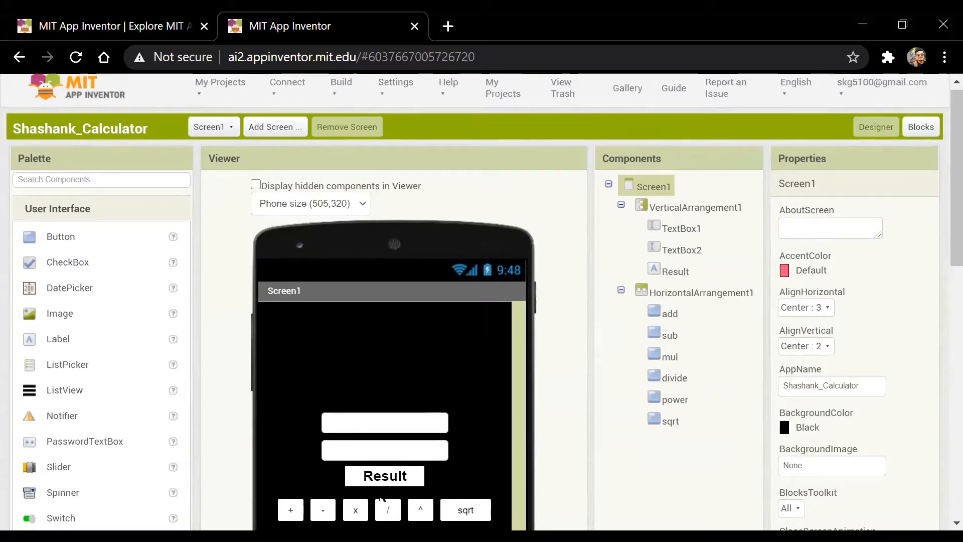
# - View the dialog for adding a new screen and dismiss it without creating one
pyautogui.click(274, 132)
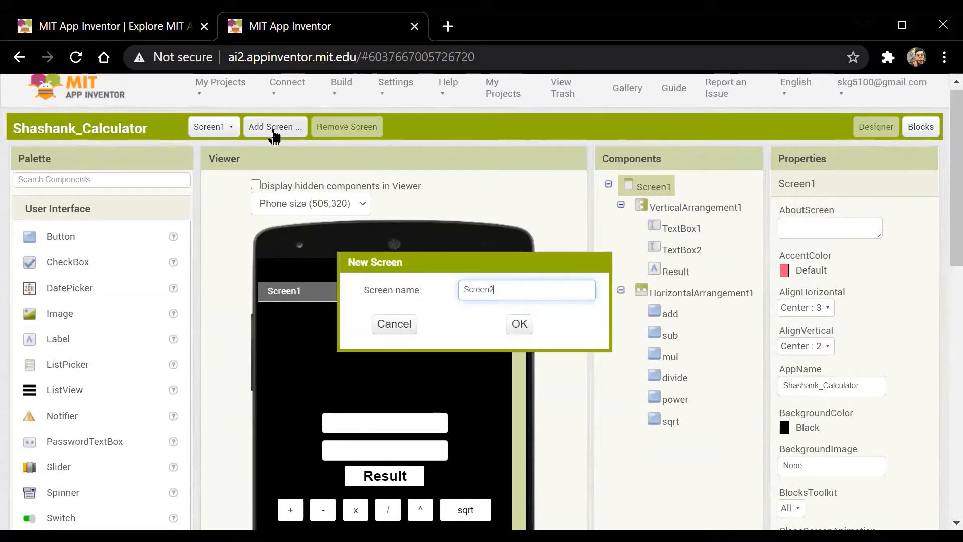
pyautogui.click(392, 326)
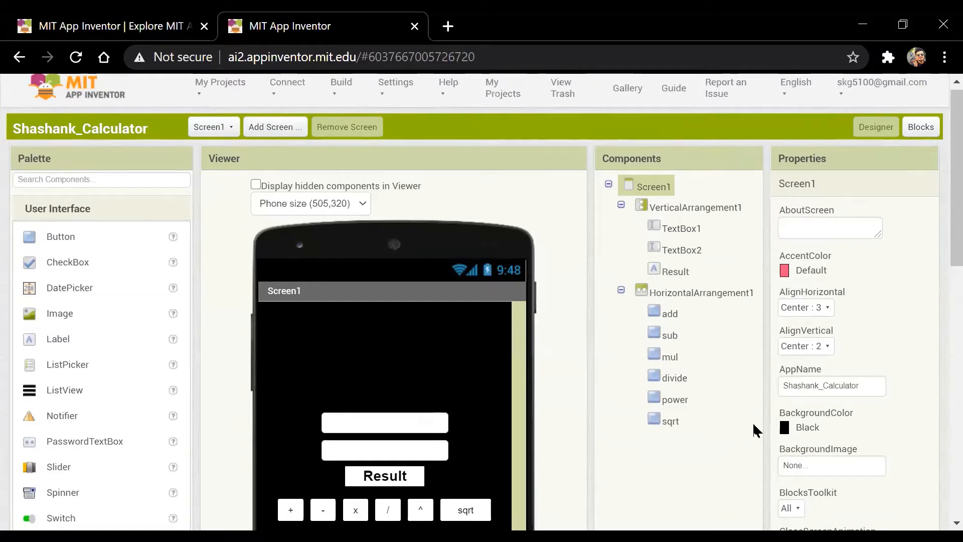
pyautogui.scroll(-2, 941, 311)
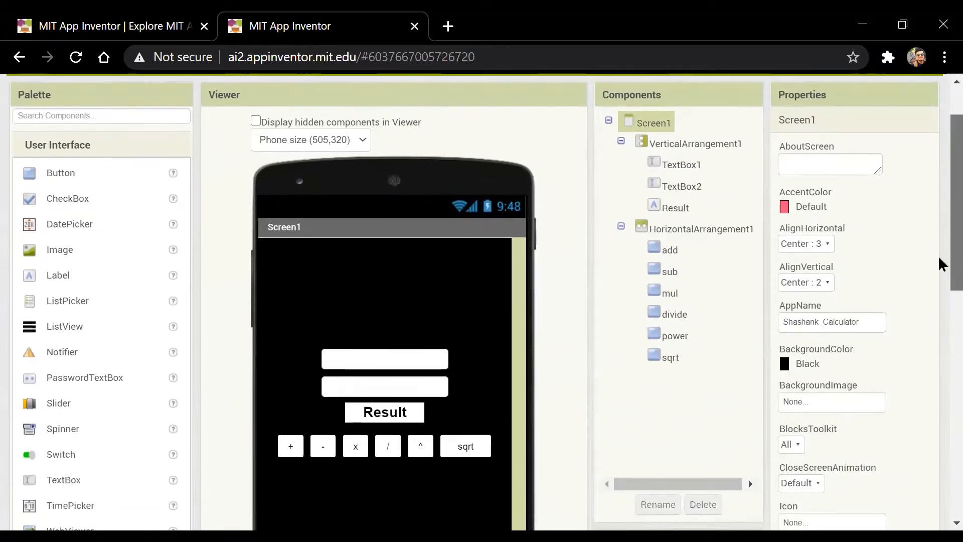
pyautogui.scroll(2, 933, 211)
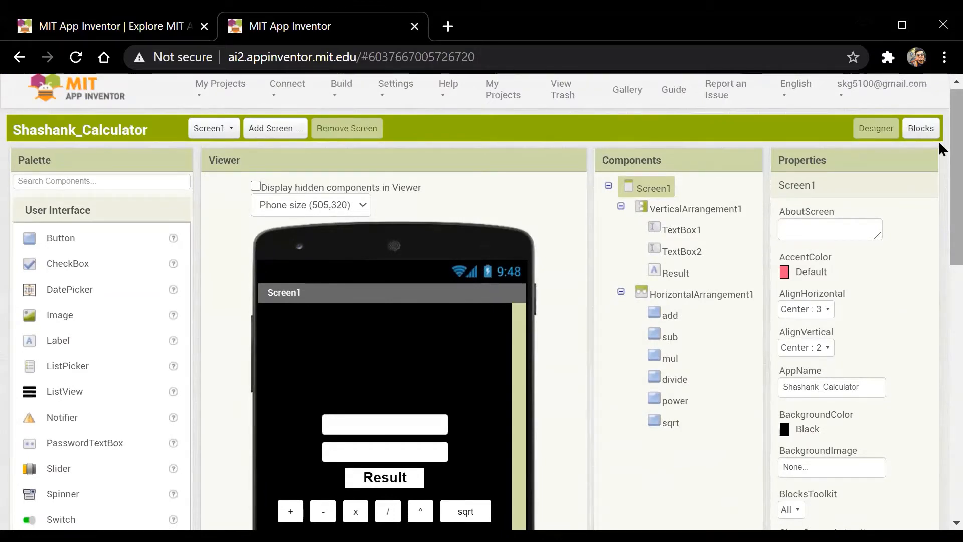
# - Switch to the blocks editor and browse Screen1's event, method and property blocks alongside the six click events
pyautogui.click(933, 132)
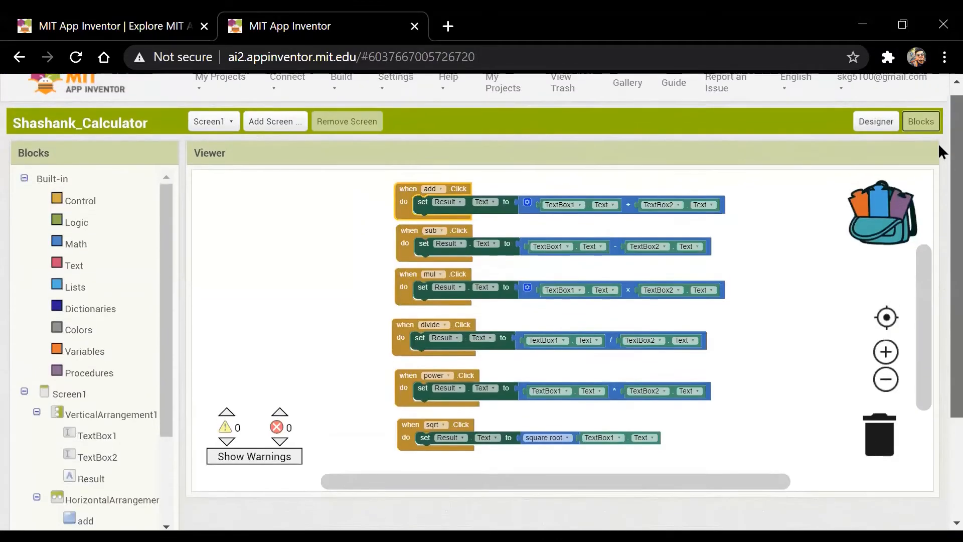
pyautogui.moveTo(164, 262); pyautogui.dragTo(169, 384)
pyautogui.click(71, 273)
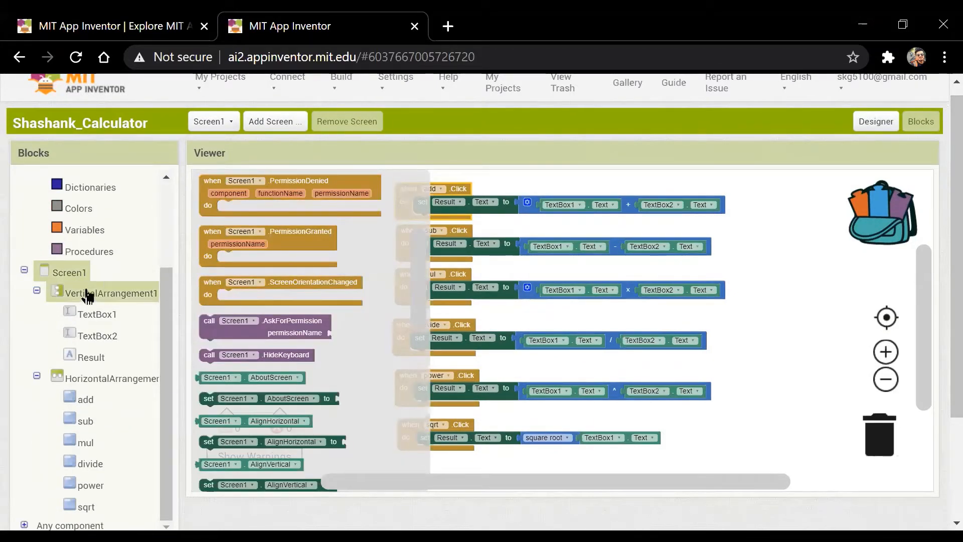
pyautogui.moveTo(423, 240); pyautogui.dragTo(413, 435)
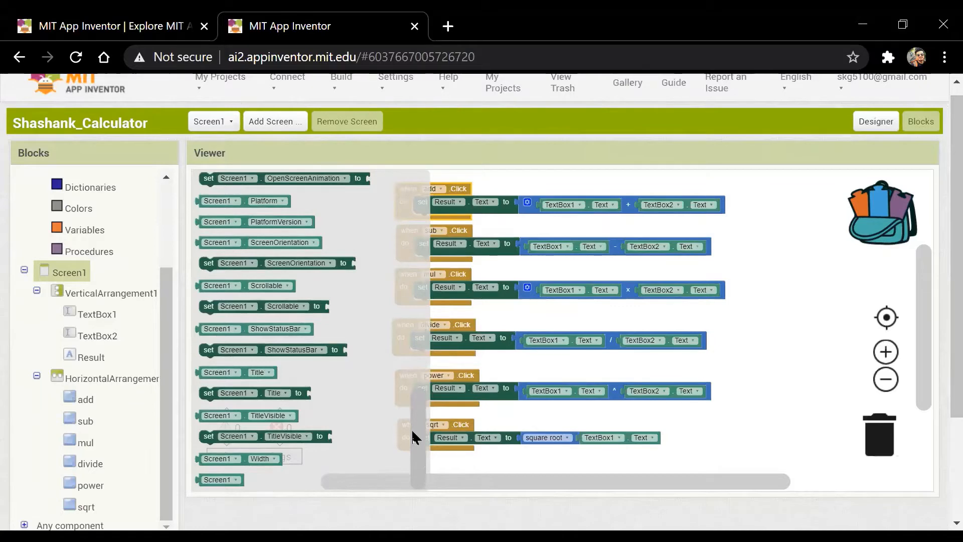
pyautogui.moveTo(414, 425); pyautogui.dragTo(410, 360)
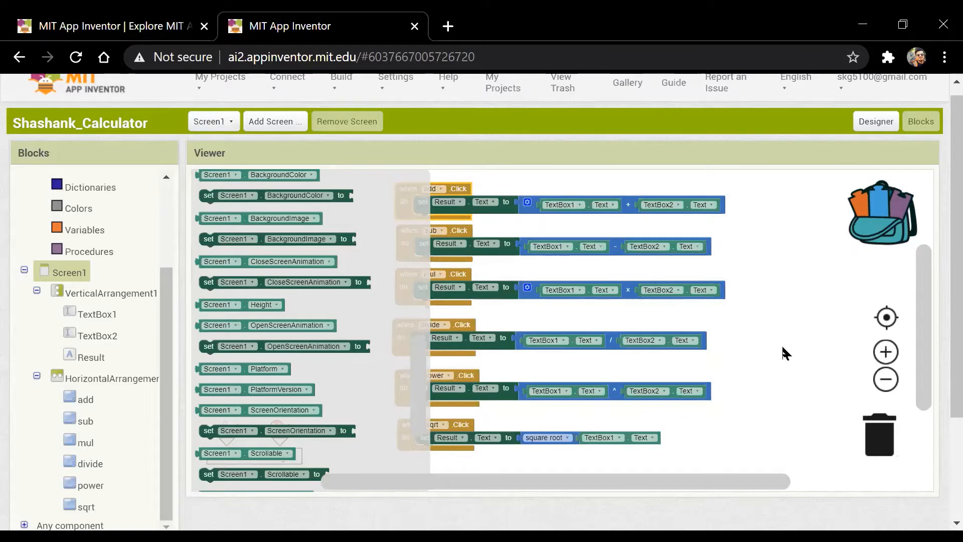
pyautogui.click(797, 351)
pyautogui.scroll(1, 941, 284)
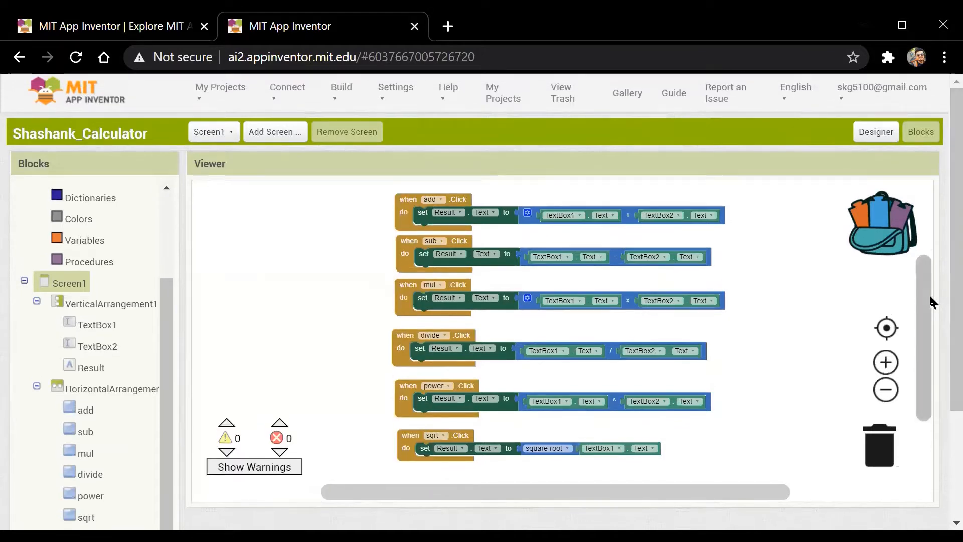
pyautogui.moveTo(929, 294)
pyautogui.mouseDown()
pyautogui.moveTo(929, 284)
pyautogui.moveTo(929, 296)
pyautogui.mouseUp()
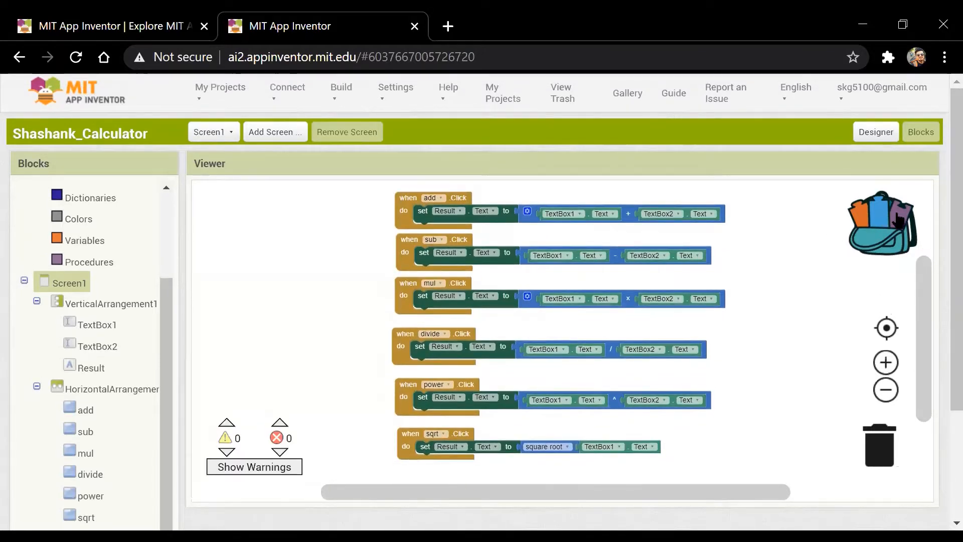
# - Return to the designer and review the calculator's layout and Screen1's alignment and background properties
pyautogui.click(868, 132)
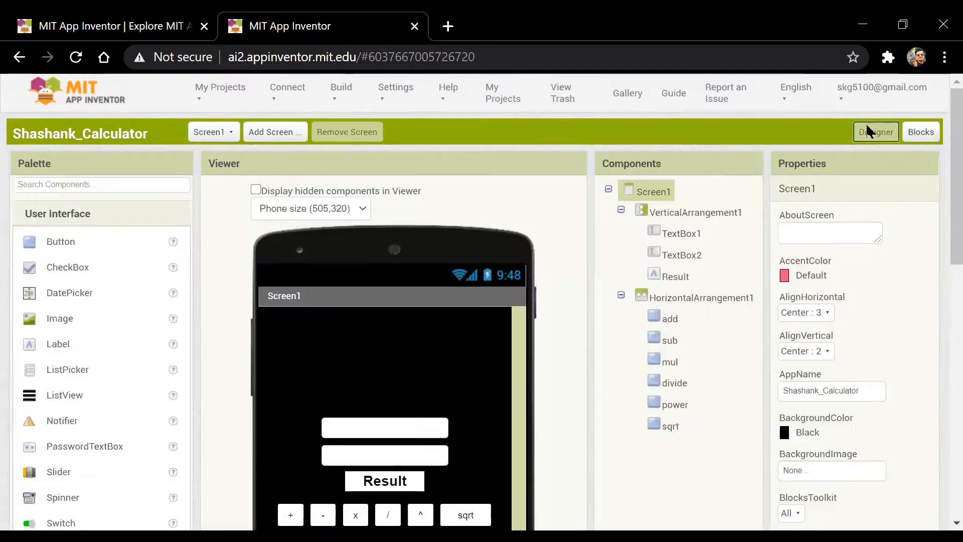
pyautogui.scroll(-2, 939, 221)
pyautogui.scroll(-1, 939, 269)
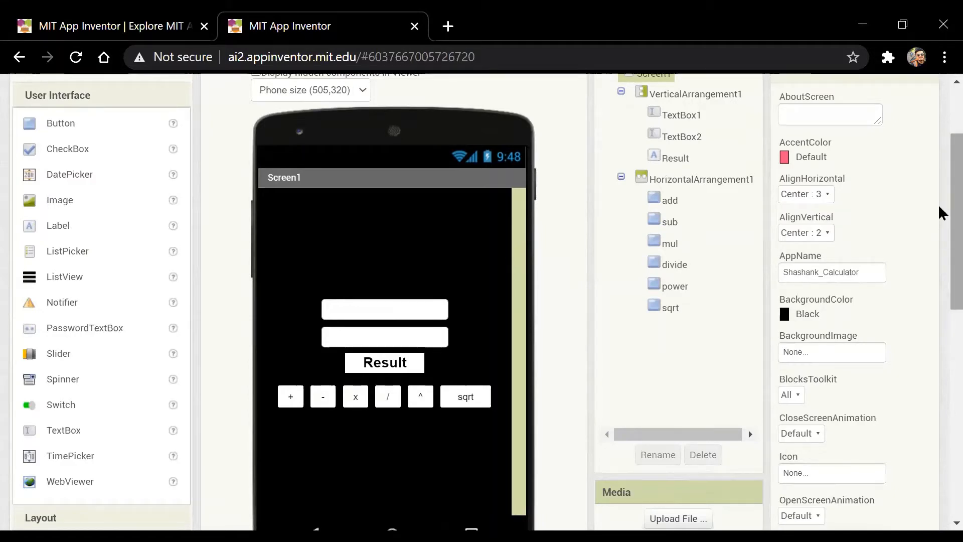
pyautogui.scroll(-2, 941, 210)
pyautogui.scroll(2, 941, 268)
pyautogui.scroll(3, 941, 217)
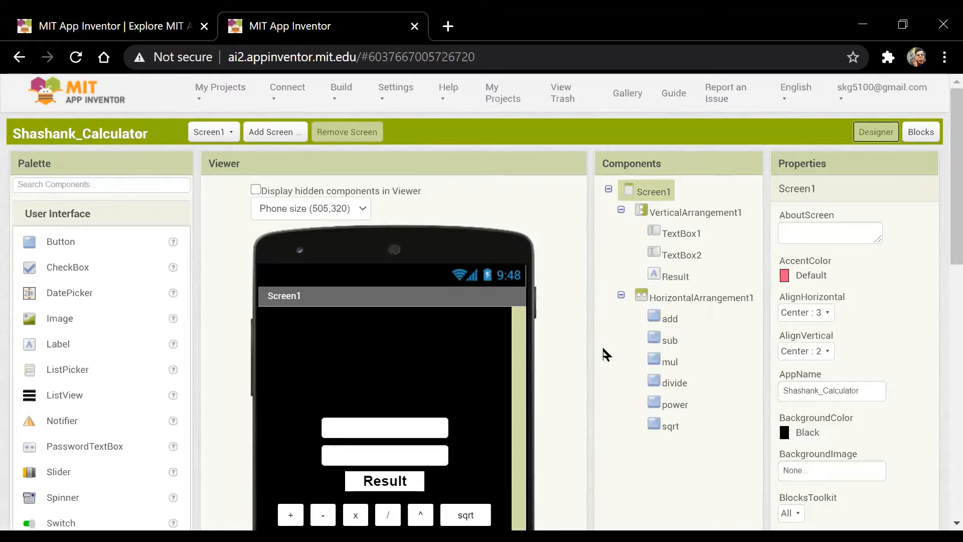
pyautogui.scroll(-1, 942, 213)
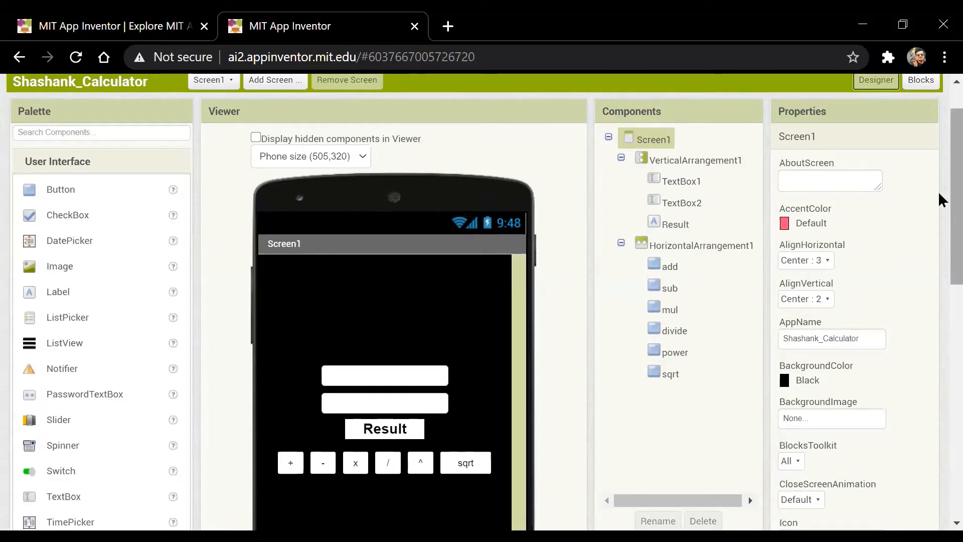
pyautogui.moveTo(939, 198); pyautogui.dragTo(850, 212)
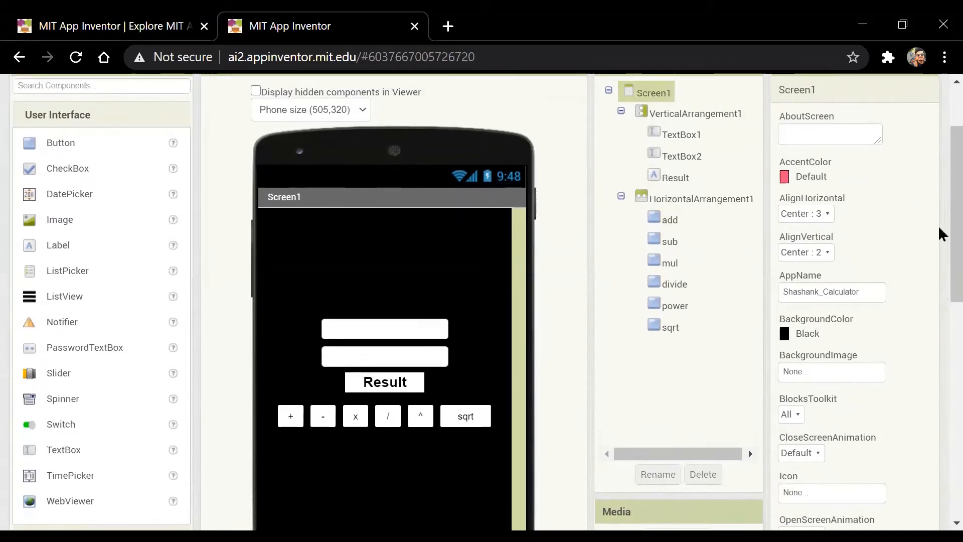
pyautogui.moveTo(940, 228); pyautogui.dragTo(940, 193)
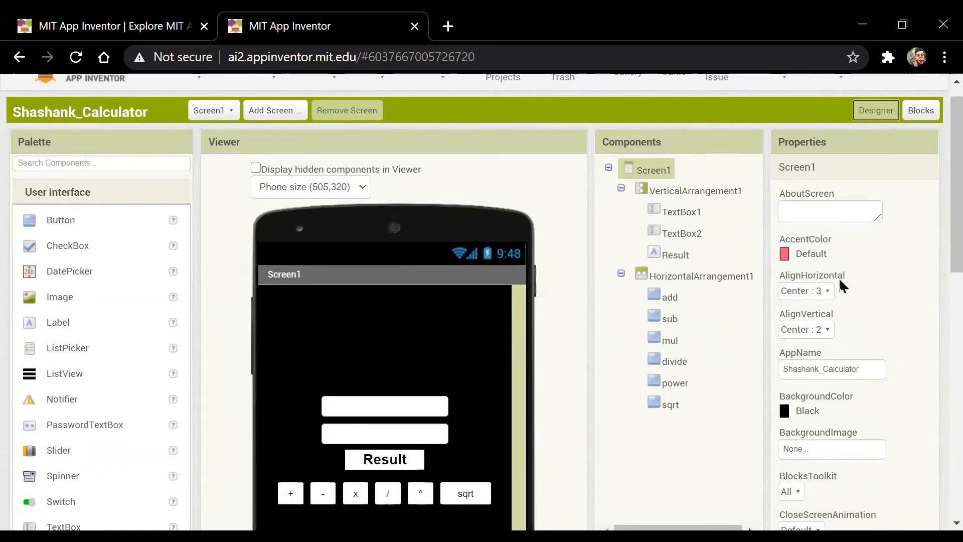
pyautogui.moveTo(940, 221); pyautogui.dragTo(669, 253)
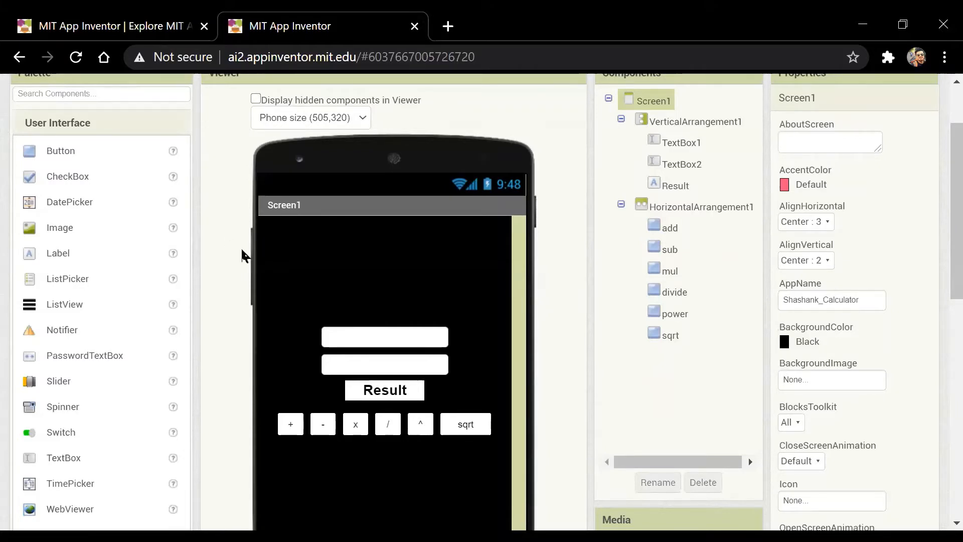
pyautogui.scroll(2, 941, 150)
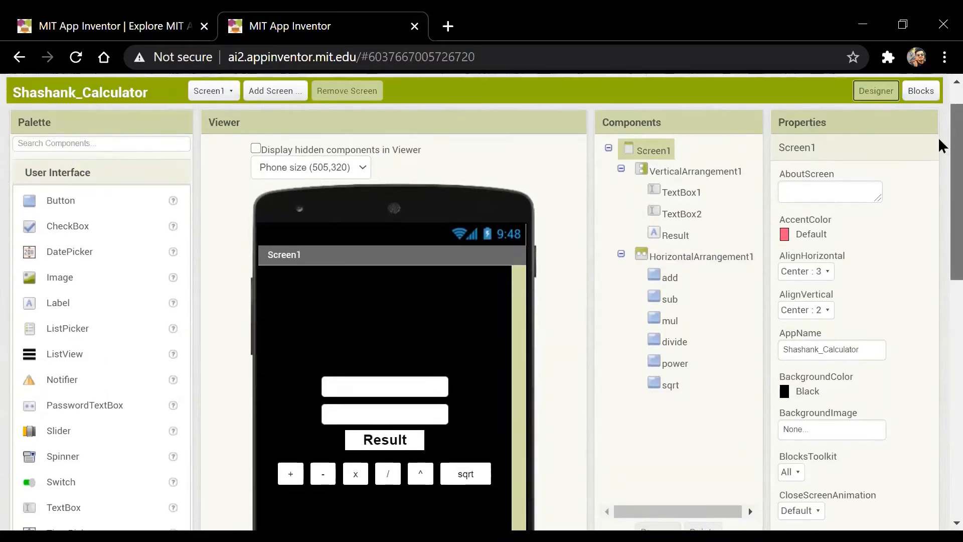
pyautogui.scroll(-1, 941, 158)
pyautogui.scroll(1, 941, 159)
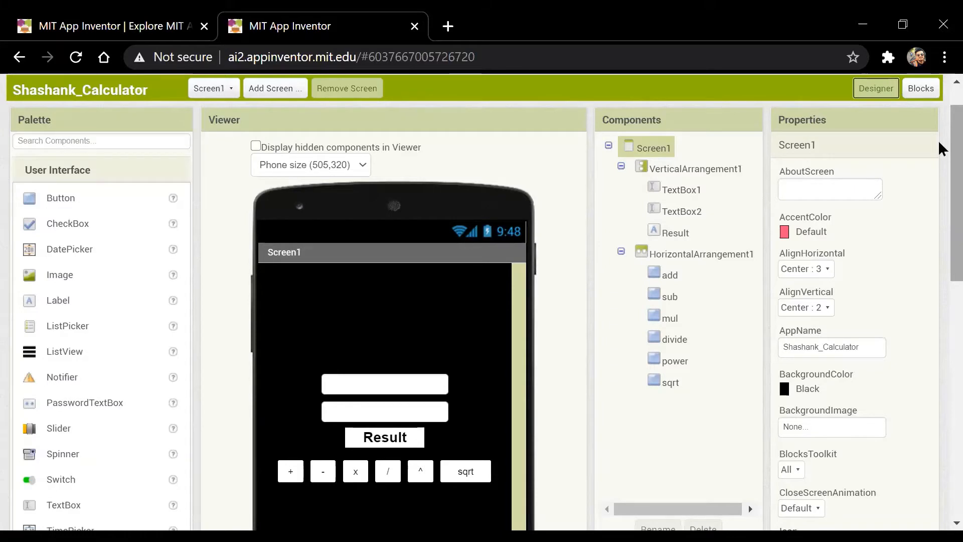
pyautogui.scroll(1, 941, 140)
pyautogui.scroll(-1, 941, 140)
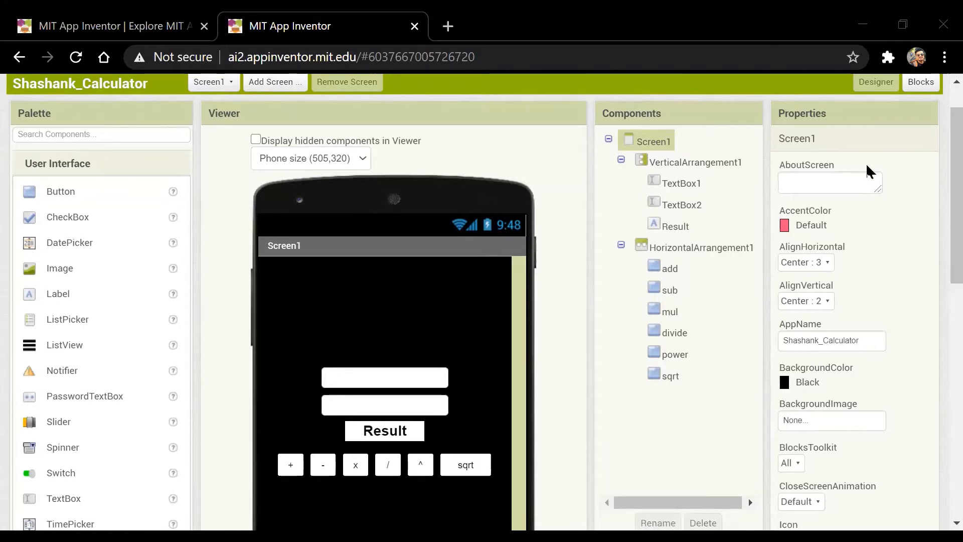
pyautogui.scroll(1, 941, 150)
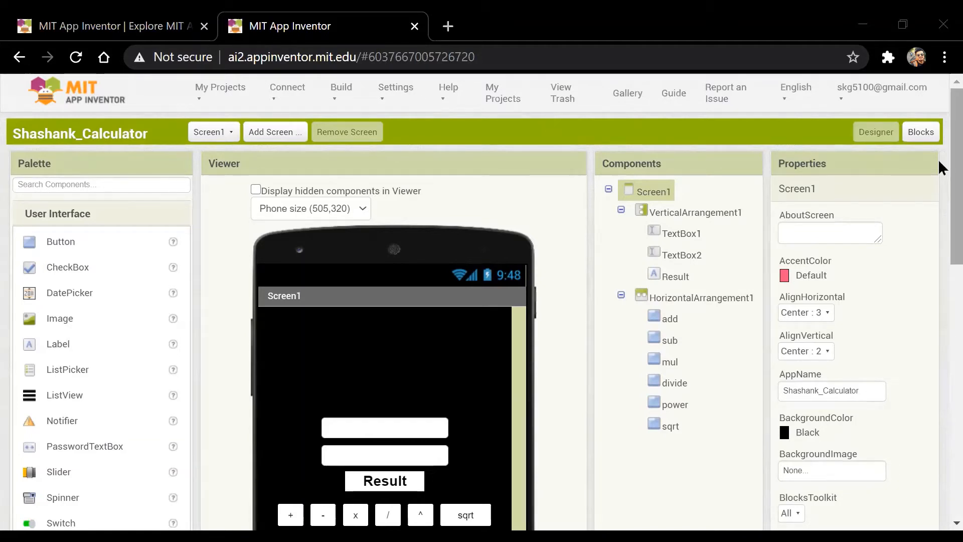
# - Close both MIT App Inventor tabs, leaving a single new browser tab open
pyautogui.click(446, 27)
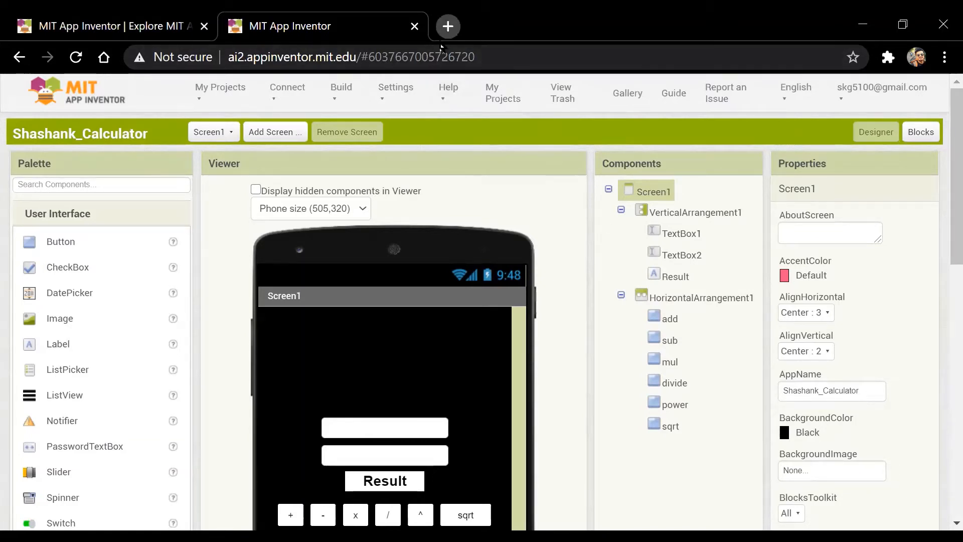
pyautogui.click(446, 27)
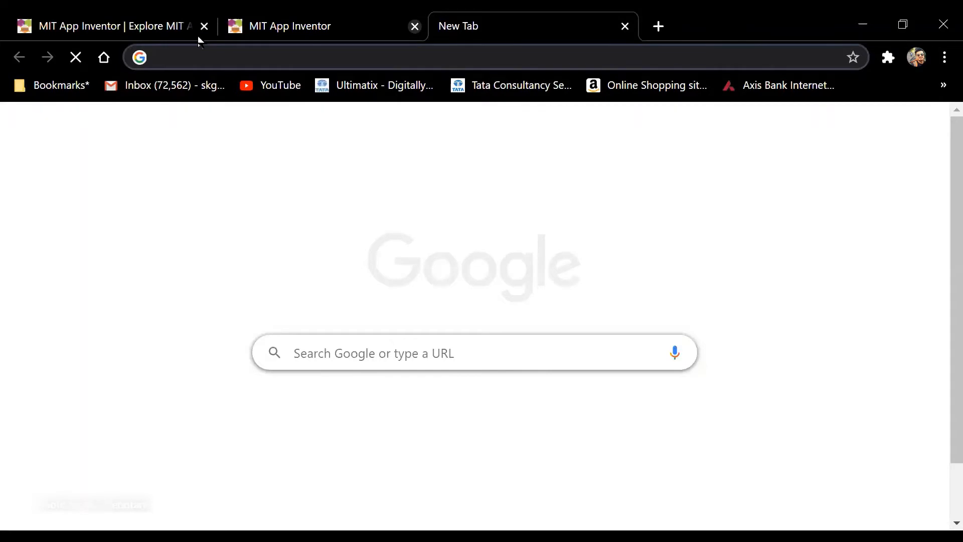
pyautogui.click(415, 27)
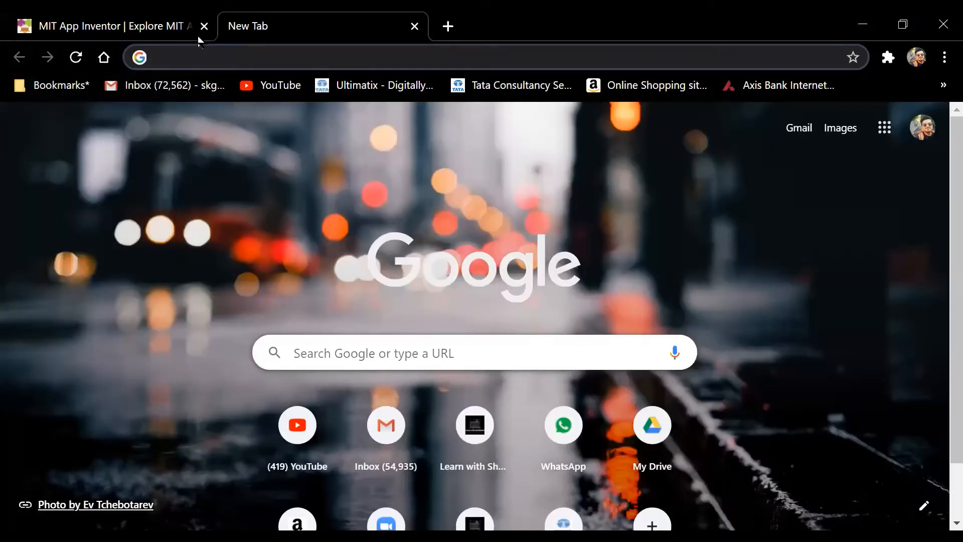
pyautogui.click(203, 28)
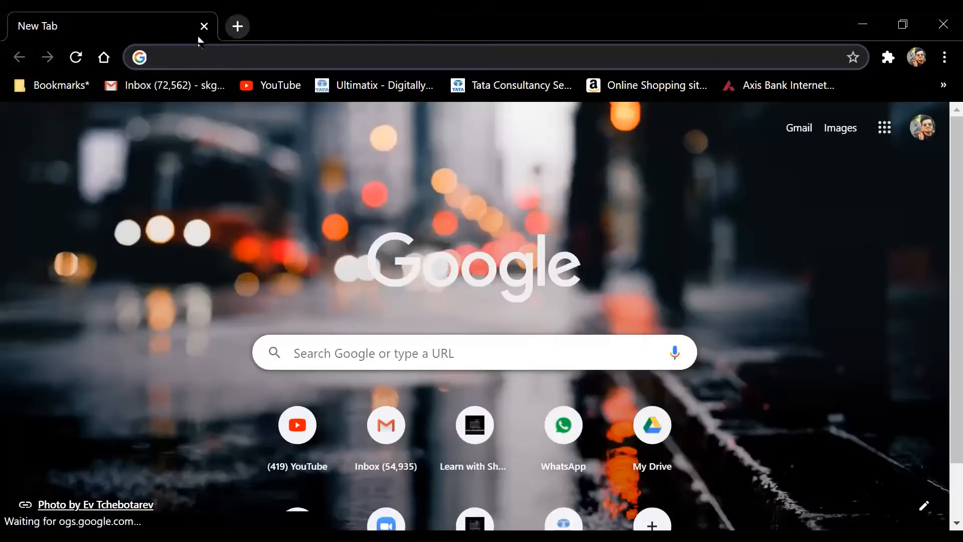
pyautogui.hotkey('ctrl', 't')
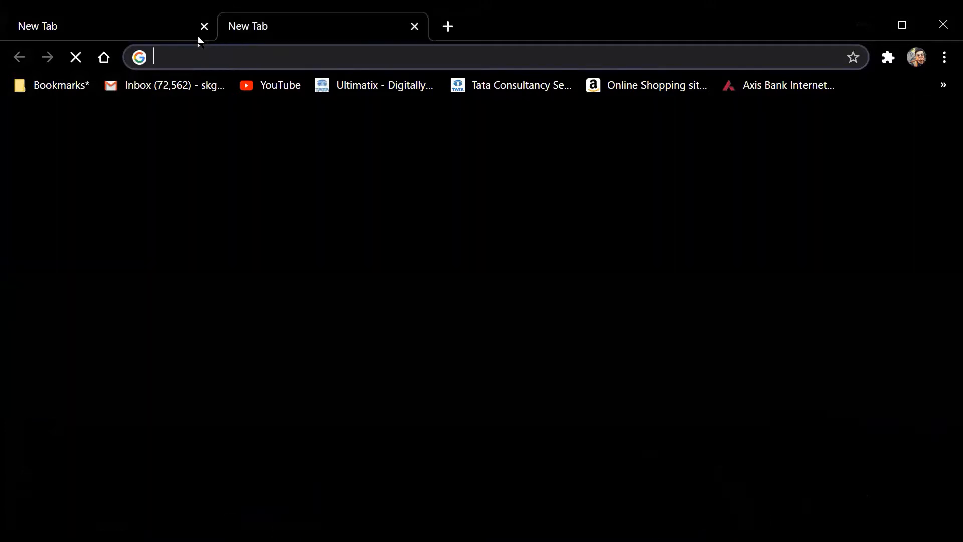
pyautogui.click(204, 26)
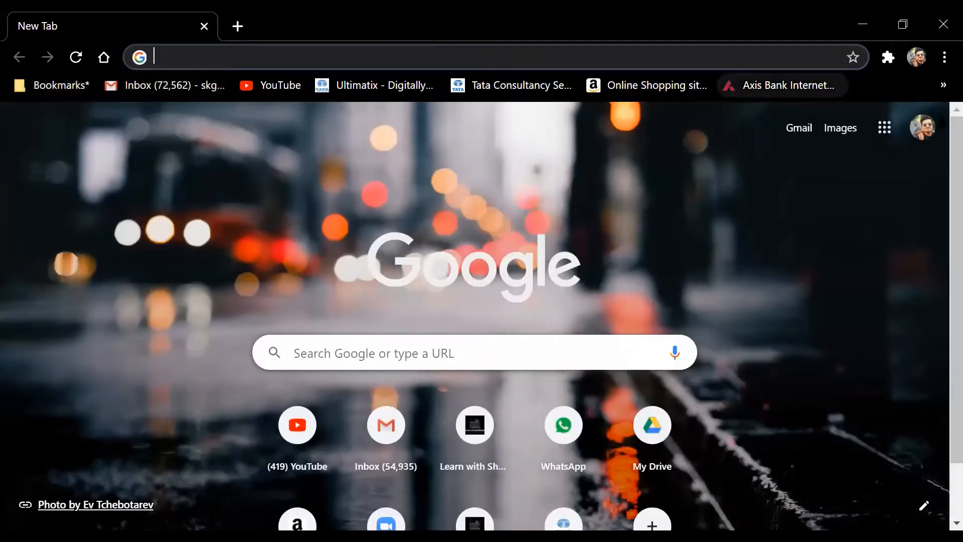
pyautogui.rightClick(910, 91)
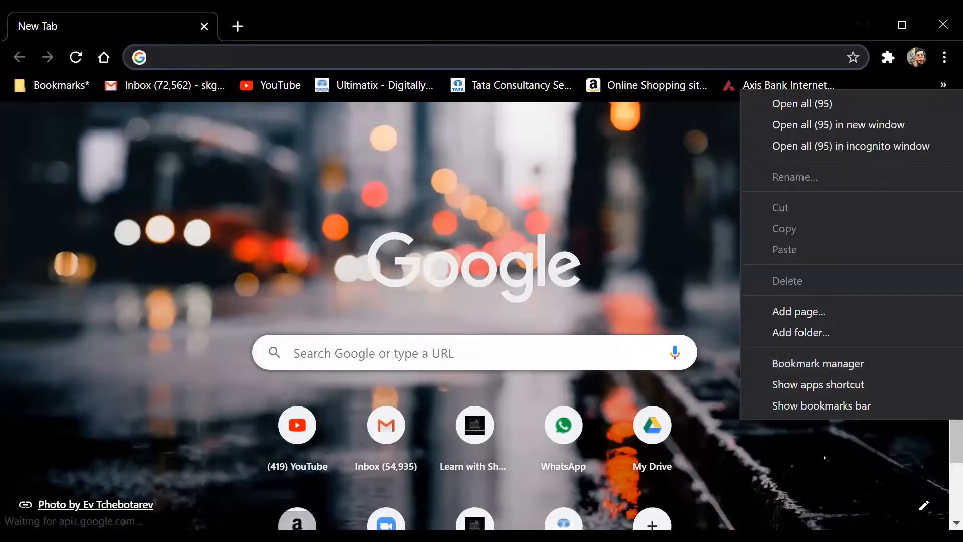
pyautogui.click(824, 458)
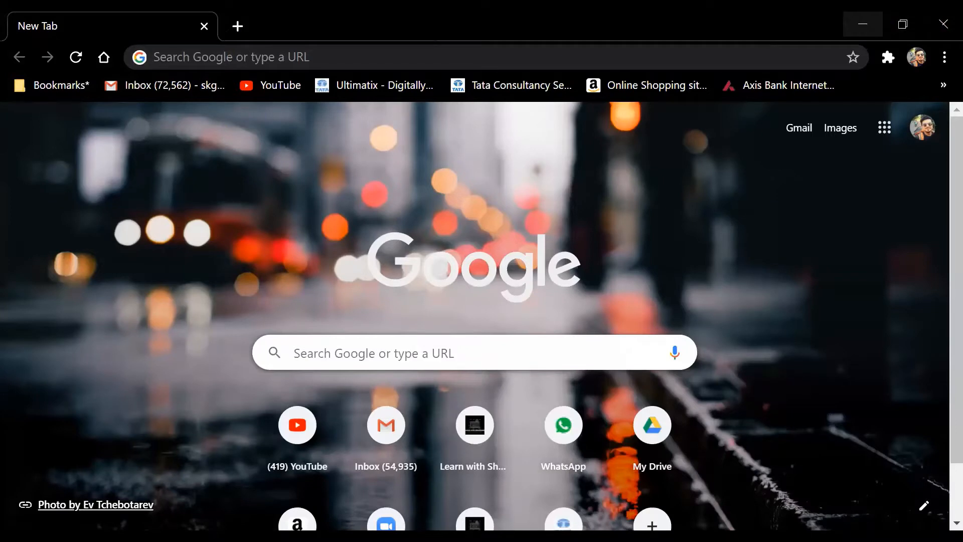
pyautogui.click(863, 24)
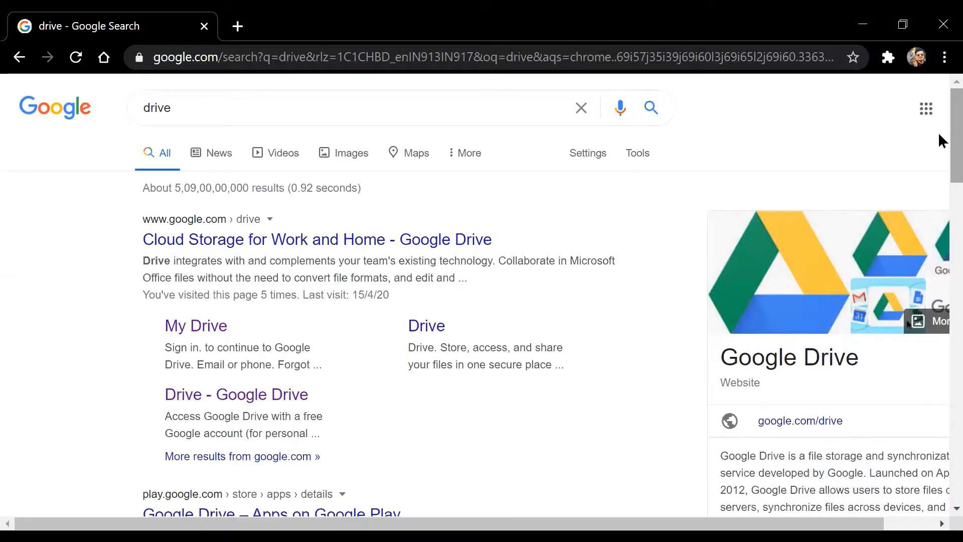
# - Open My Drive from the Google search results for "drive", look through its folders and return to the results
pyautogui.doubleClick(227, 108)
pyautogui.click(226, 107)
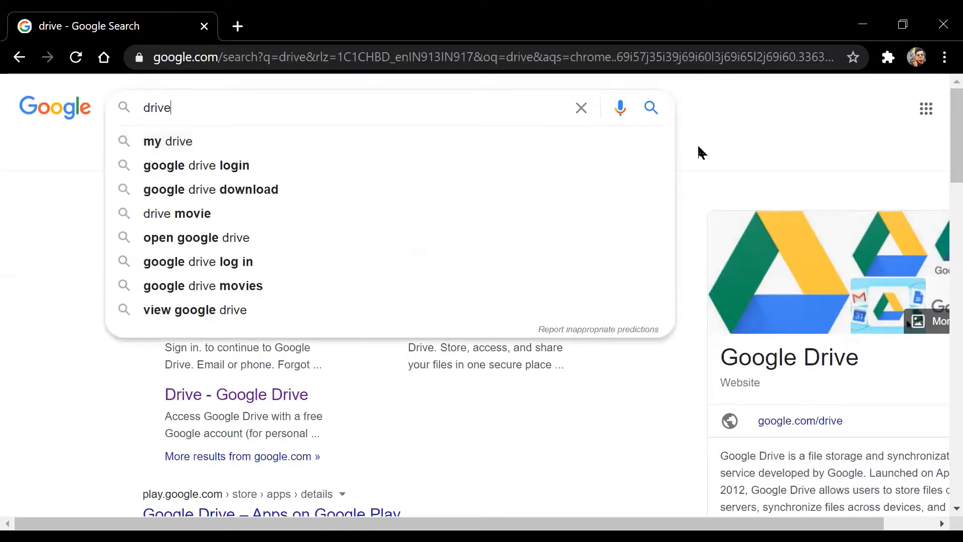
pyautogui.click(842, 110)
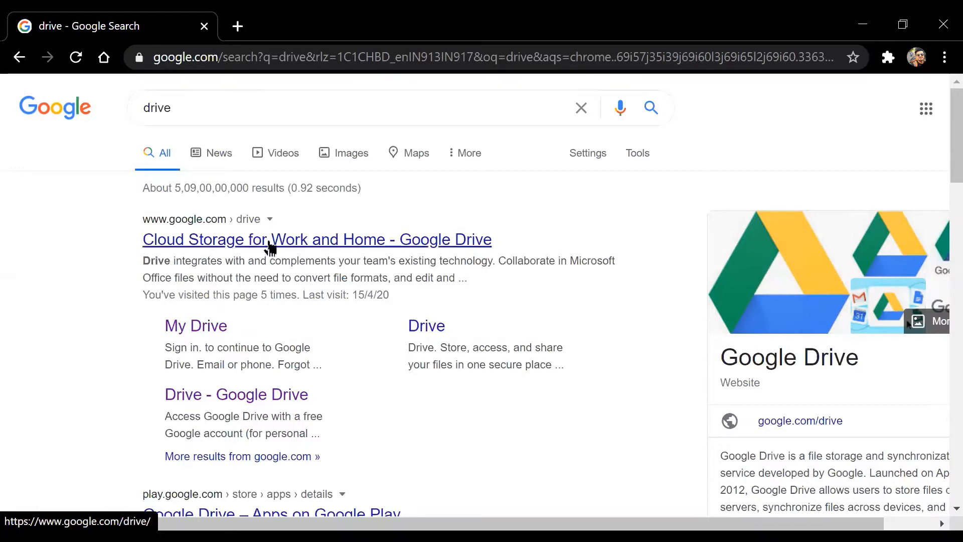
pyautogui.click(213, 333)
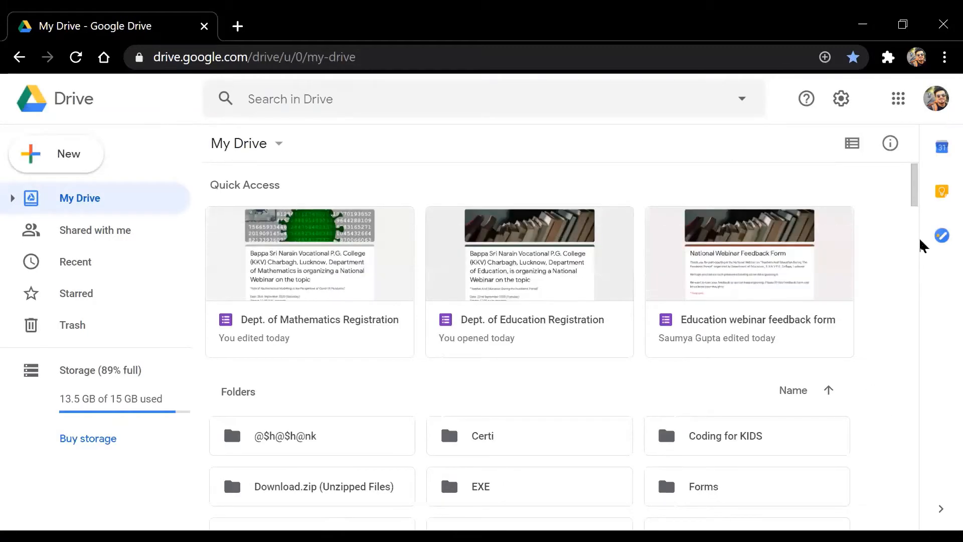
pyautogui.moveTo(913, 193); pyautogui.dragTo(916, 224)
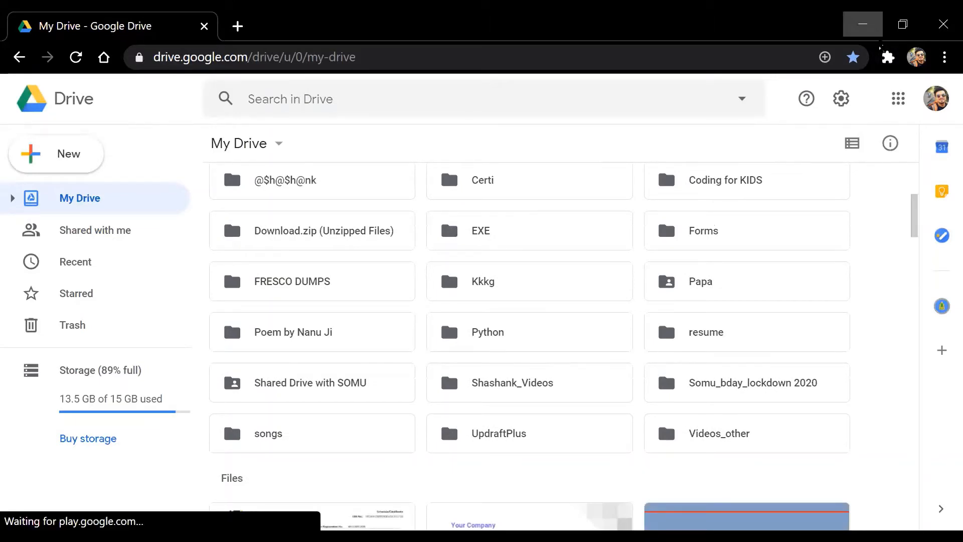
pyautogui.click(19, 57)
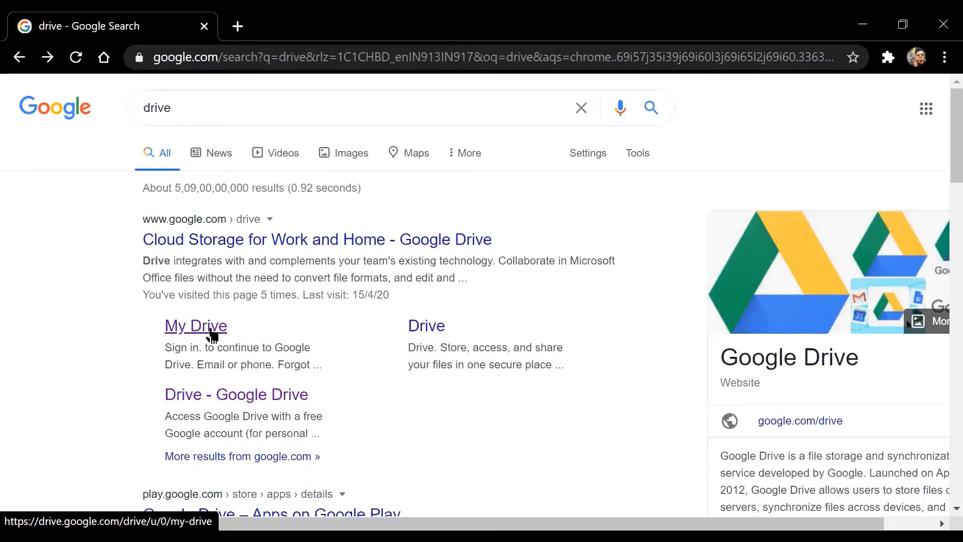
# - Open My Drive from the Google search results for "drive"
pyautogui.click(210, 331)
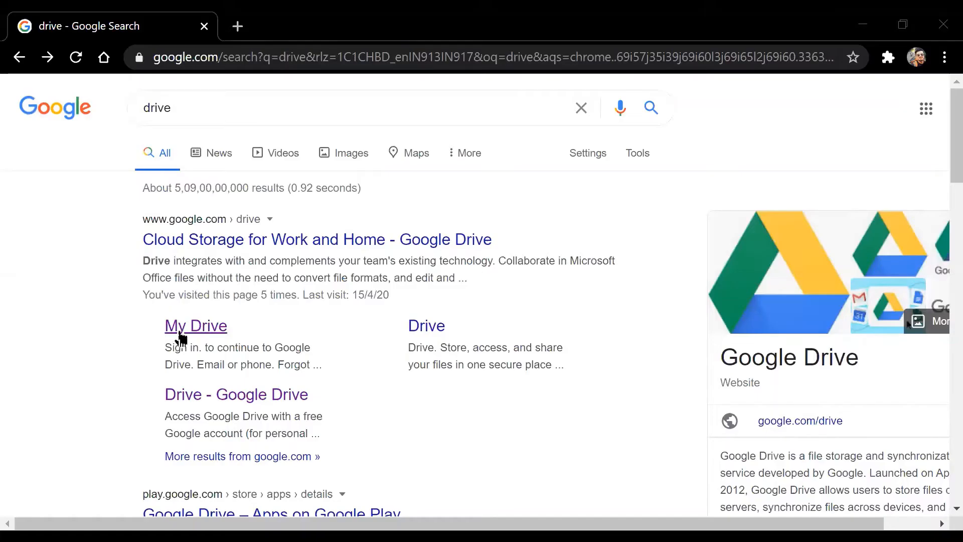
pyautogui.click(180, 334)
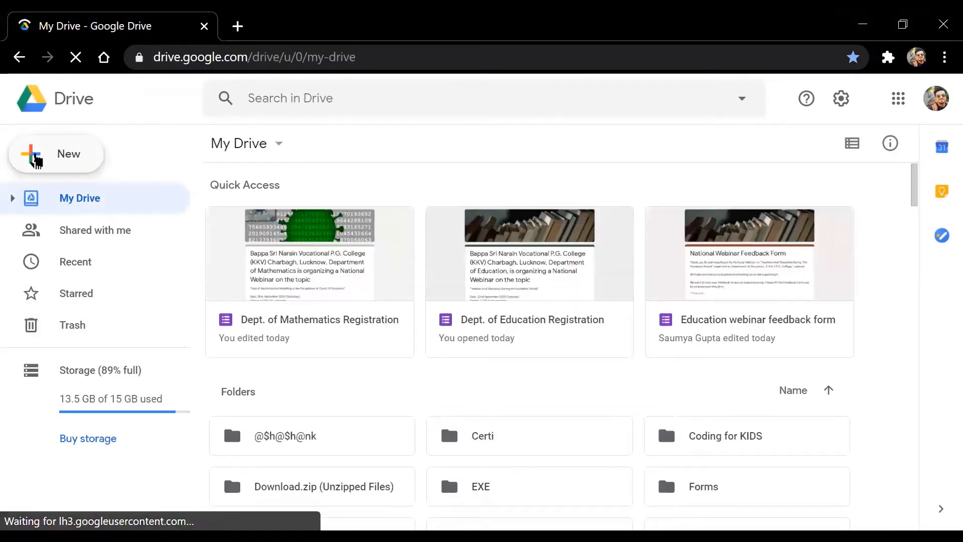
pyautogui.click(36, 161)
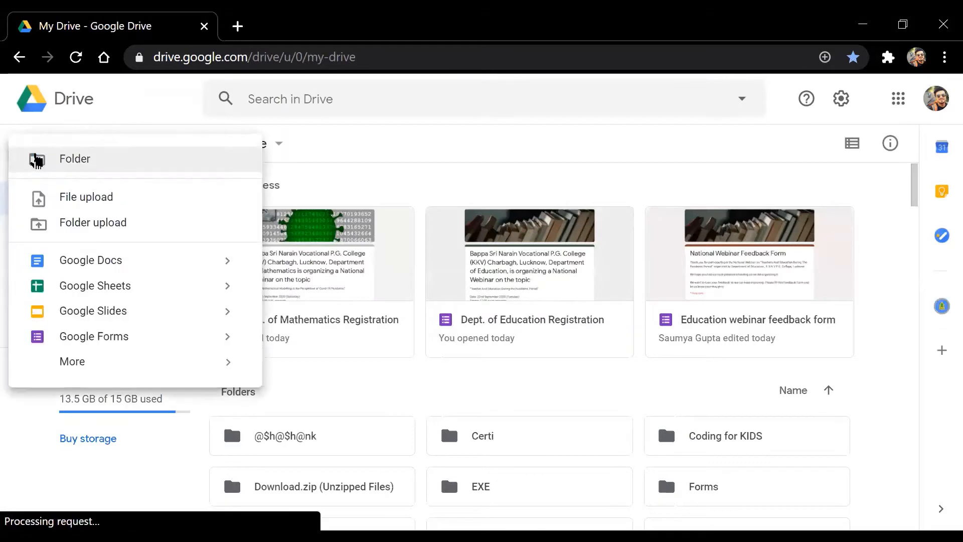
pyautogui.click(414, 148)
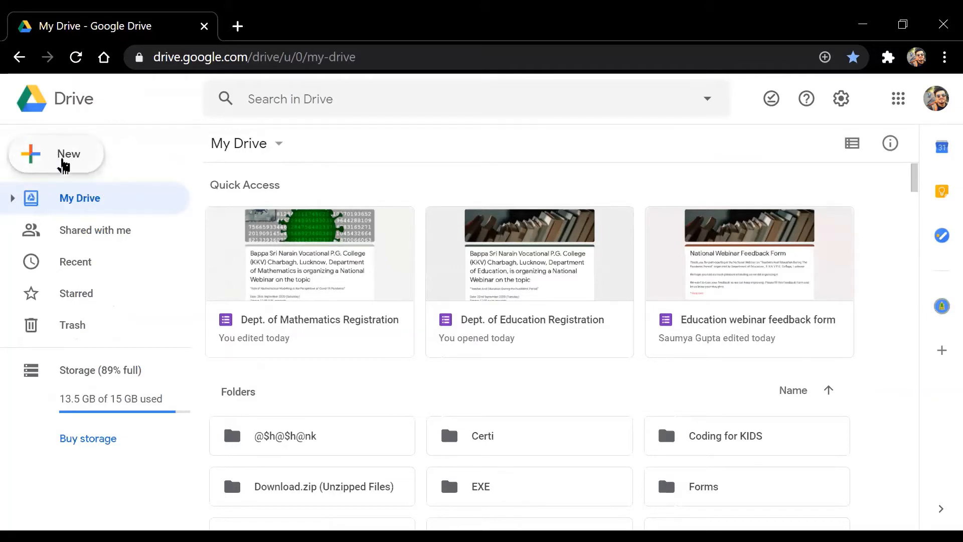
# - Examine the item types that can be created in Drive, including Google Forms' blank and template options, without creating anything
pyautogui.click(49, 156)
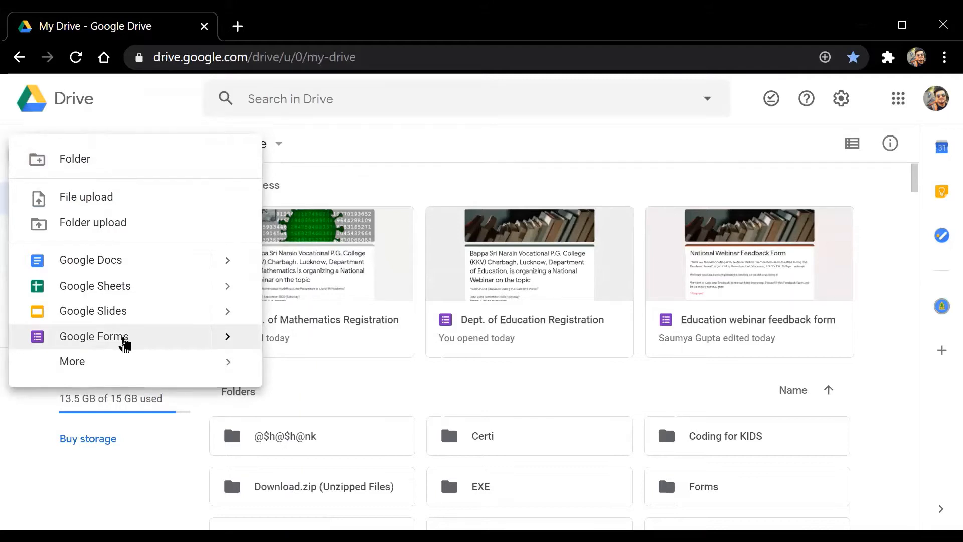
pyautogui.click(229, 339)
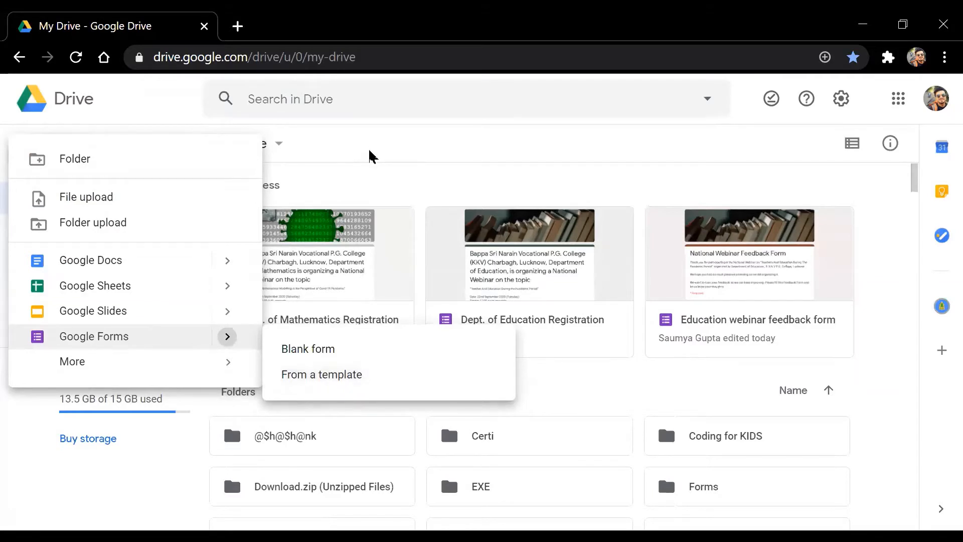
pyautogui.click(368, 176)
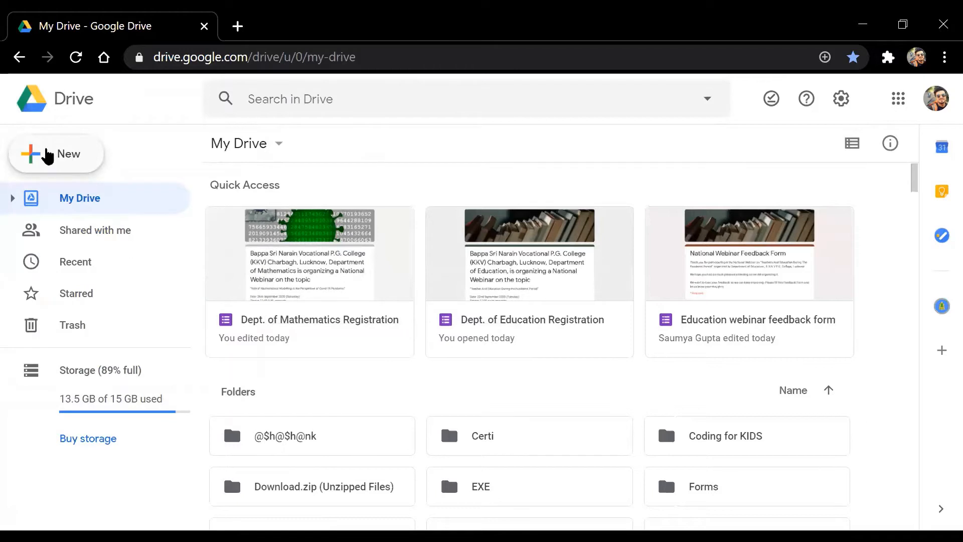
pyautogui.click(48, 155)
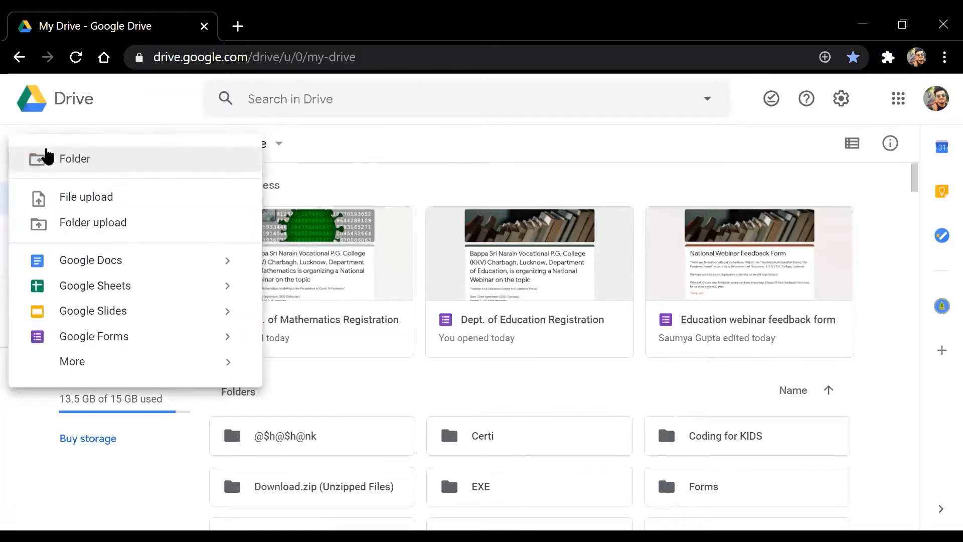
pyautogui.click(358, 177)
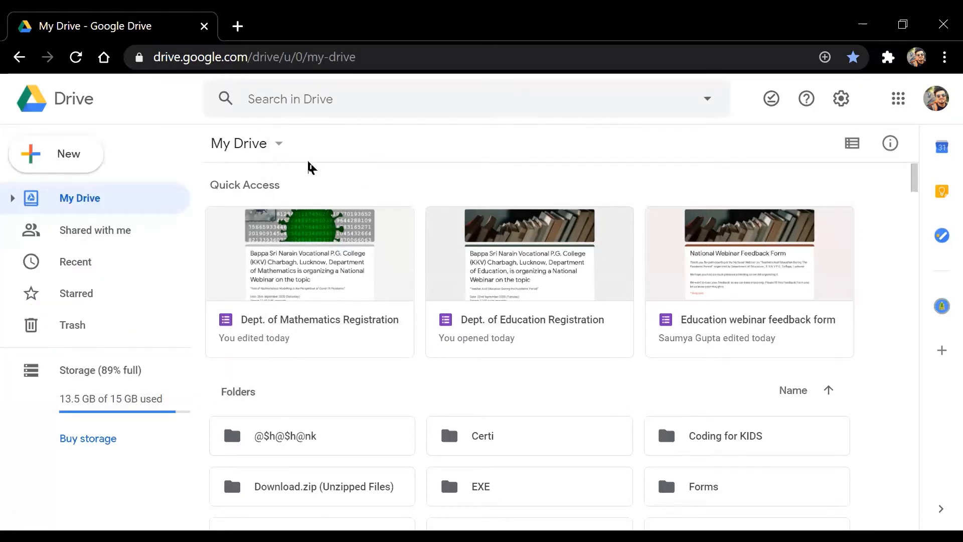
pyautogui.click(53, 153)
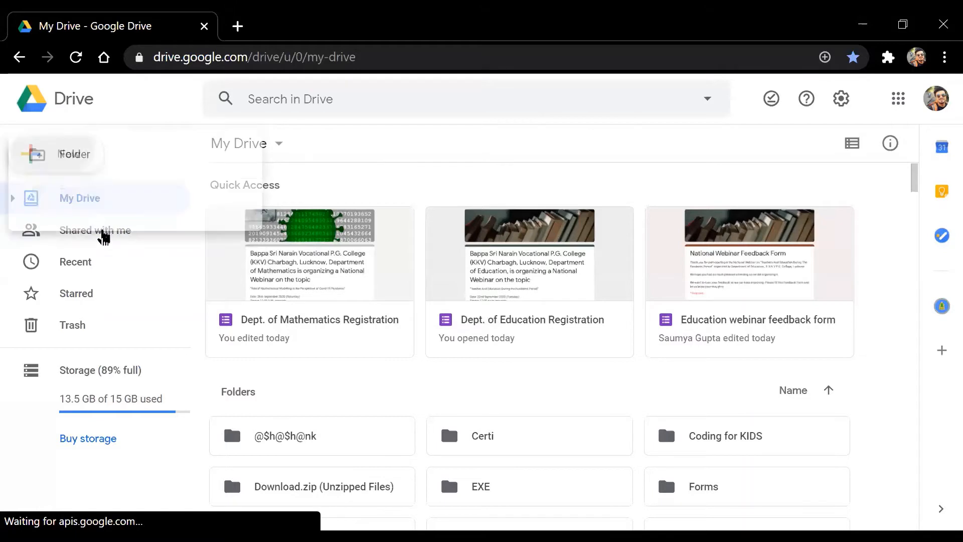
pyautogui.click(481, 183)
pyautogui.click(56, 155)
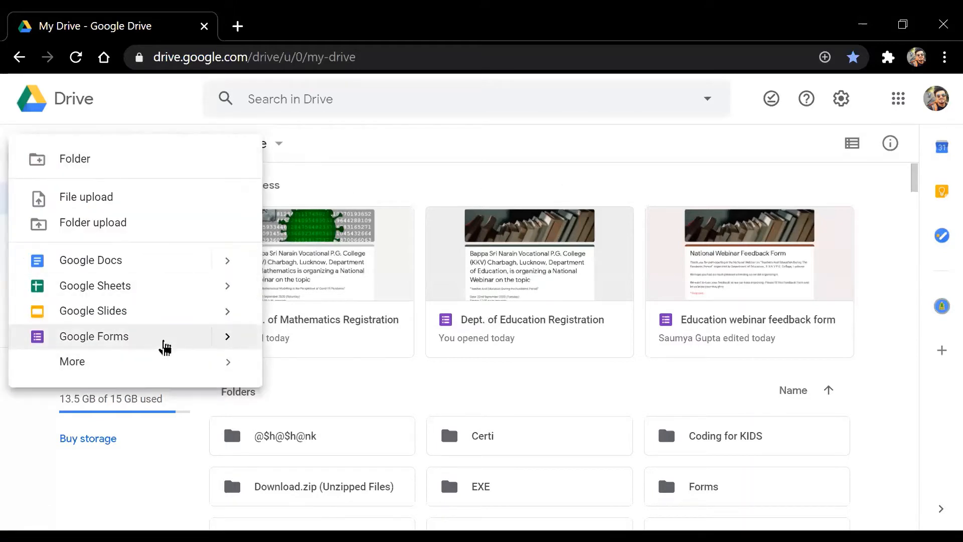
pyautogui.moveTo(227, 337)
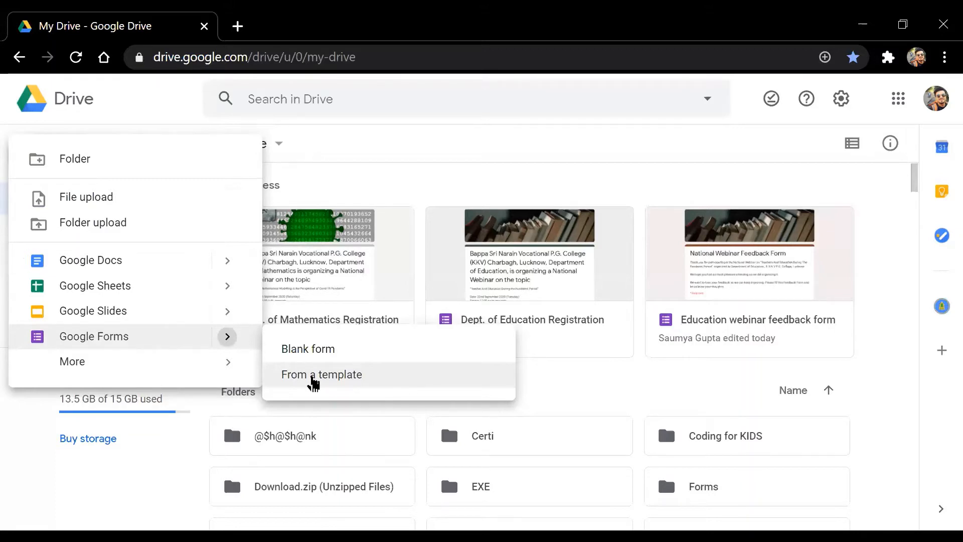
pyautogui.click(385, 154)
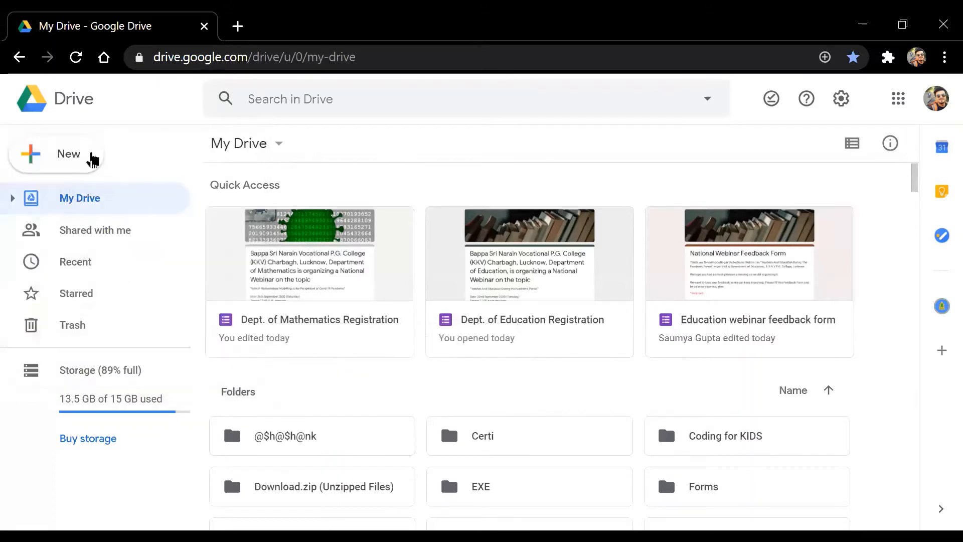
# - Create a new Google Form from the Party Invite template in the Personal section of the template gallery
pyautogui.click(38, 149)
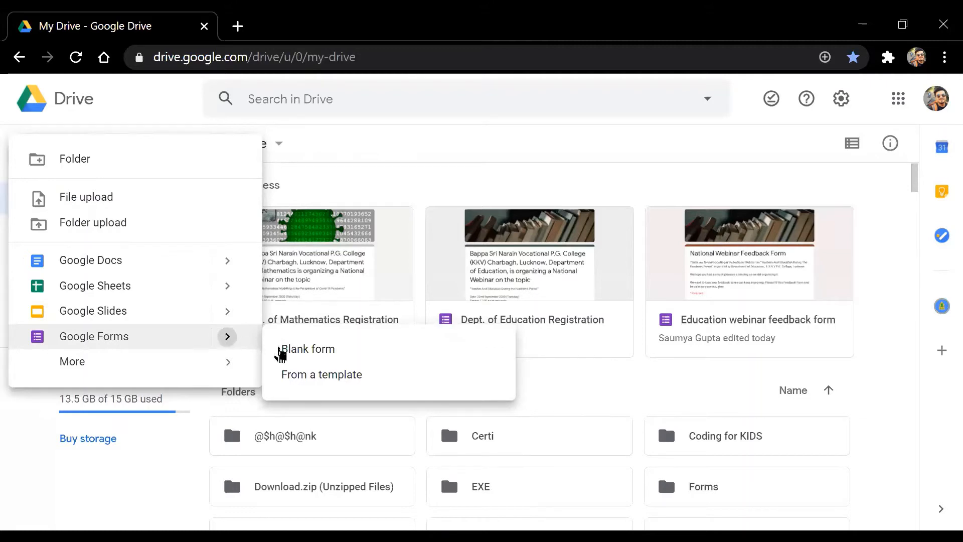
pyautogui.click(345, 384)
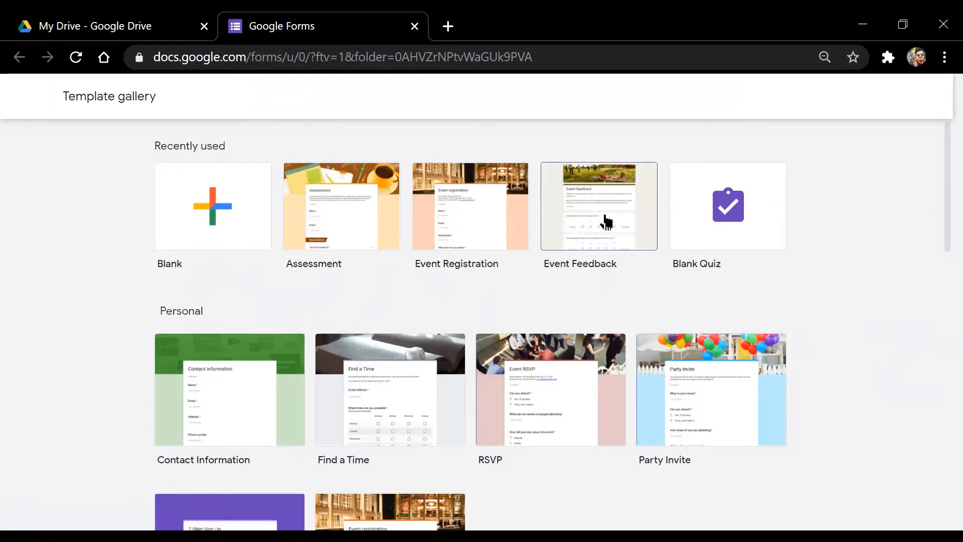
pyautogui.moveTo(940, 222)
pyautogui.mouseDown()
pyautogui.moveTo(941, 401)
pyautogui.moveTo(941, 225)
pyautogui.mouseUp()
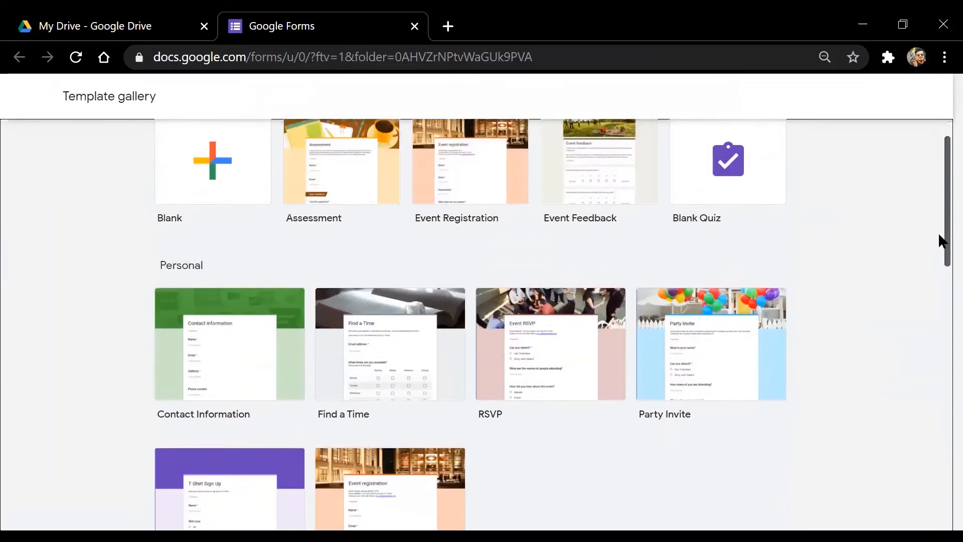
pyautogui.scroll(-1, 925, 260)
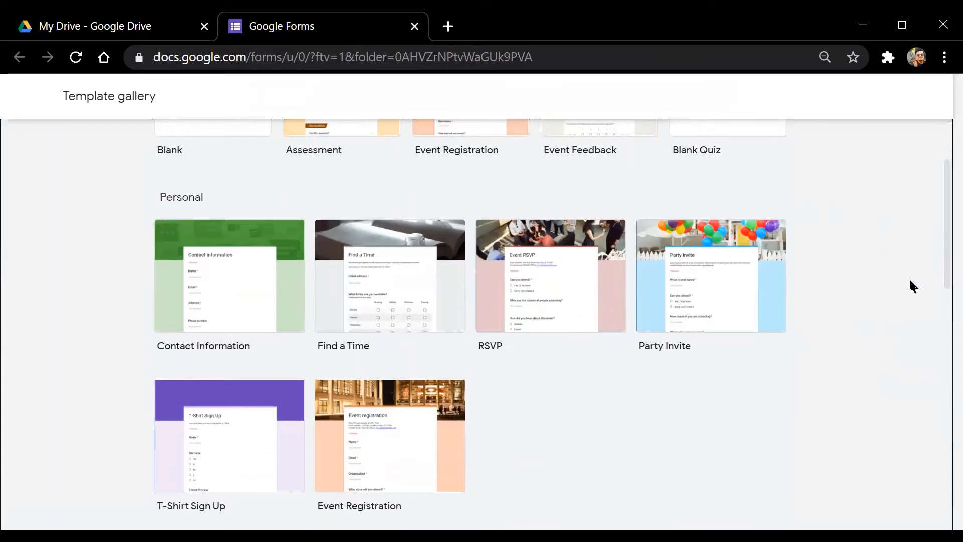
pyautogui.click(723, 282)
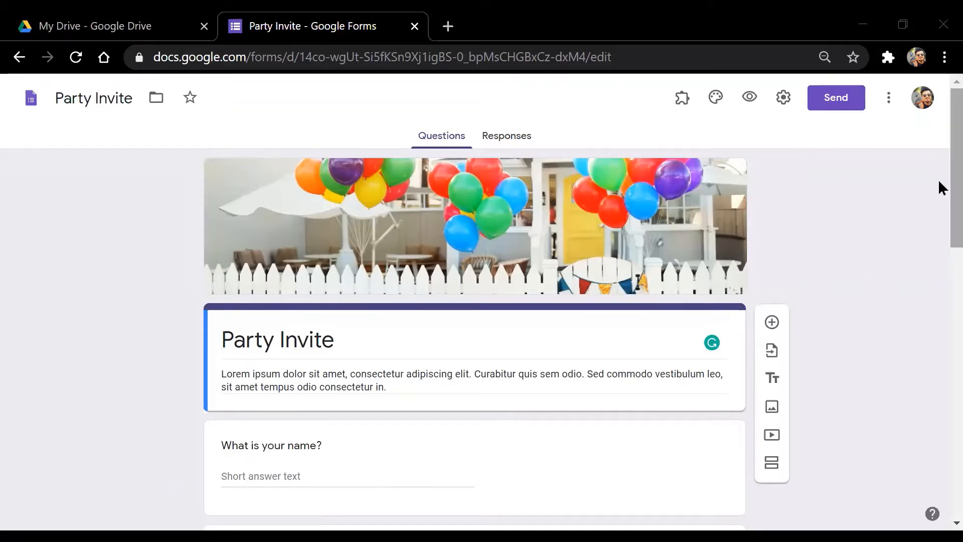
# - Review the Party Invite form's header and questions down to the email address question, and return to the start of the form
pyautogui.scroll(-3, 940, 200)
pyautogui.scroll(-1, 940, 226)
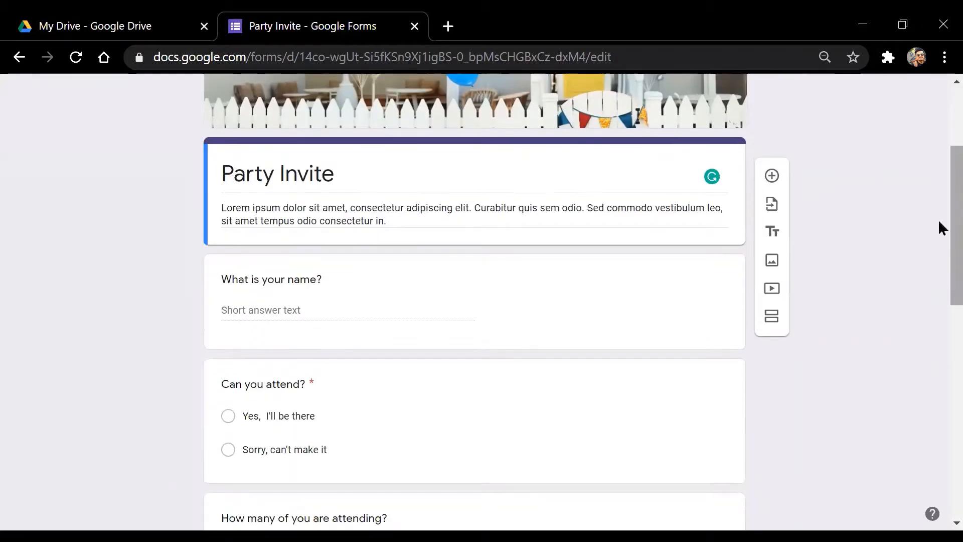
pyautogui.scroll(-10, 940, 293)
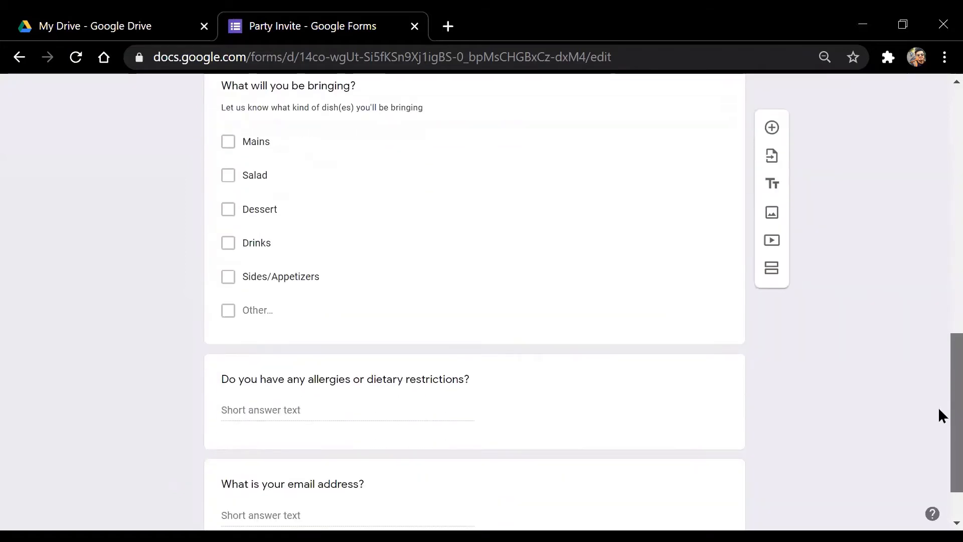
pyautogui.scroll(13, 939, 278)
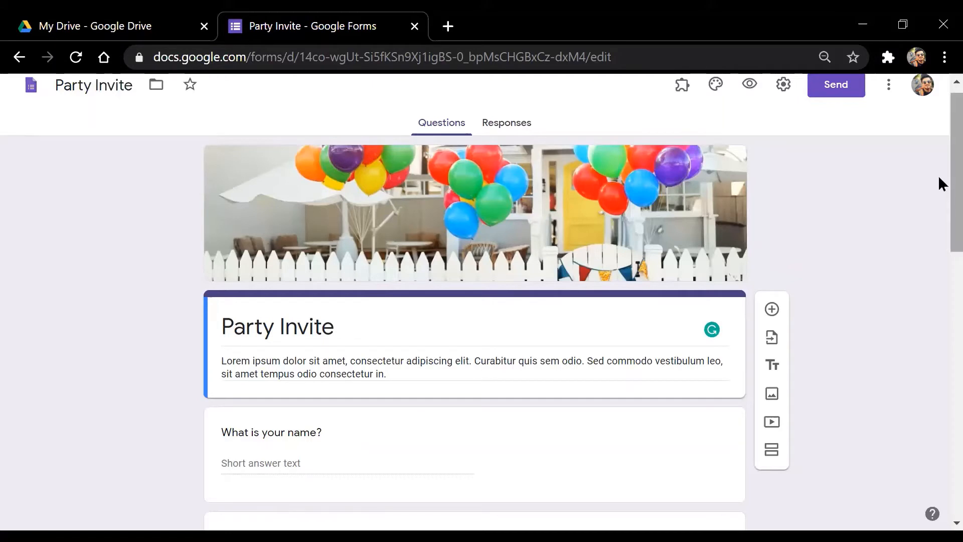
pyautogui.moveTo(951, 153); pyautogui.dragTo(950, 152)
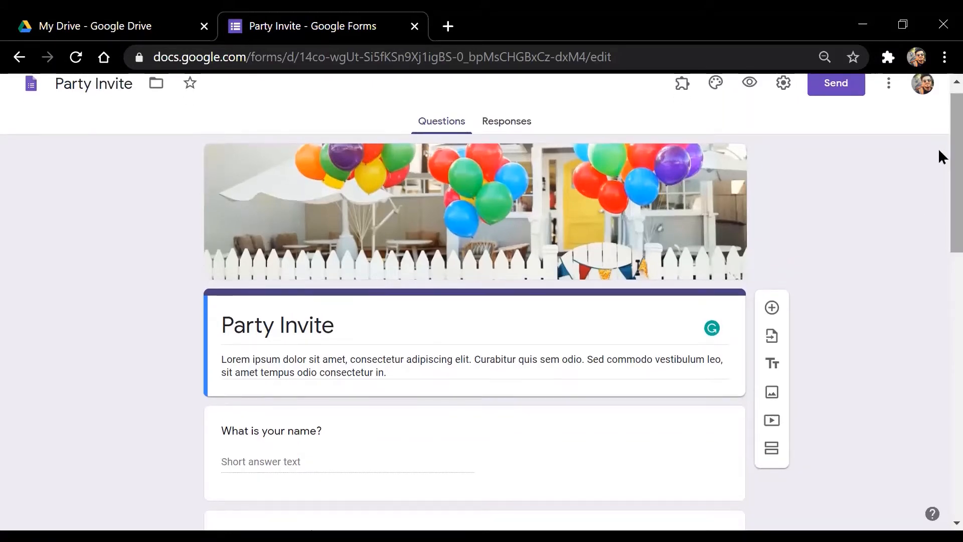
pyautogui.scroll(1, 939, 155)
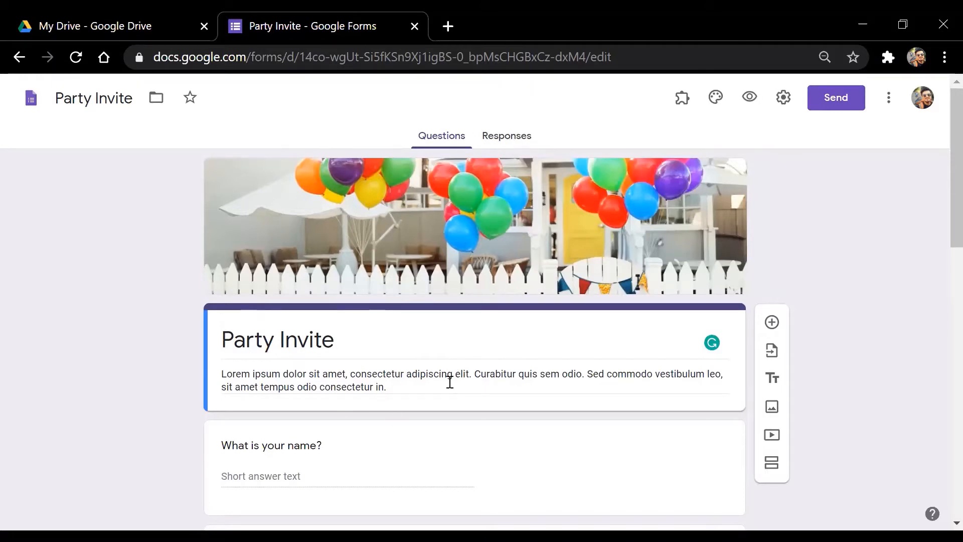
# - Replace the form's title with "Birthday Invitation"
pyautogui.click(342, 340)
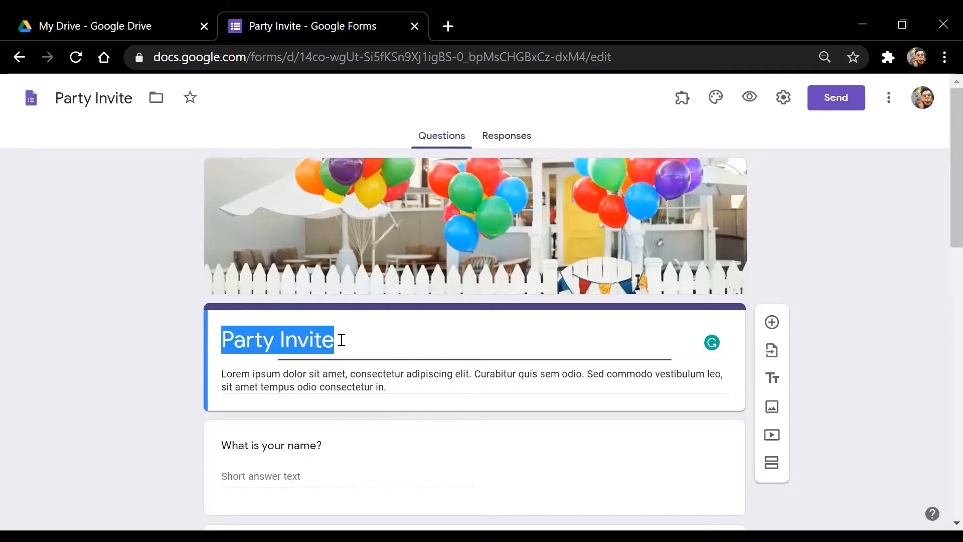
pyautogui.click(338, 341)
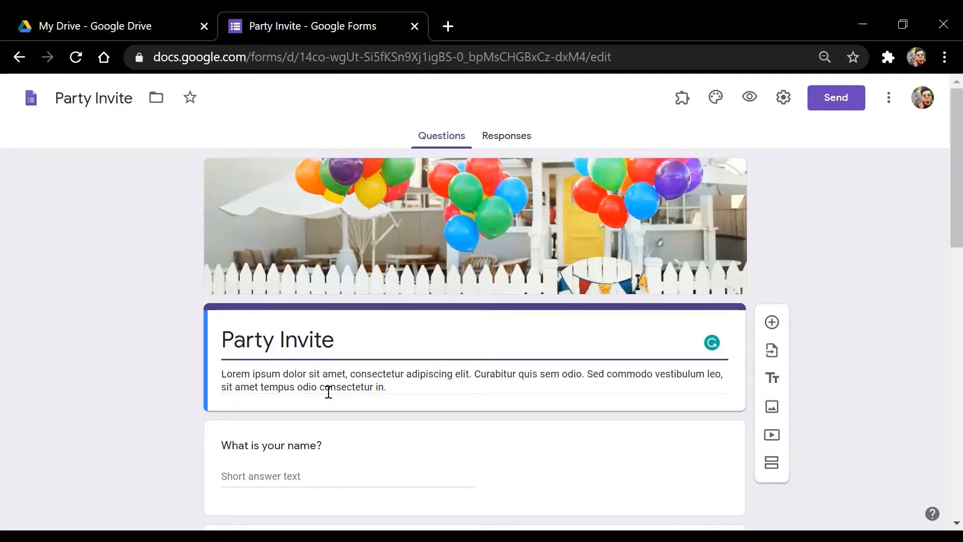
pyautogui.moveTo(333, 340); pyautogui.dragTo(221, 341)
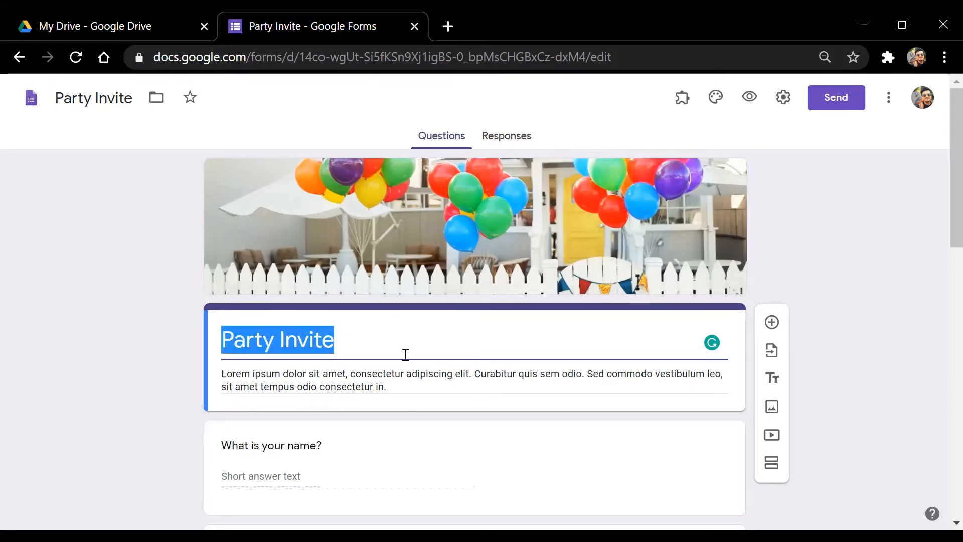
pyautogui.press('BackSpace')
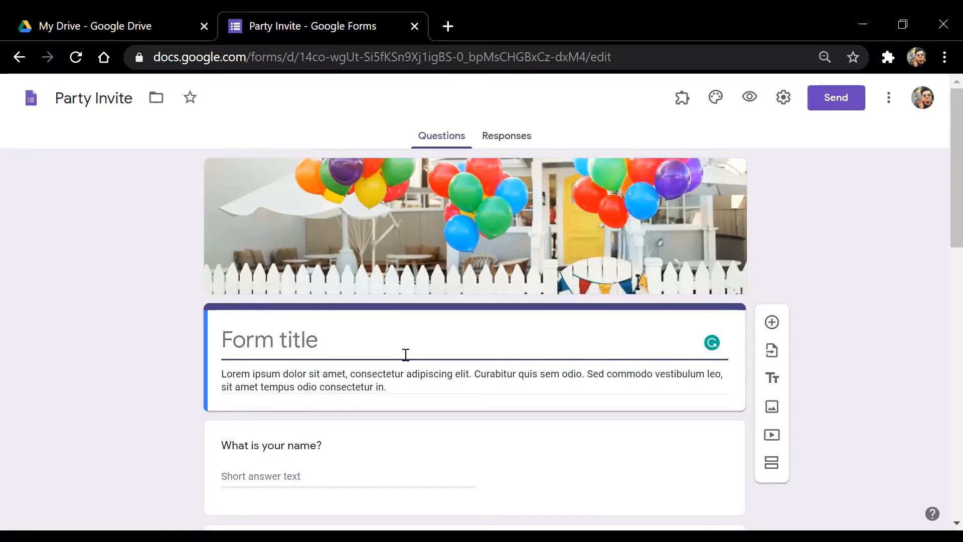
pyautogui.write('Birth')
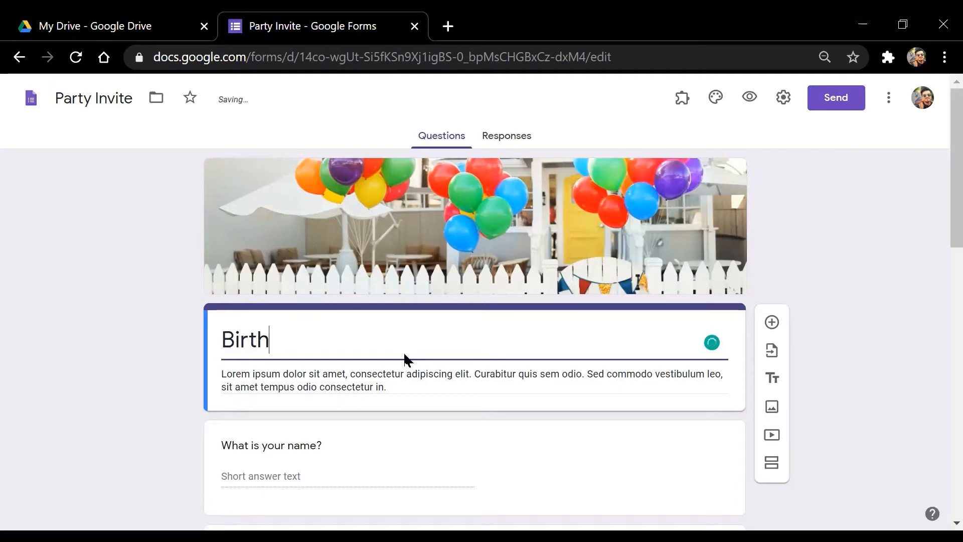
pyautogui.write('day In')
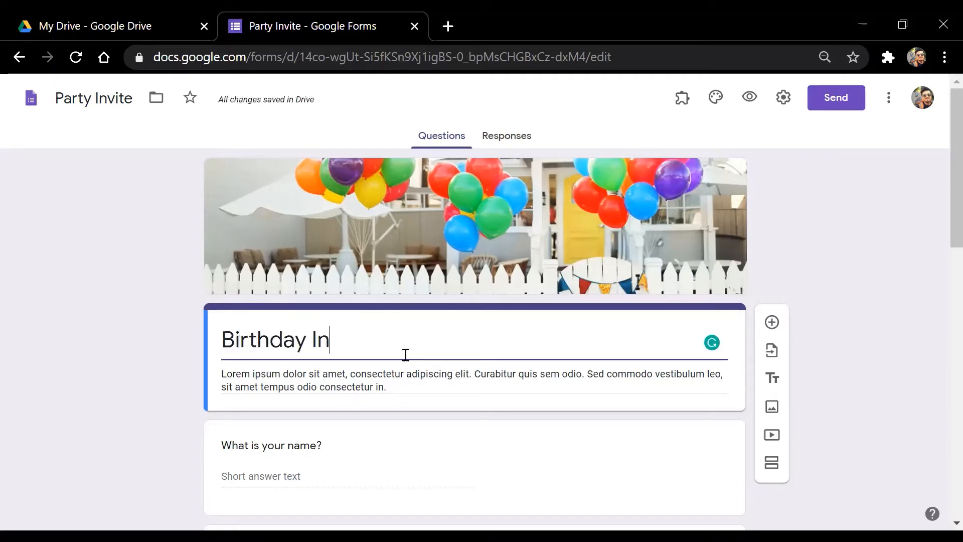
pyautogui.write('vitation')
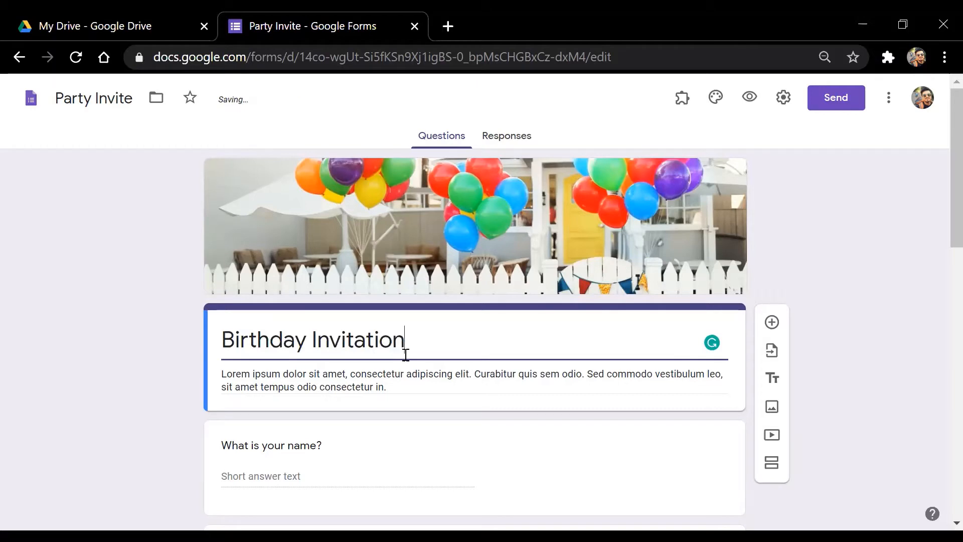
# - Replace the placeholder form description with "Hello, you are cordially invited to my Online Birthday Party."
pyautogui.tripleClick(402, 387)
pyautogui.click(409, 387)
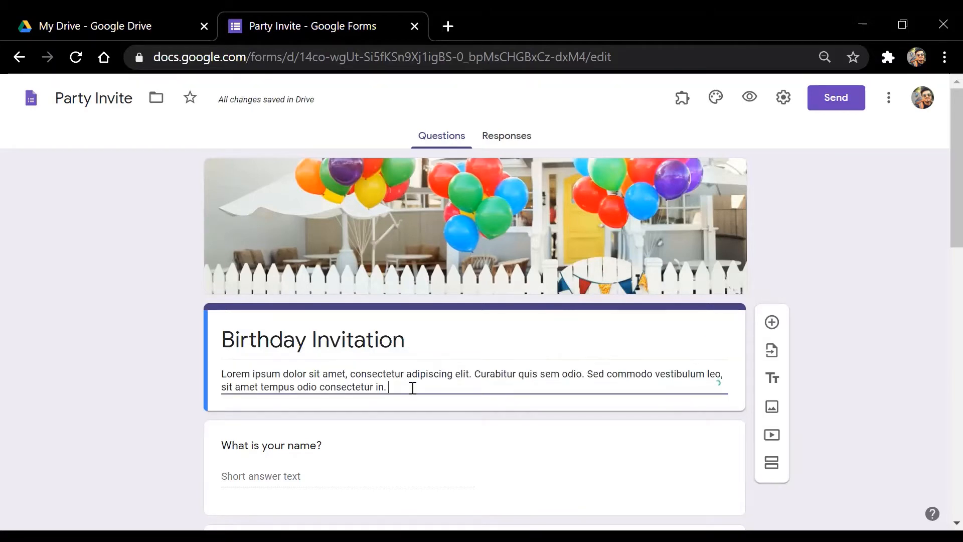
pyautogui.moveTo(390, 388); pyautogui.dragTo(226, 375)
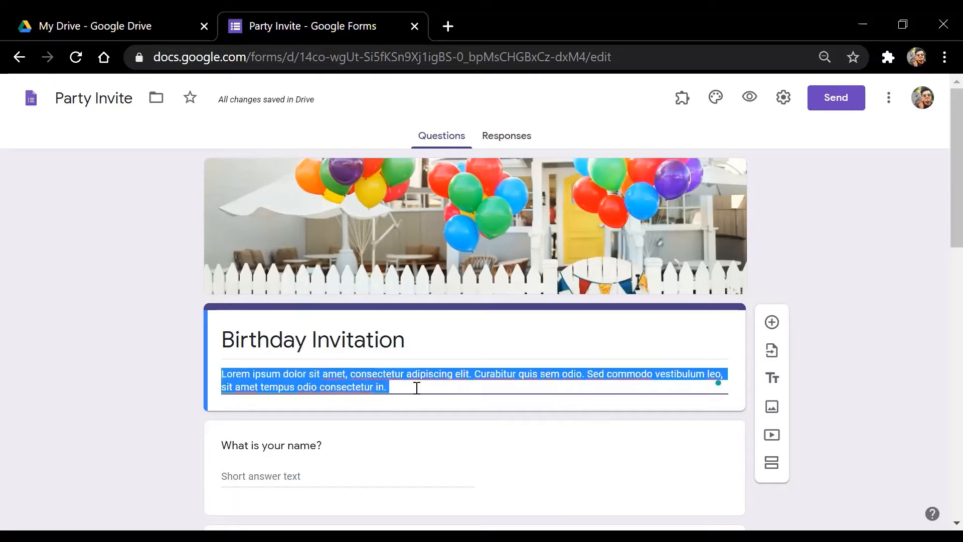
pyautogui.press('BackSpace')
pyautogui.write('H')
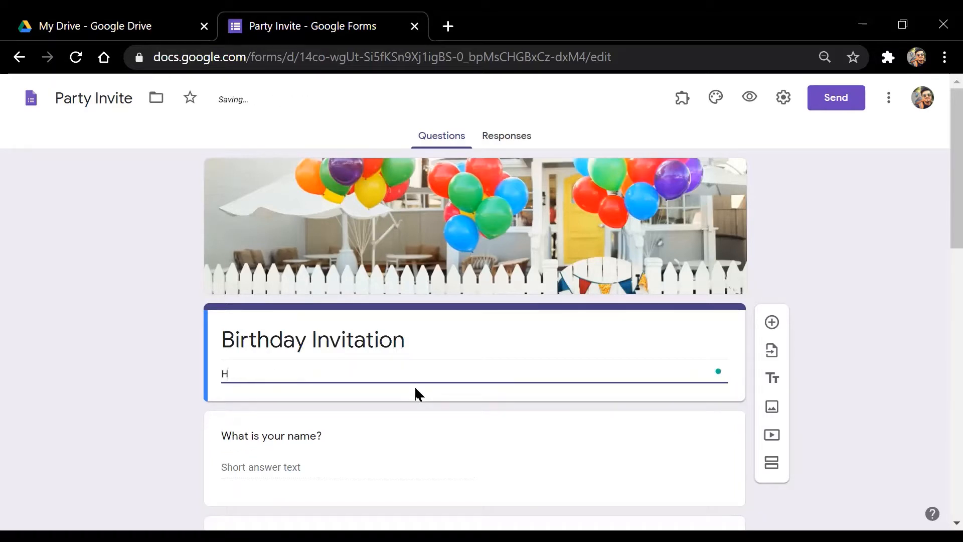
pyautogui.write('ello, you are co')
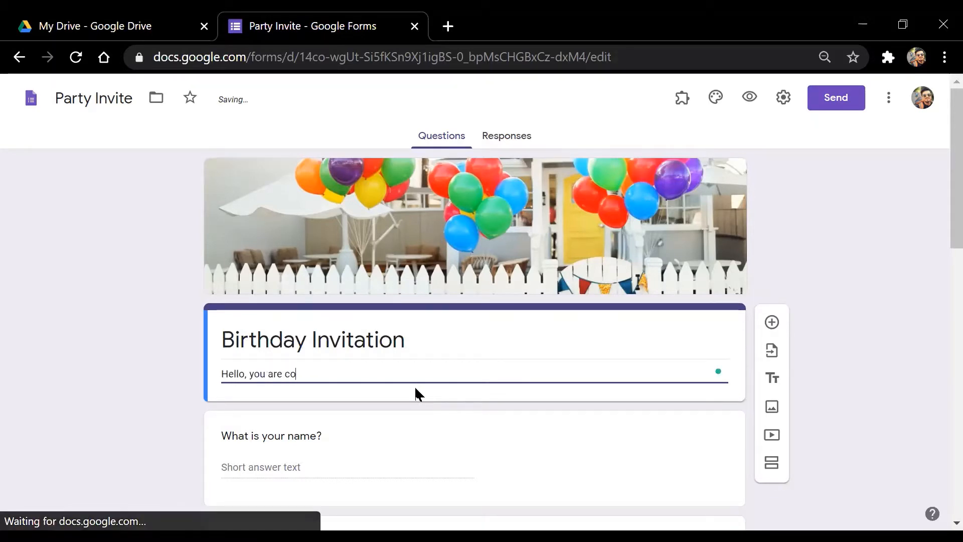
pyautogui.write('rdially invite')
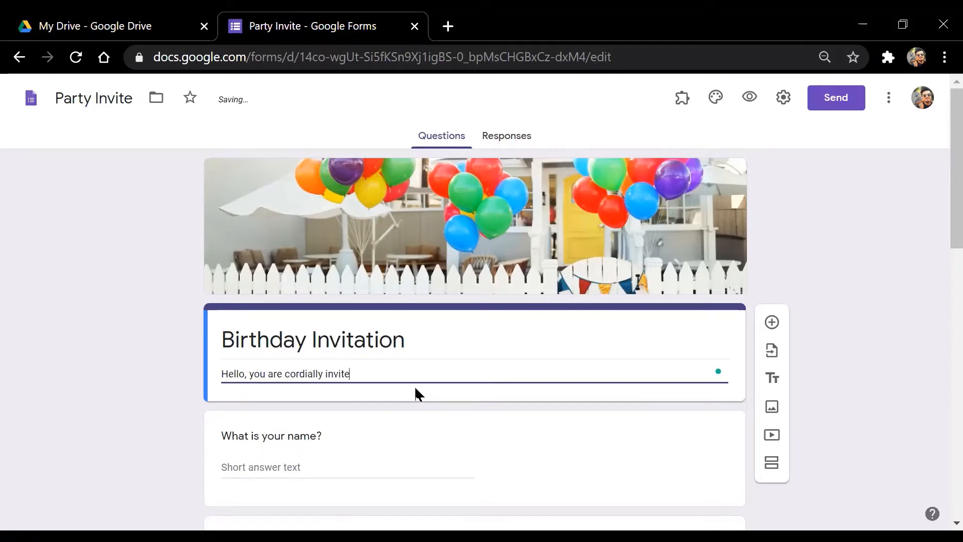
pyautogui.write('d to my Bi')
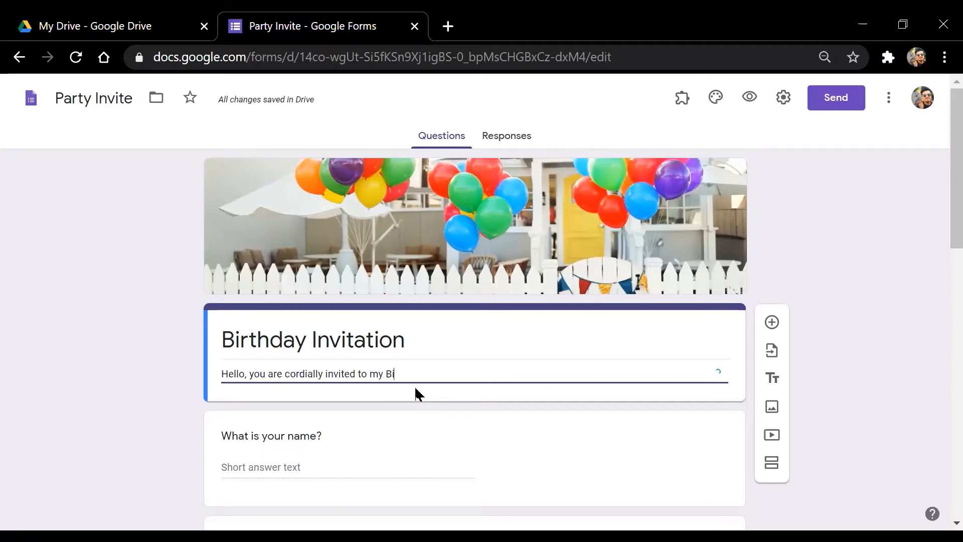
pyautogui.press('BackSpace')
pyautogui.press('BackSpace')
pyautogui.write('Onl')
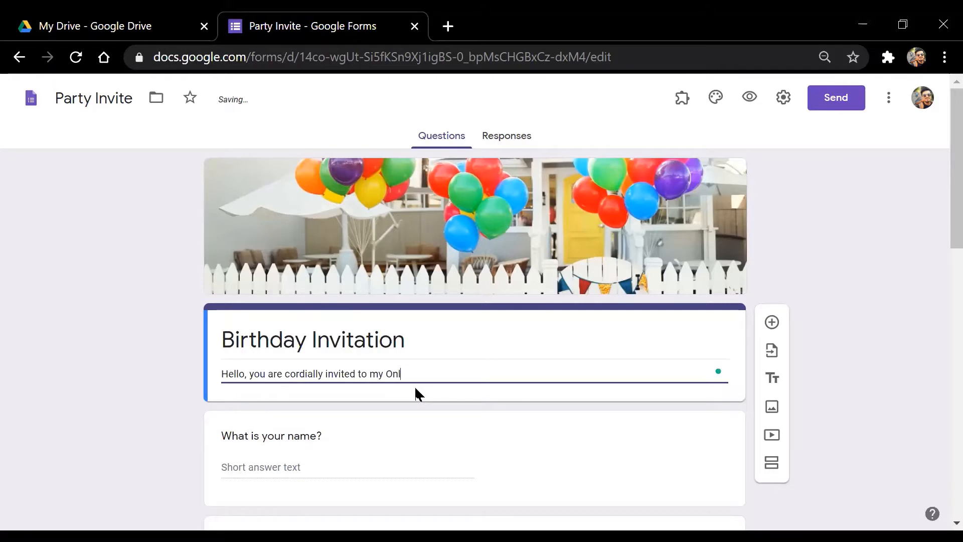
pyautogui.write('ine Birthday Party.')
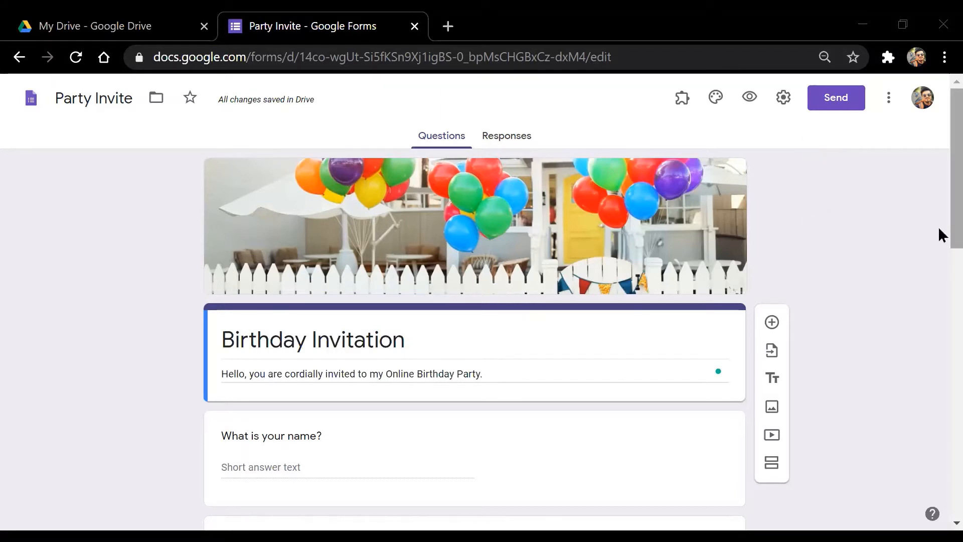
# - Open the "What is your name?" question and examine the available answer types, keeping Short answer
pyautogui.scroll(-3, 939, 224)
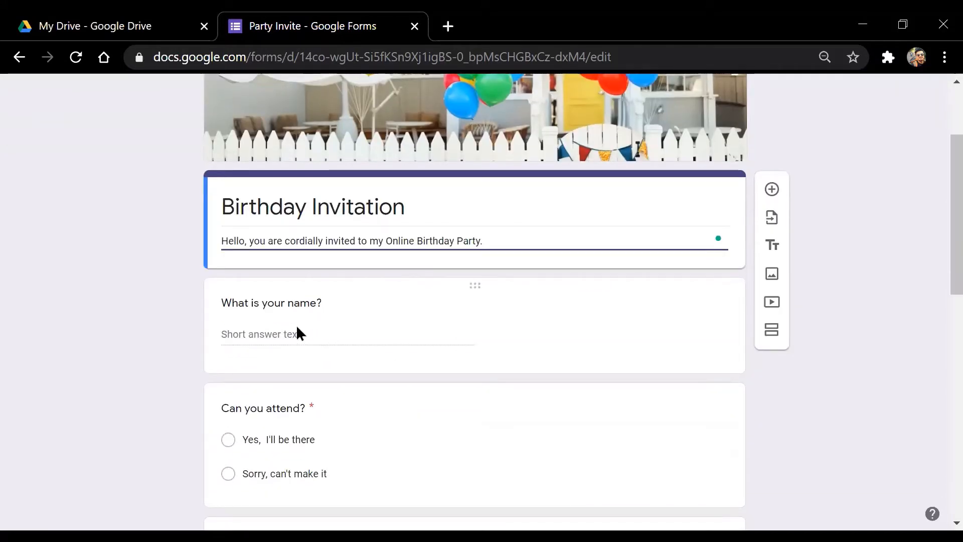
pyautogui.click(318, 307)
pyautogui.click(344, 314)
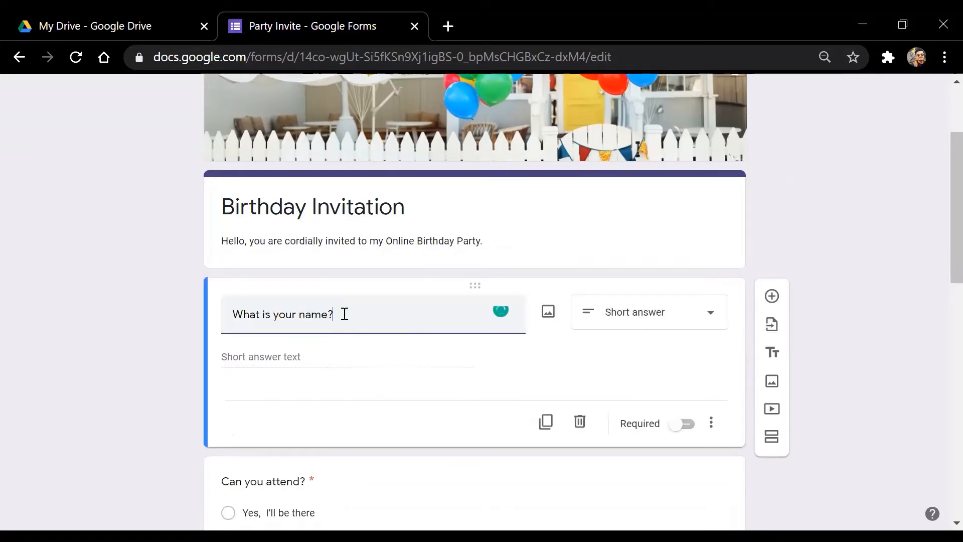
pyautogui.moveTo(233, 313)
pyautogui.mouseDown()
pyautogui.moveTo(340, 314)
pyautogui.moveTo(232, 314)
pyautogui.mouseUp()
pyautogui.click(351, 314)
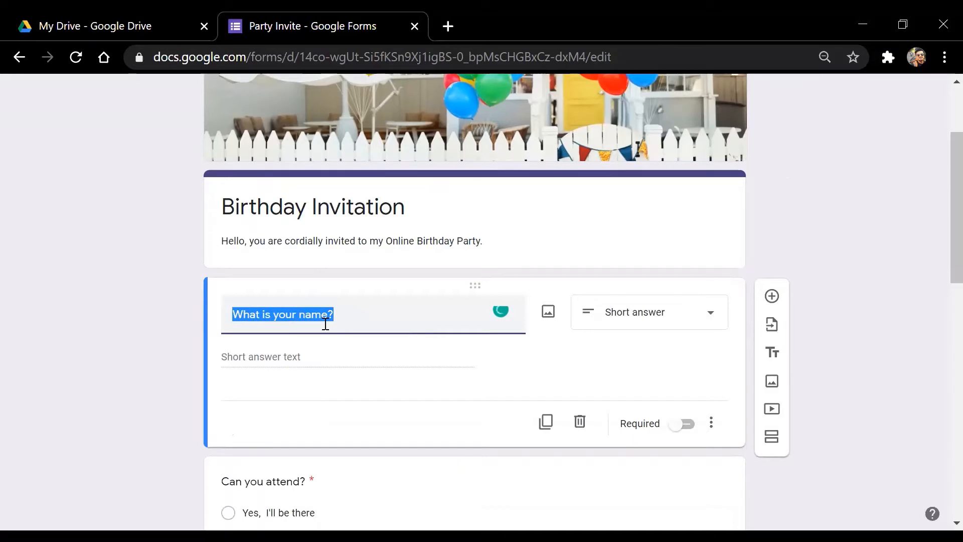
pyautogui.click(352, 323)
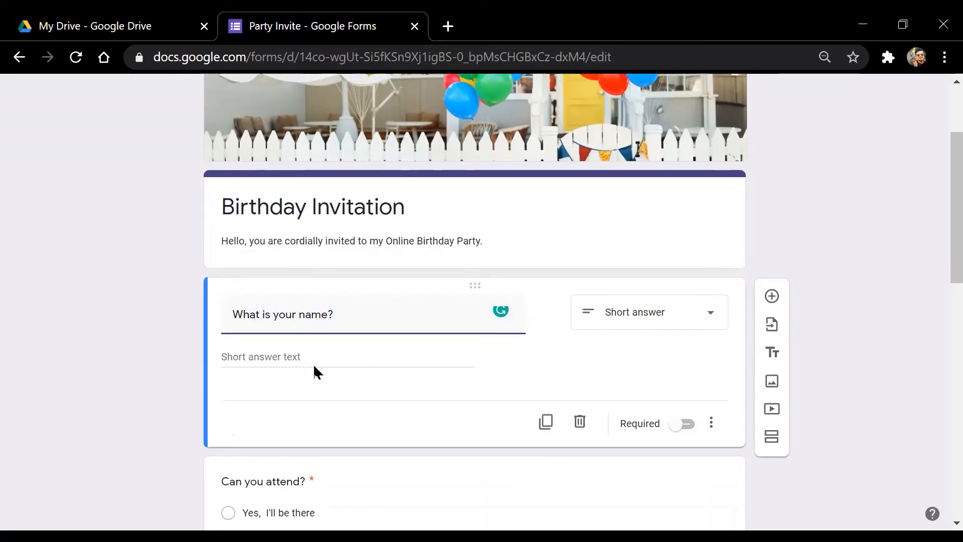
pyautogui.click(645, 320)
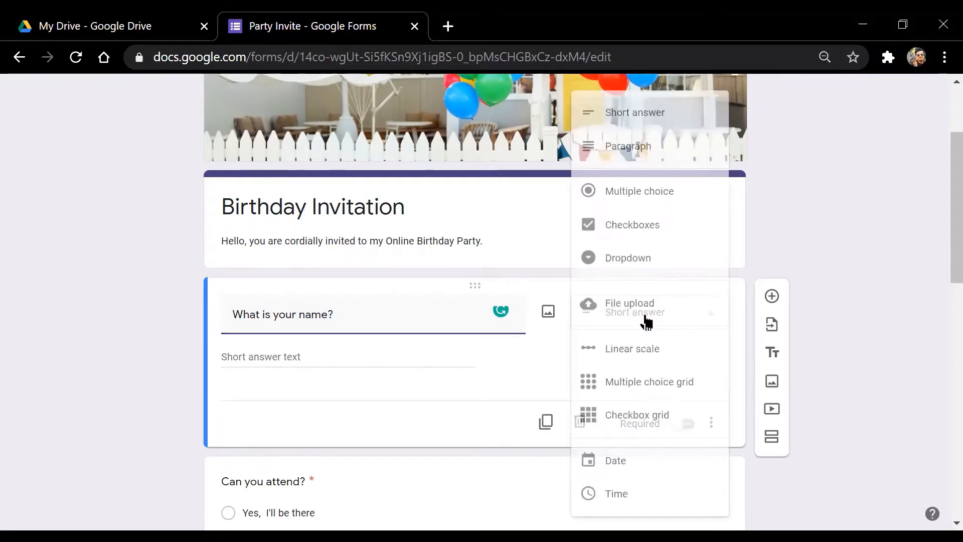
pyautogui.click(842, 277)
pyautogui.click(693, 319)
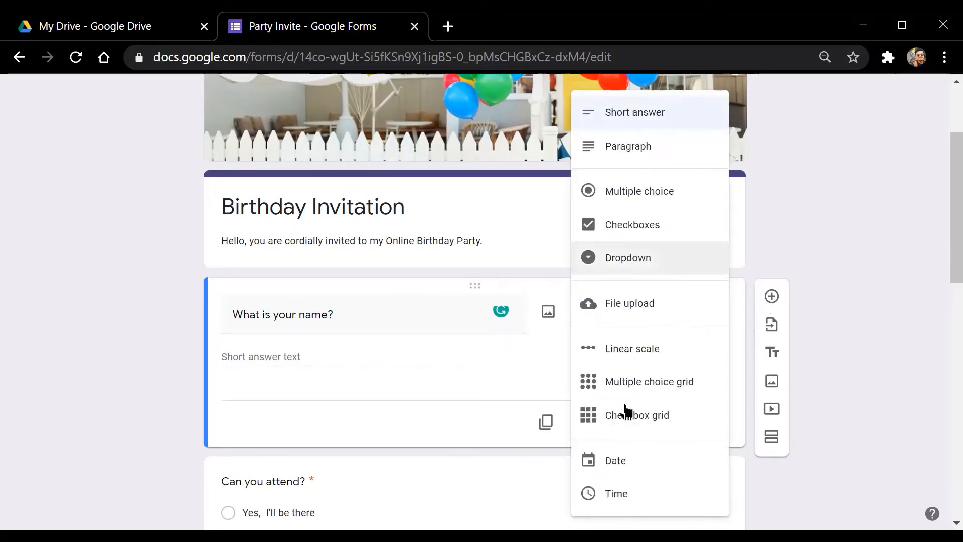
pyautogui.click(879, 228)
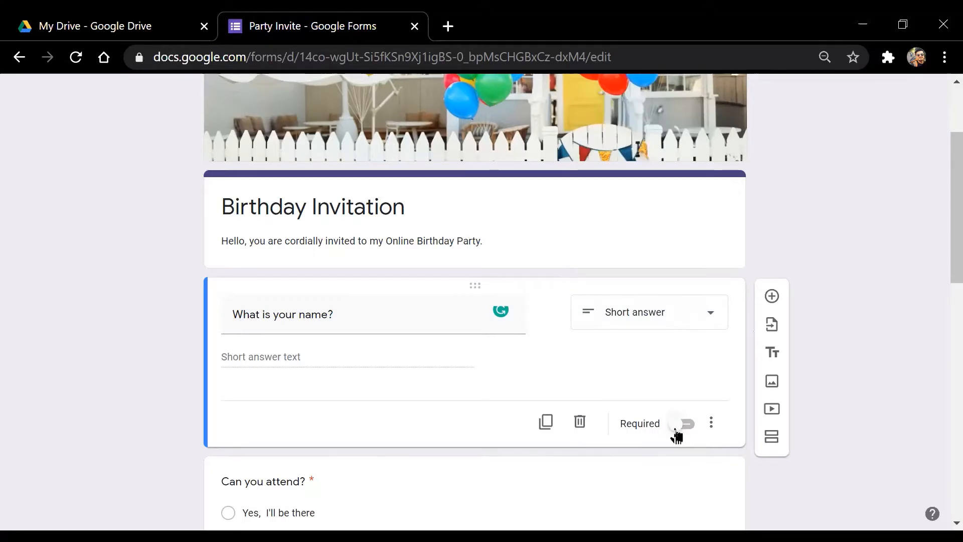
# - Make the "What is your name?" question required
pyautogui.click(682, 430)
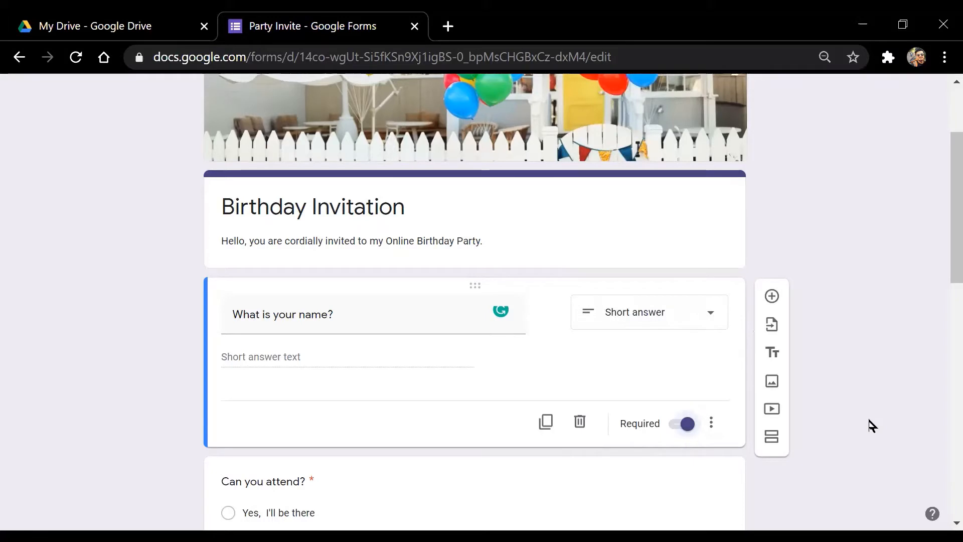
pyautogui.moveTo(952, 255)
pyautogui.mouseDown()
pyautogui.moveTo(952, 246)
pyautogui.moveTo(952, 270)
pyautogui.mouseUp()
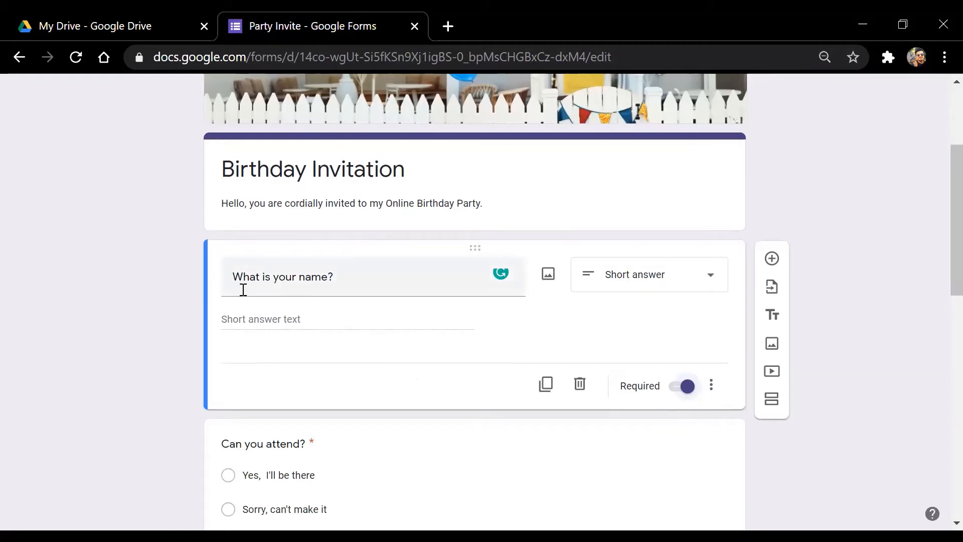
pyautogui.click(683, 389)
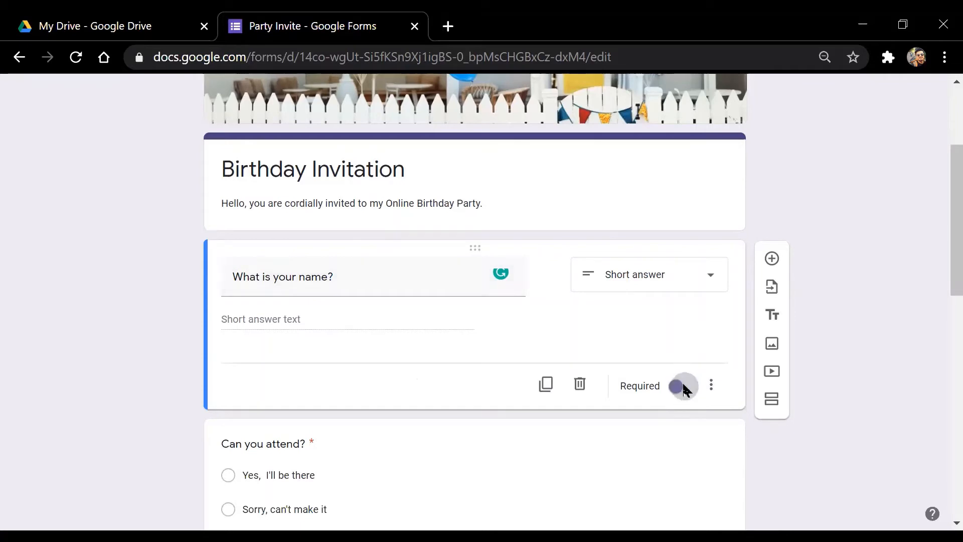
pyautogui.click(682, 390)
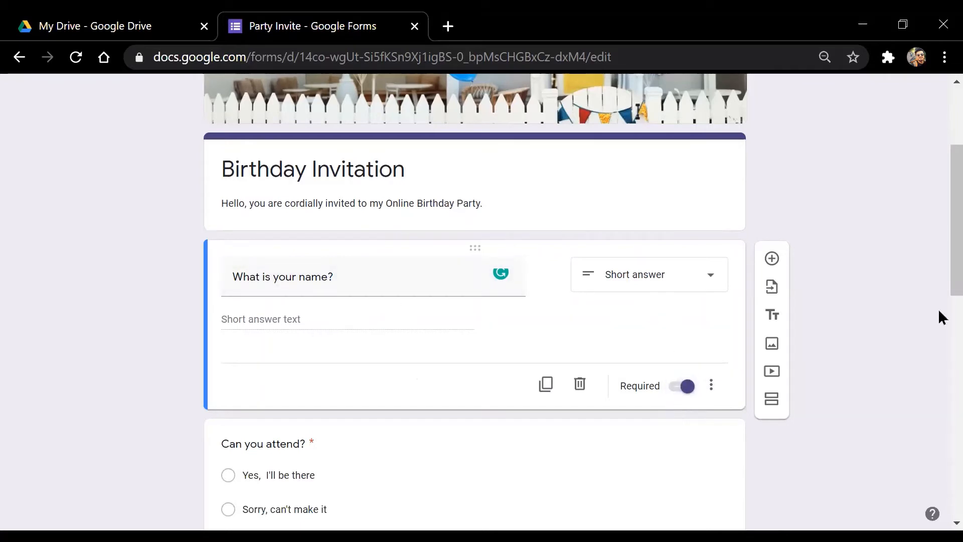
# - Replace the second option of the "Can you attend?" question with "No, I can't"
pyautogui.moveTo(950, 257); pyautogui.dragTo(950, 274)
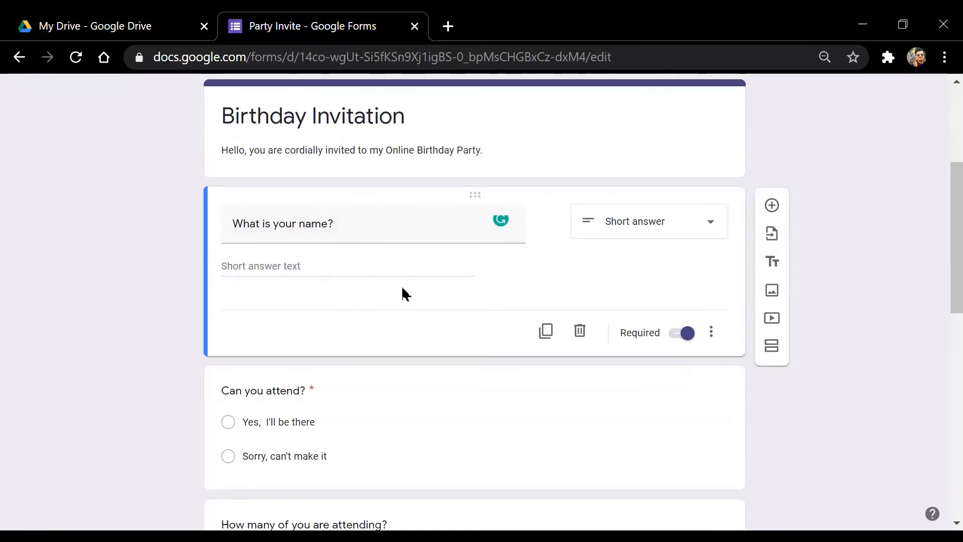
pyautogui.moveTo(940, 252)
pyautogui.mouseDown()
pyautogui.moveTo(941, 279)
pyautogui.moveTo(939, 264)
pyautogui.mouseUp()
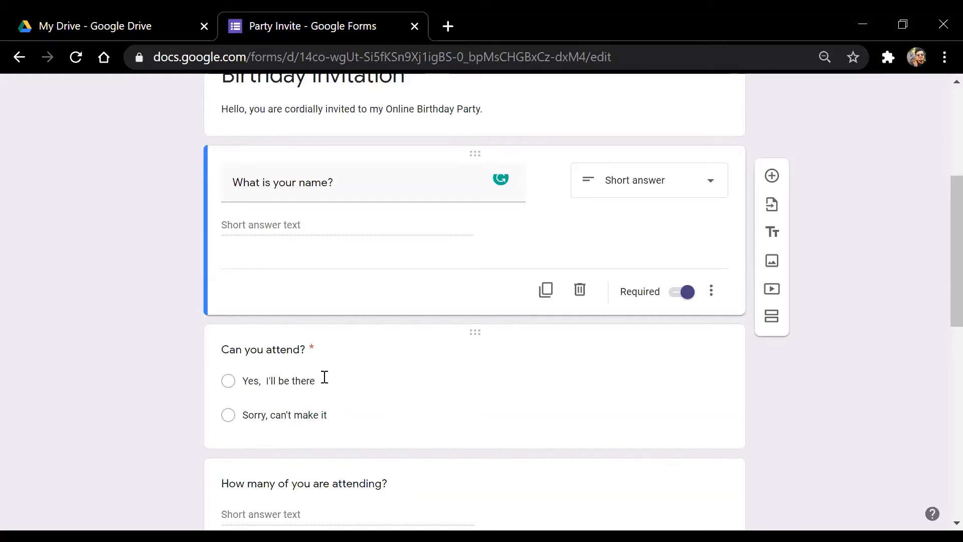
pyautogui.scroll(-1, 939, 253)
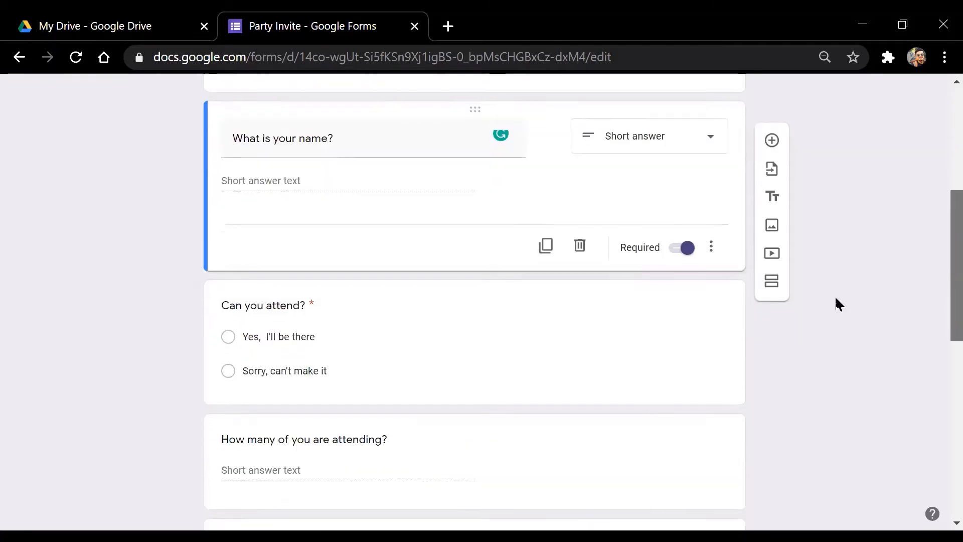
pyautogui.click(295, 307)
pyautogui.click(322, 245)
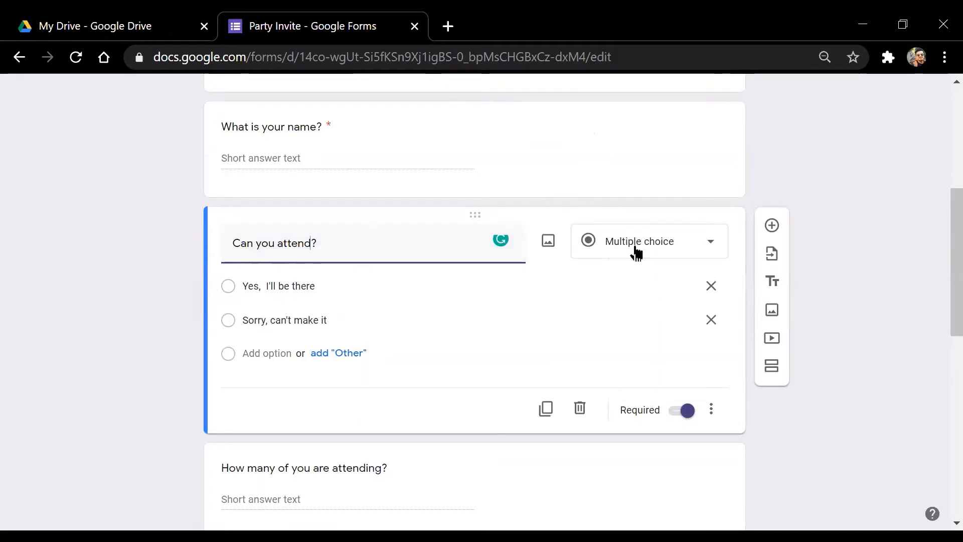
pyautogui.scroll(2, 939, 221)
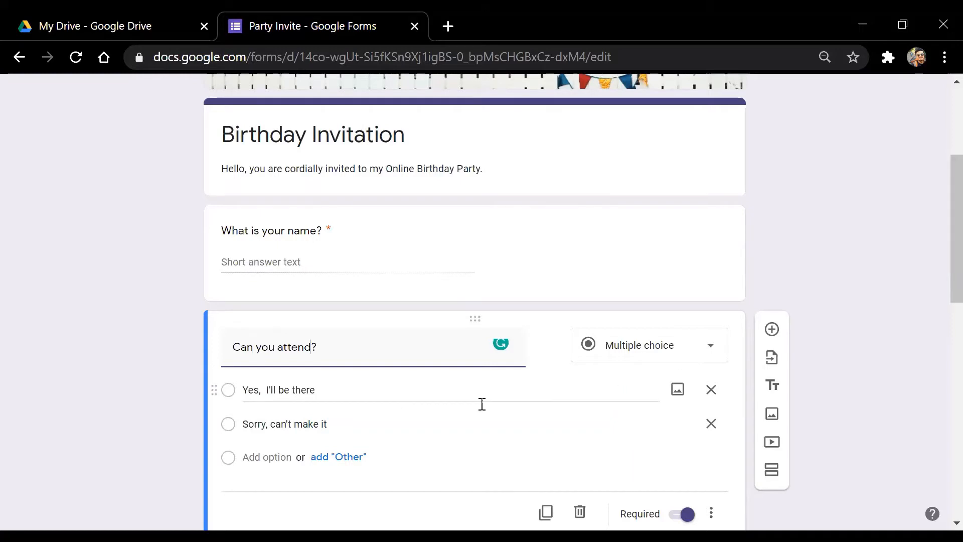
pyautogui.click(286, 424)
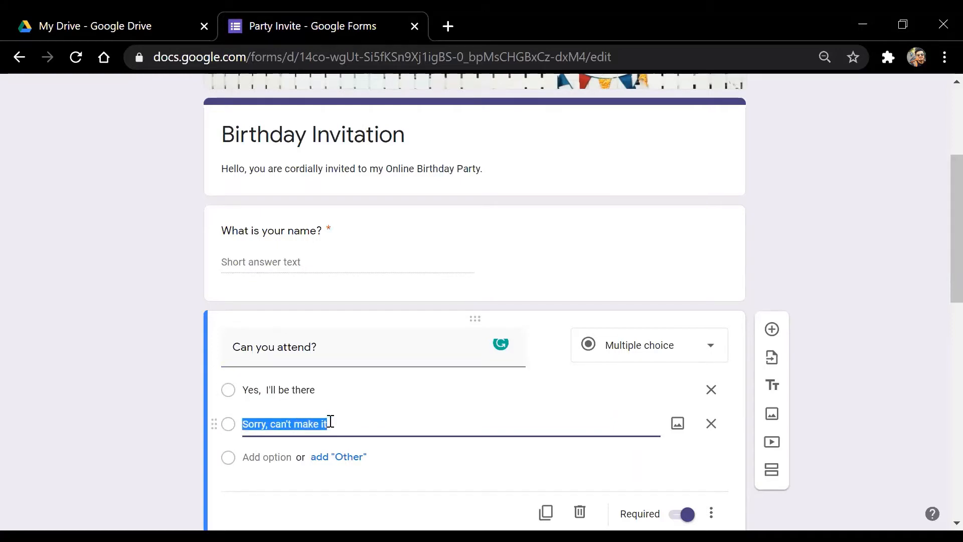
pyautogui.click(345, 424)
pyautogui.moveTo(329, 424); pyautogui.dragTo(240, 426)
pyautogui.write('No')
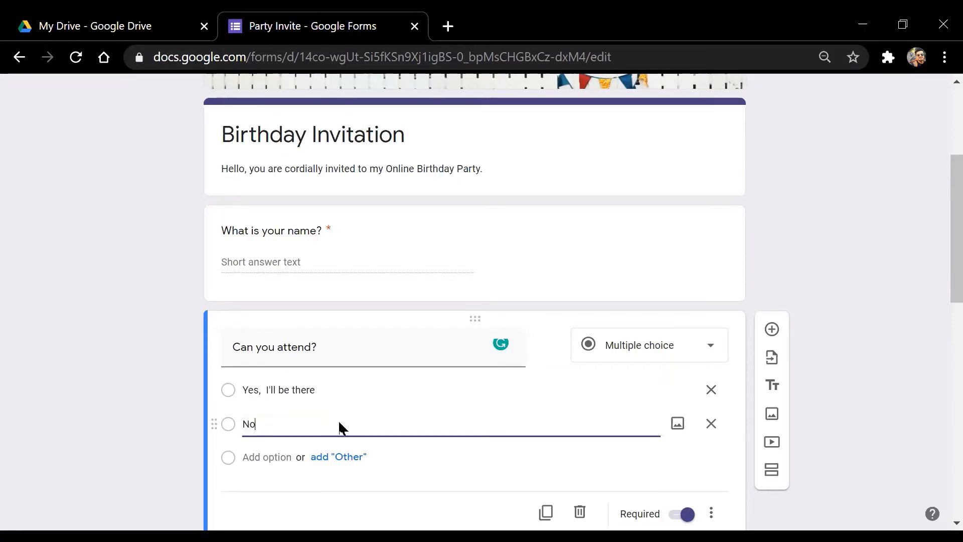
pyautogui.write(", I can't")
# - Reword the second option of the "Can you attend?" question to "sorry, I will not be able to"
pyautogui.scroll(-1, 939, 210)
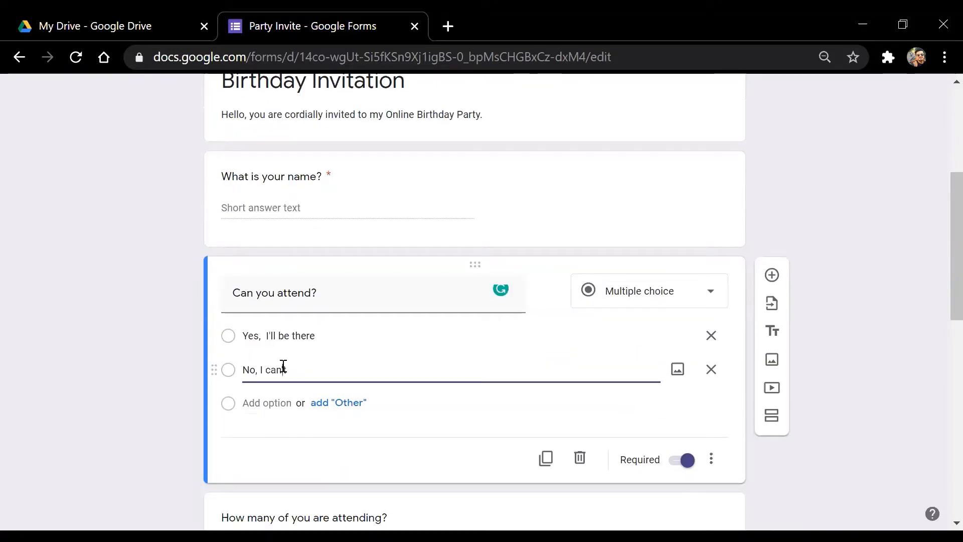
pyautogui.doubleClick(255, 369)
pyautogui.write('sorry')
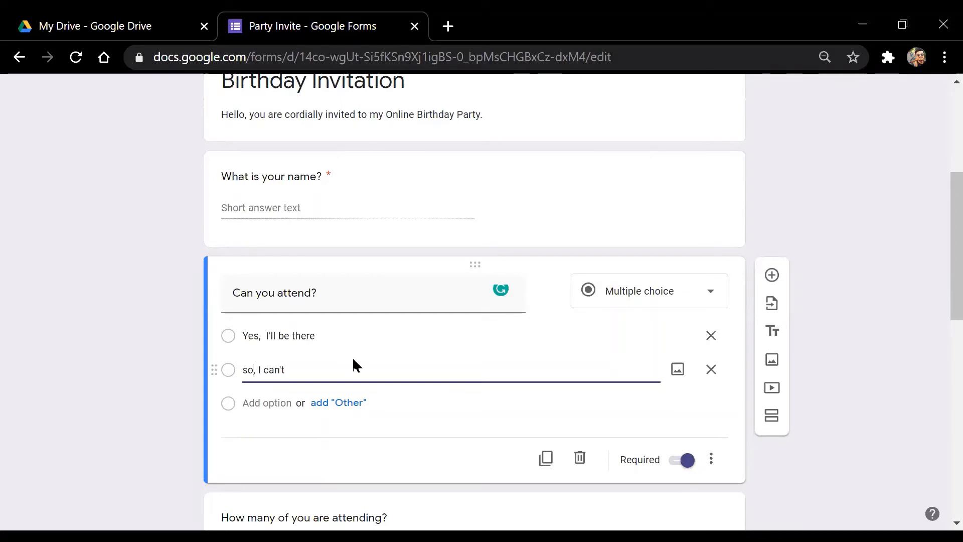
pyautogui.press('Right')
pyautogui.press('Right')
pyautogui.press('Right')
pyautogui.press('Right')
pyautogui.press('Right')
pyautogui.press('Right')
pyautogui.write('will not a')
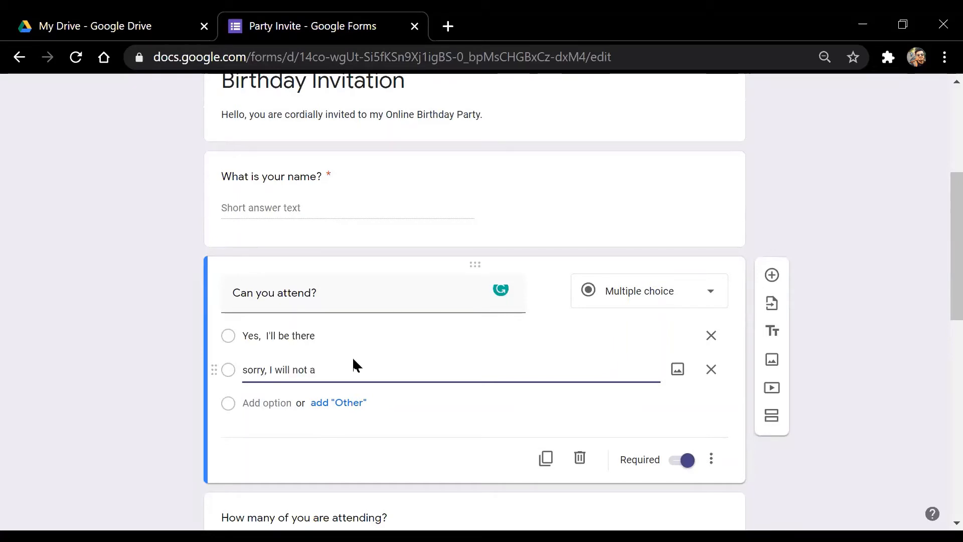
pyautogui.press('BackSpace')
pyautogui.write('be able to')
pyautogui.scroll(-1, 941, 310)
pyautogui.click(879, 355)
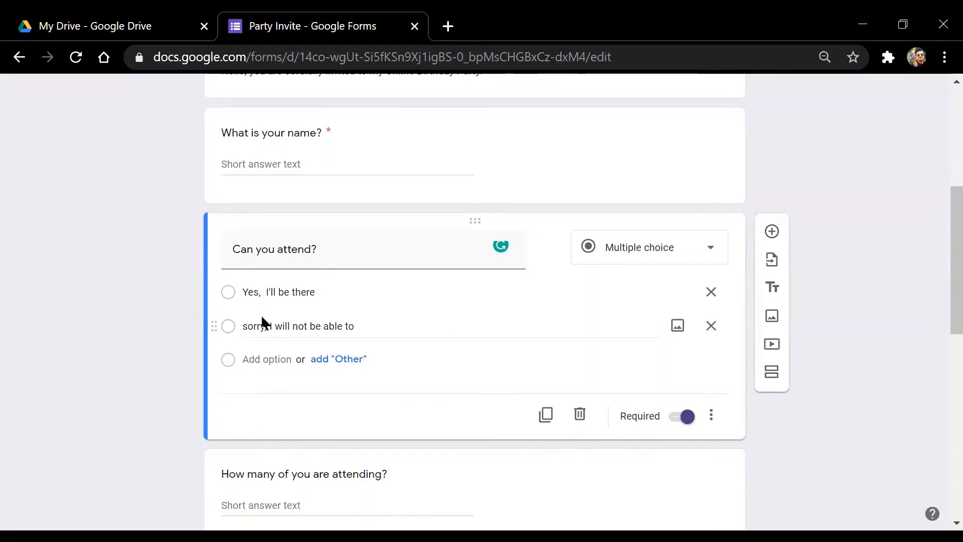
# - Add a third and a fourth option to the "Can you attend?" question and remove both again
pyautogui.click(265, 359)
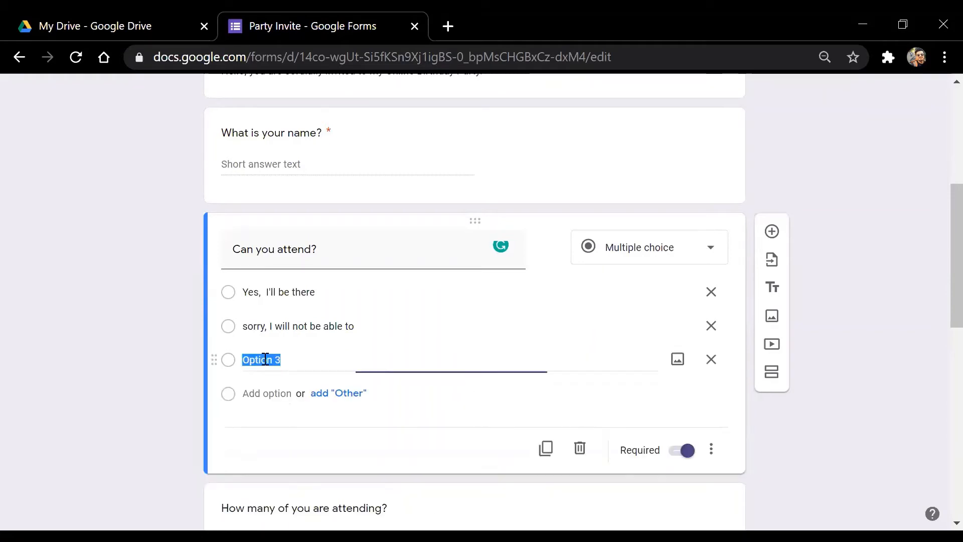
pyautogui.click(263, 393)
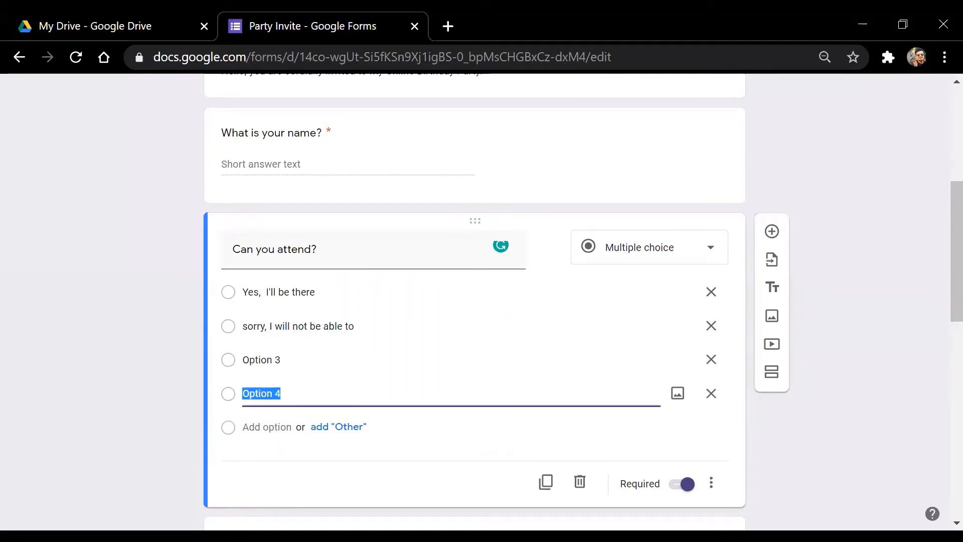
pyautogui.click(711, 393)
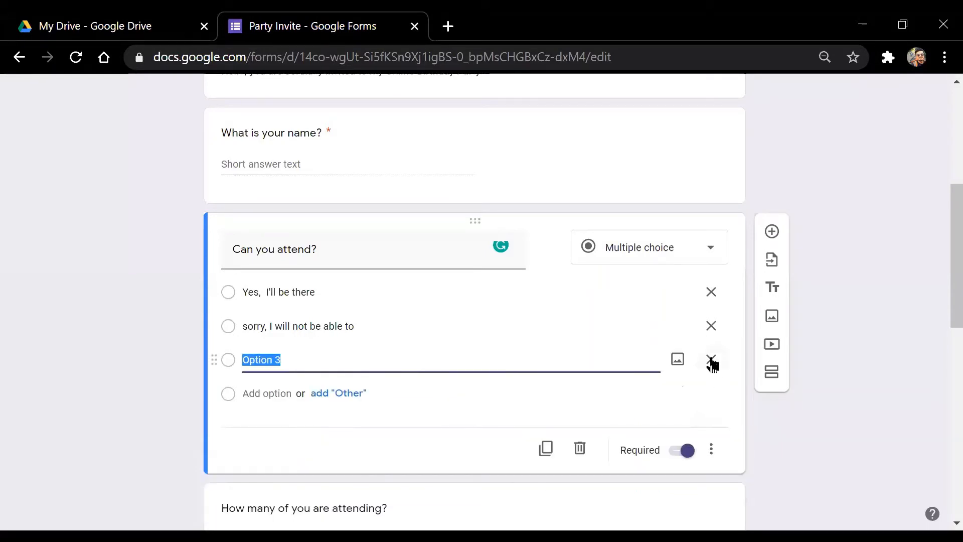
pyautogui.click(711, 359)
pyautogui.click(388, 386)
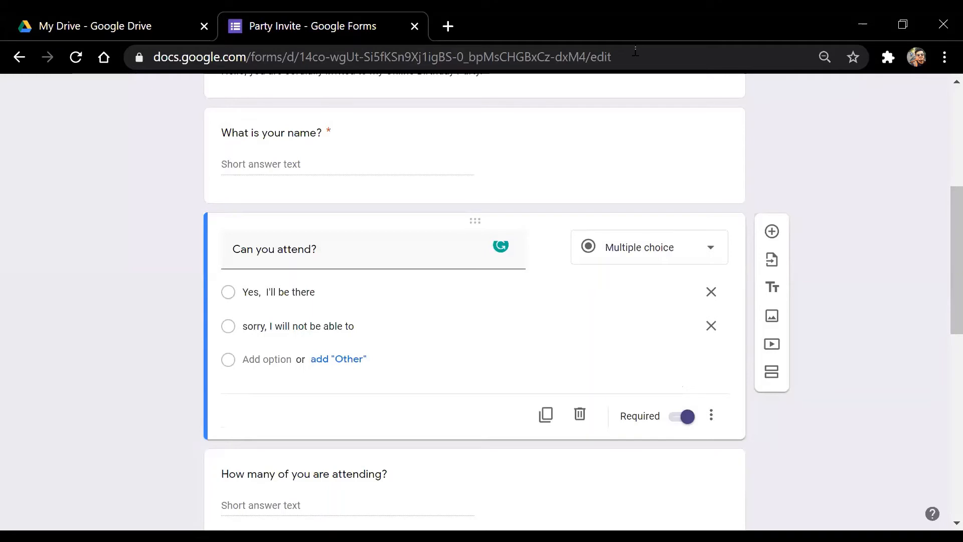
# - Open the "How many of you are attending?" question and examine the available answer types, keeping Short answer
pyautogui.scroll(-3, 377, 319)
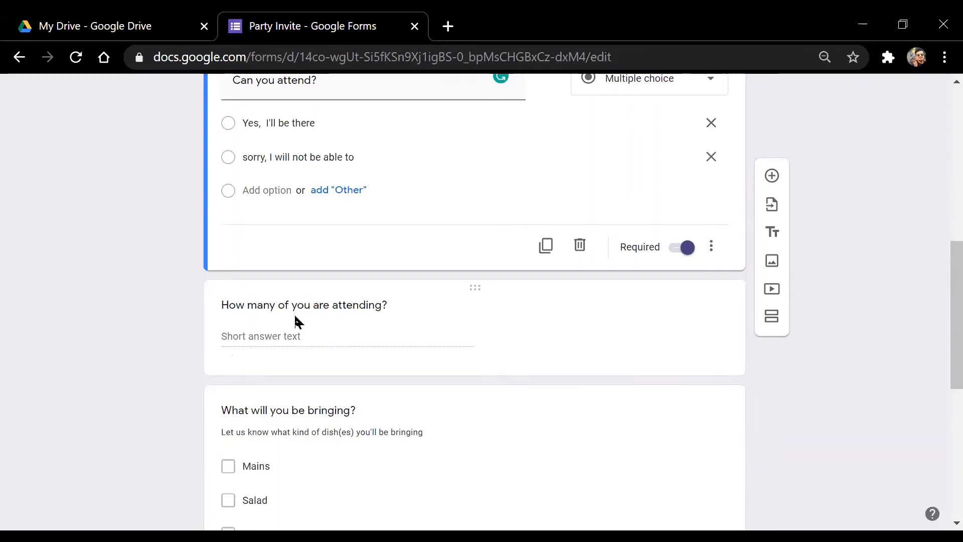
pyautogui.click(363, 335)
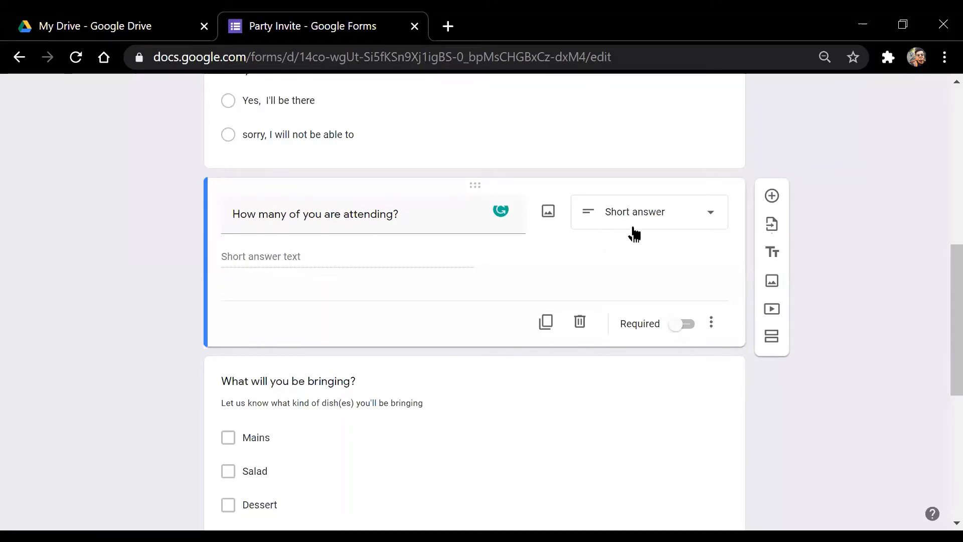
pyautogui.click(648, 220)
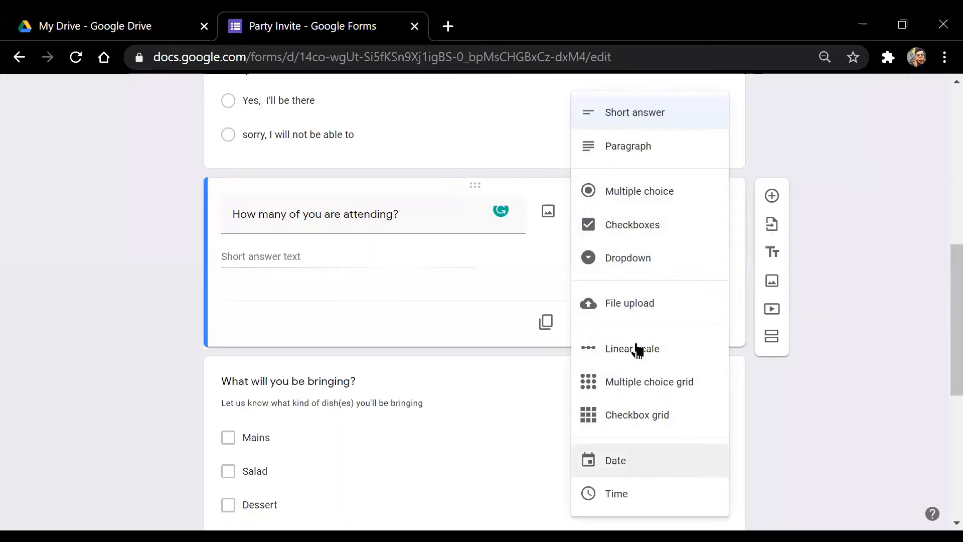
pyautogui.scroll(-5, 636, 371)
pyautogui.scroll(5, 656, 410)
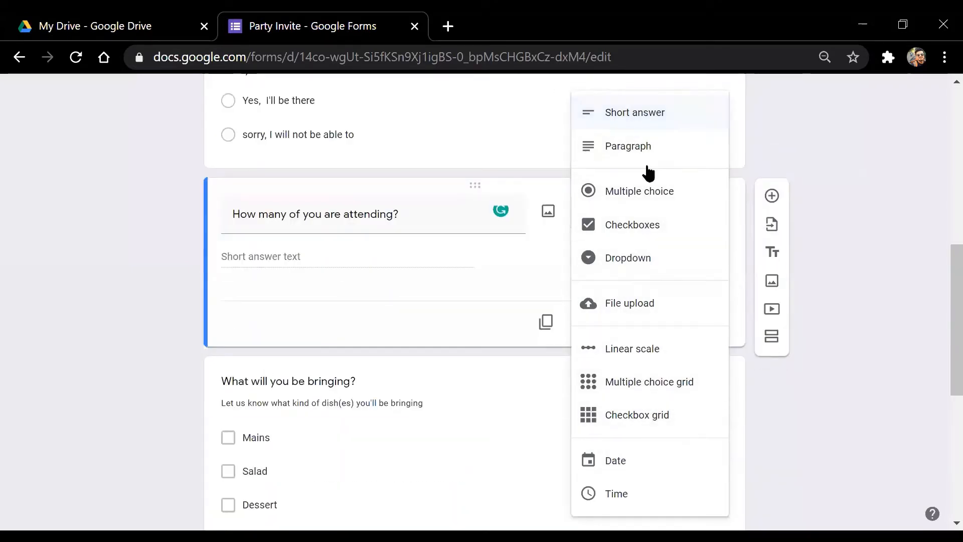
pyautogui.click(659, 121)
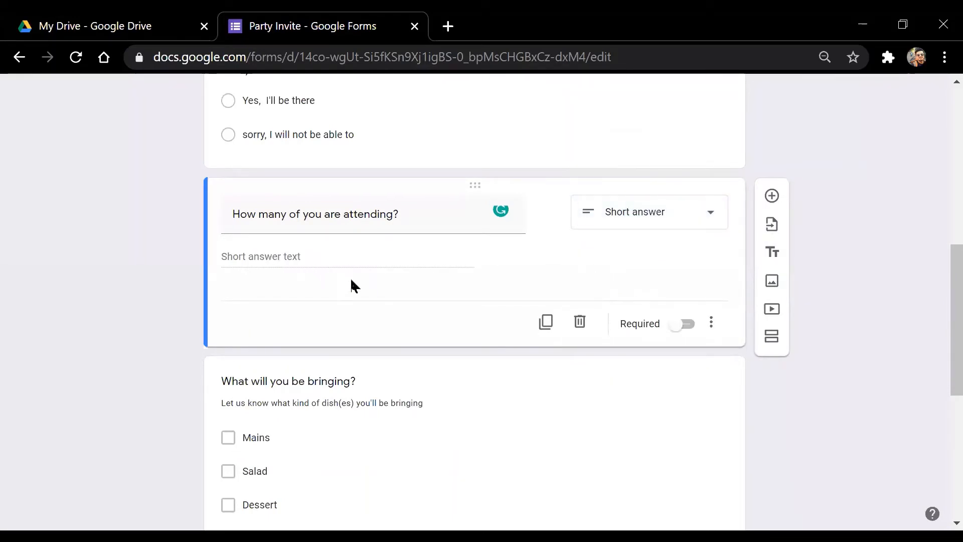
pyautogui.click(722, 217)
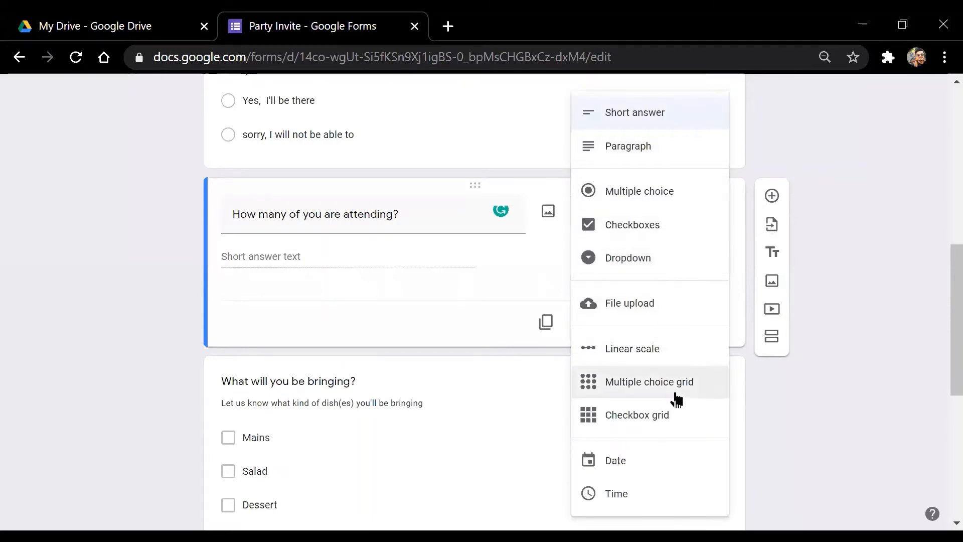
pyautogui.scroll(-5, 680, 429)
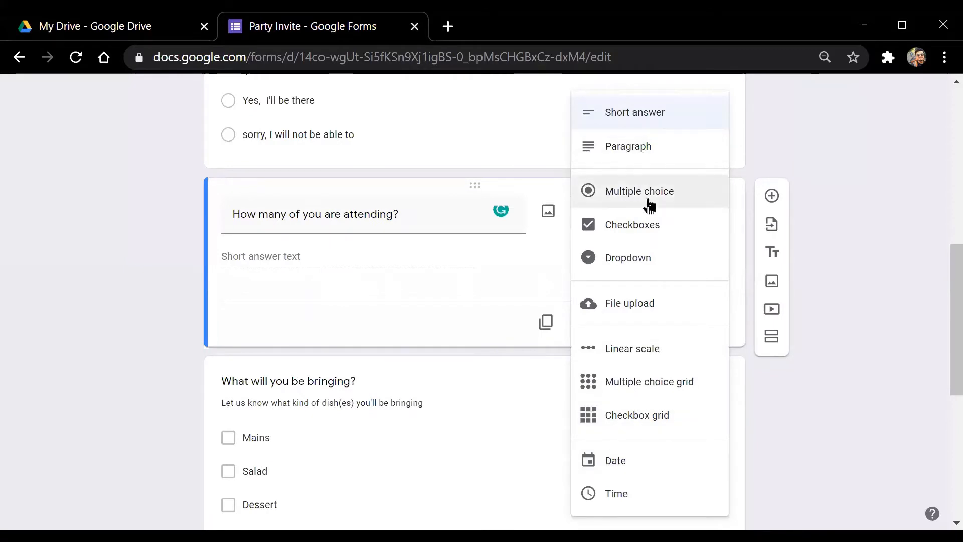
pyautogui.scroll(-5, 471, 324)
pyautogui.scroll(-3, 472, 323)
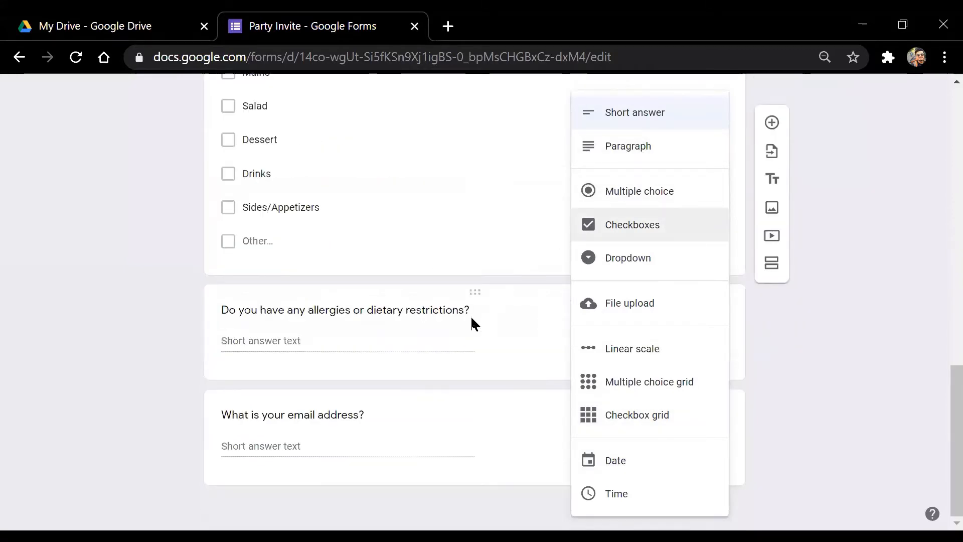
pyautogui.scroll(10, 473, 321)
pyautogui.scroll(-5, 472, 311)
pyautogui.scroll(5, 472, 303)
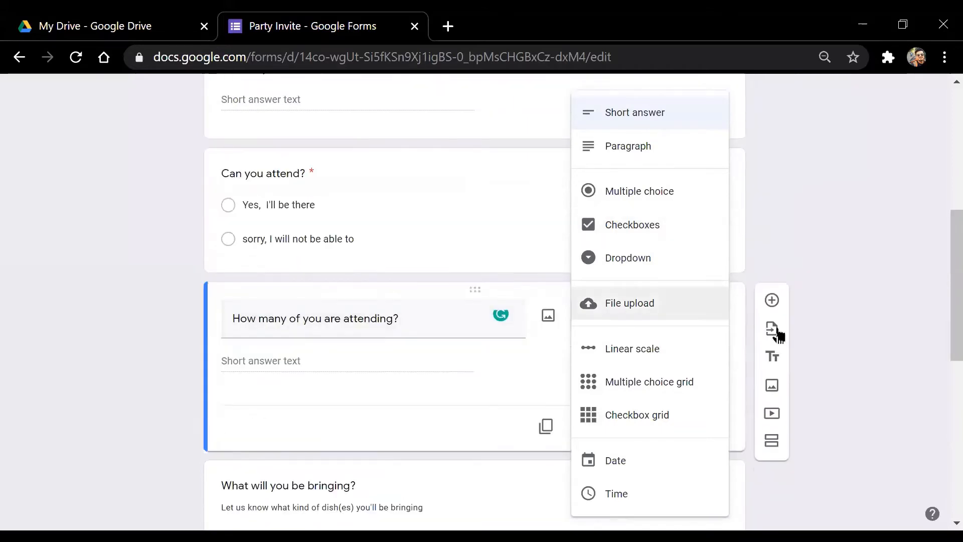
pyautogui.click(887, 296)
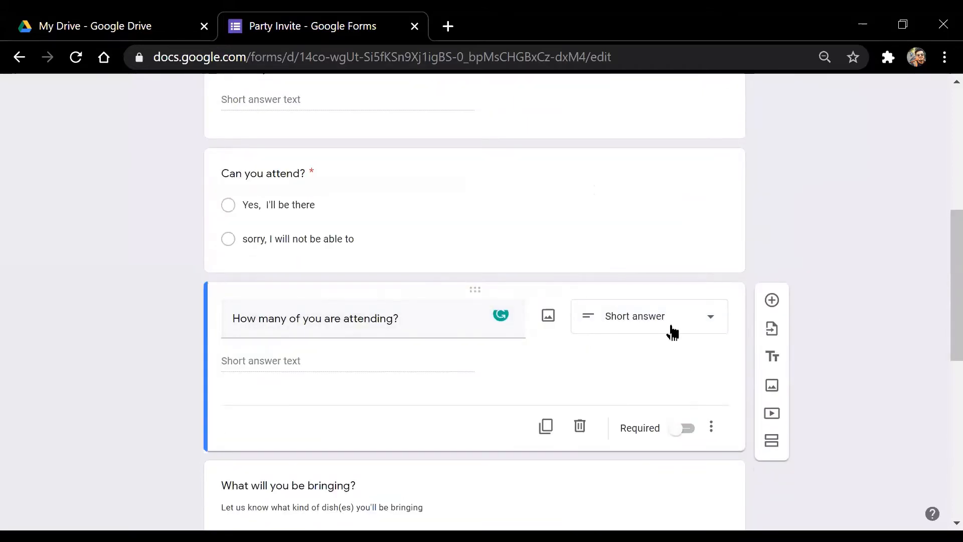
# - Try the Dropdown answer type on the "How many of you are attending?" question and restore Short answer
pyautogui.click(670, 330)
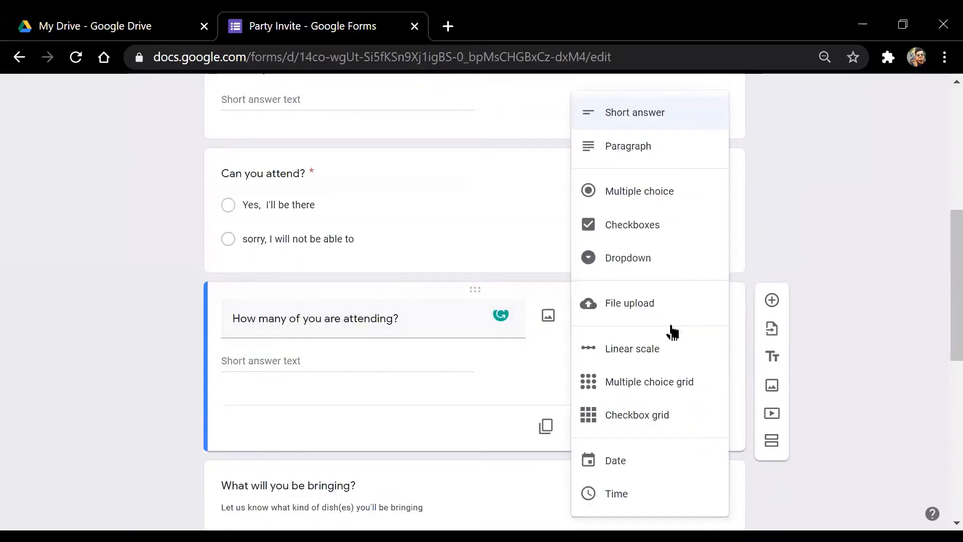
pyautogui.click(669, 260)
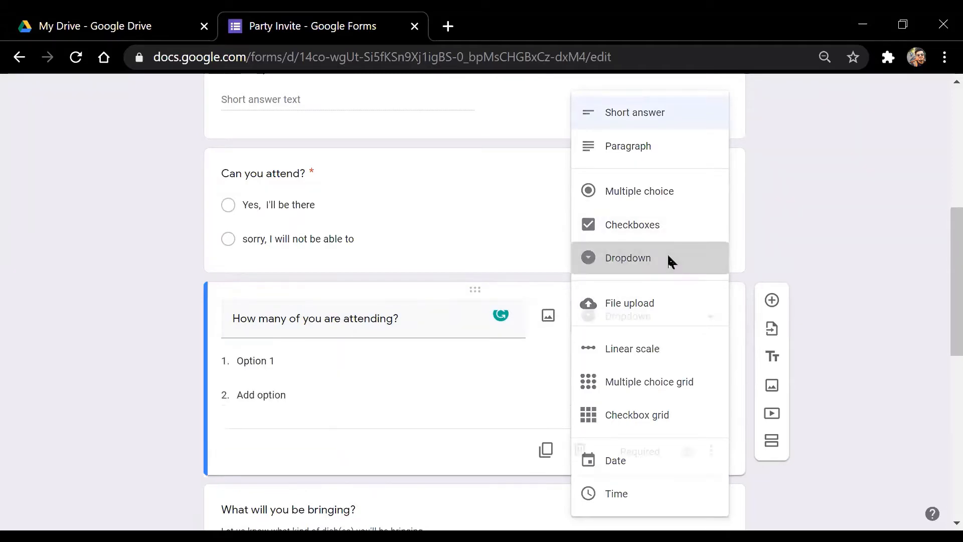
pyautogui.click(643, 331)
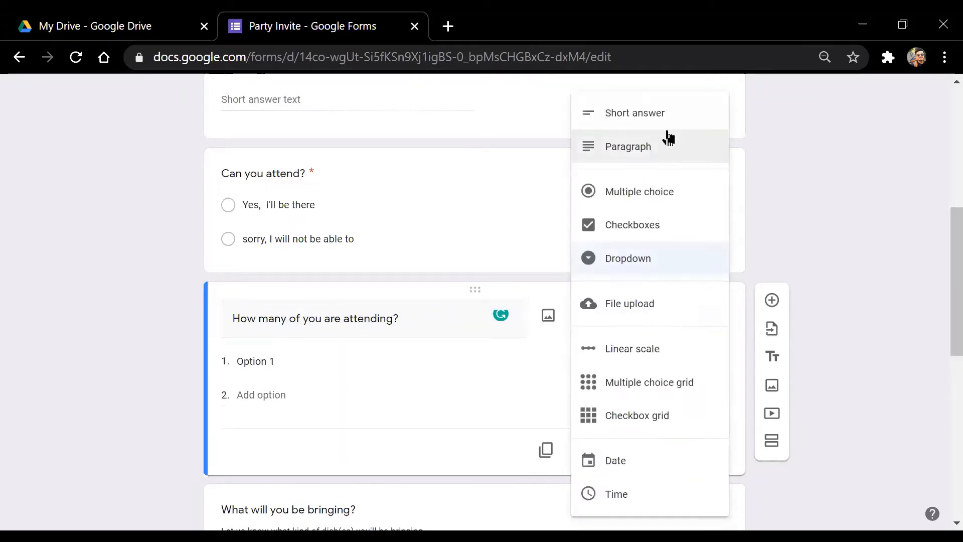
pyautogui.click(661, 113)
# - Make the "How many of you are attending?" question required
pyautogui.click(641, 326)
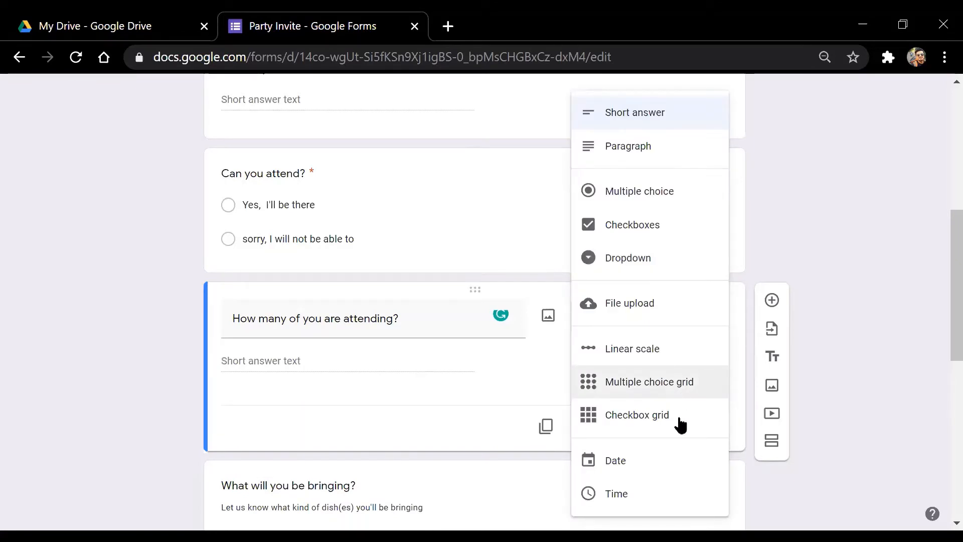
pyautogui.click(859, 228)
pyautogui.moveTo(939, 279); pyautogui.dragTo(941, 304)
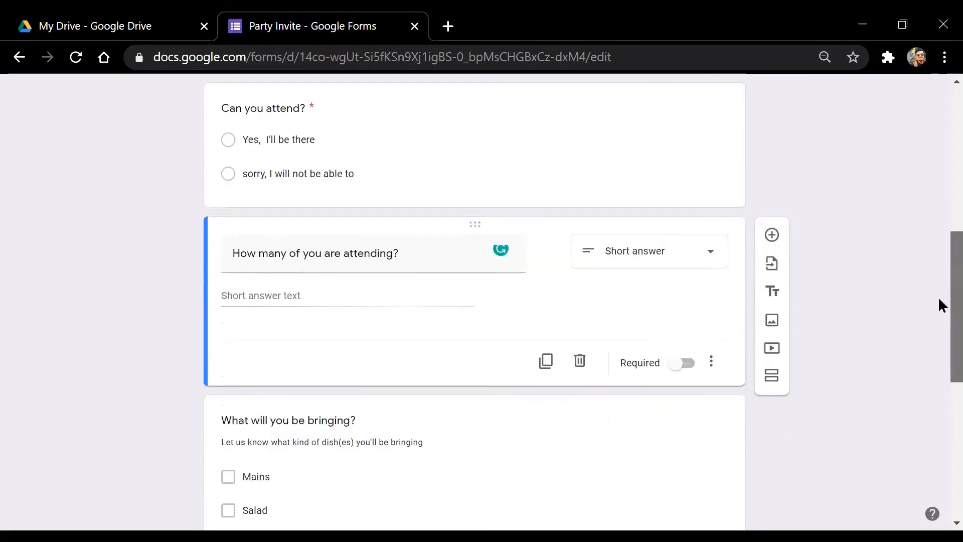
pyautogui.click(680, 363)
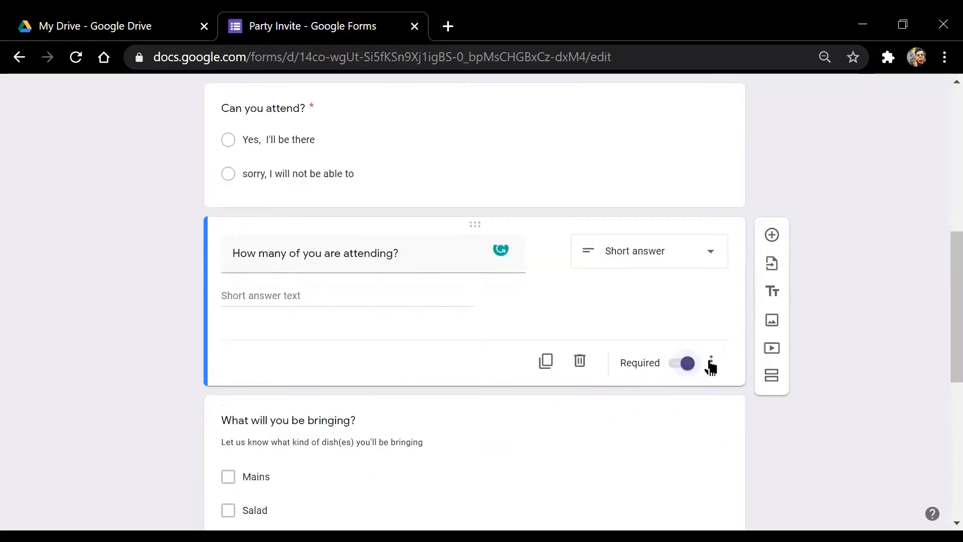
# - Show the description field for the "How many of you are attending?" question and reopen its additional options
pyautogui.click(711, 362)
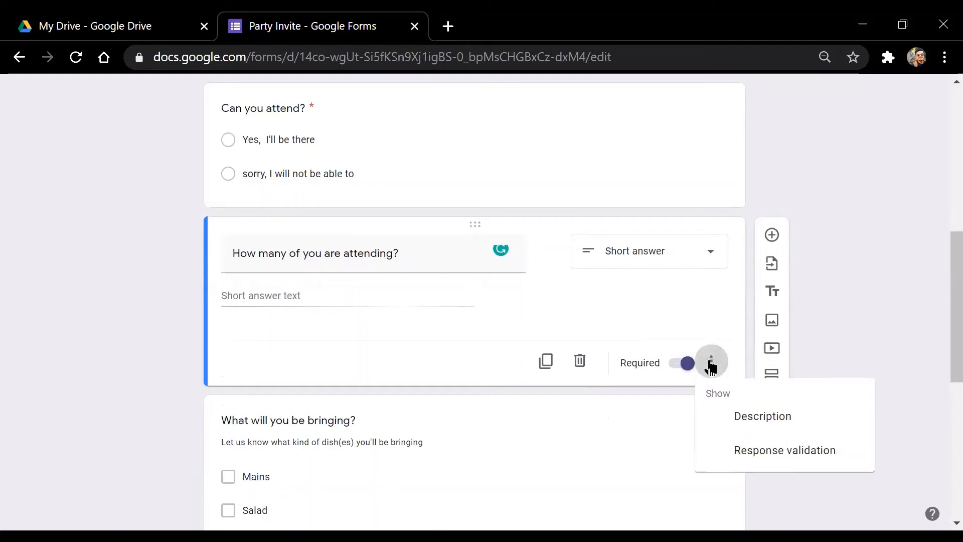
pyautogui.click(930, 303)
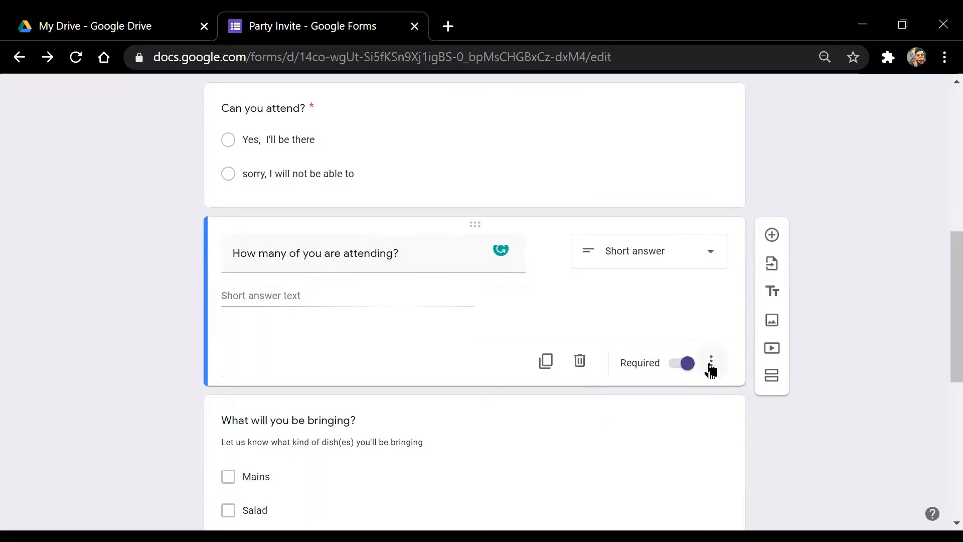
pyautogui.click(711, 363)
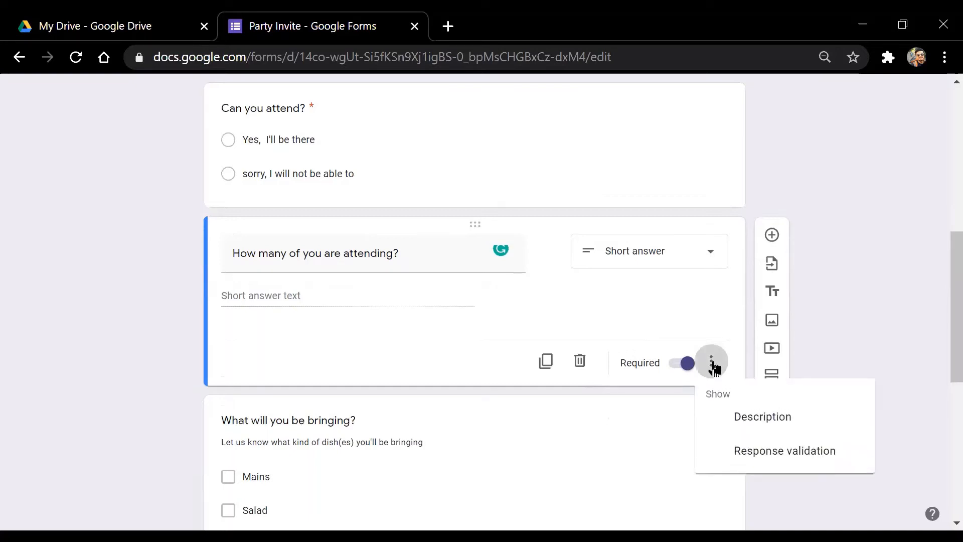
pyautogui.click(711, 365)
pyautogui.click(712, 362)
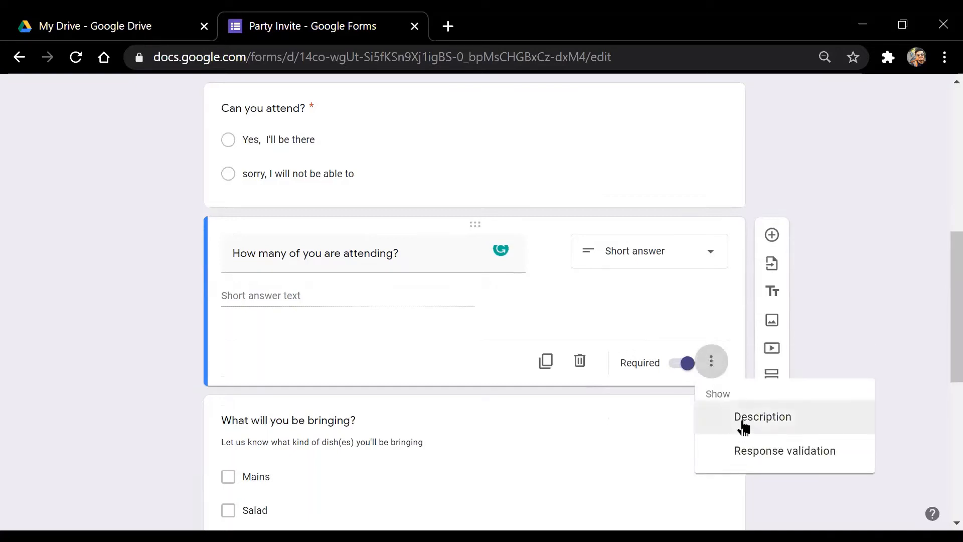
pyautogui.click(743, 417)
pyautogui.click(719, 398)
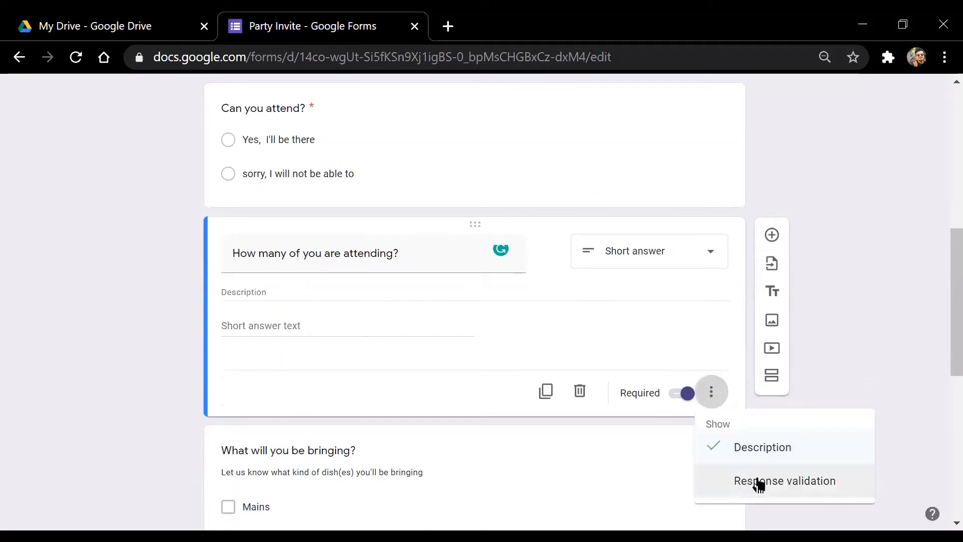
pyautogui.click(758, 482)
pyautogui.click(712, 435)
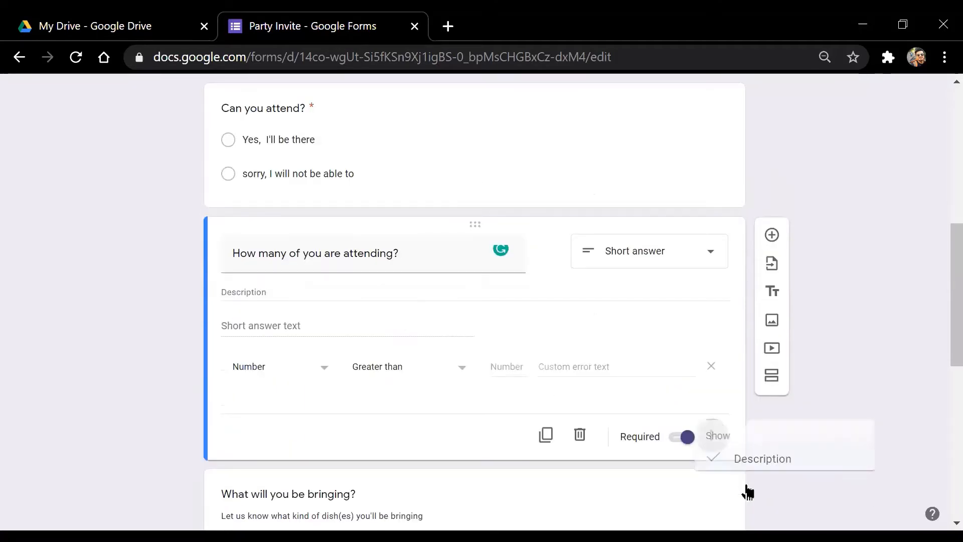
pyautogui.click(323, 292)
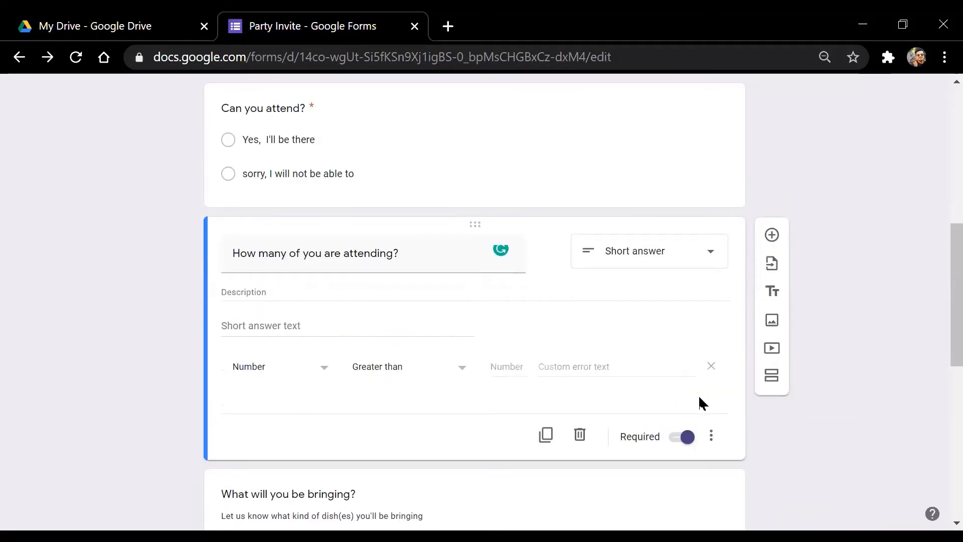
pyautogui.click(710, 365)
# - Hide the description field of the "How many of you are attending?" question
pyautogui.click(712, 392)
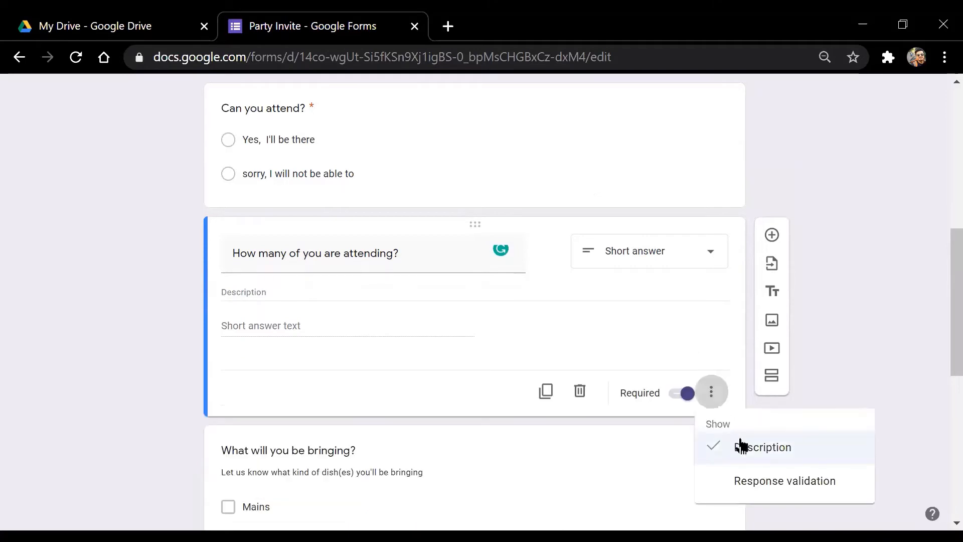
pyautogui.click(740, 447)
pyautogui.click(712, 368)
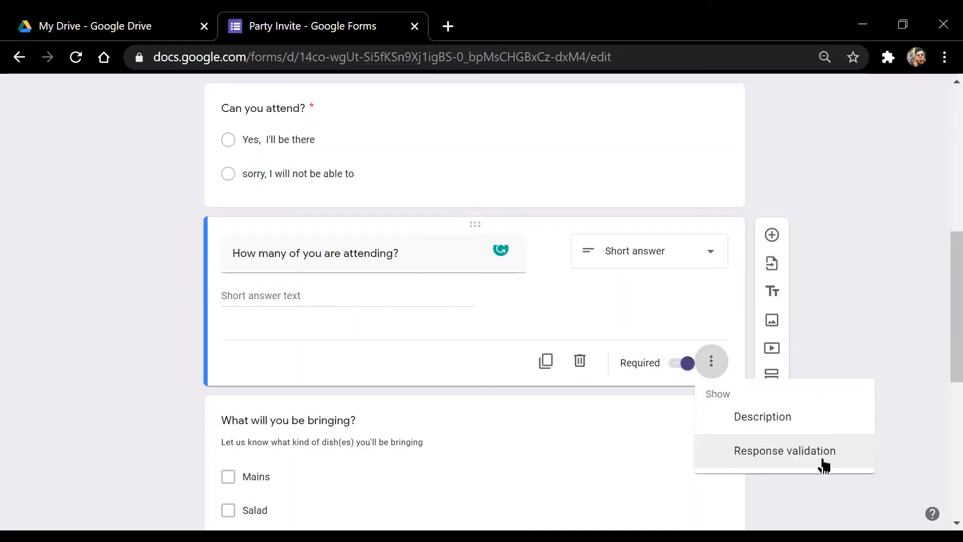
pyautogui.click(333, 299)
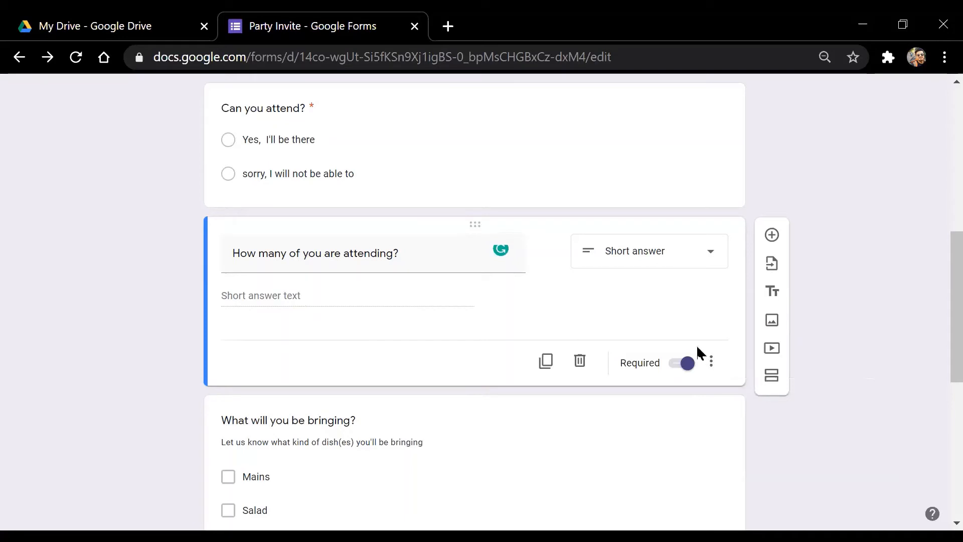
# - Add response validation to the "How many of you are attending?" question, requiring a Number with the Between condition
pyautogui.click(711, 361)
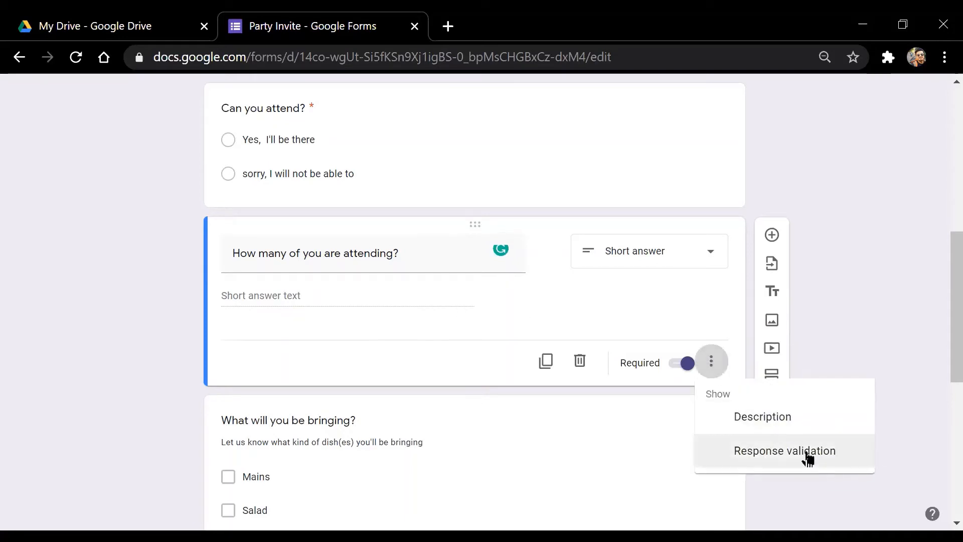
pyautogui.click(805, 452)
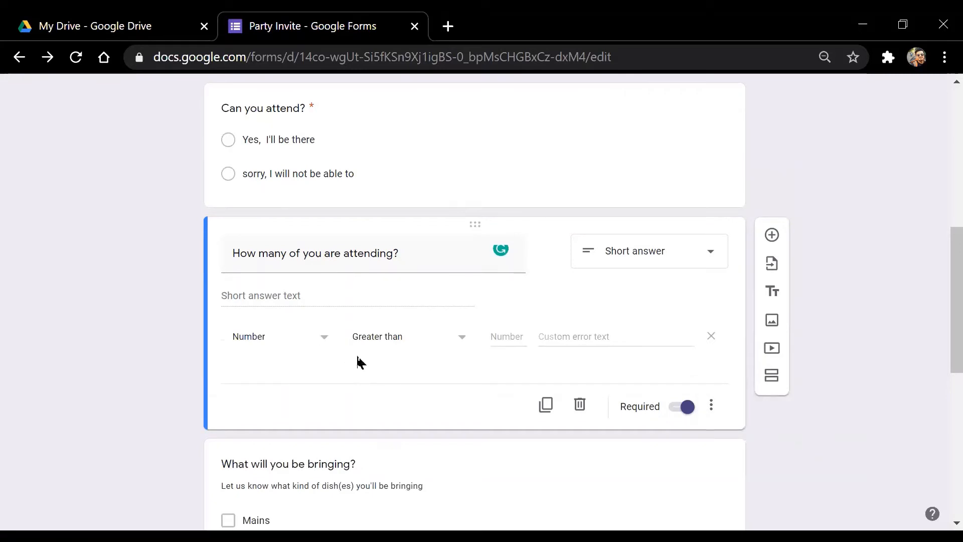
pyautogui.click(444, 339)
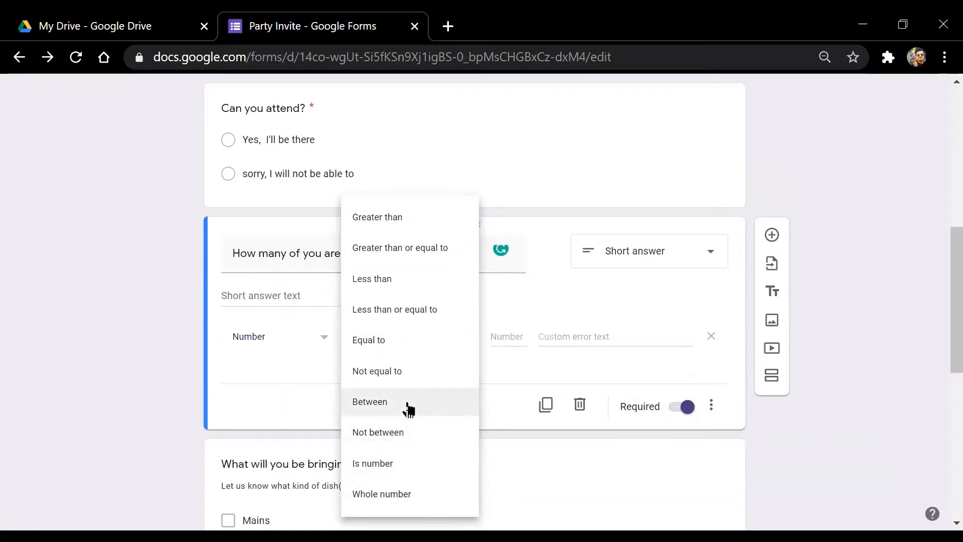
pyautogui.click(408, 409)
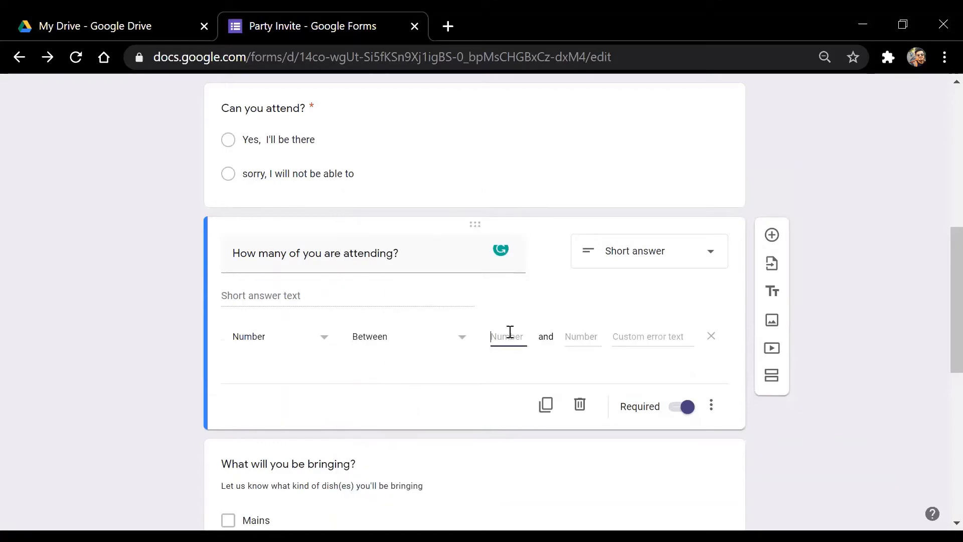
# - Set the validation range of the attendance question to between 1 and 10
pyautogui.write('1')
pyautogui.press('BackSpace')
pyautogui.write('1')
pyautogui.click(712, 408)
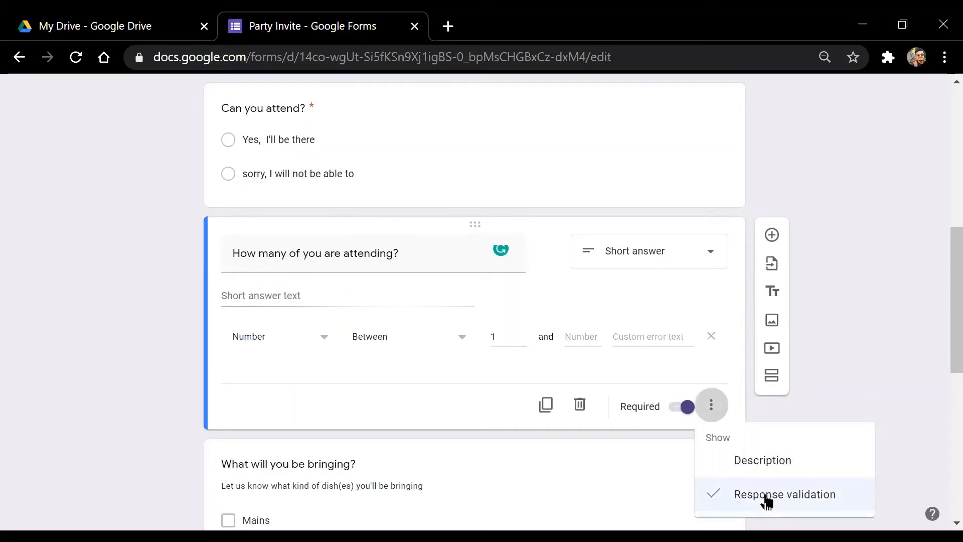
pyautogui.click(870, 393)
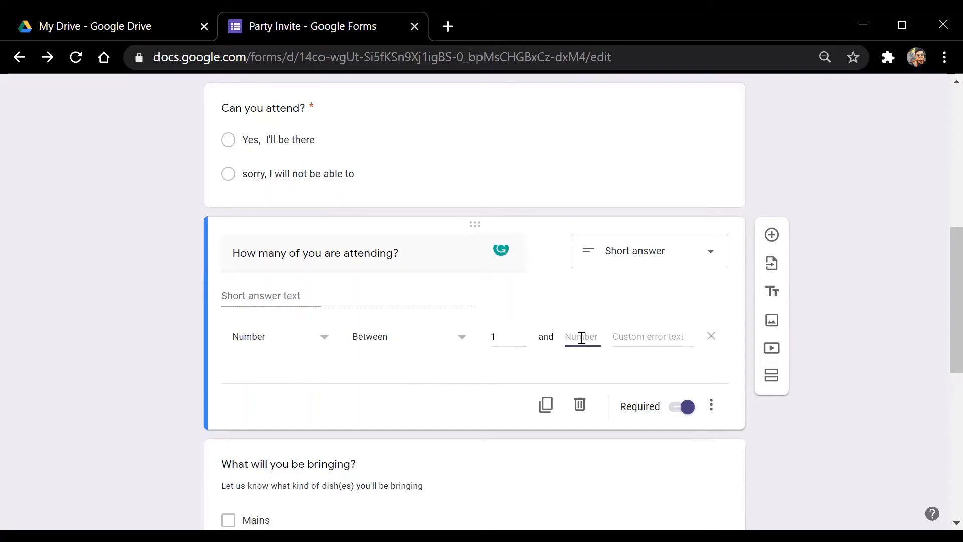
pyautogui.write('10')
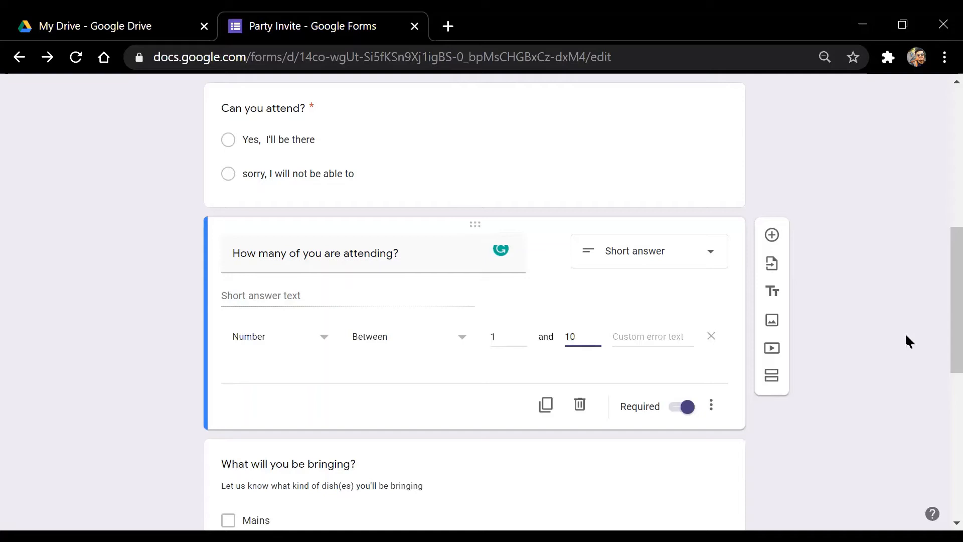
# - Enter "Please input number only" as the custom error text for the attendance question's validation
pyautogui.click(627, 337)
pyautogui.write('Please')
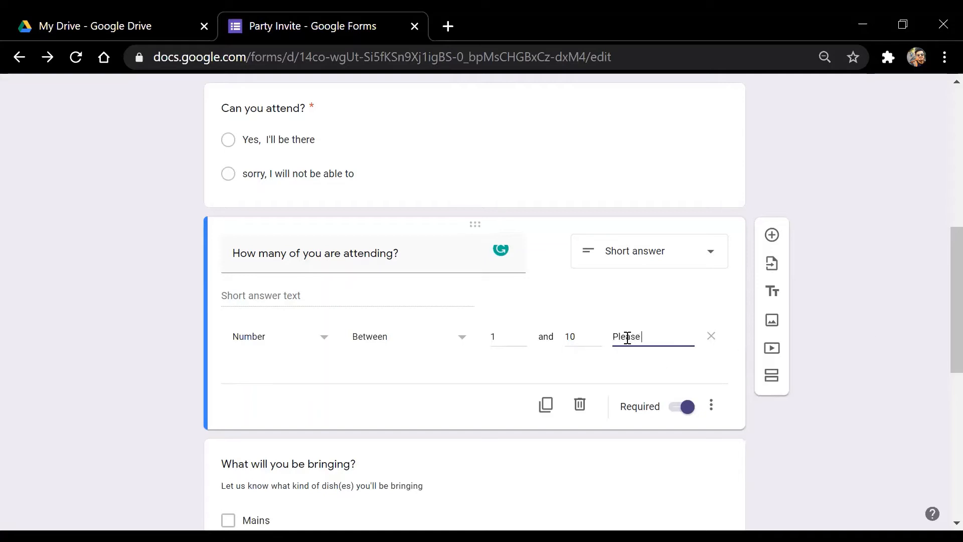
pyautogui.write(' inpt number only')
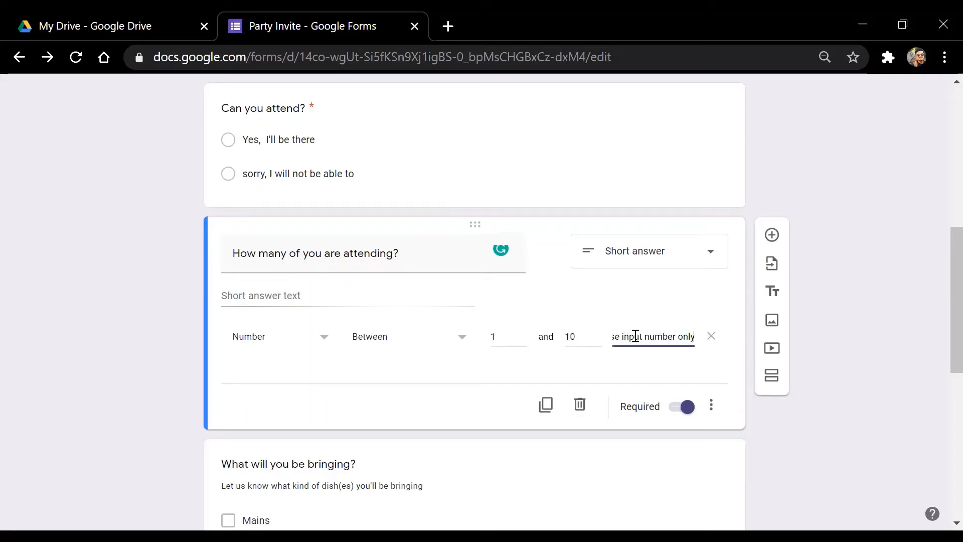
pyautogui.moveTo(625, 337); pyautogui.dragTo(717, 340)
pyautogui.click(635, 339)
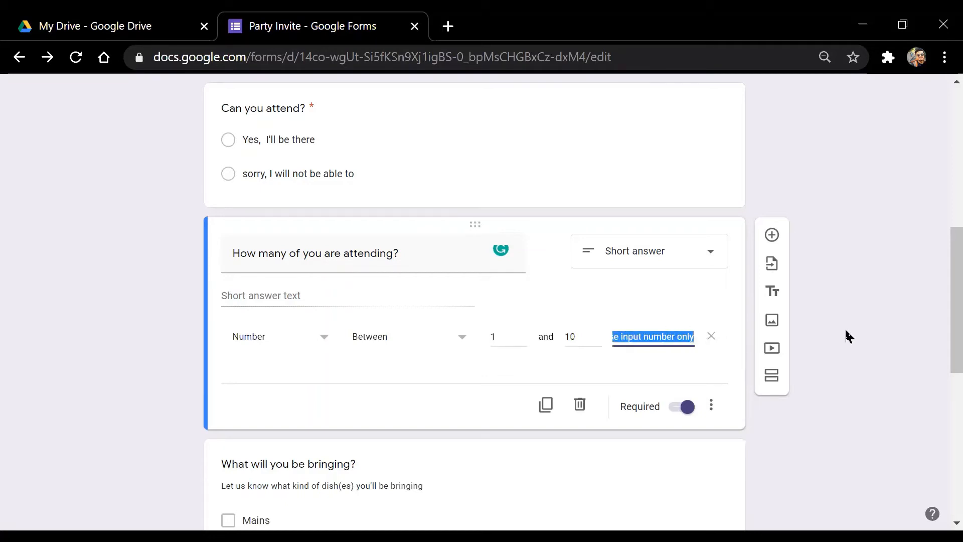
pyautogui.click(861, 333)
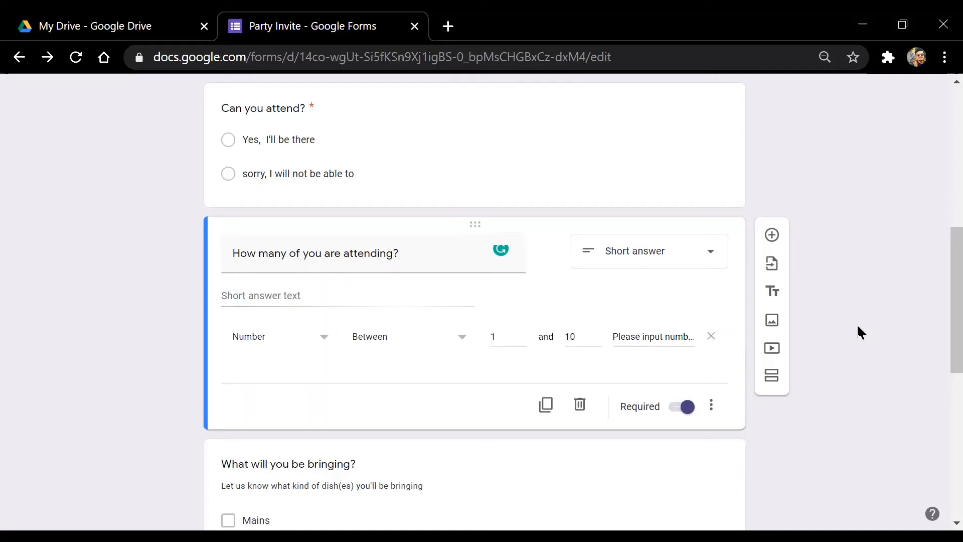
# - Review the attendance question's validation rule, examining its available rule types, conditions and custom error text
pyautogui.scroll(-1, 939, 286)
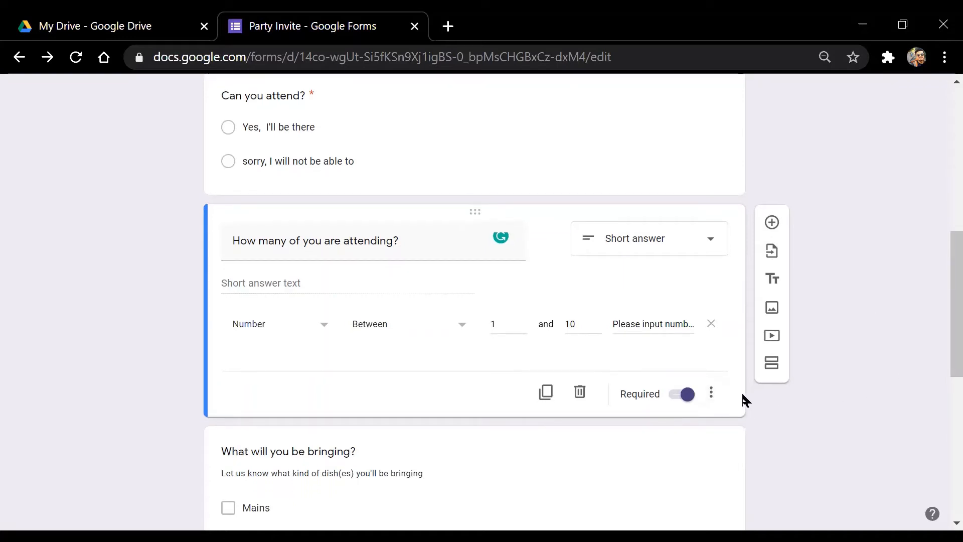
pyautogui.click(711, 393)
pyautogui.click(756, 404)
pyautogui.click(280, 325)
pyautogui.click(389, 381)
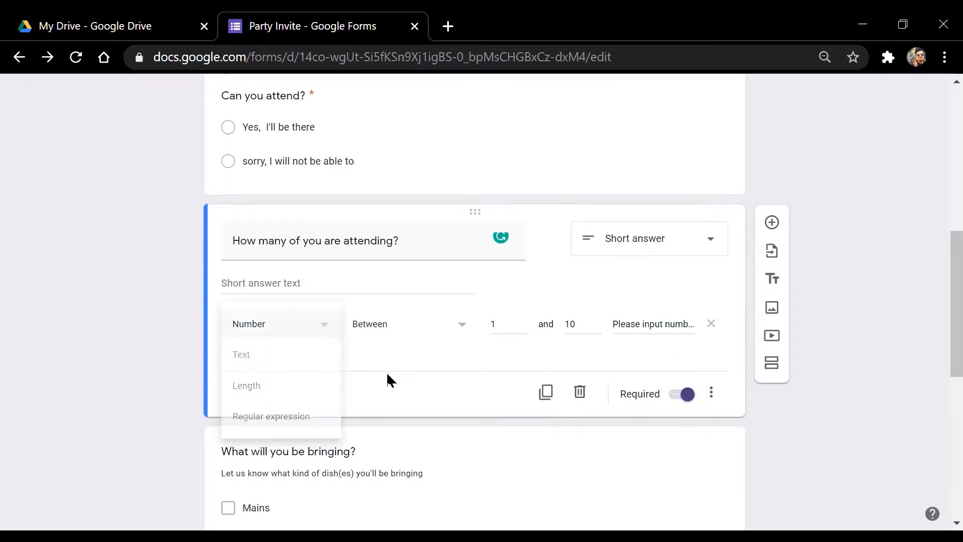
pyautogui.click(389, 327)
pyautogui.click(386, 324)
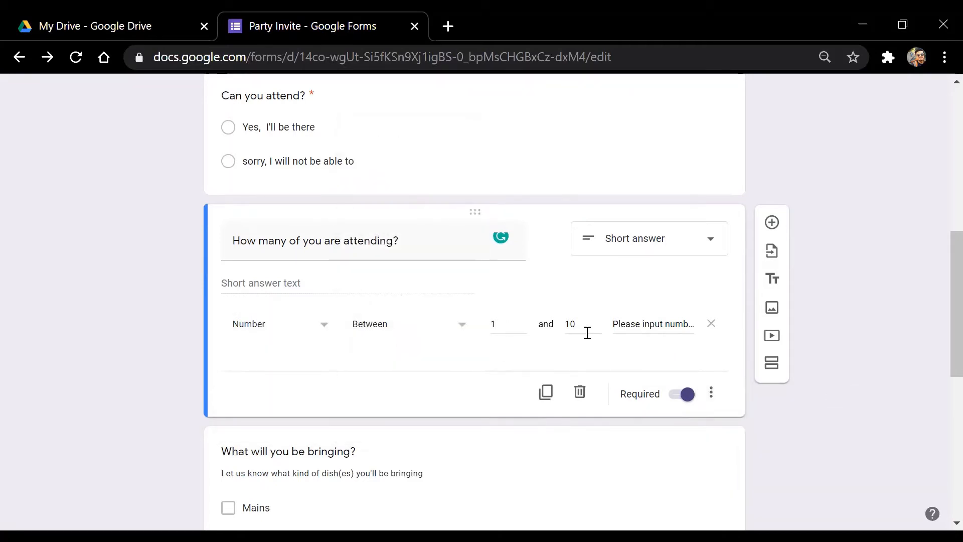
pyautogui.moveTo(656, 326); pyautogui.dragTo(725, 330)
pyautogui.click(846, 326)
# - Rename the "Mains" option of the "What will you be bringing?" question to "Gift"
pyautogui.scroll(-5, 939, 324)
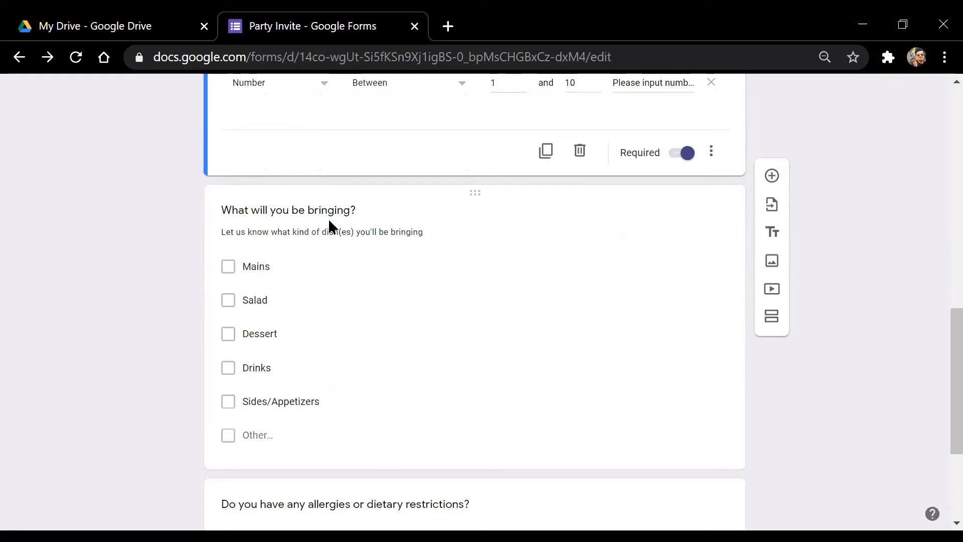
pyautogui.scroll(8, 939, 308)
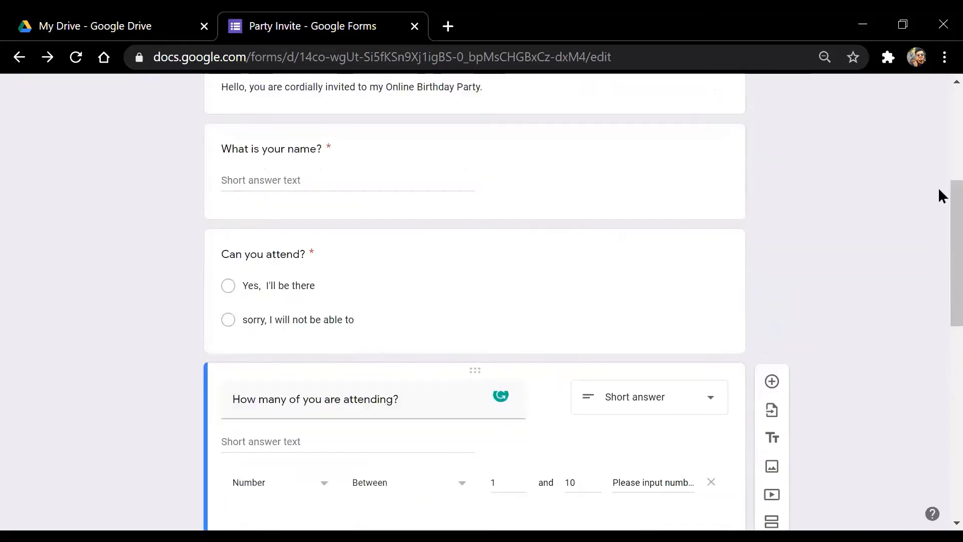
pyautogui.scroll(-8, 939, 351)
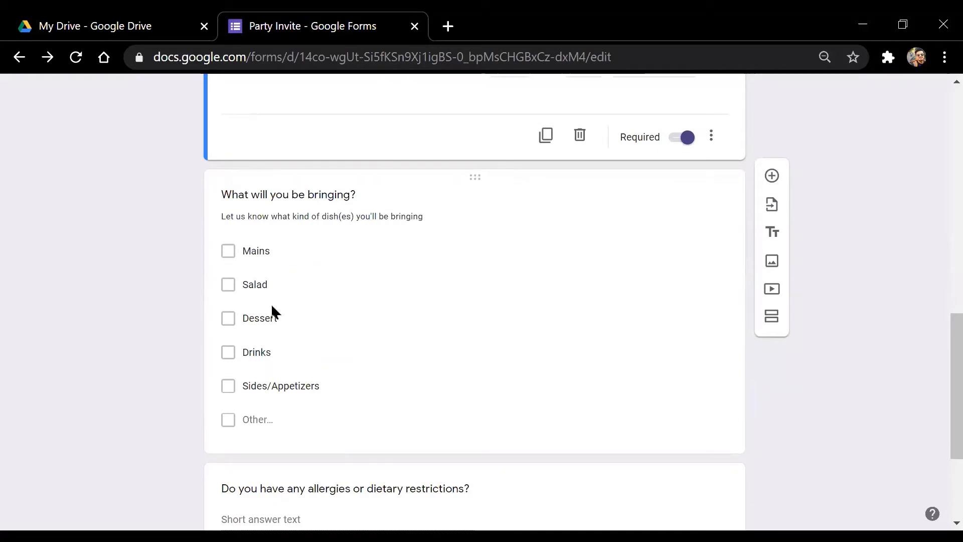
pyautogui.click(346, 240)
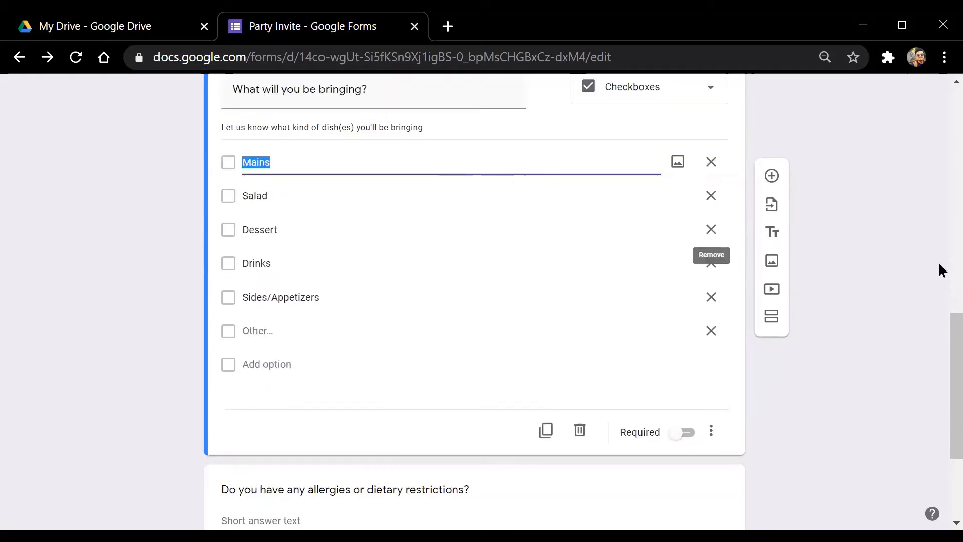
pyautogui.scroll(2, 939, 323)
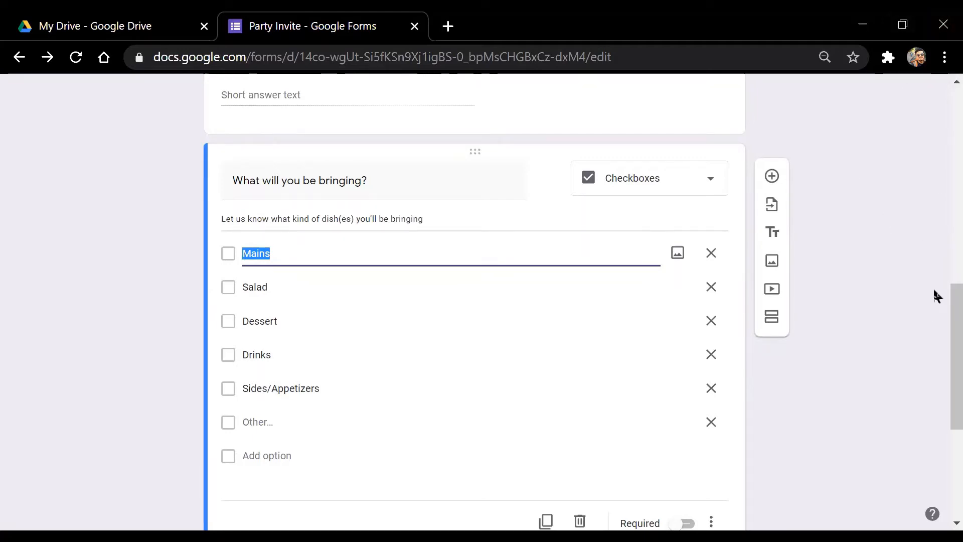
pyautogui.click(938, 329)
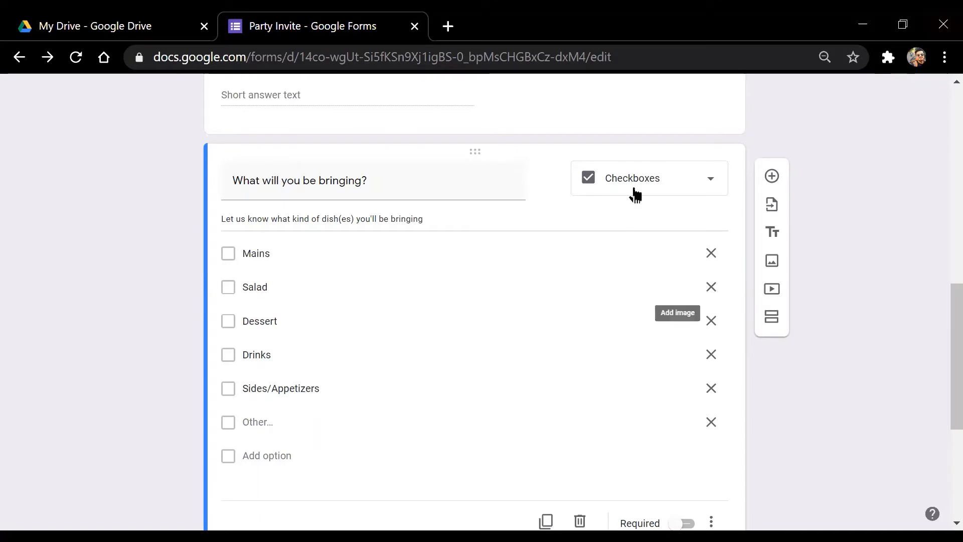
pyautogui.click(281, 254)
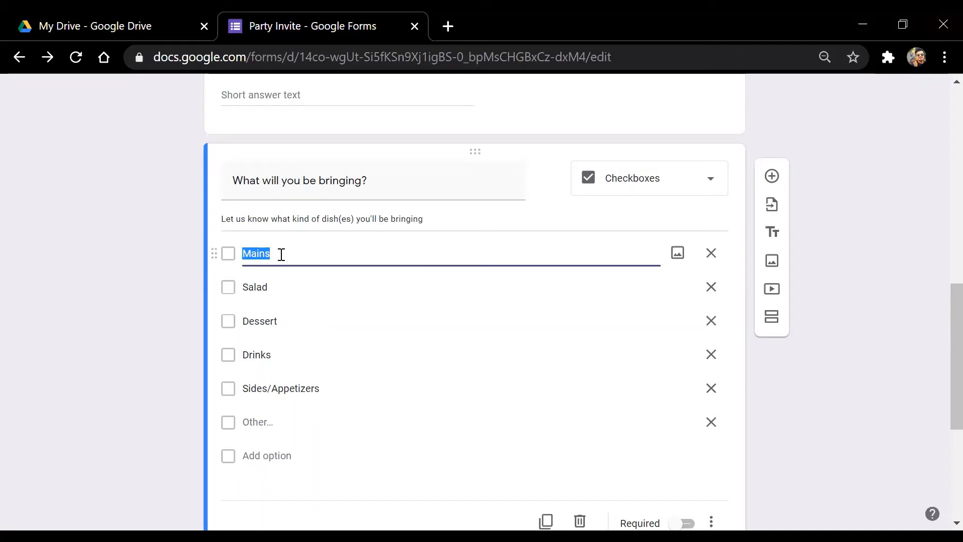
pyautogui.write('Gift')
pyautogui.click(867, 313)
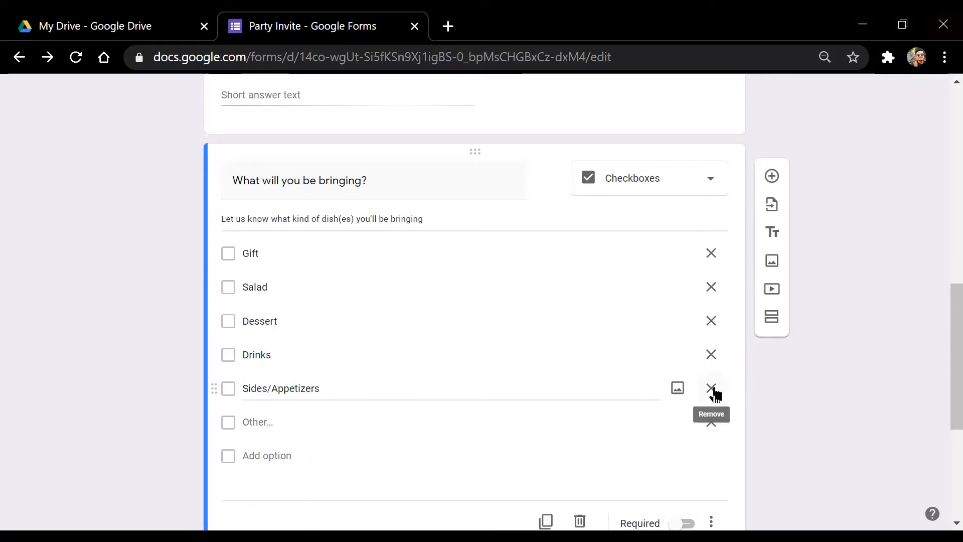
# - Remove the "Sides/Appetizers" option from "What will you be bringing?" and add three new options with default names
pyautogui.click(713, 389)
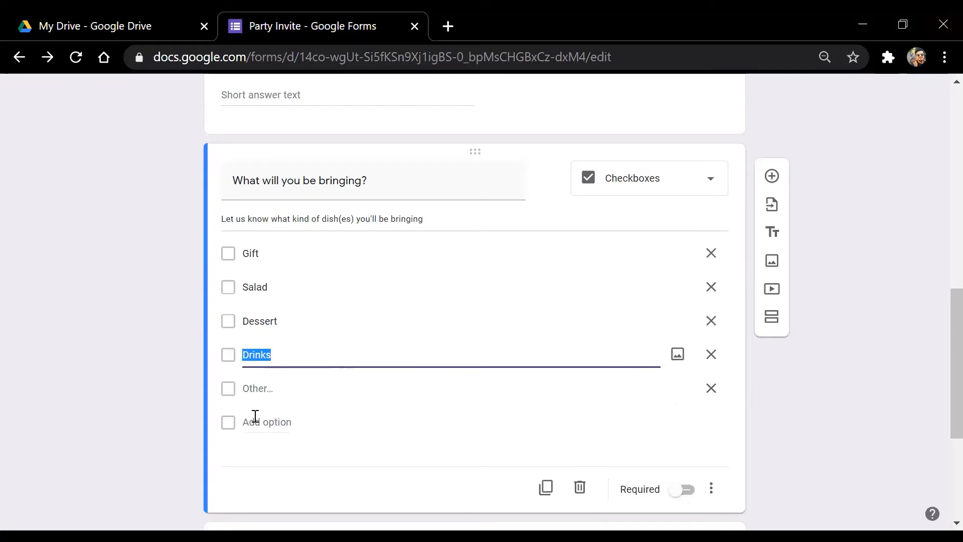
pyautogui.click(255, 421)
pyautogui.click(255, 455)
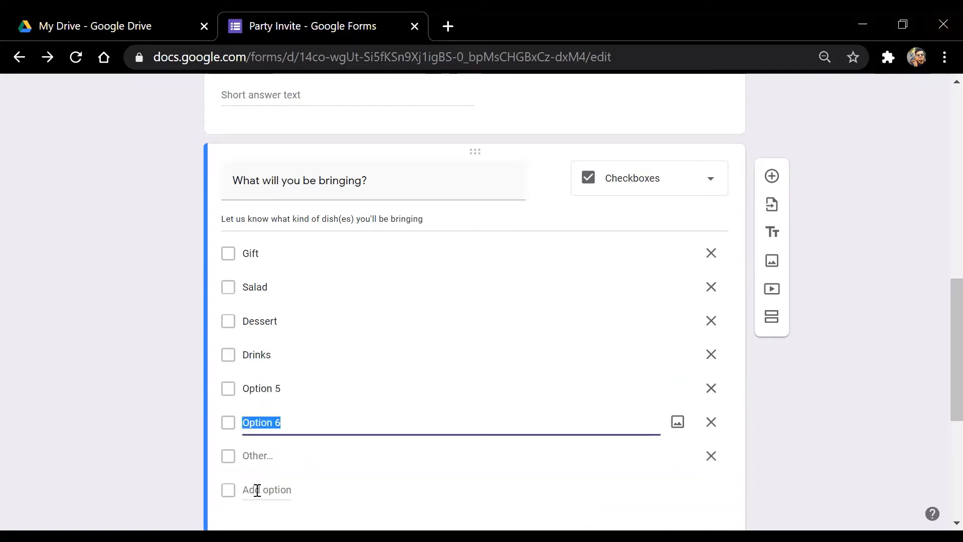
pyautogui.click(257, 490)
pyautogui.scroll(-2, 939, 339)
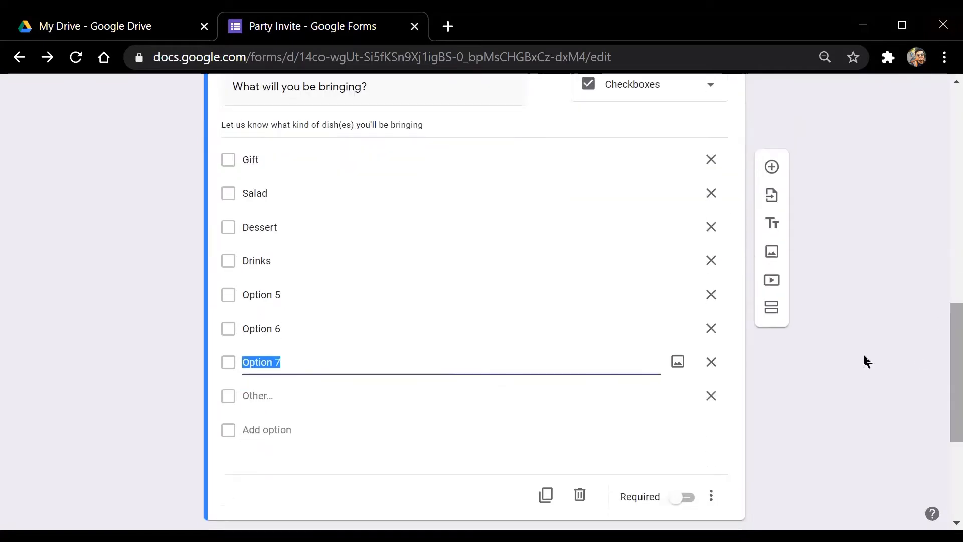
# - Remove the "Other" option and the options named Option 7, Option 6 and Option 5 from the question
pyautogui.click(711, 396)
pyautogui.click(711, 362)
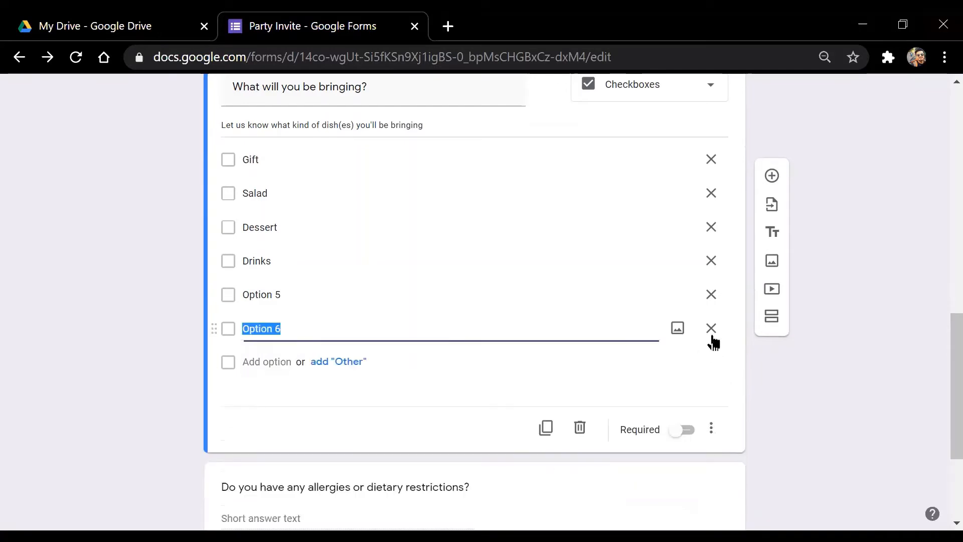
pyautogui.click(711, 329)
pyautogui.click(711, 294)
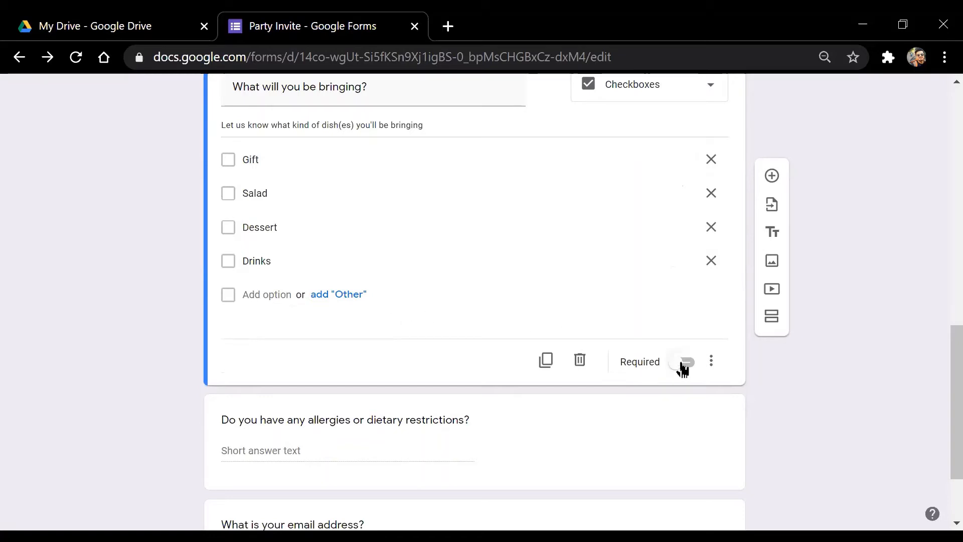
# - Make the "What will you be bringing?" question required and look back over the preceding questions
pyautogui.click(682, 361)
pyautogui.moveTo(939, 381); pyautogui.dragTo(939, 268)
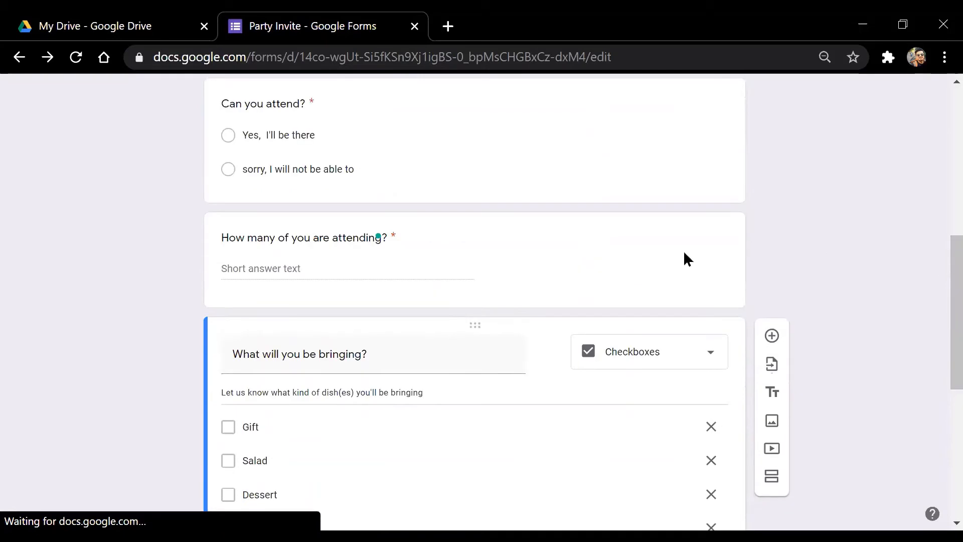
pyautogui.click(503, 257)
# - Make the "Do you have any allergies or dietary restrictions?" question required
pyautogui.moveTo(940, 311); pyautogui.dragTo(939, 458)
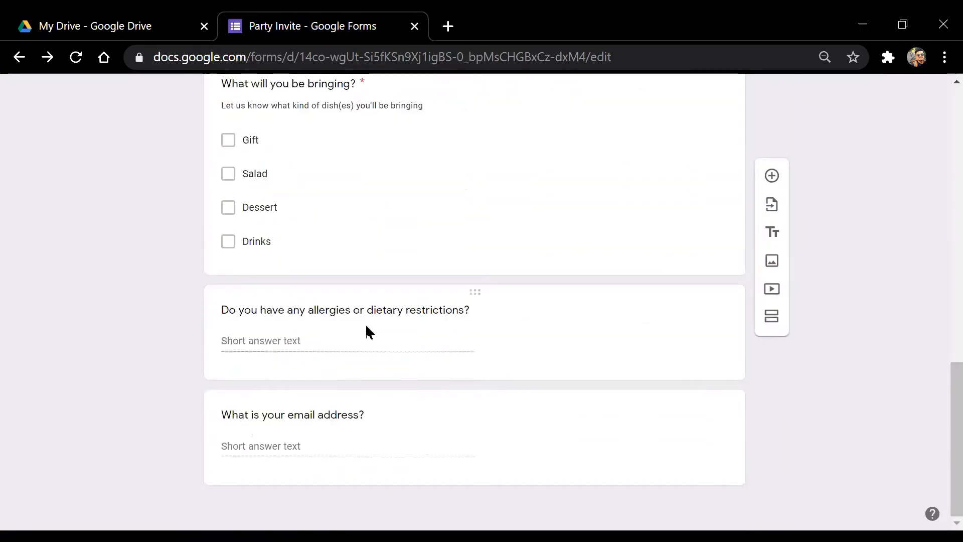
pyautogui.click(428, 334)
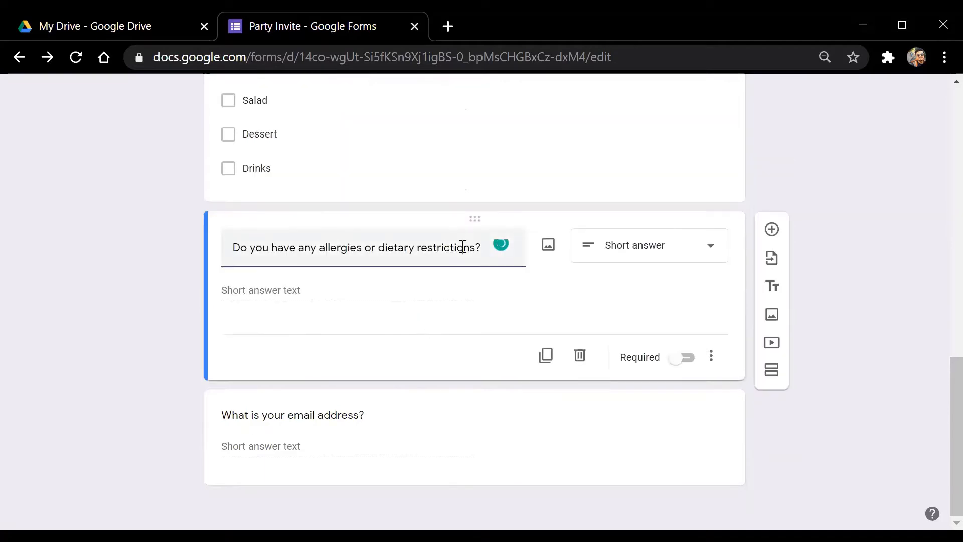
pyautogui.click(462, 247)
pyautogui.click(686, 360)
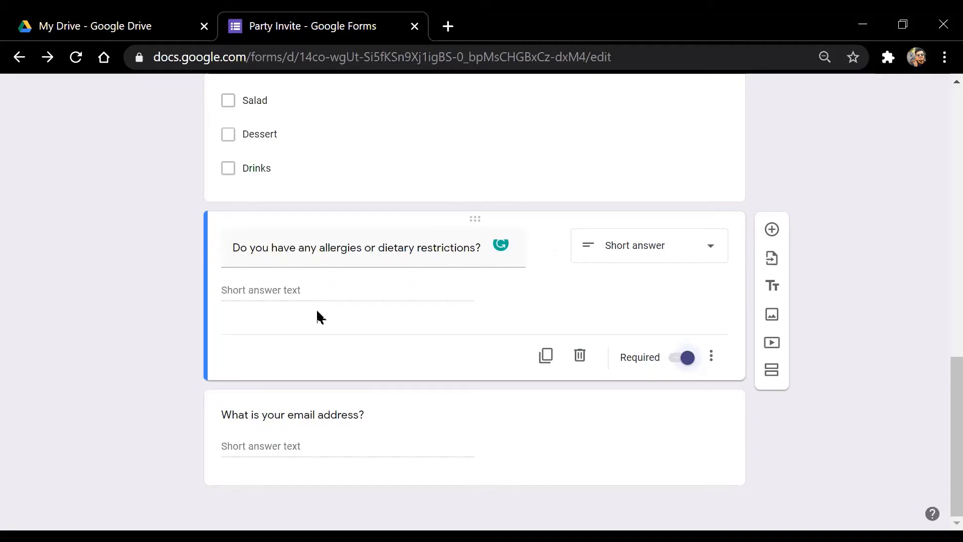
# - Move the "What is your email address?" question to the start of the form, above "What is your name?"
pyautogui.click(326, 454)
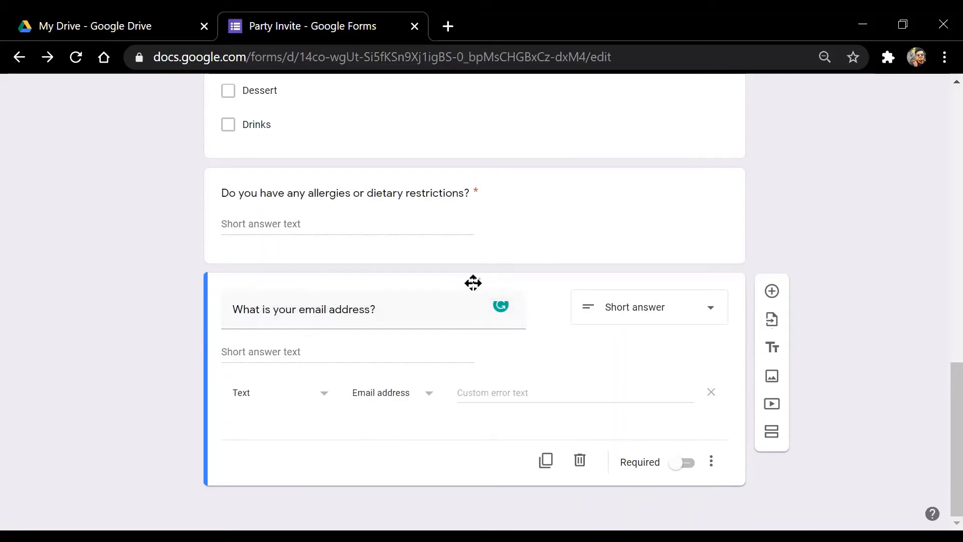
pyautogui.moveTo(473, 283); pyautogui.dragTo(423, 234)
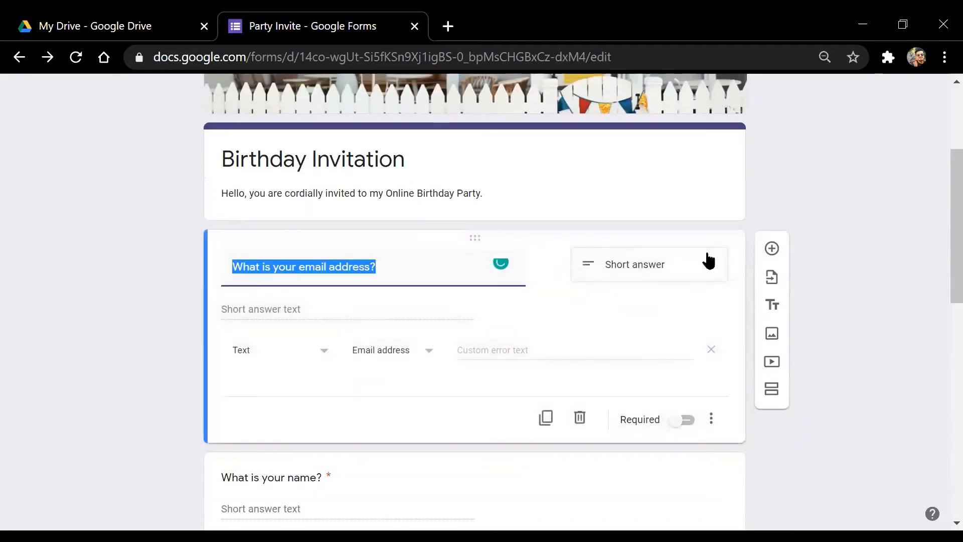
pyautogui.click(859, 241)
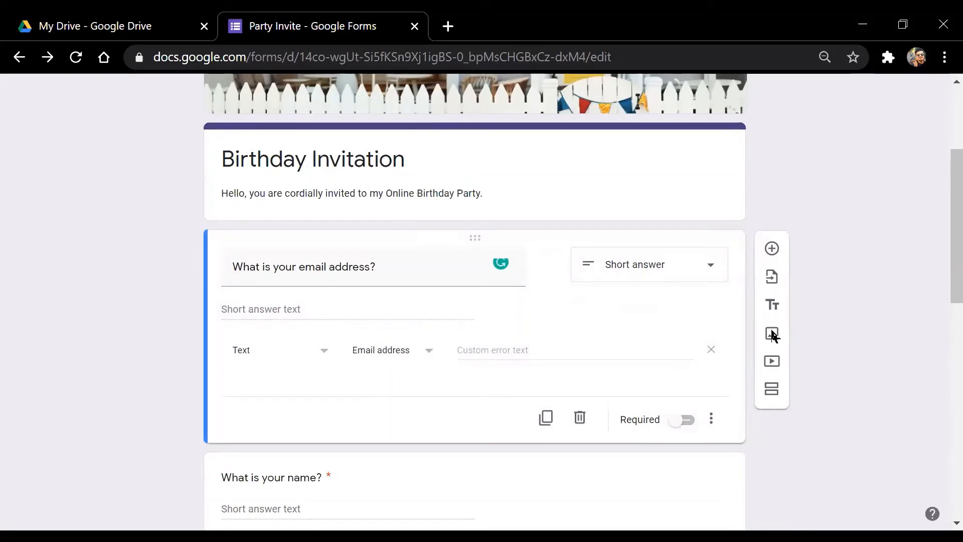
# - Make the "What is your email address?" question required and remove its response validation
pyautogui.click(677, 420)
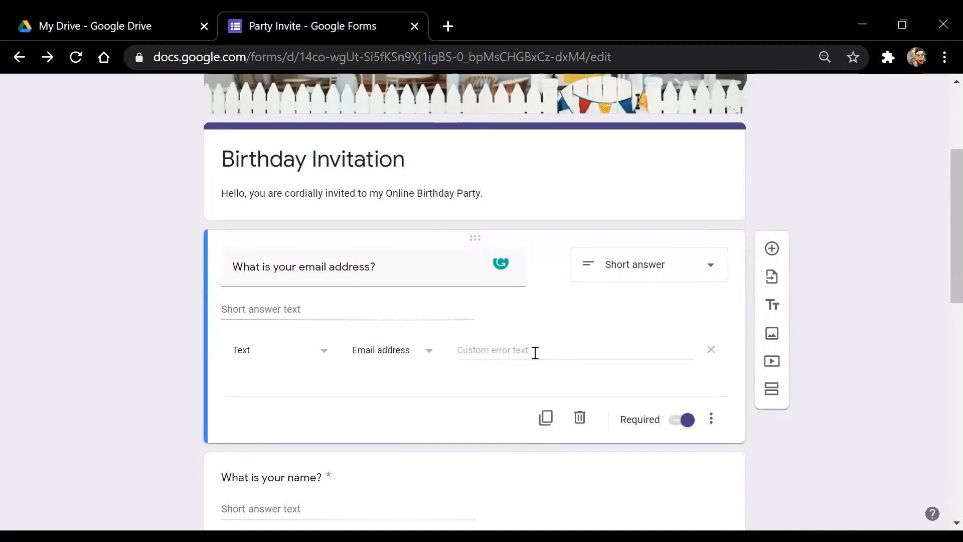
pyautogui.click(711, 349)
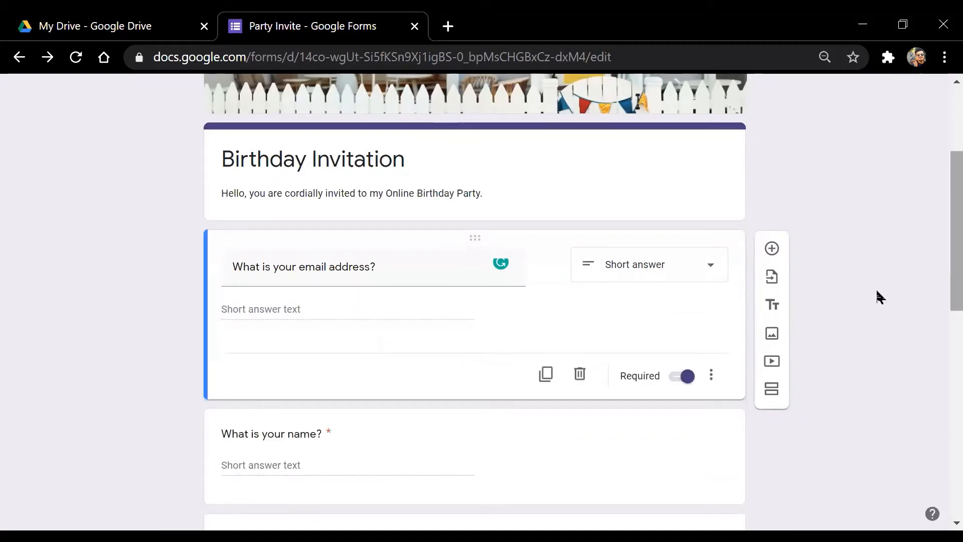
# - Look over the whole form to check the order of the questions and which ones are required
pyautogui.scroll(-12, 940, 233)
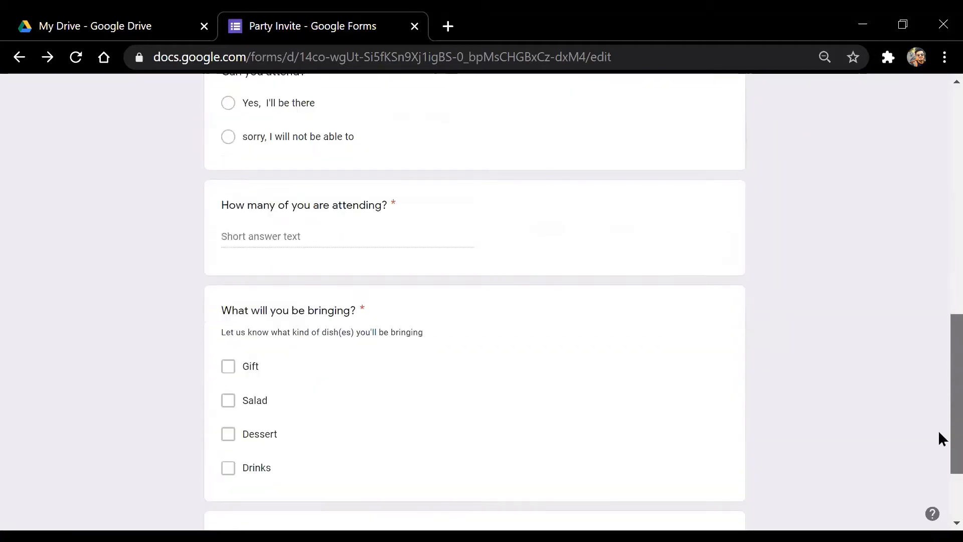
pyautogui.scroll(10, 941, 235)
pyautogui.scroll(5, 941, 233)
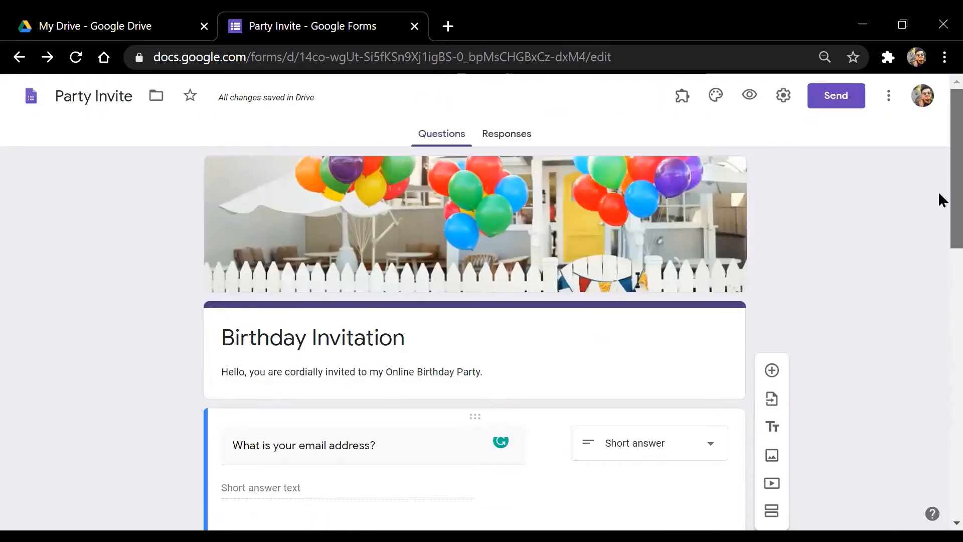
pyautogui.scroll(-1, 942, 228)
pyautogui.scroll(-12, 940, 229)
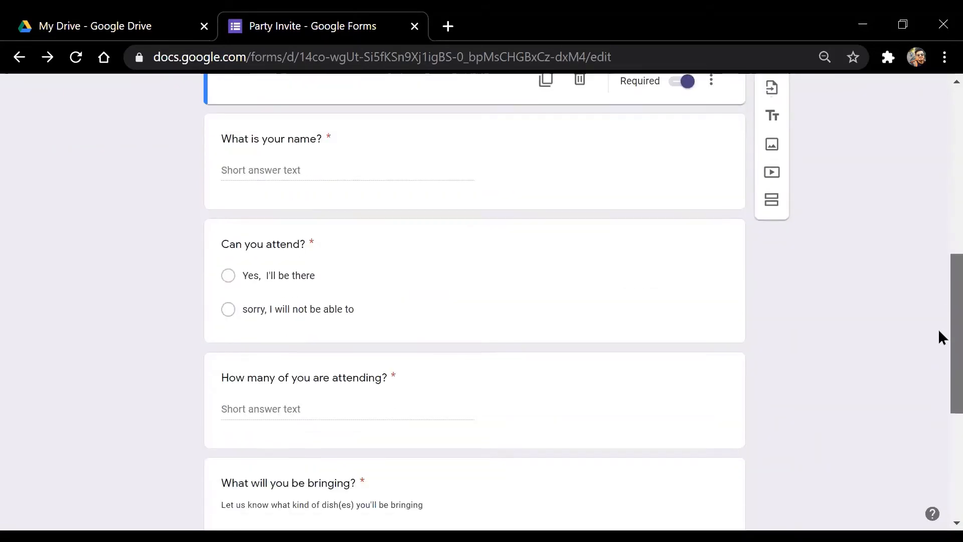
pyautogui.scroll(-2, 939, 422)
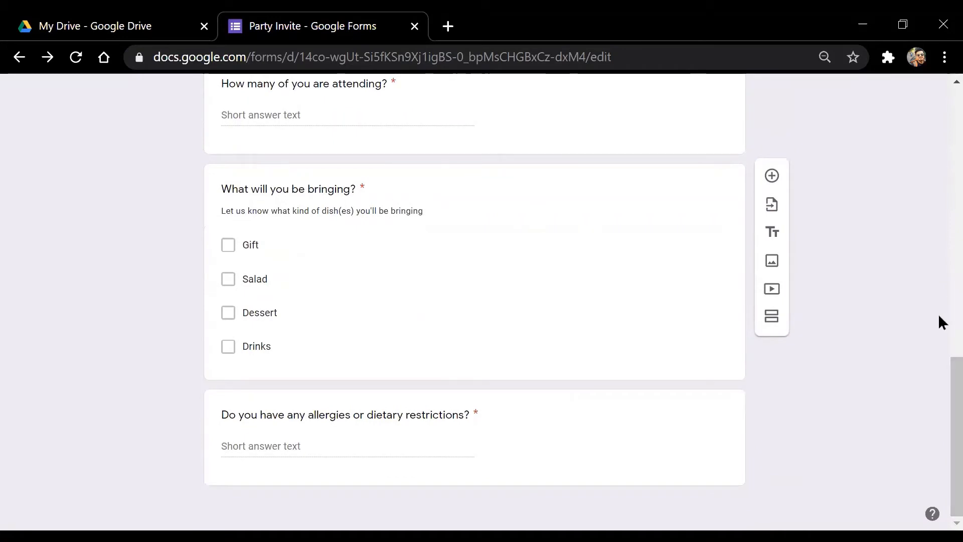
pyautogui.scroll(8, 940, 325)
pyautogui.scroll(6, 941, 172)
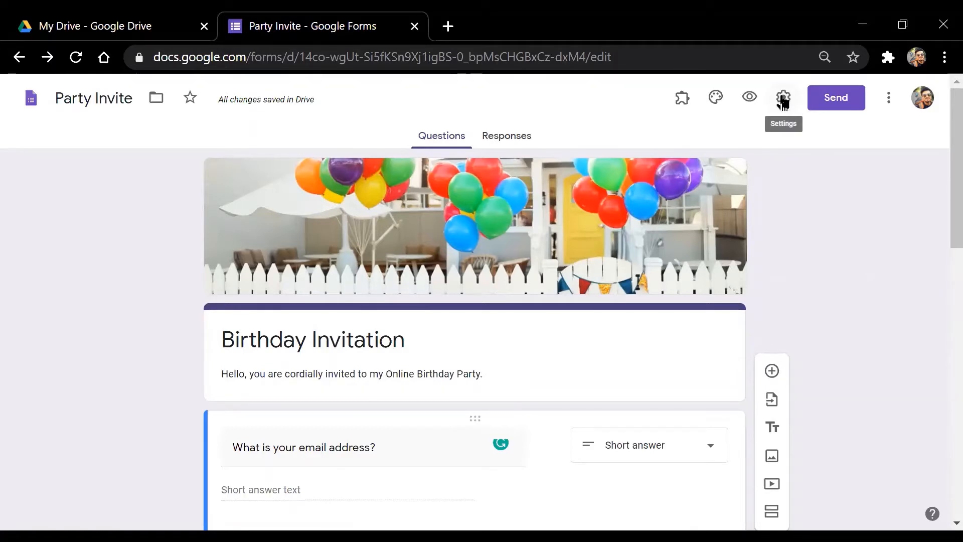
# - Check the form's general settings and look back over all the questions
pyautogui.click(783, 98)
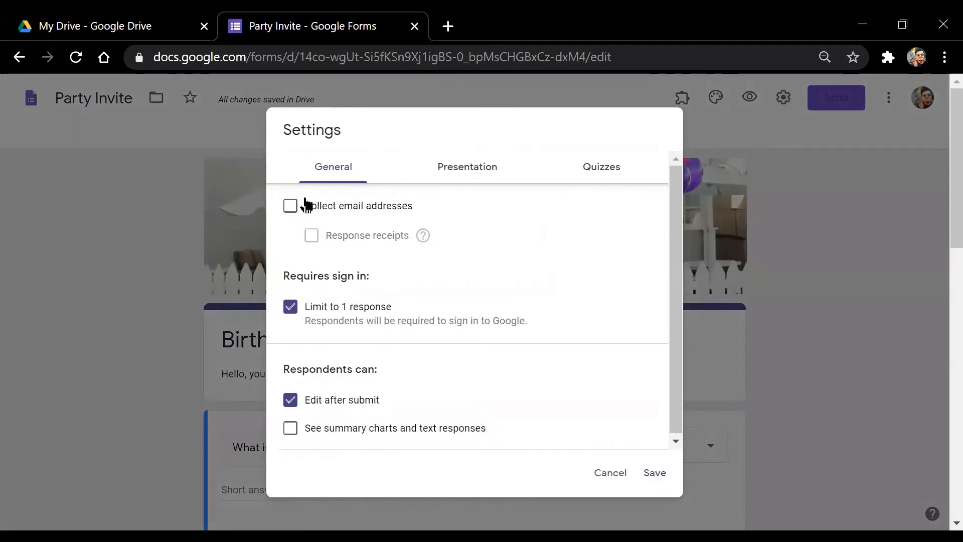
pyautogui.click(610, 474)
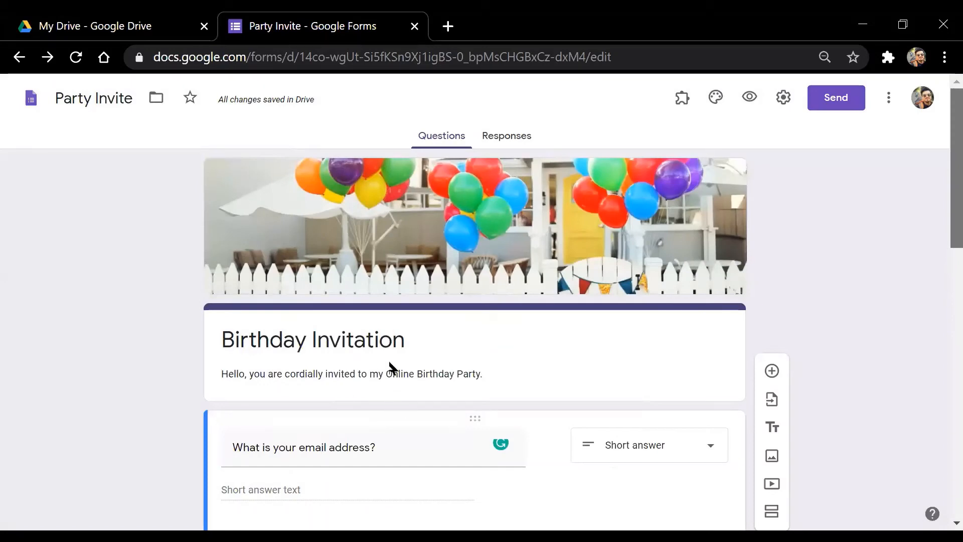
pyautogui.scroll(-3, 389, 351)
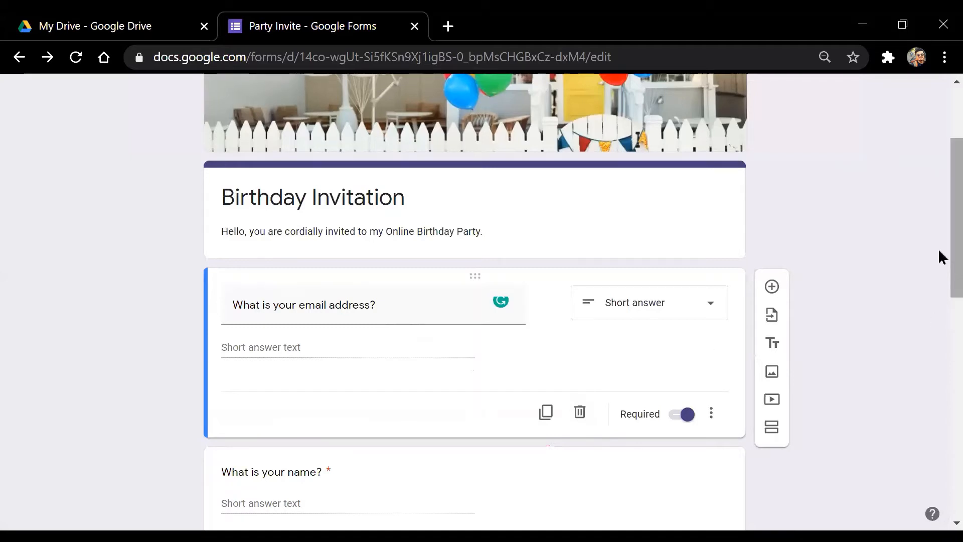
pyautogui.scroll(-1, 937, 256)
pyautogui.scroll(2, 937, 256)
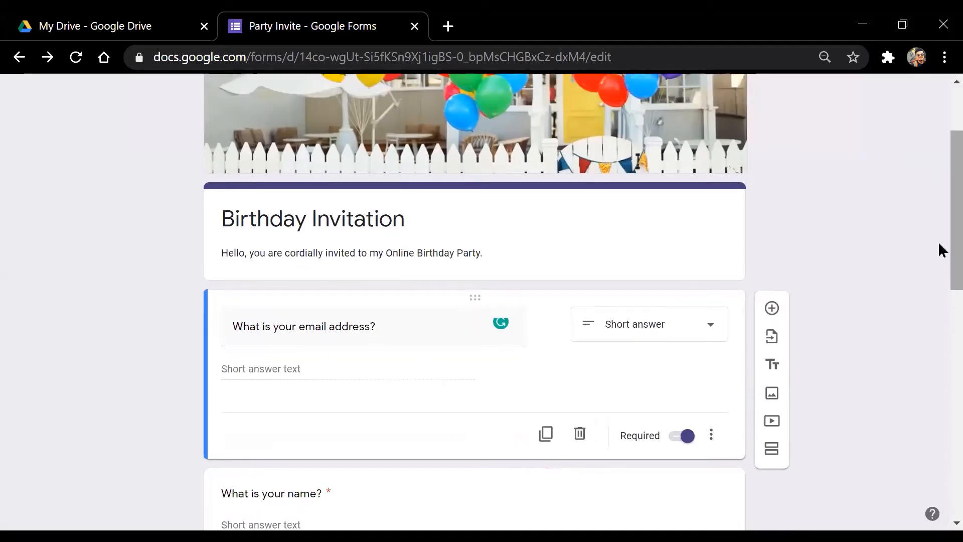
pyautogui.scroll(-10, 939, 273)
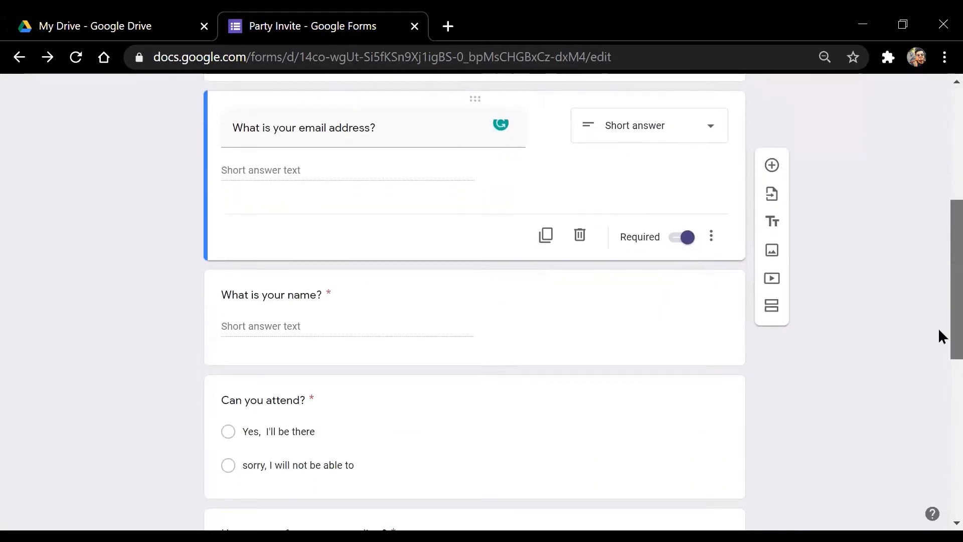
pyautogui.scroll(-2, 940, 443)
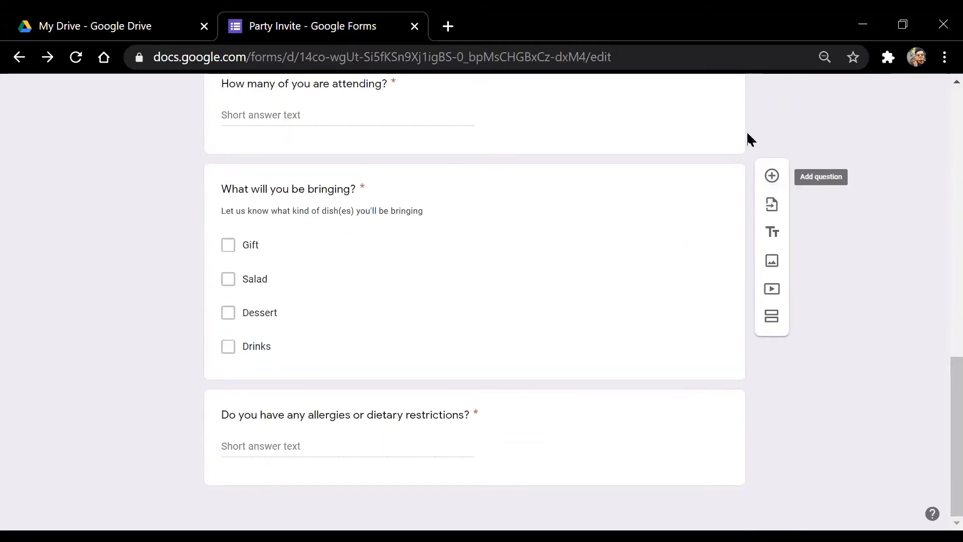
pyautogui.scroll(13, 941, 361)
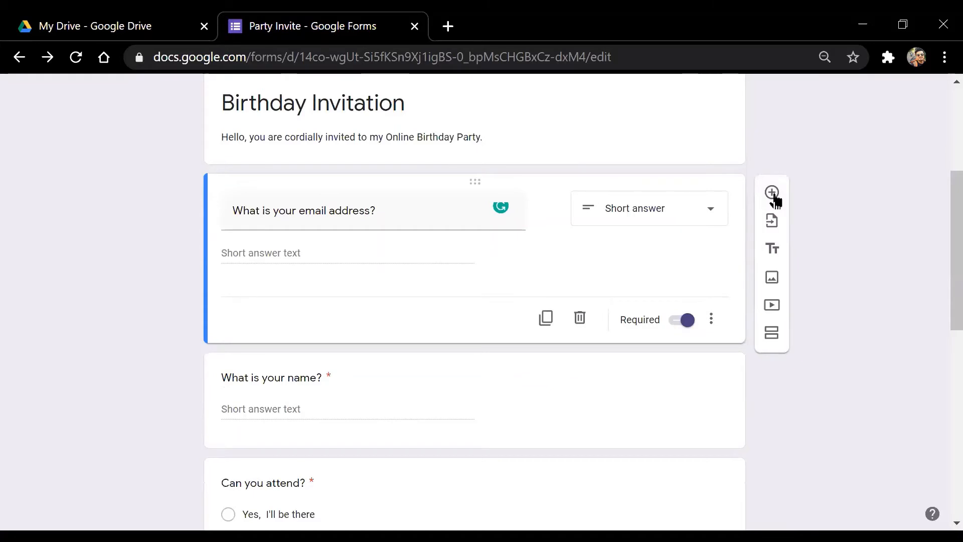
pyautogui.click(772, 195)
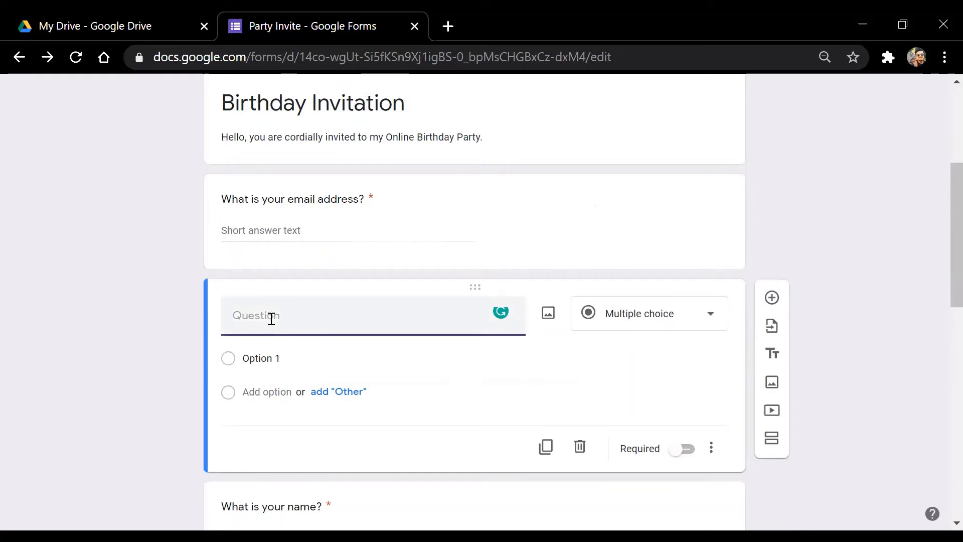
pyautogui.click(691, 324)
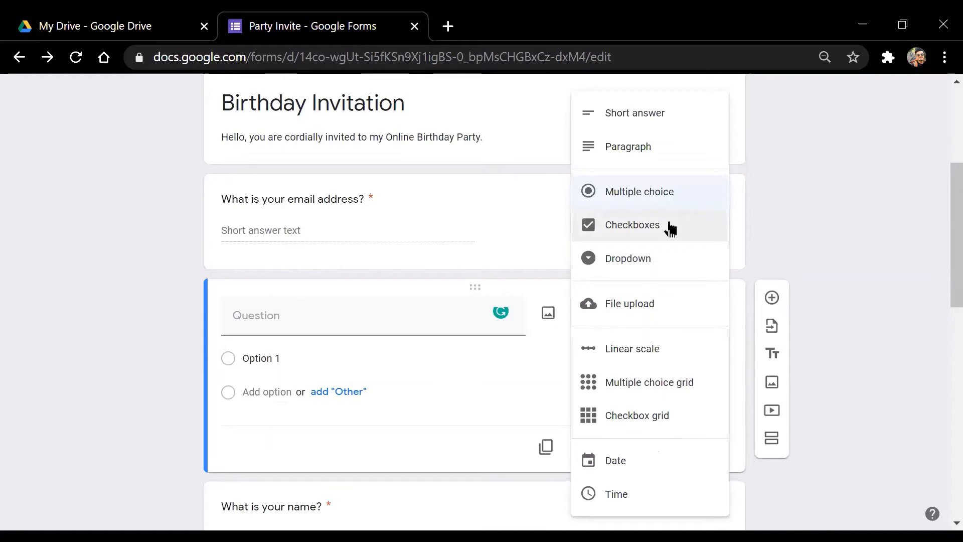
pyautogui.click(855, 237)
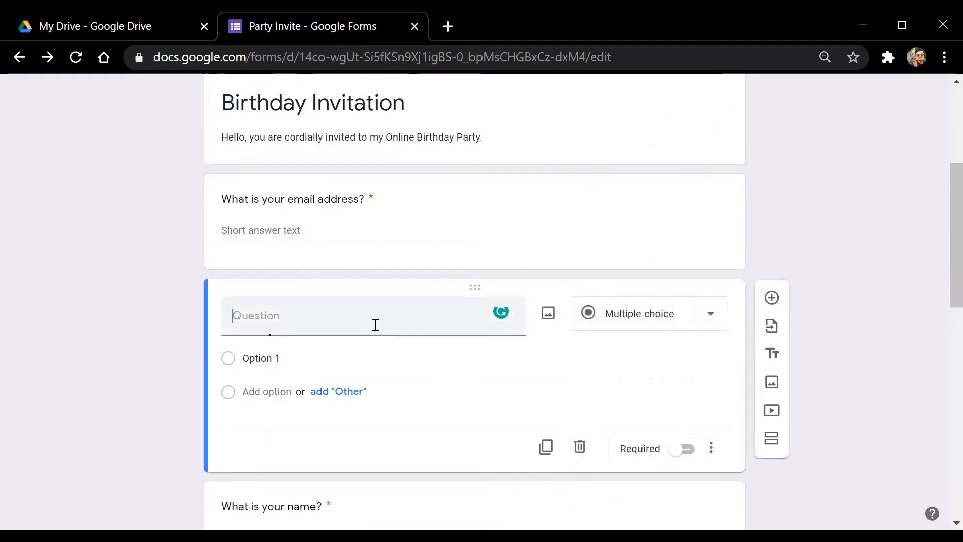
pyautogui.click(678, 324)
pyautogui.click(910, 270)
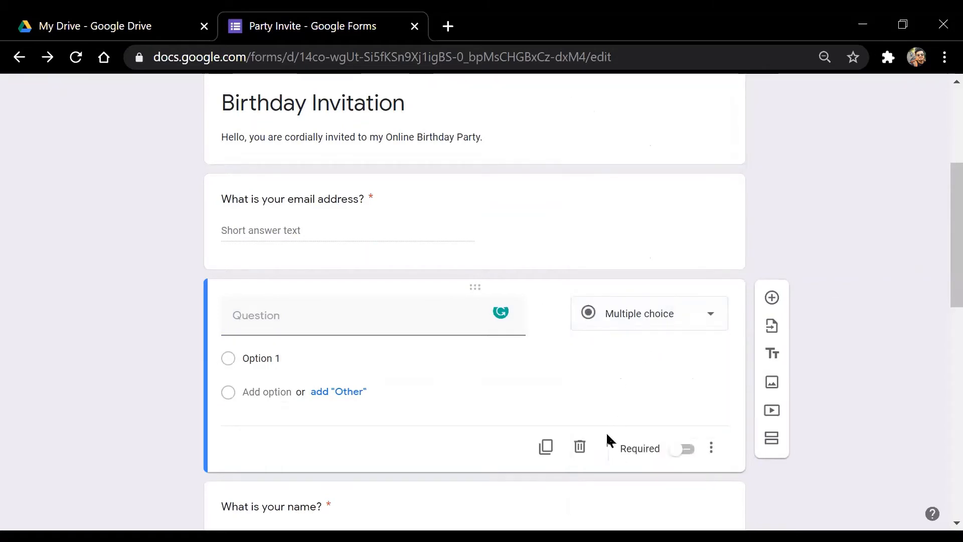
pyautogui.click(579, 445)
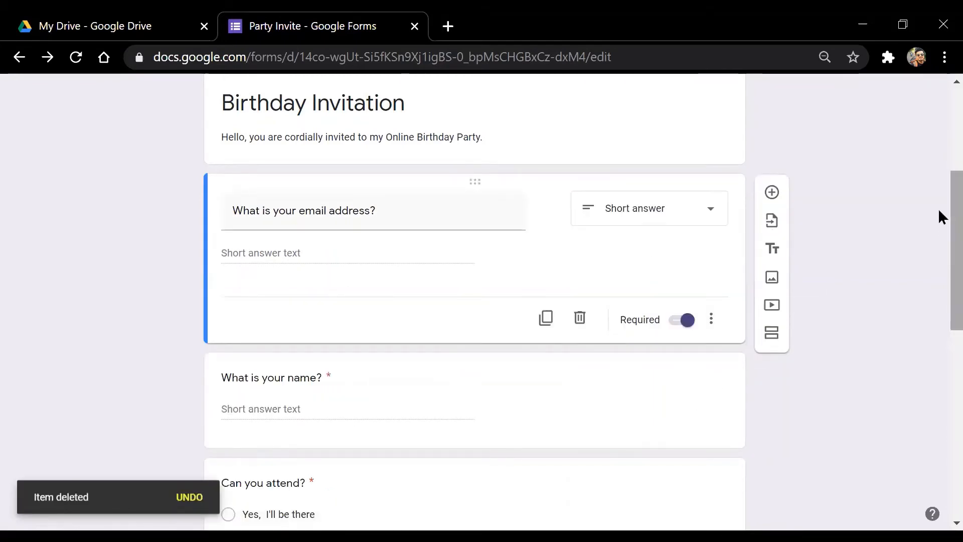
# - Check the email collection option in the form's general settings and leave the settings without changing them
pyautogui.scroll(2, 941, 214)
pyautogui.scroll(3, 941, 161)
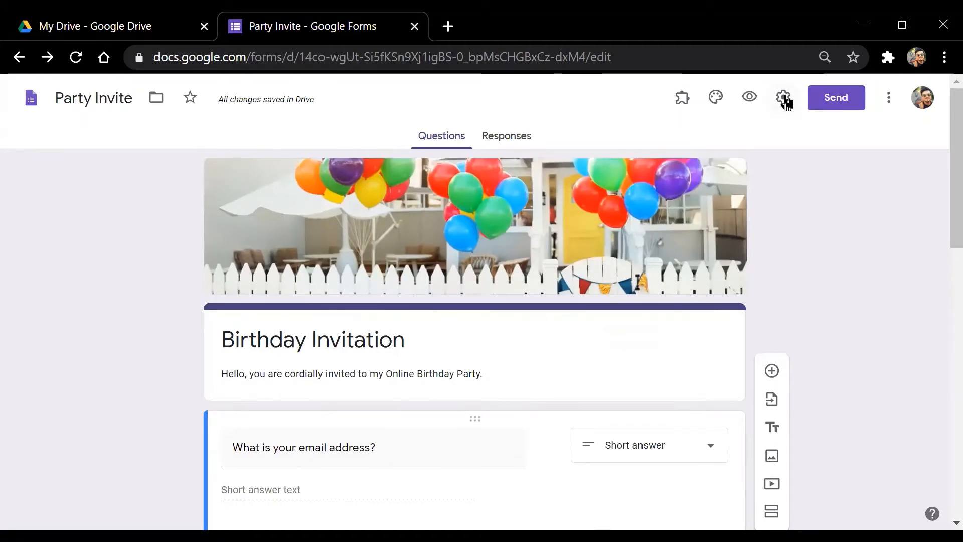
pyautogui.click(784, 100)
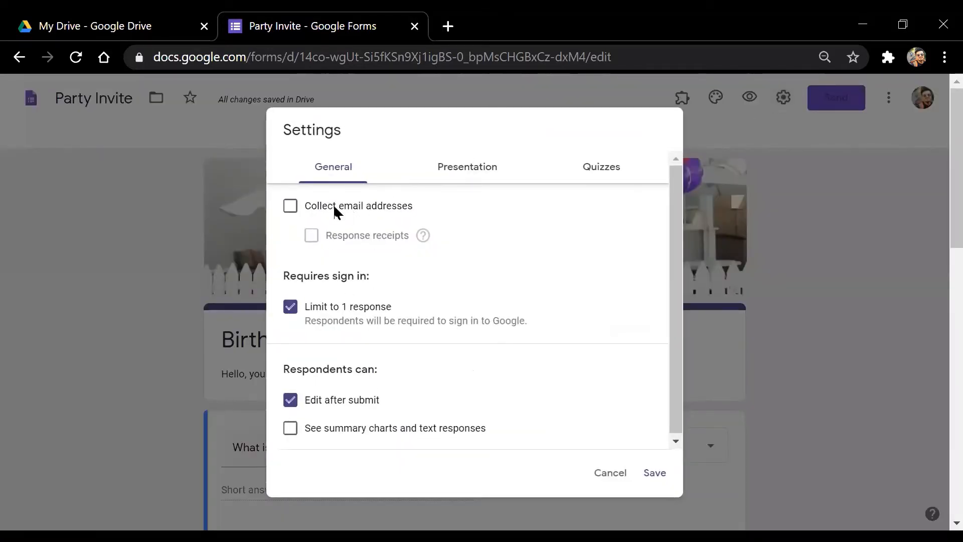
pyautogui.click(829, 391)
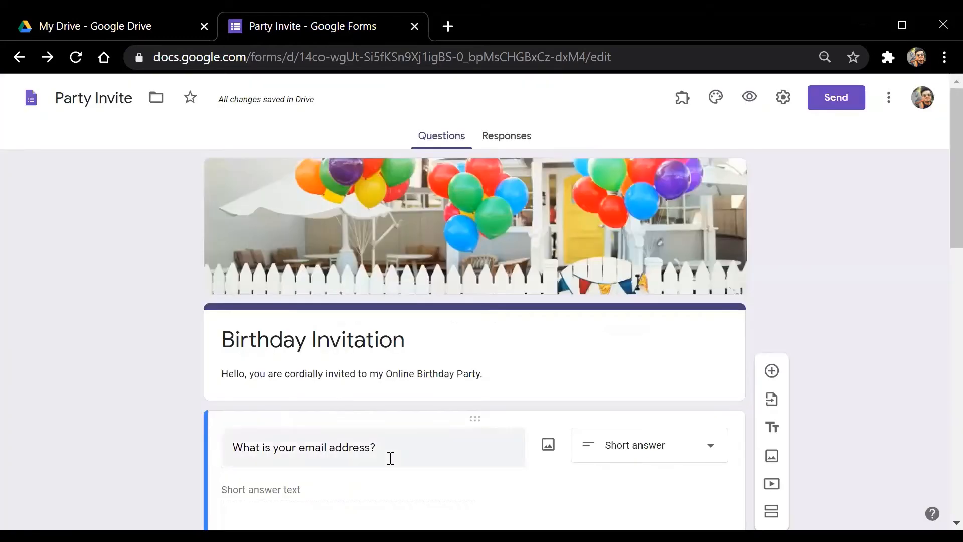
# - Delete the "What is your email address?" question from the form
pyautogui.scroll(-3, 939, 271)
pyautogui.moveTo(938, 261); pyautogui.dragTo(935, 257)
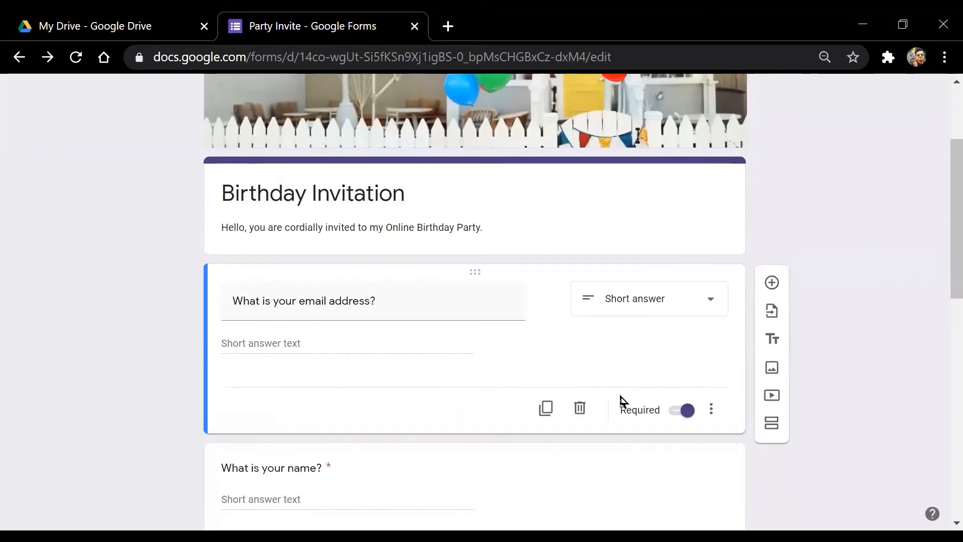
pyautogui.click(580, 413)
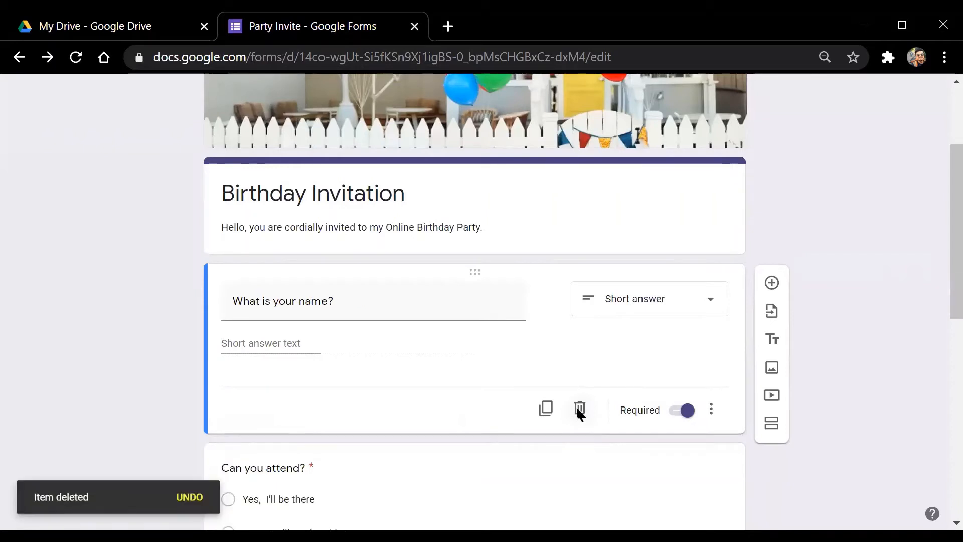
# - In the form's general settings, enable collecting email addresses and turn on response receipts with the Always option
pyautogui.scroll(3, 937, 264)
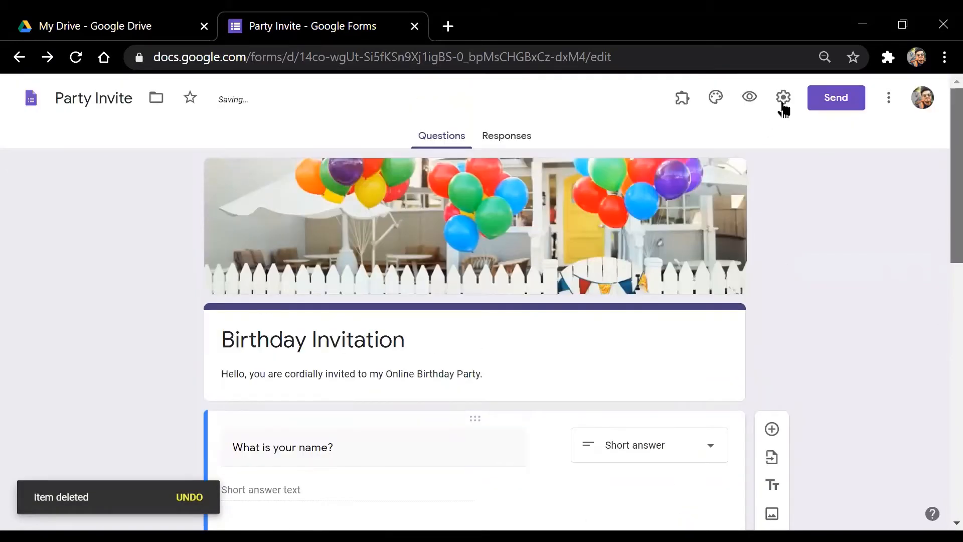
pyautogui.click(783, 98)
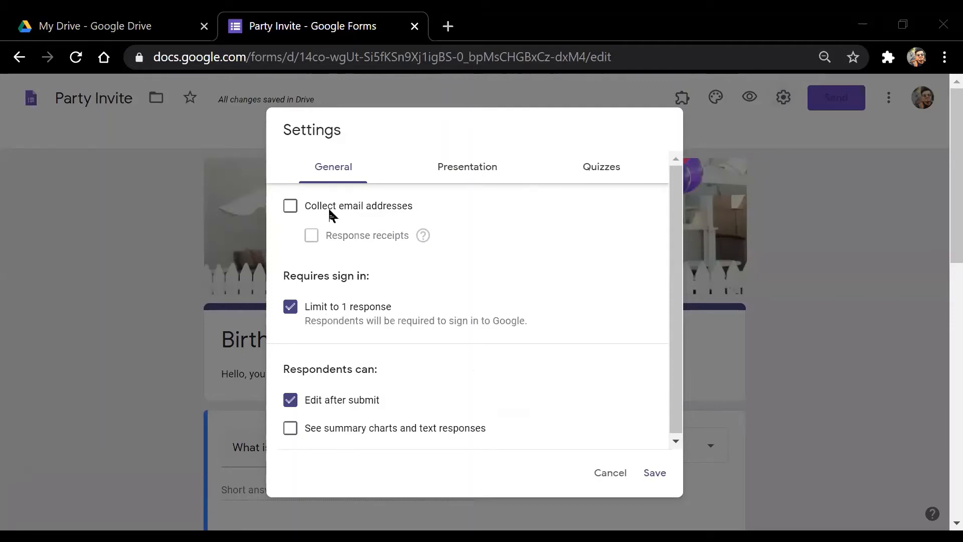
pyautogui.click(290, 206)
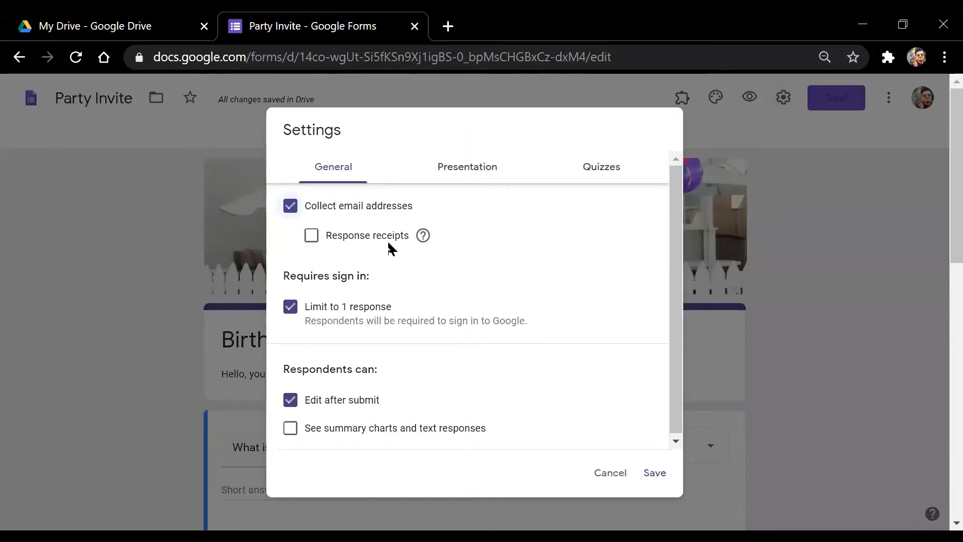
pyautogui.click(312, 239)
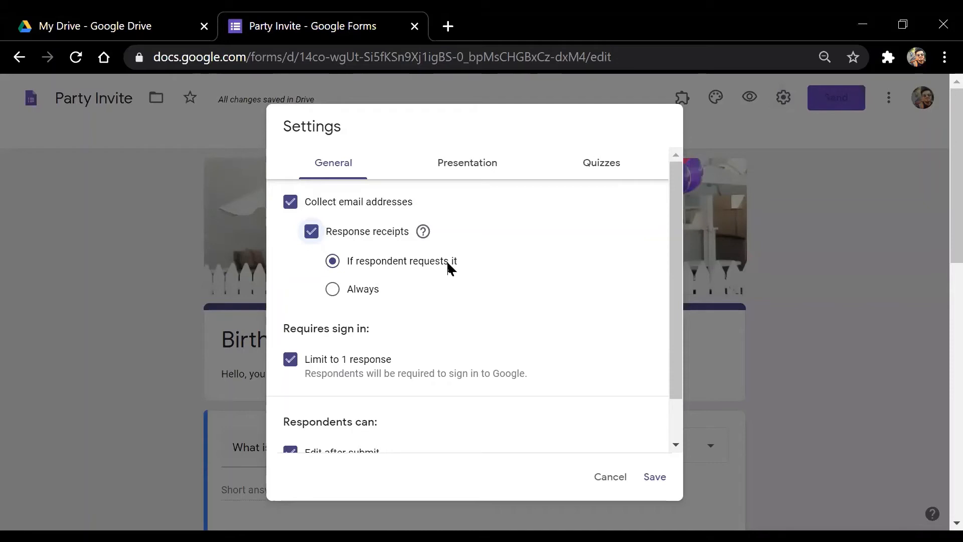
pyautogui.click(334, 292)
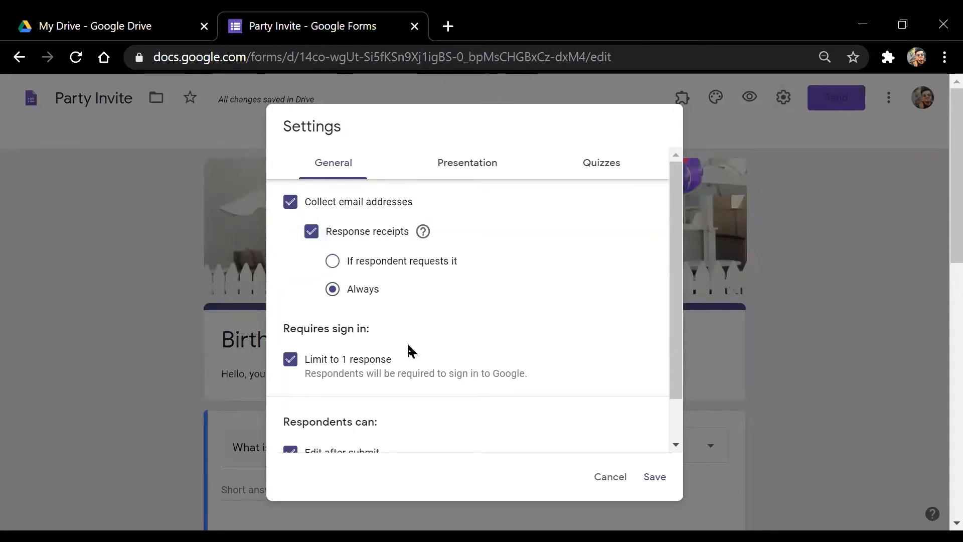
# - Save the form's general settings and check the email address field in the form's heading section
pyautogui.click(653, 476)
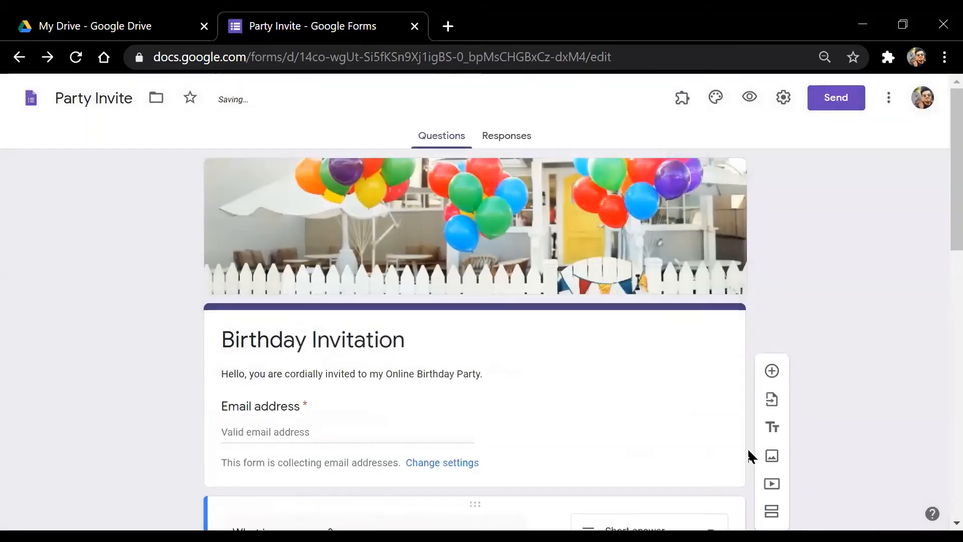
pyautogui.scroll(-4, 939, 193)
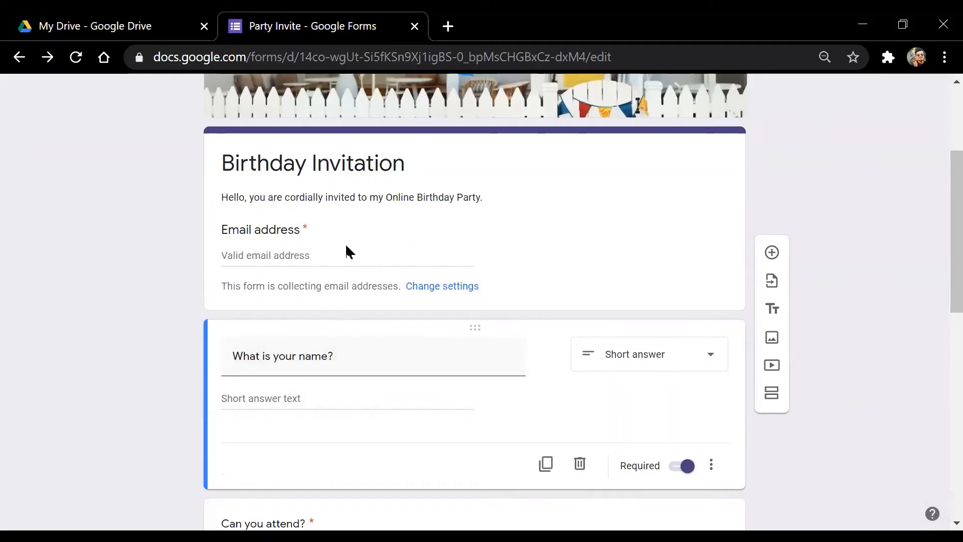
pyautogui.click(267, 261)
pyautogui.scroll(4, 939, 173)
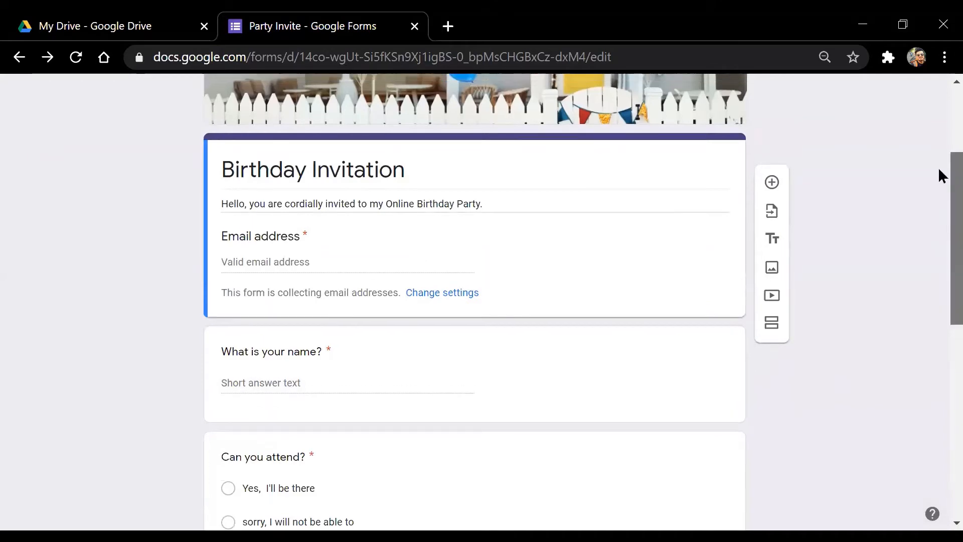
# - In the form's general settings, turn email collection off and on again and re-enable response receipts with the Always option
pyautogui.click(783, 97)
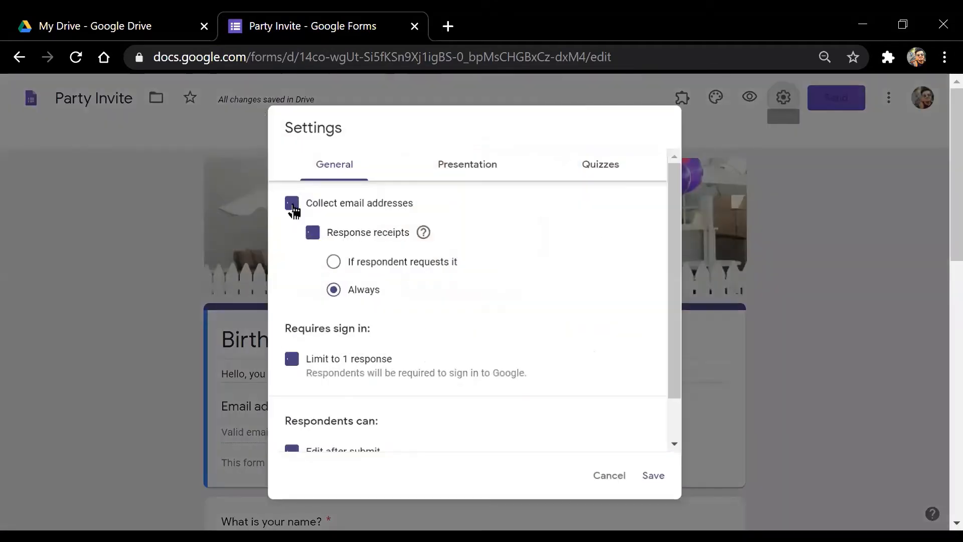
pyautogui.click(290, 206)
pyautogui.click(290, 206)
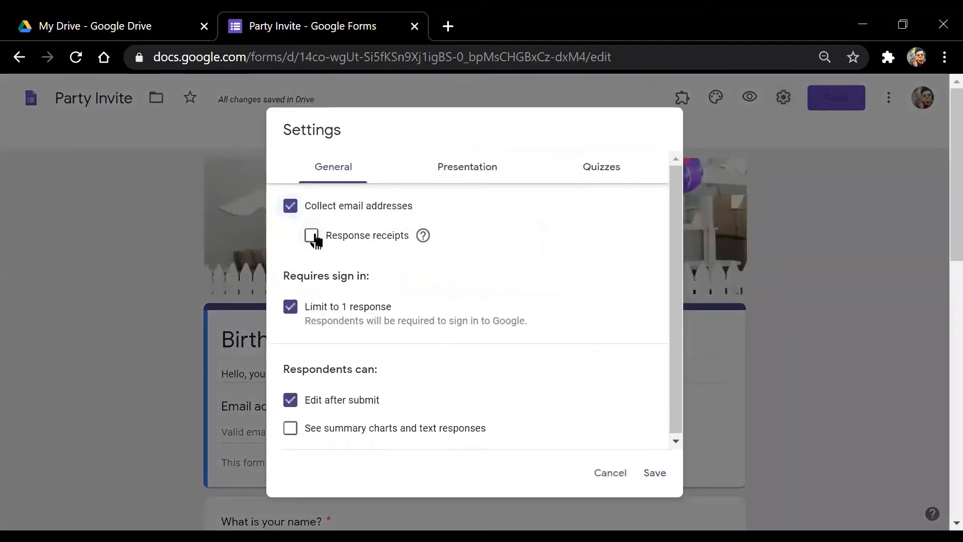
pyautogui.click(313, 237)
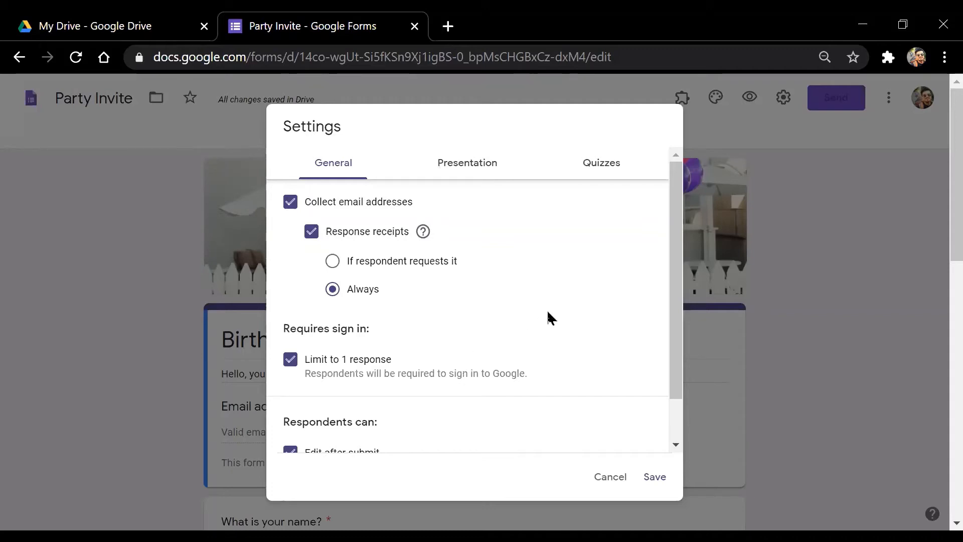
# - Disable the Edit after submit option for respondents and save the form's general settings
pyautogui.moveTo(672, 279); pyautogui.dragTo(679, 314)
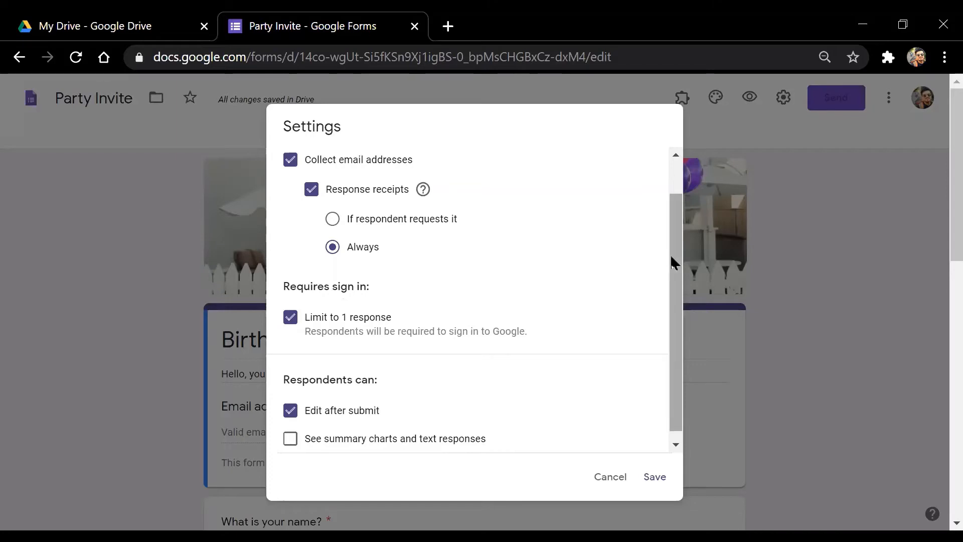
pyautogui.moveTo(672, 263); pyautogui.dragTo(675, 279)
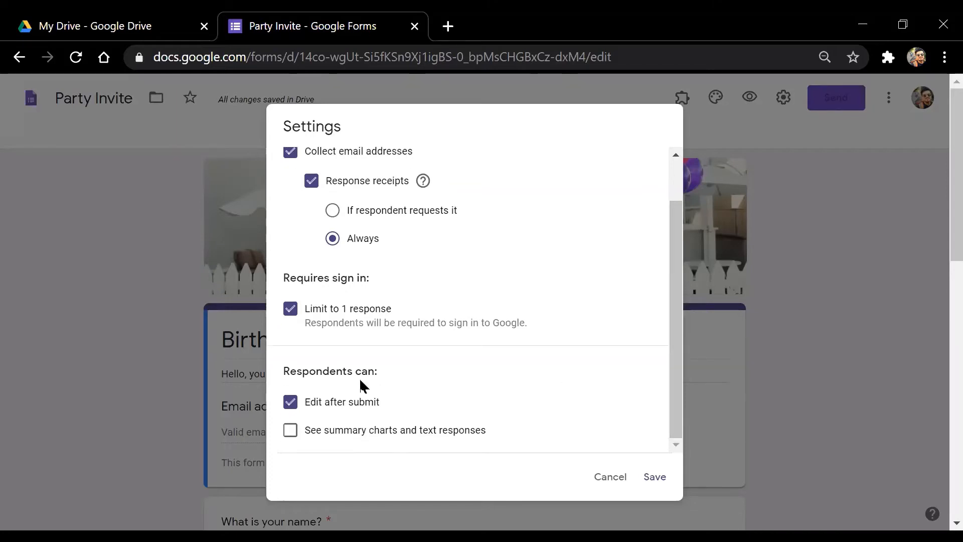
pyautogui.moveTo(352, 371)
pyautogui.mouseDown()
pyautogui.moveTo(287, 373)
pyautogui.moveTo(354, 372)
pyautogui.mouseUp()
pyautogui.click(286, 374)
pyautogui.click(410, 380)
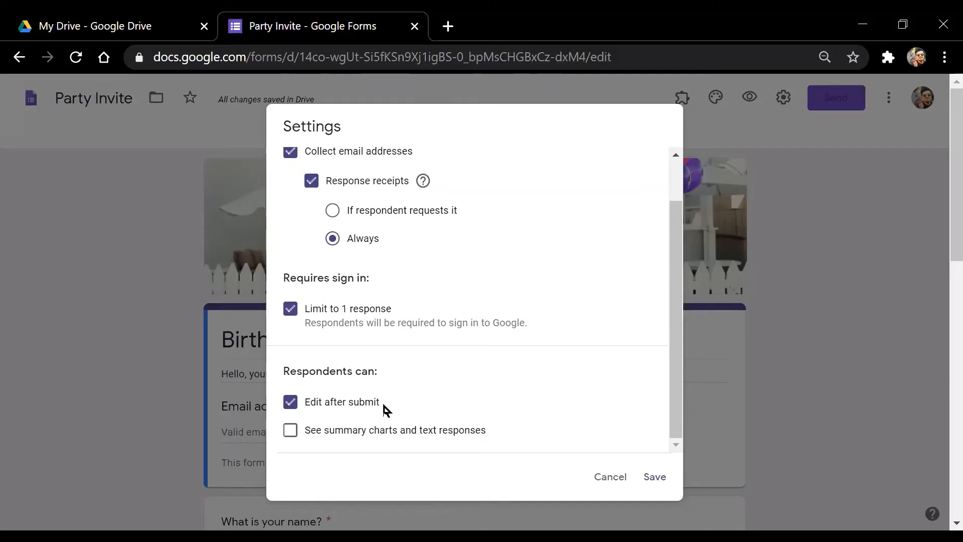
pyautogui.click(292, 405)
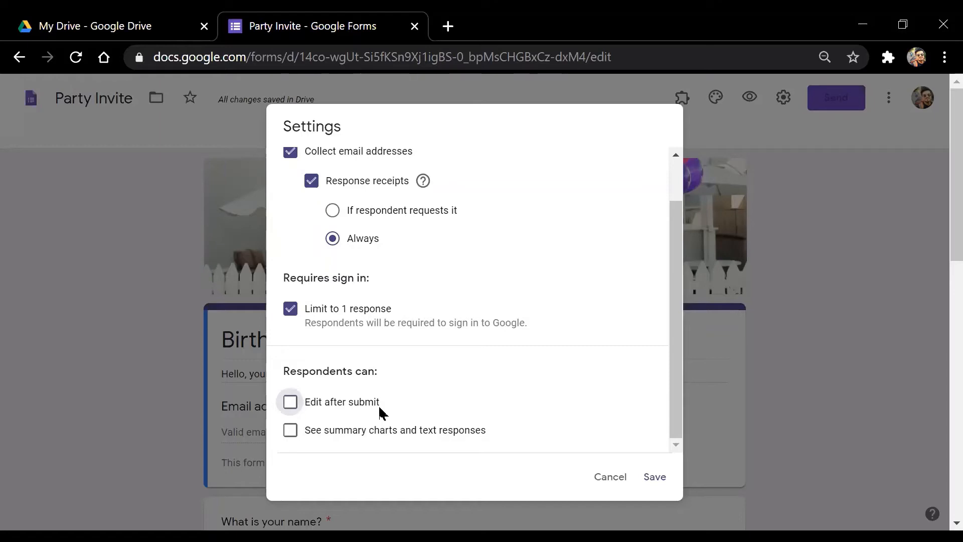
pyautogui.click(293, 403)
pyautogui.click(293, 403)
pyautogui.click(288, 409)
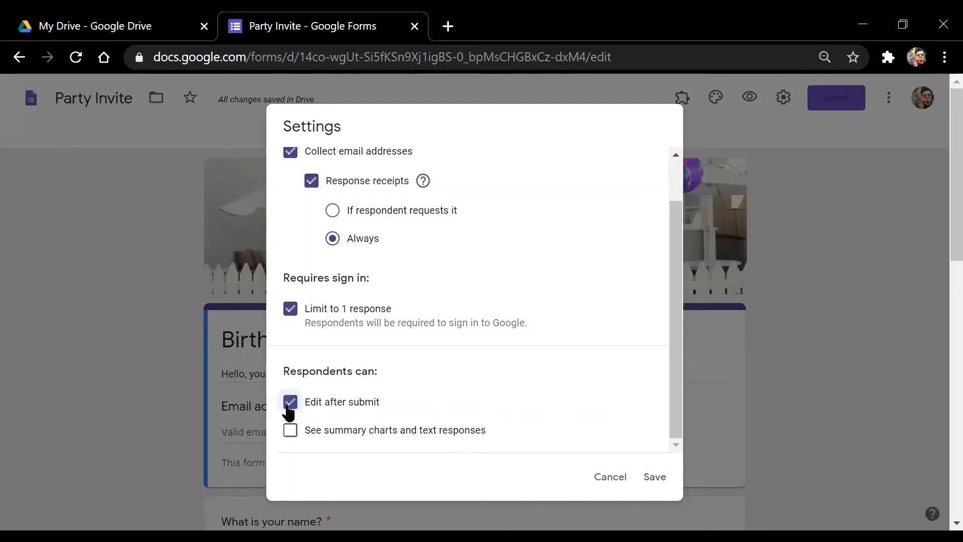
pyautogui.click(289, 407)
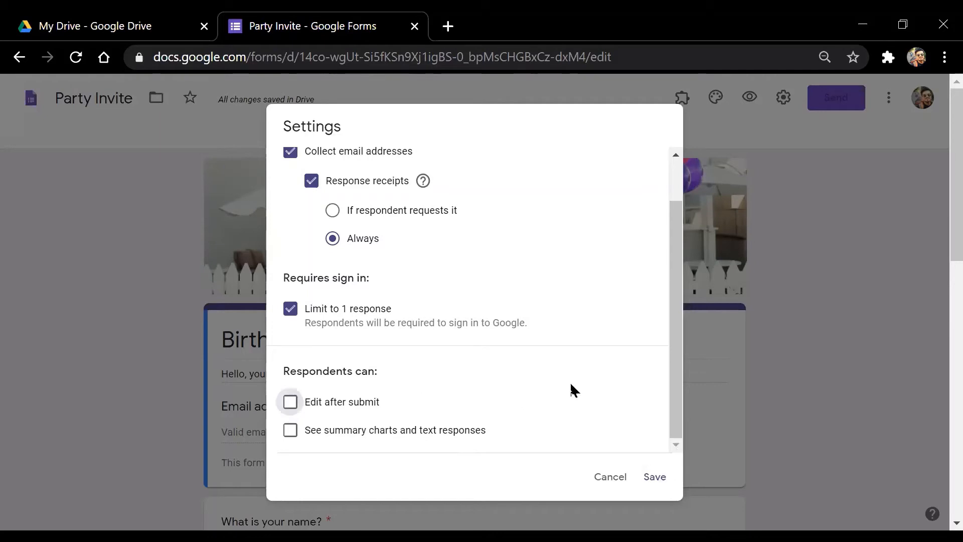
pyautogui.click(649, 474)
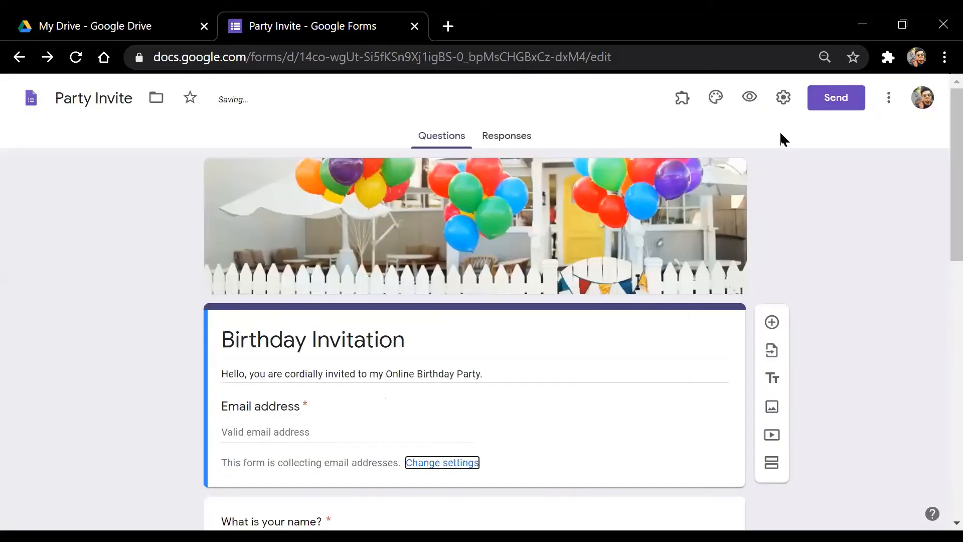
# - In the form's presentation settings, replace the confirmation message with "Thanks for accepting the invite. You're most welcome."
pyautogui.click(783, 97)
pyautogui.click(484, 172)
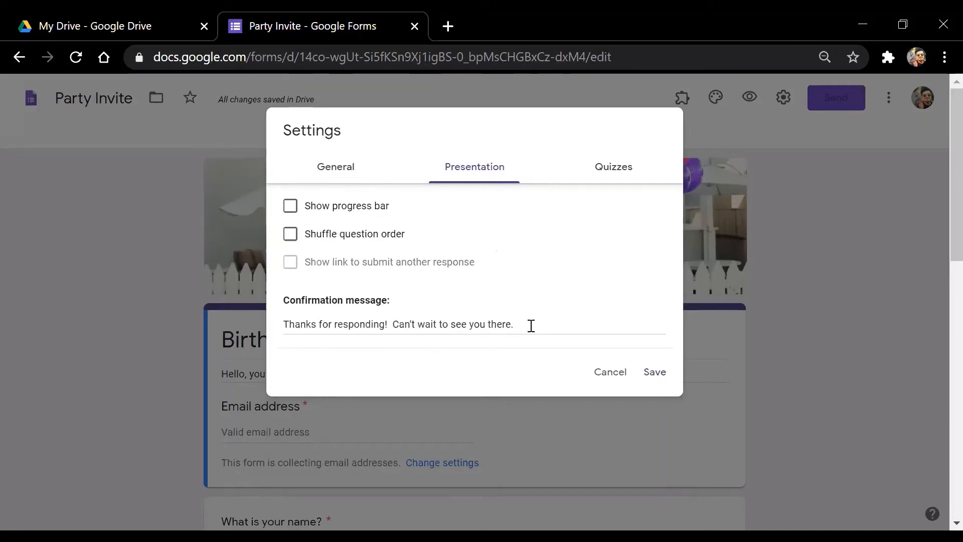
pyautogui.moveTo(530, 325); pyautogui.dragTo(377, 318)
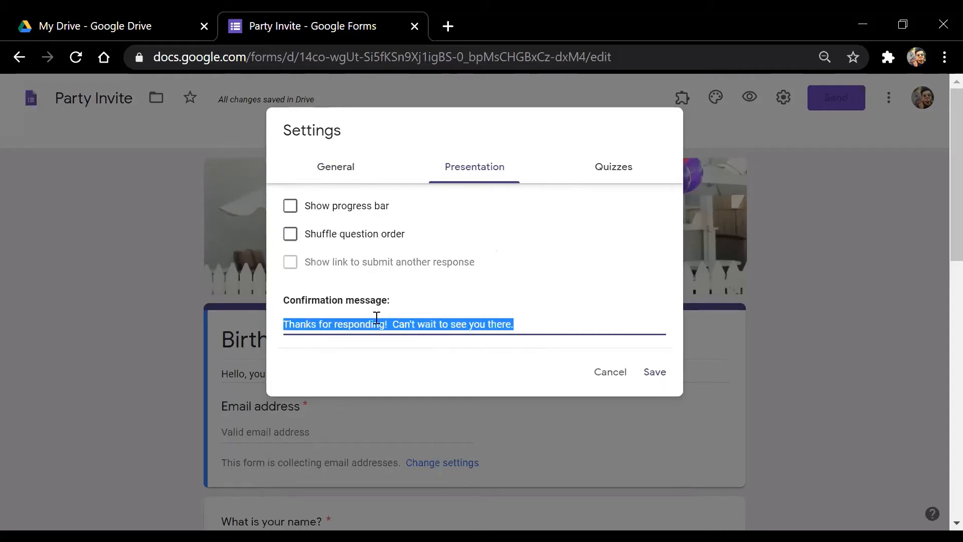
pyautogui.moveTo(540, 322); pyautogui.dragTo(273, 325)
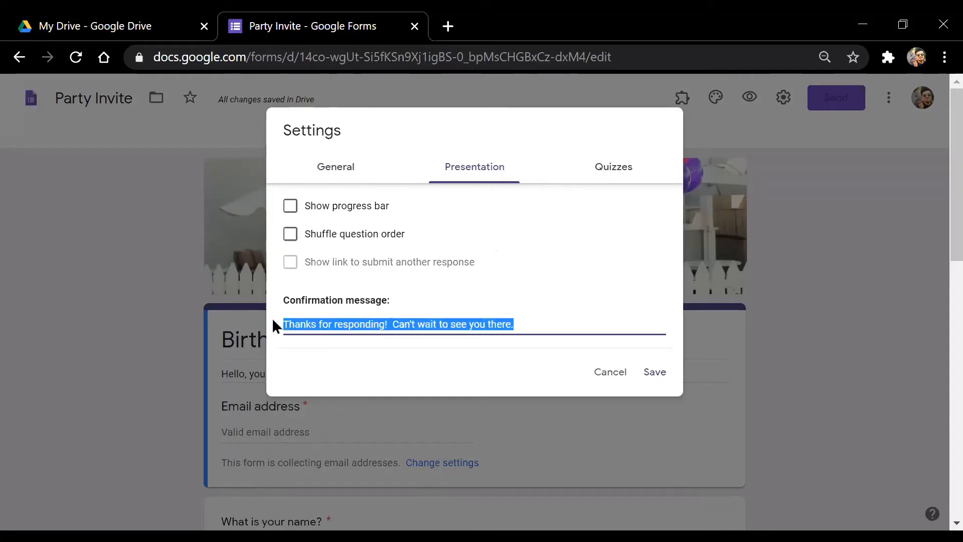
pyautogui.write('Thank')
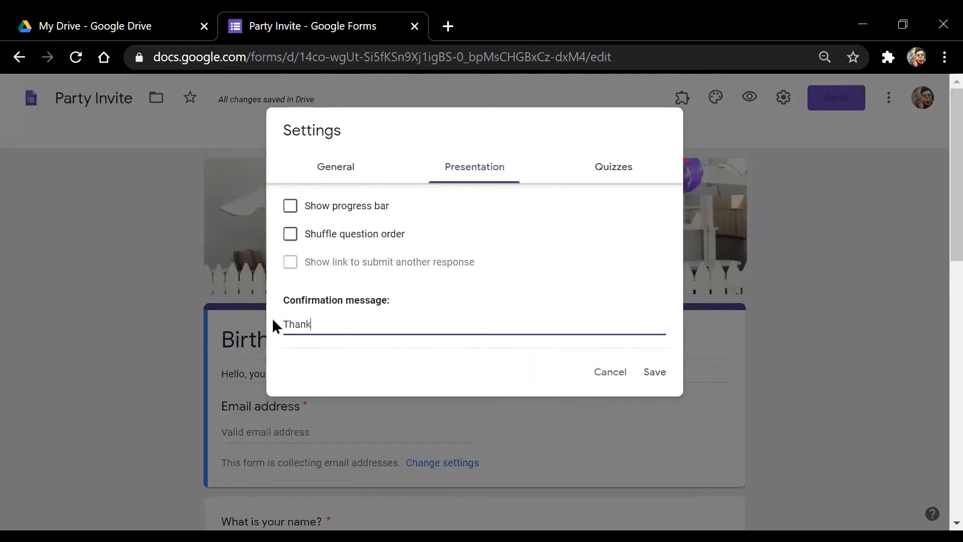
pyautogui.write('s for accepting the i')
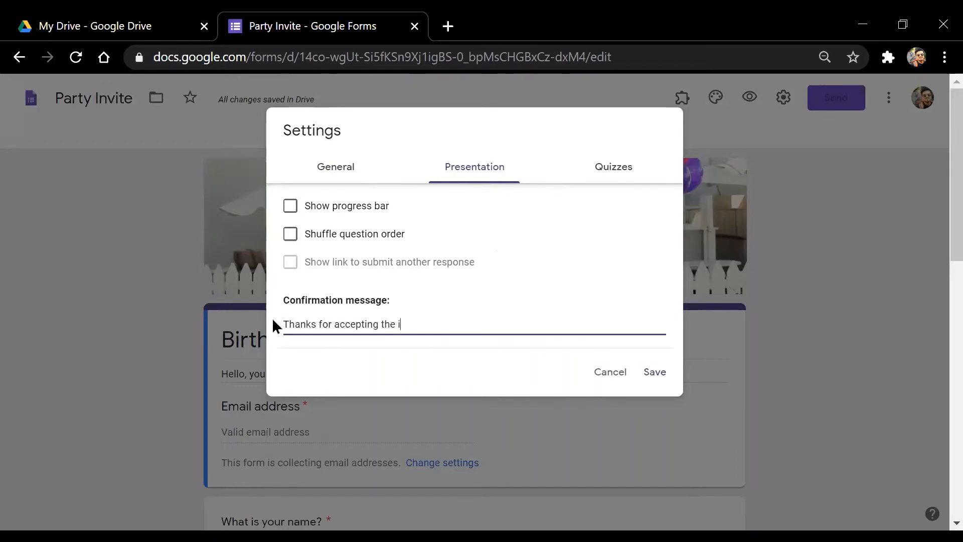
pyautogui.write('nvite. You')
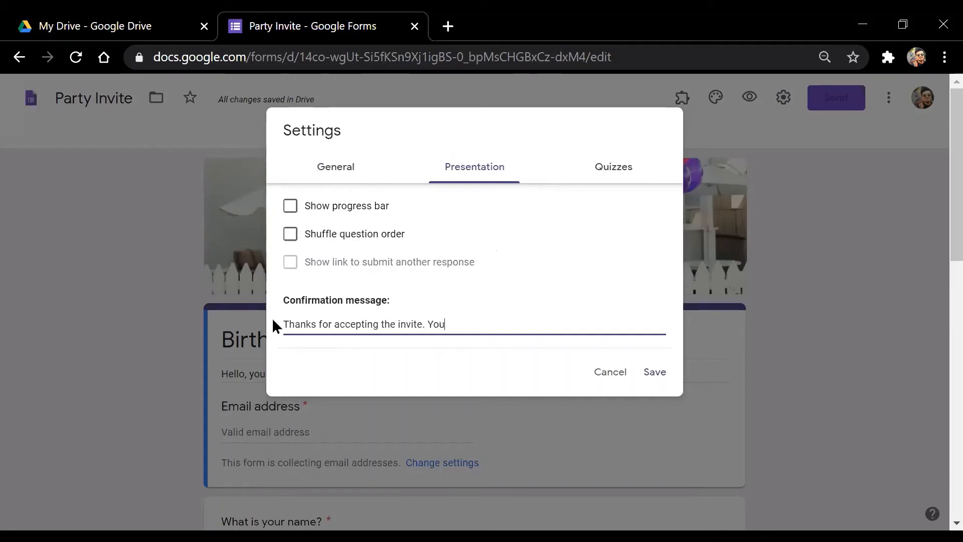
pyautogui.write("'re most welcome.")
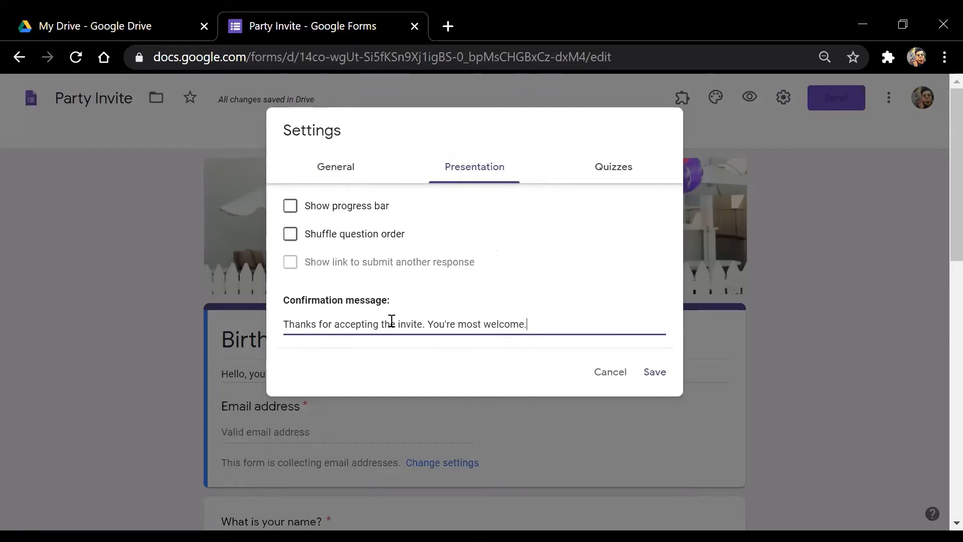
pyautogui.moveTo(531, 323); pyautogui.dragTo(275, 327)
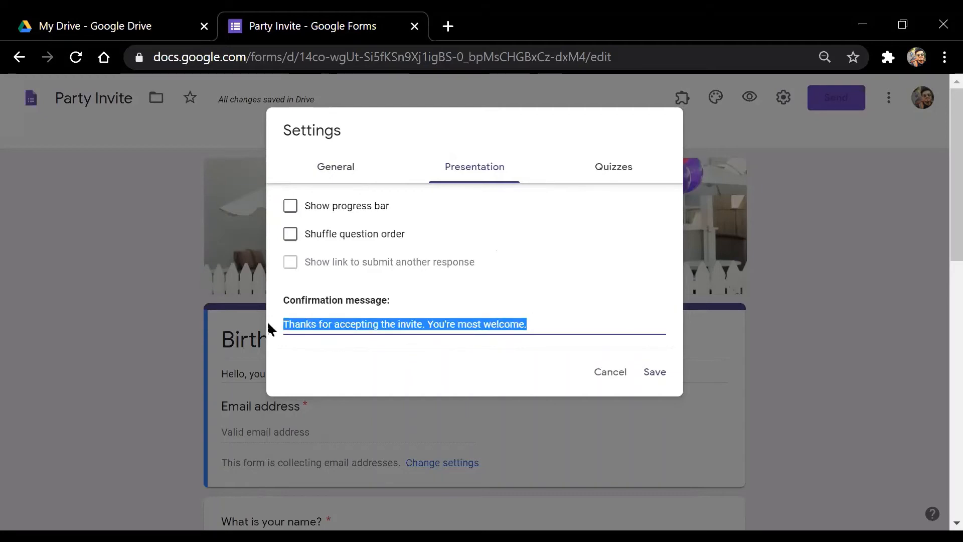
pyautogui.click(378, 324)
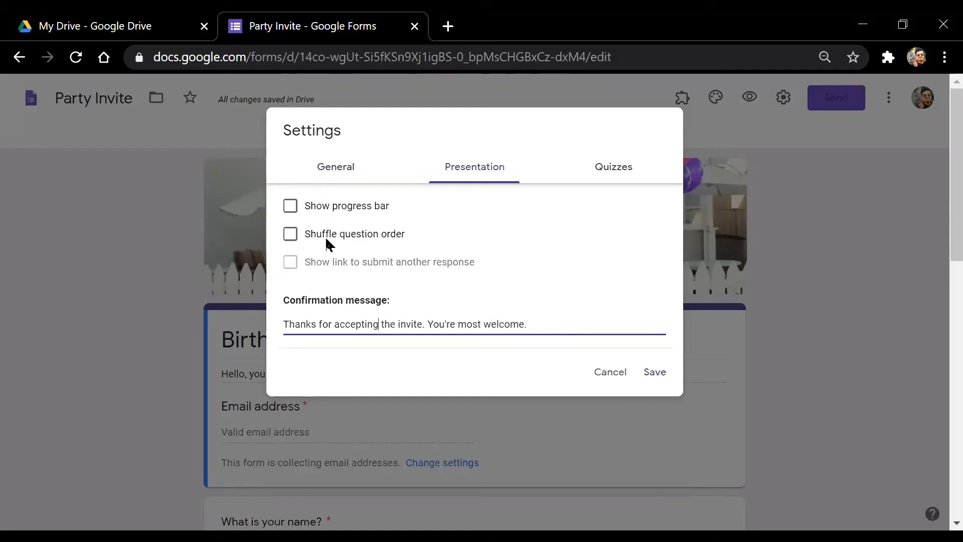
# - Examine the Shuffle question order option and the form's quiz settings, and return to the presentation settings
pyautogui.click(289, 239)
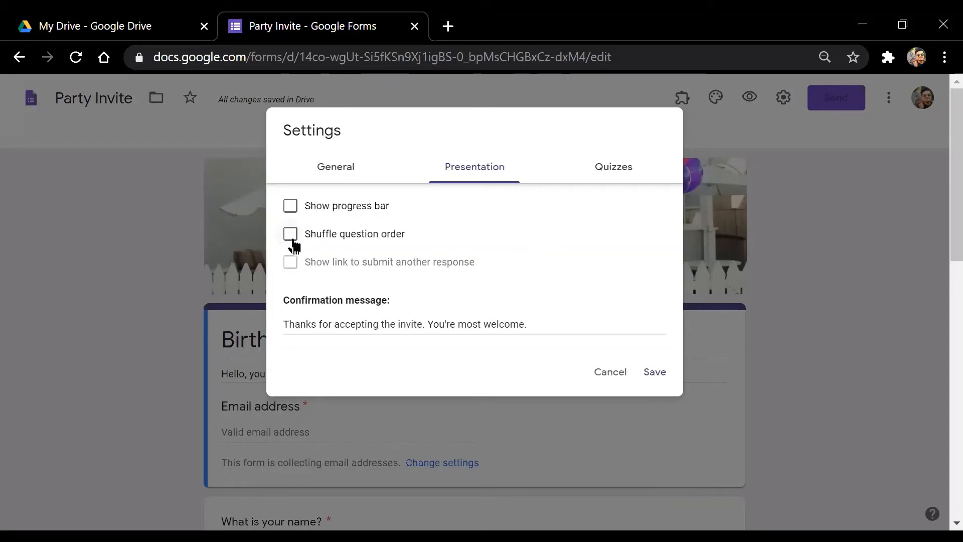
pyautogui.click(608, 173)
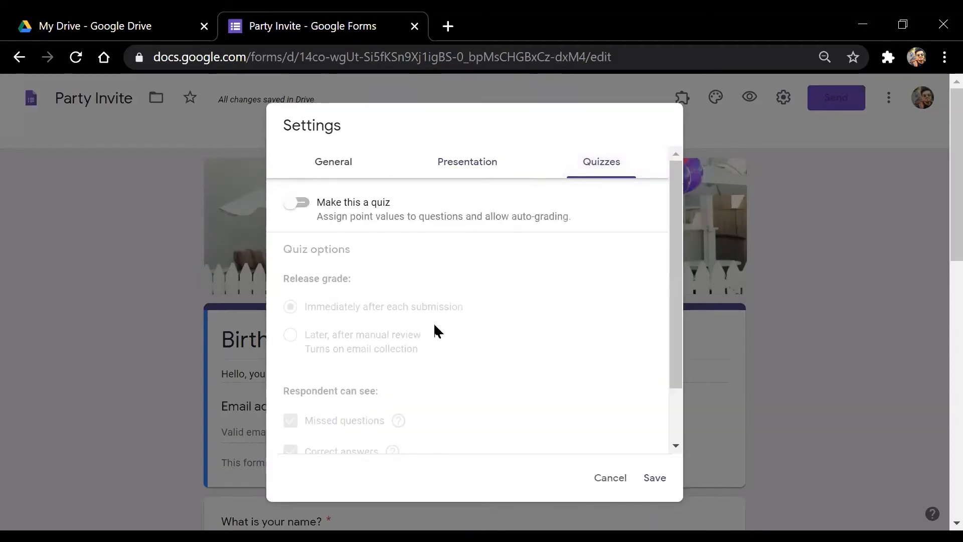
pyautogui.click(505, 166)
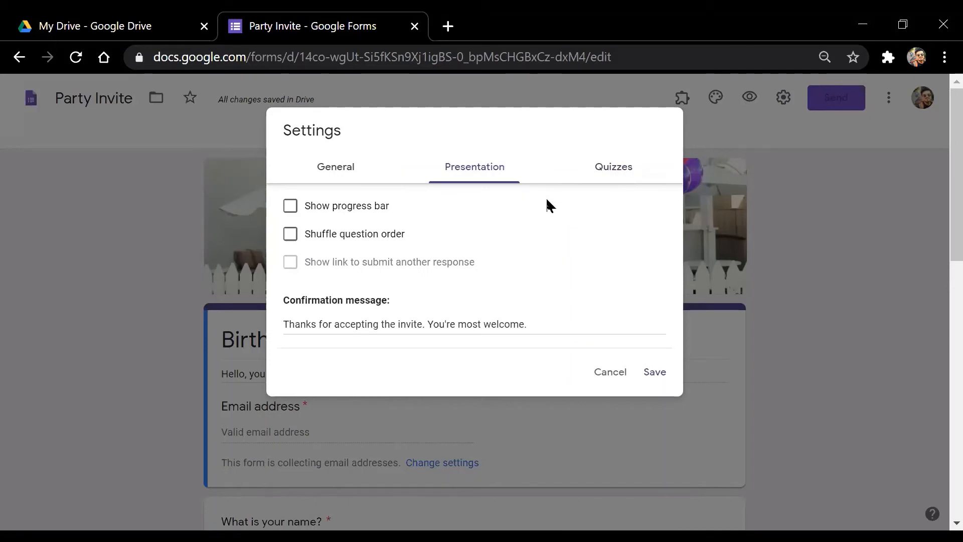
# - Review the confirmation message and save the form's presentation settings
pyautogui.click(545, 322)
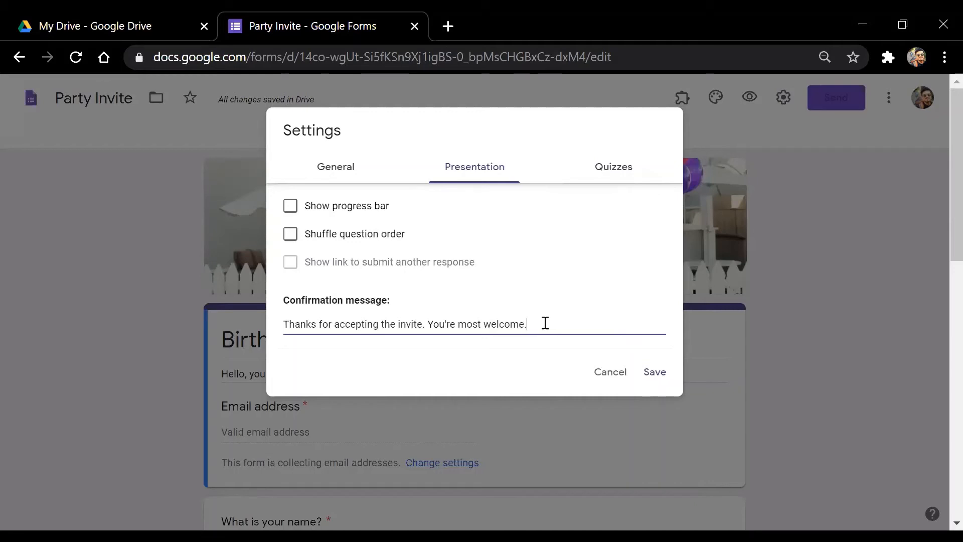
pyautogui.moveTo(545, 322); pyautogui.dragTo(280, 323)
pyautogui.click(554, 333)
pyautogui.click(661, 375)
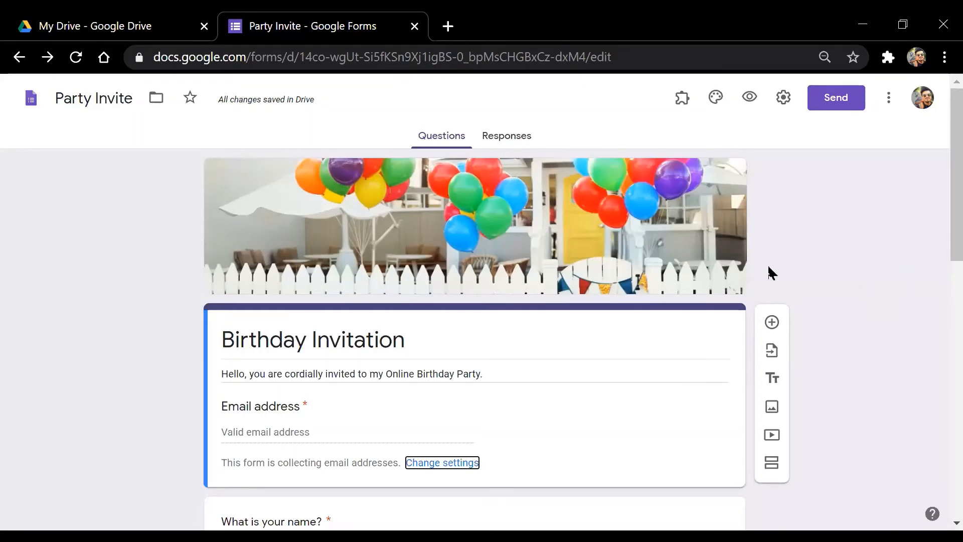
# - Open the form's theme options and remove the uploaded balloon header image
pyautogui.click(462, 224)
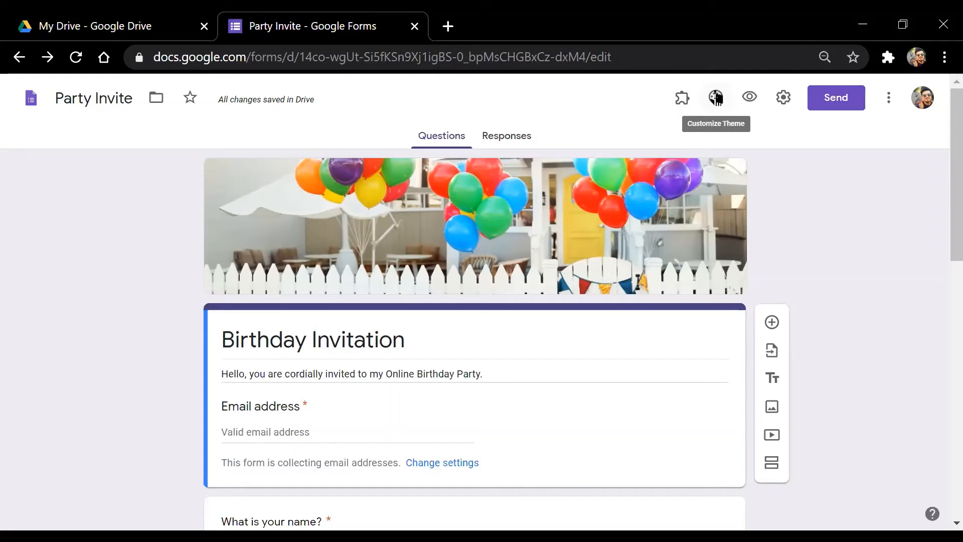
pyautogui.click(715, 100)
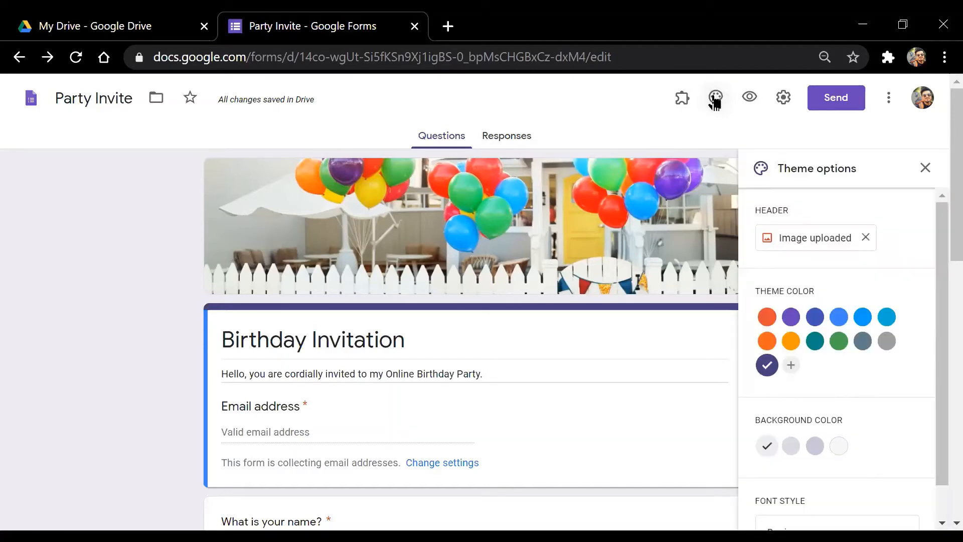
pyautogui.click(719, 102)
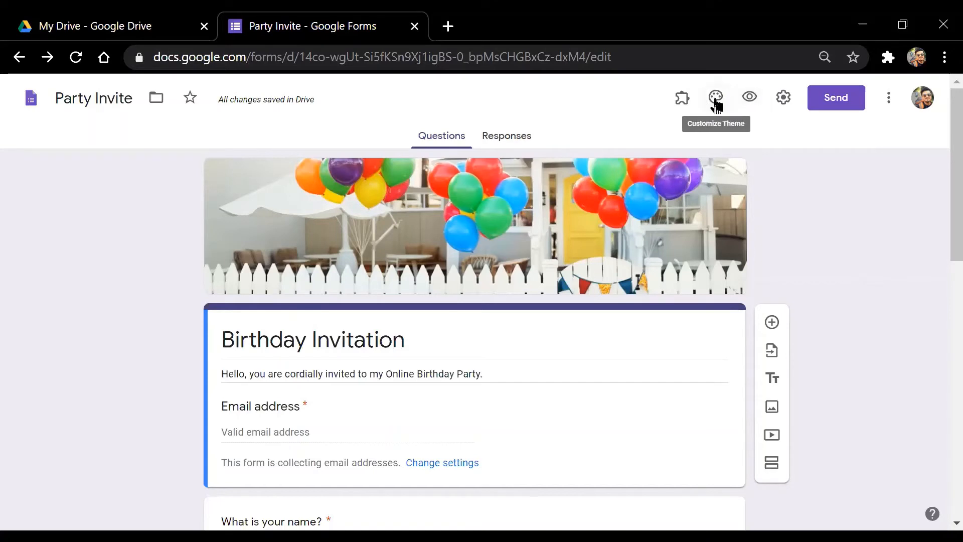
pyautogui.click(715, 99)
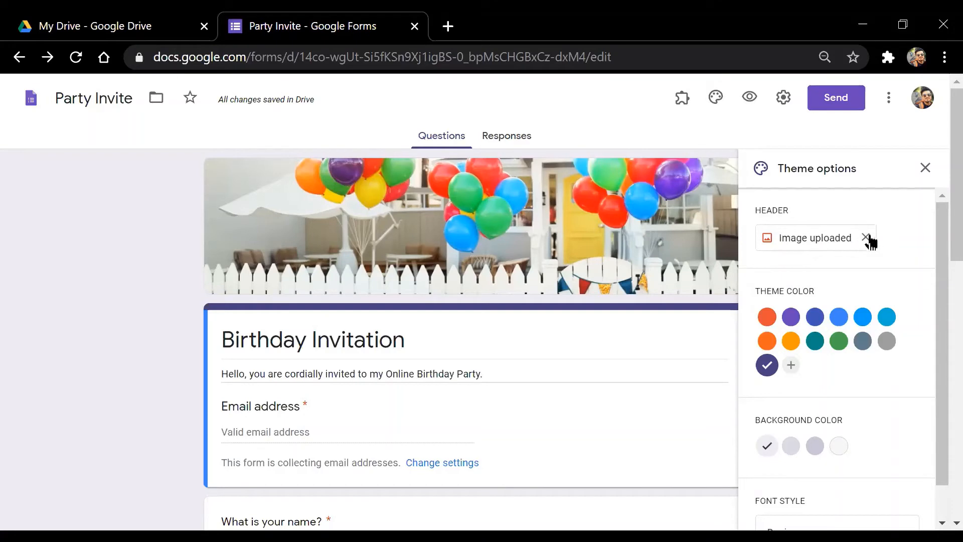
pyautogui.click(867, 241)
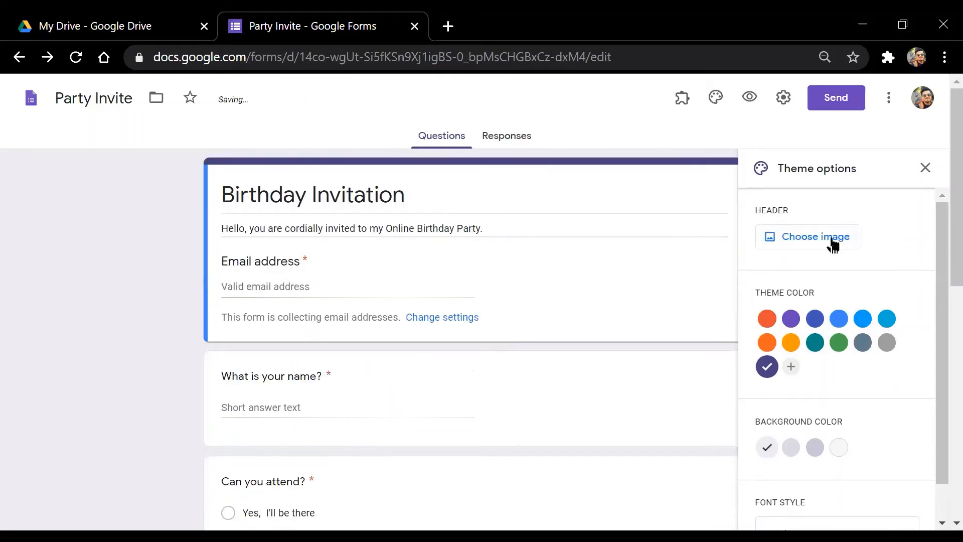
# - Insert the Birthday theme image of a cupcake with a lit sparkler as the form's header
pyautogui.click(818, 238)
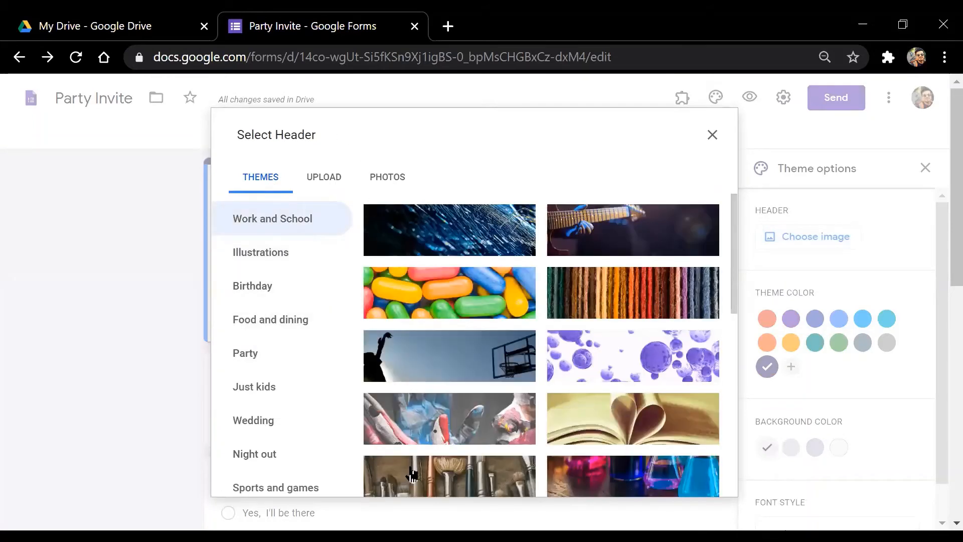
pyautogui.click(258, 300)
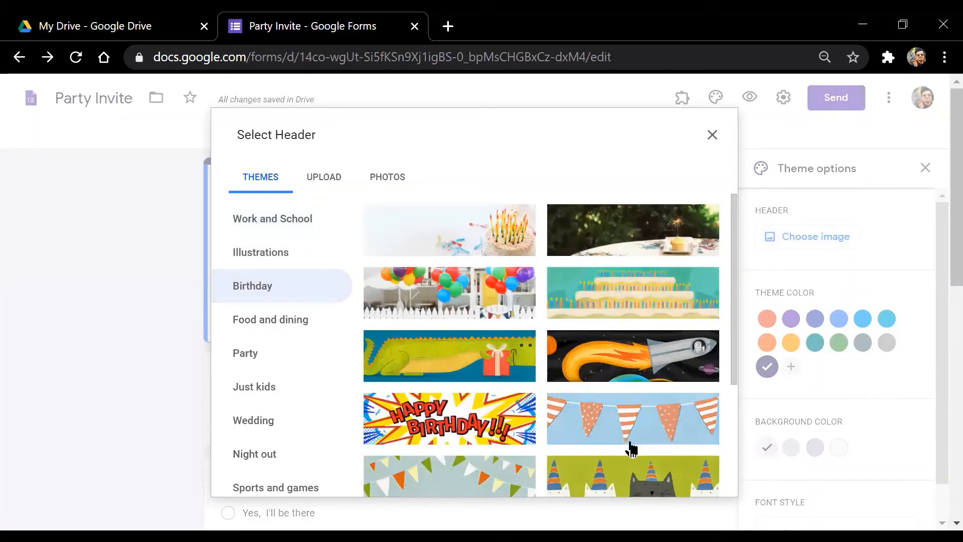
pyautogui.scroll(-5, 629, 445)
pyautogui.scroll(5, 571, 456)
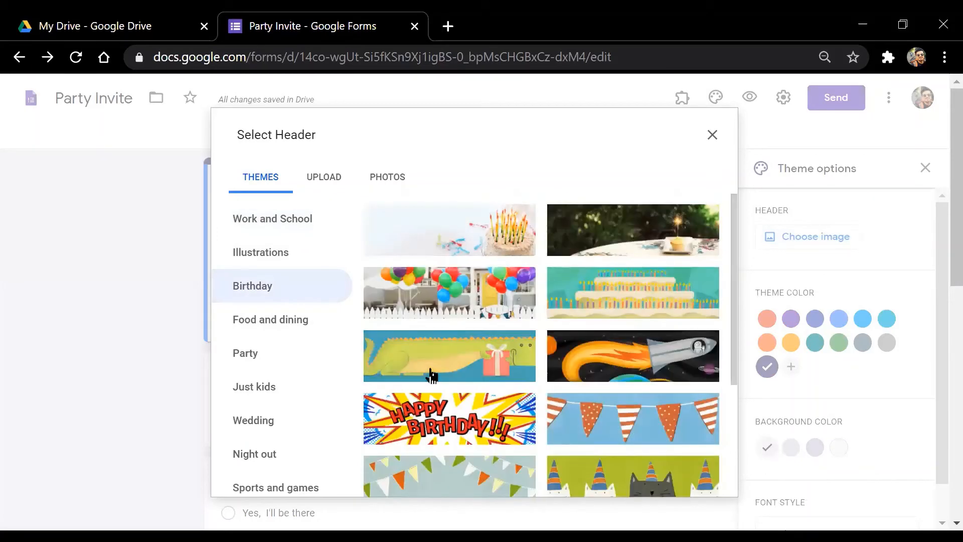
pyautogui.click(651, 243)
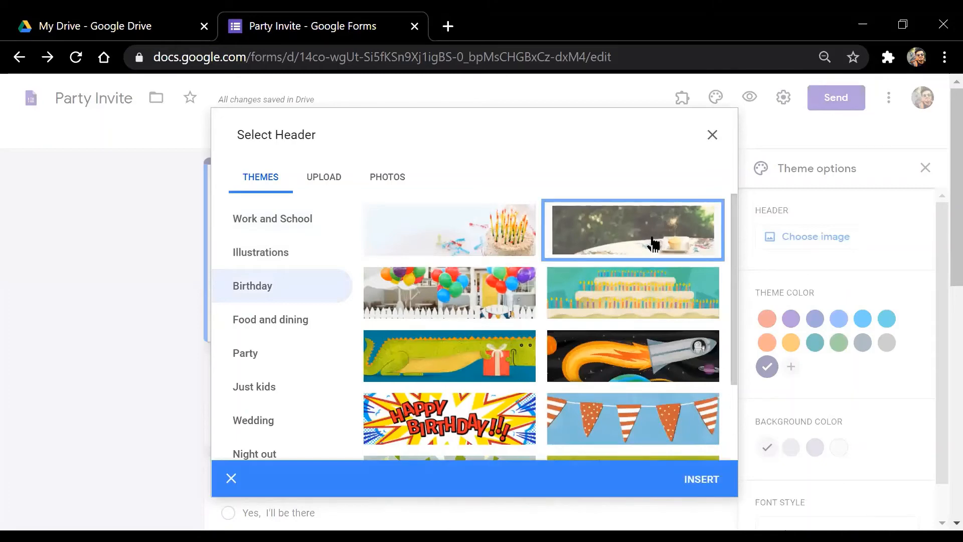
pyautogui.click(712, 483)
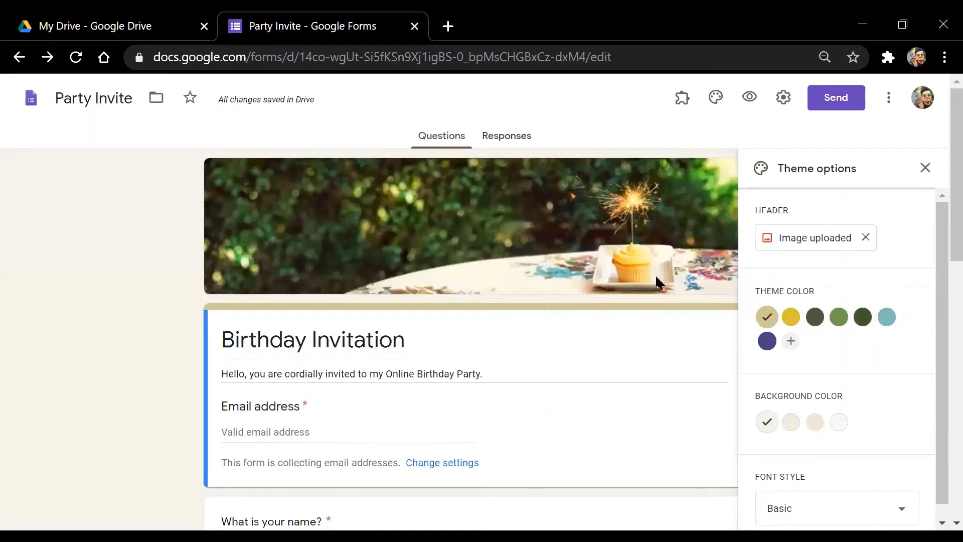
pyautogui.click(866, 238)
pyautogui.click(833, 240)
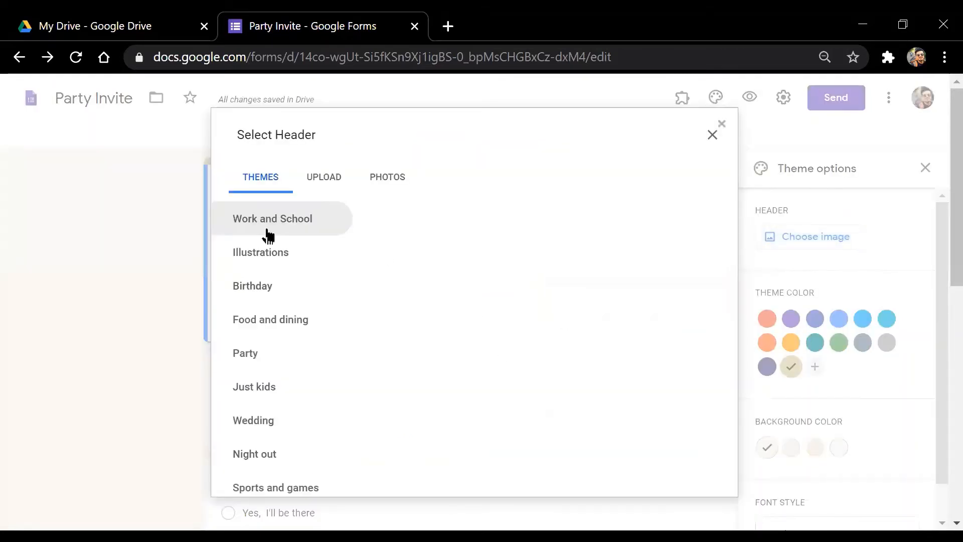
pyautogui.click(329, 182)
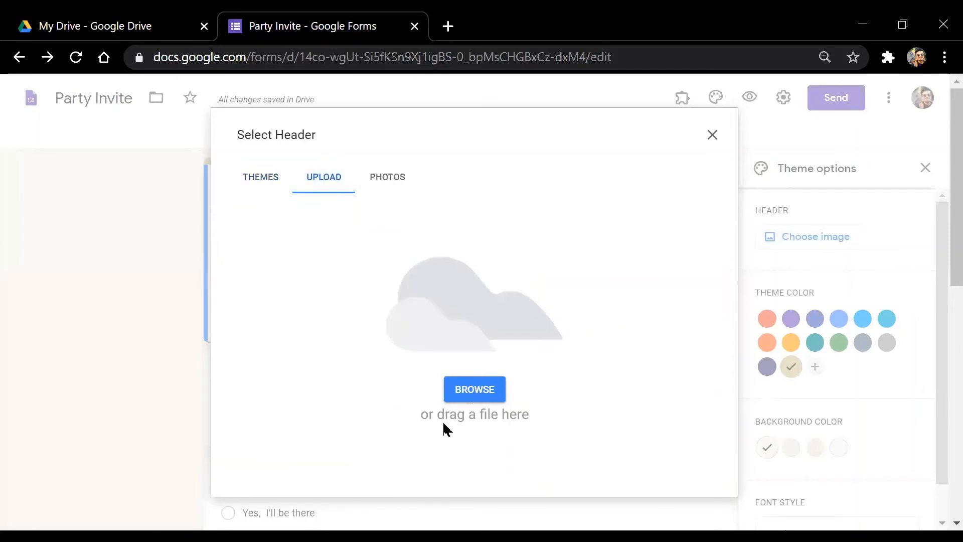
pyautogui.click(490, 389)
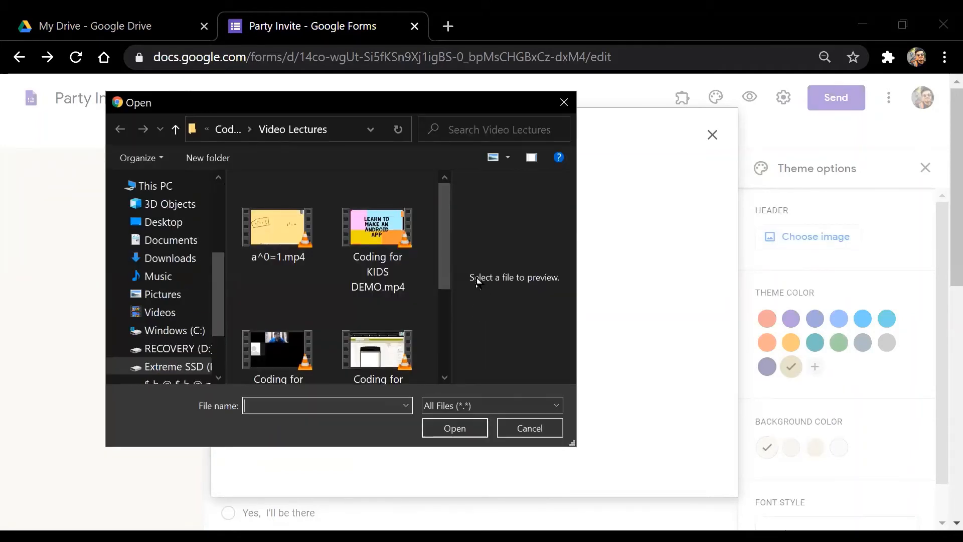
pyautogui.click(177, 232)
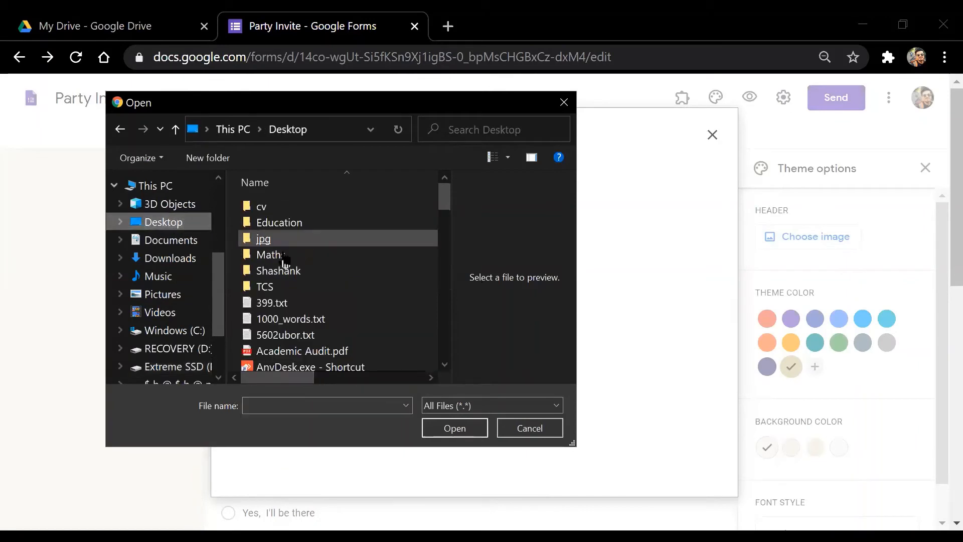
pyautogui.doubleClick(278, 238)
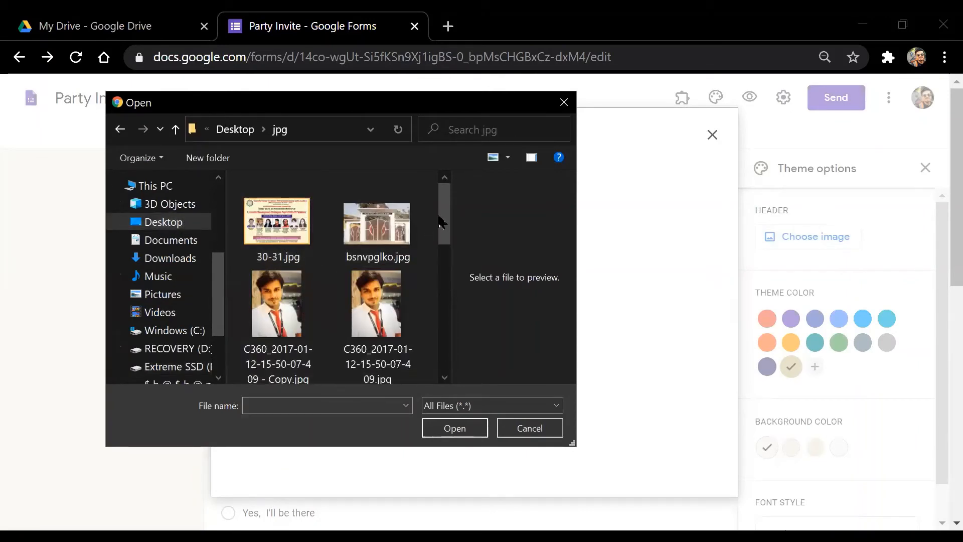
pyautogui.moveTo(444, 242); pyautogui.dragTo(442, 280)
pyautogui.scroll(3, 351, 281)
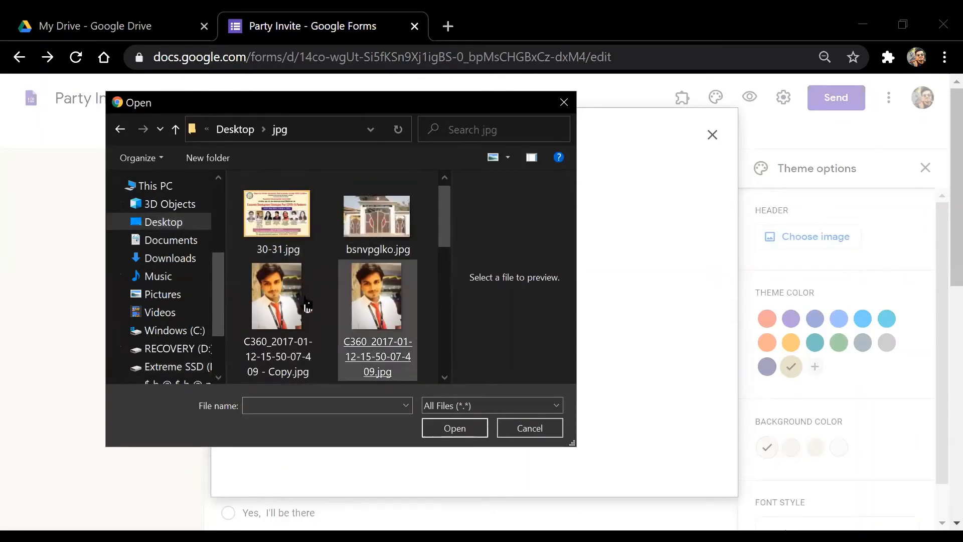
pyautogui.doubleClick(258, 276)
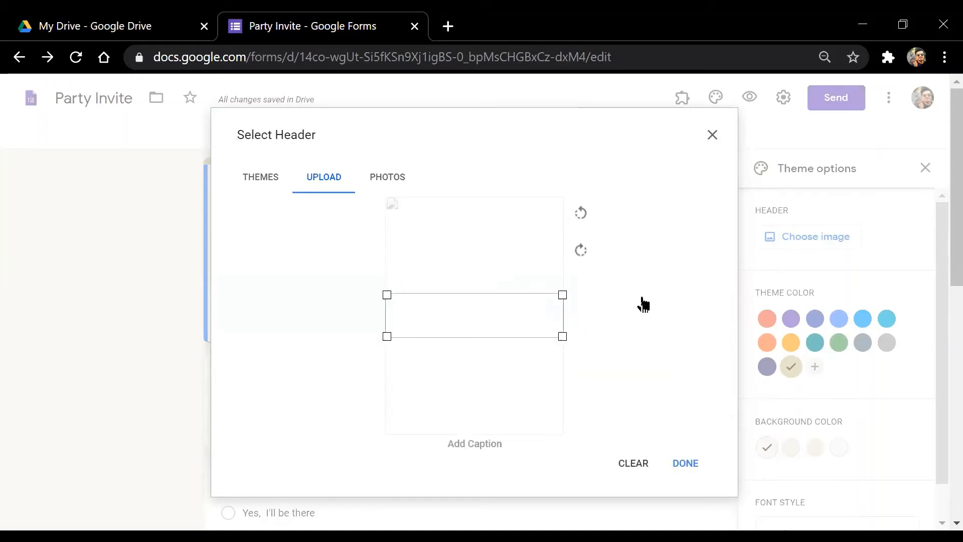
pyautogui.moveTo(461, 312); pyautogui.dragTo(465, 274)
pyautogui.click(691, 462)
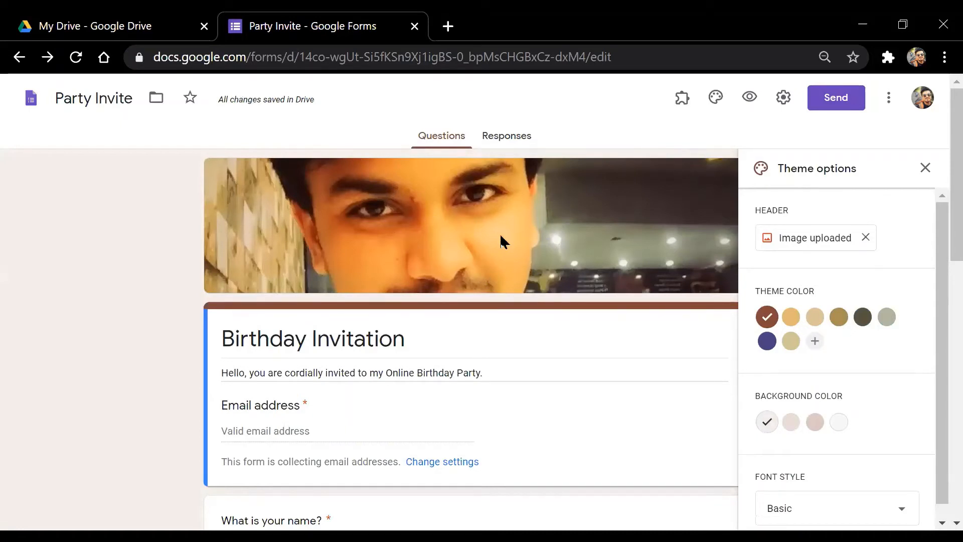
# - Remove the uploaded portrait header and insert the Birthday theme image of the sparkler cupcake instead
pyautogui.click(866, 237)
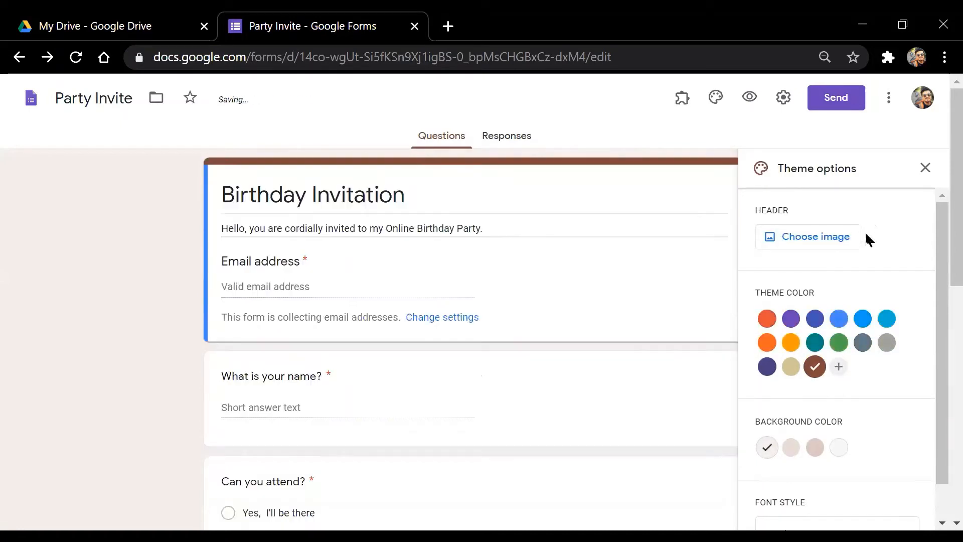
pyautogui.click(812, 239)
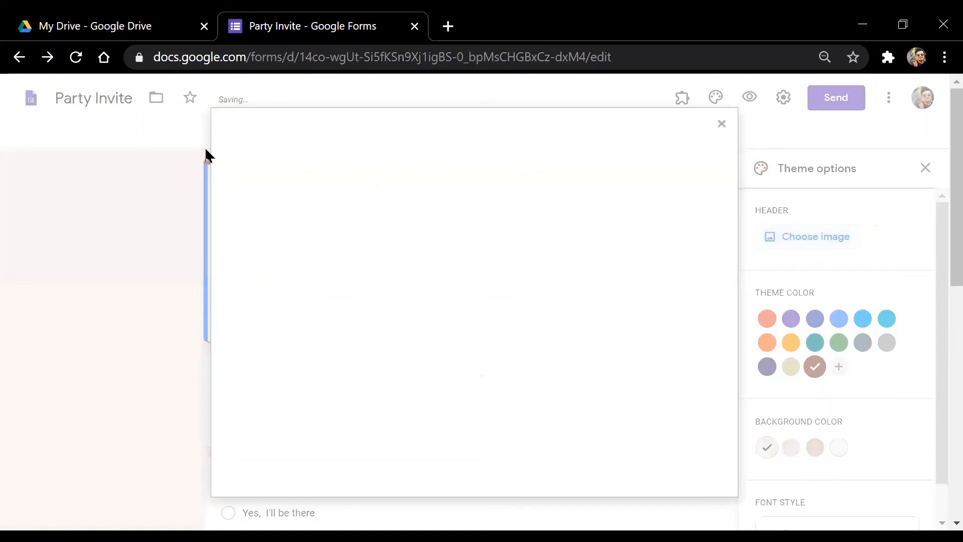
pyautogui.click(265, 287)
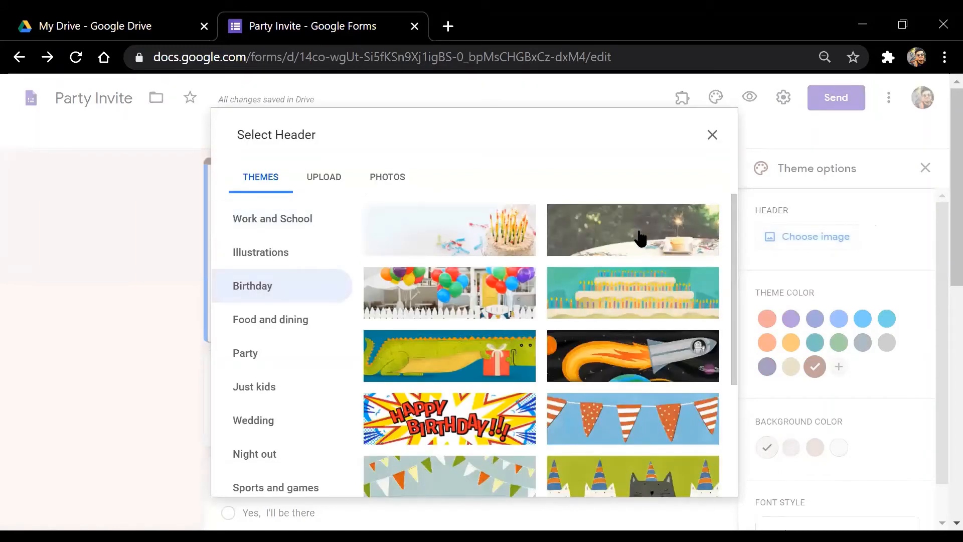
pyautogui.click(639, 238)
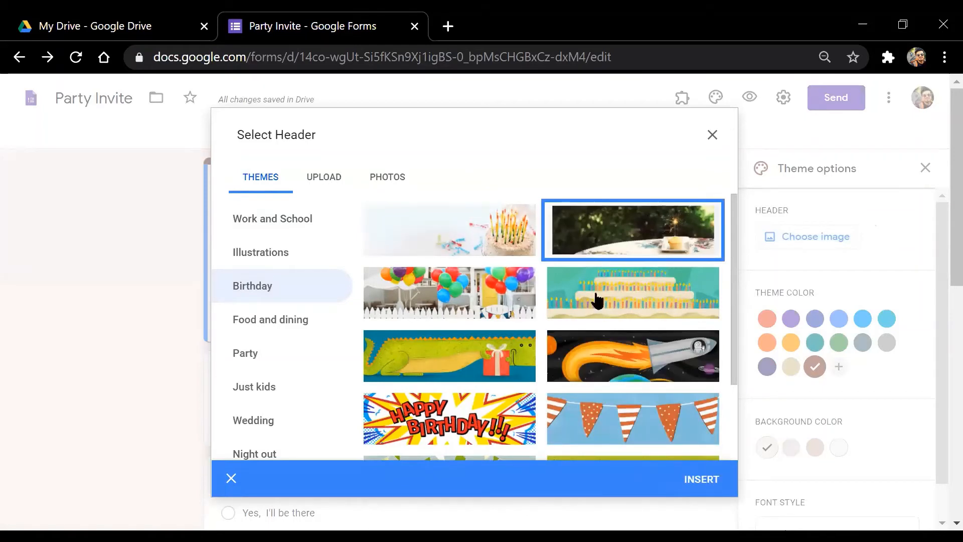
pyautogui.click(710, 477)
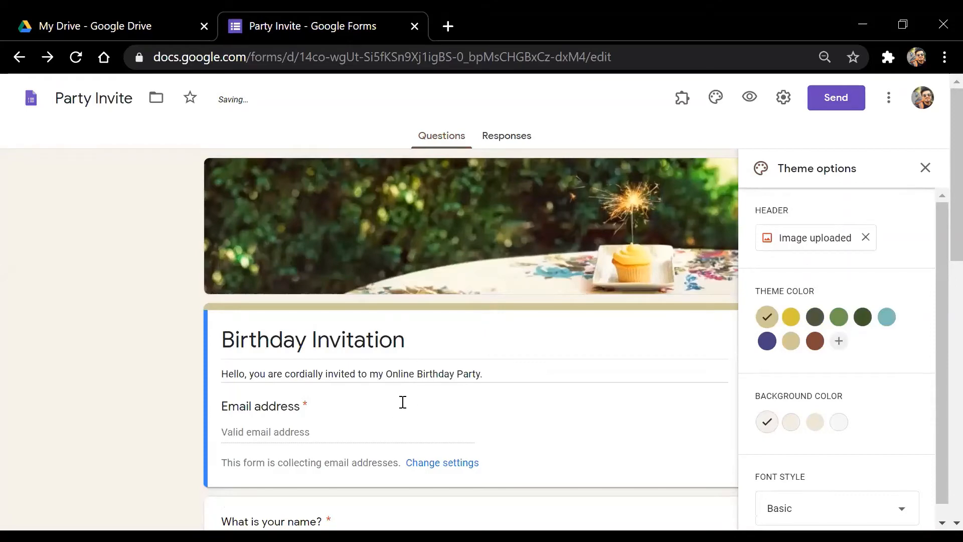
# - Close the theme options and review the form's questions under the new header
pyautogui.scroll(-10, 932, 192)
pyautogui.click(925, 168)
pyautogui.scroll(10, 939, 296)
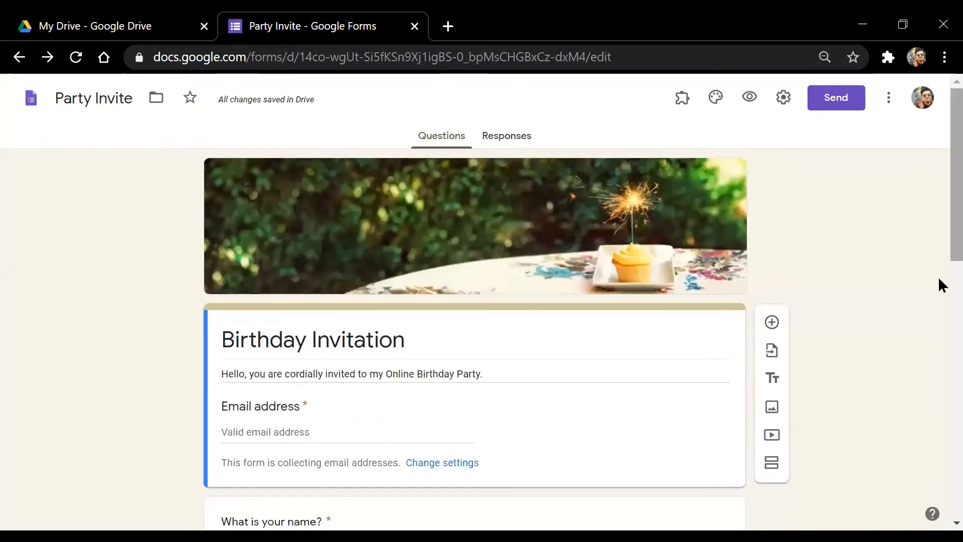
pyautogui.scroll(-13, 940, 426)
pyautogui.scroll(8, 940, 300)
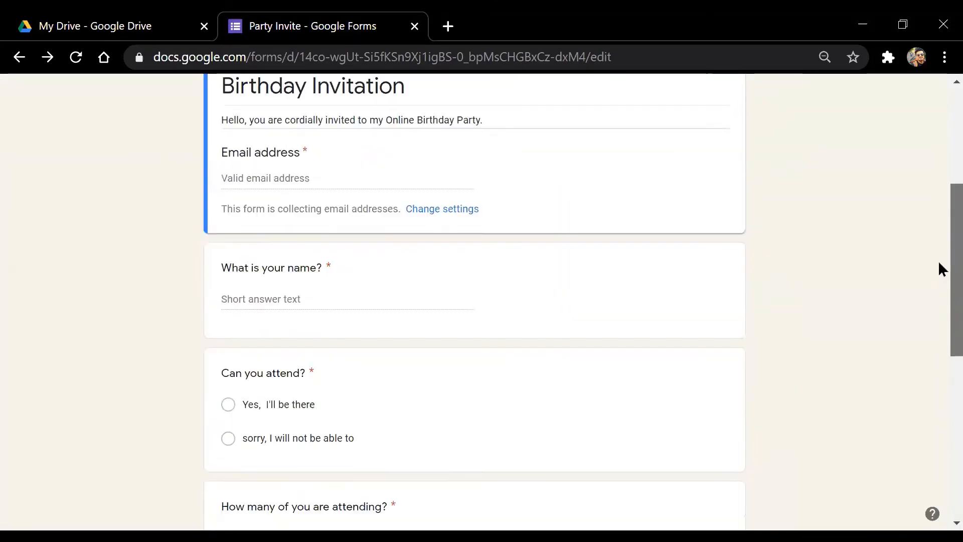
pyautogui.scroll(5, 940, 231)
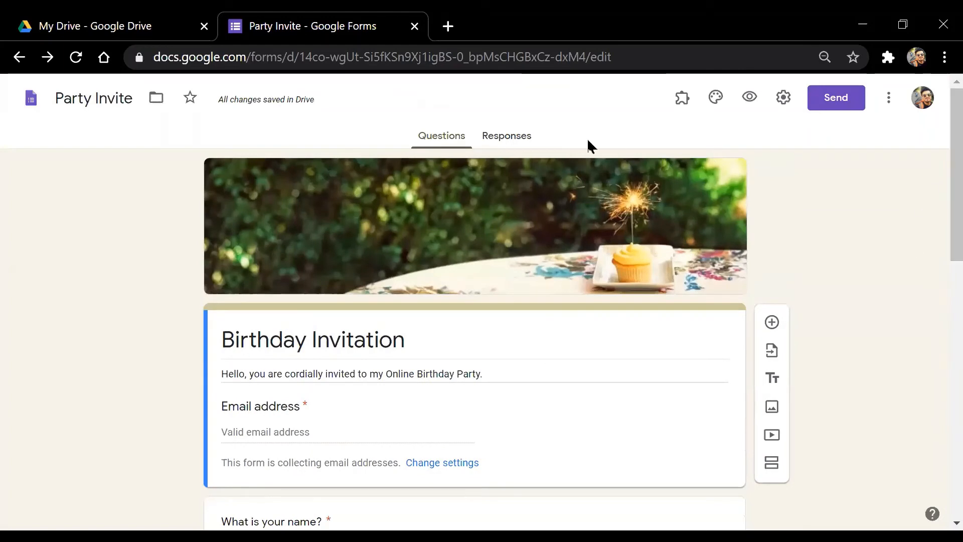
# - Switch response acceptance off and back on for the form, and return to its questions
pyautogui.click(496, 140)
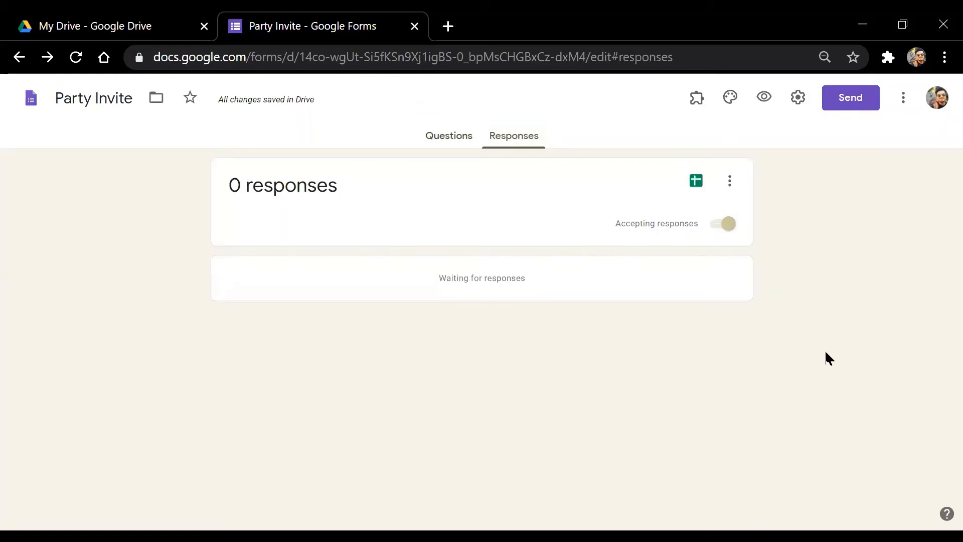
pyautogui.click(718, 232)
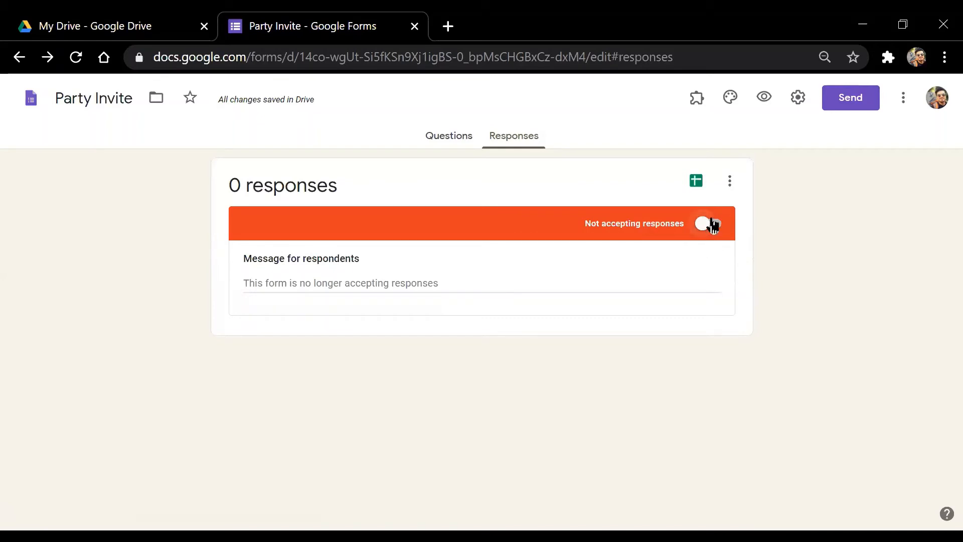
pyautogui.click(707, 235)
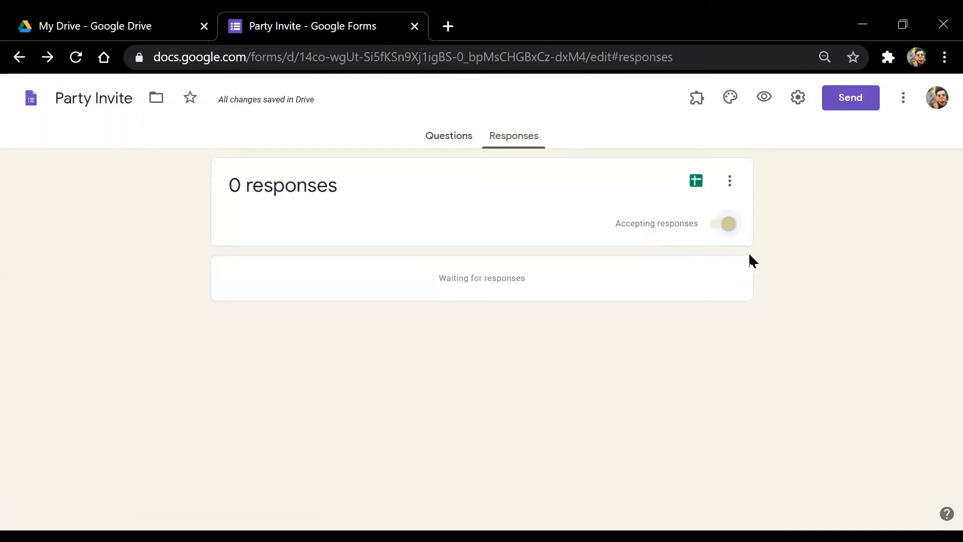
pyautogui.click(453, 134)
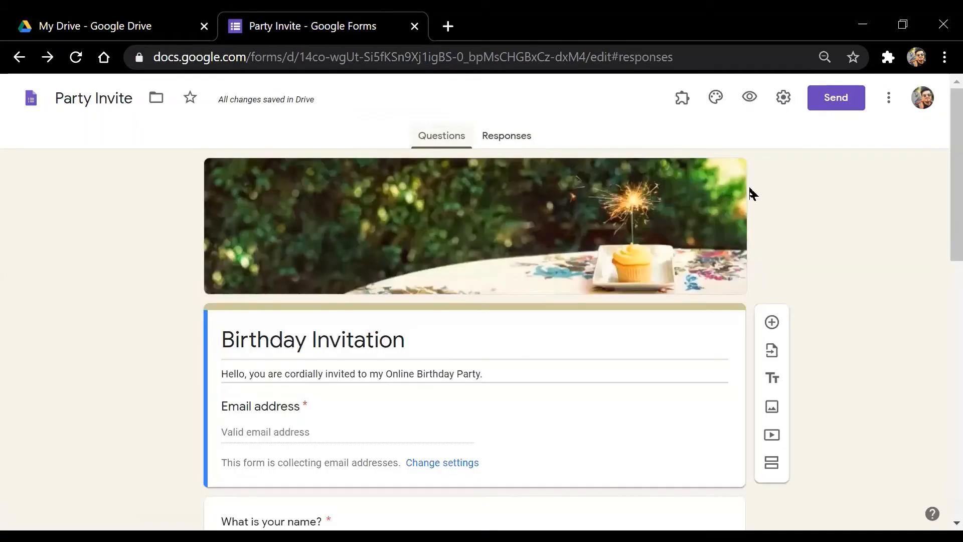
# - Shorten the form's share link, copy the shortened URL and close the sending options
pyautogui.click(830, 100)
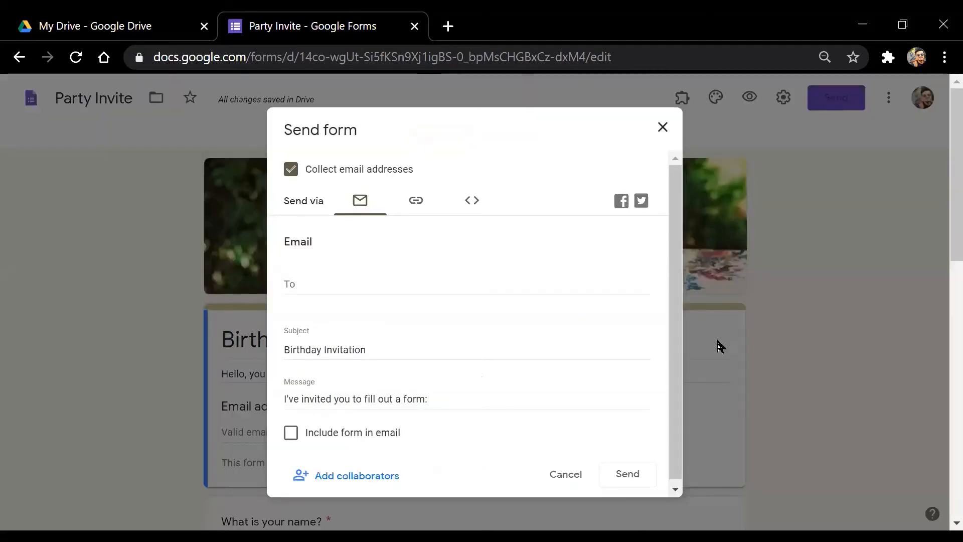
pyautogui.click(417, 205)
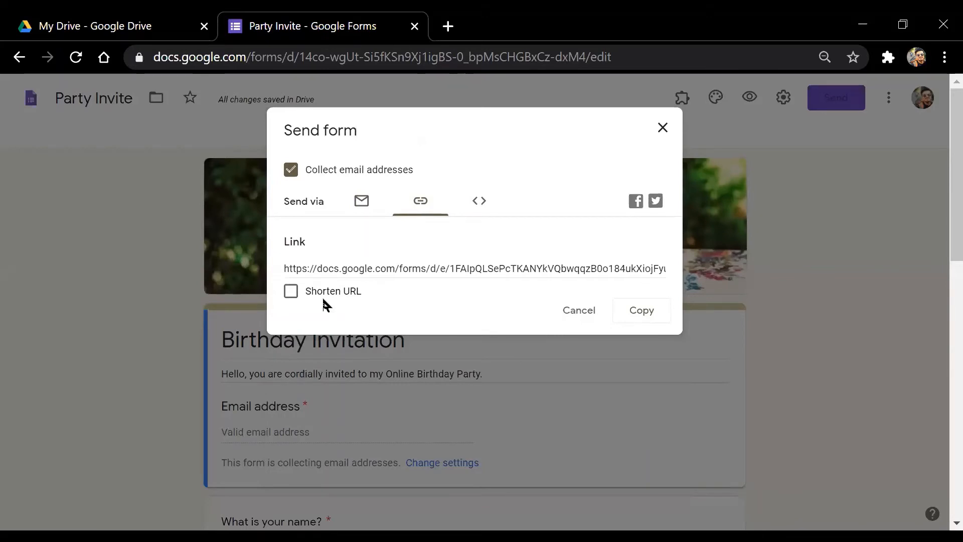
pyautogui.click(310, 268)
pyautogui.click(381, 290)
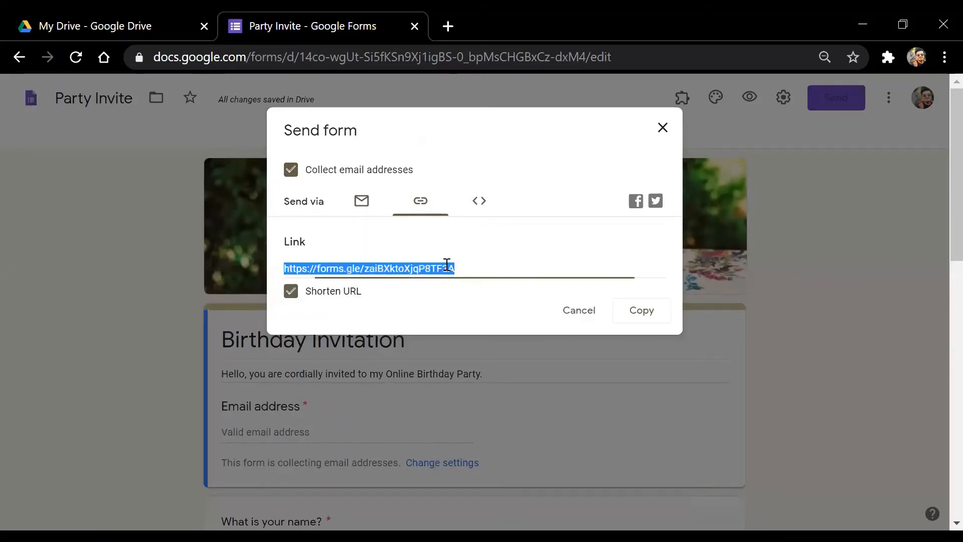
pyautogui.click(291, 292)
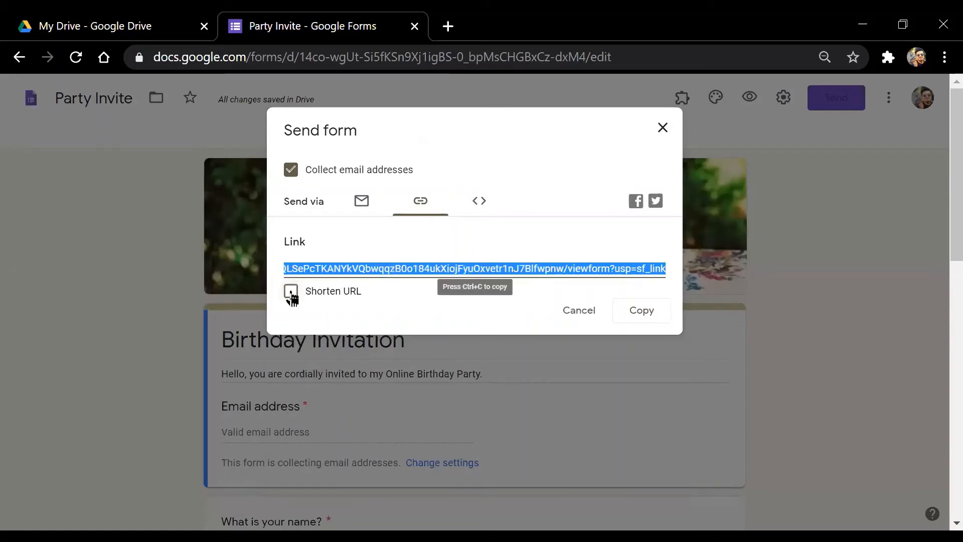
pyautogui.click(292, 296)
pyautogui.click(421, 296)
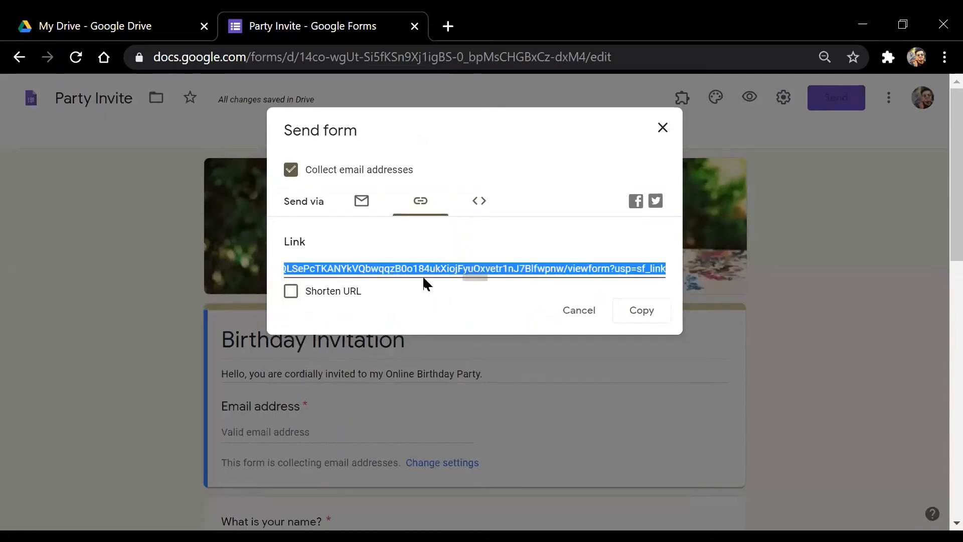
pyautogui.click(290, 297)
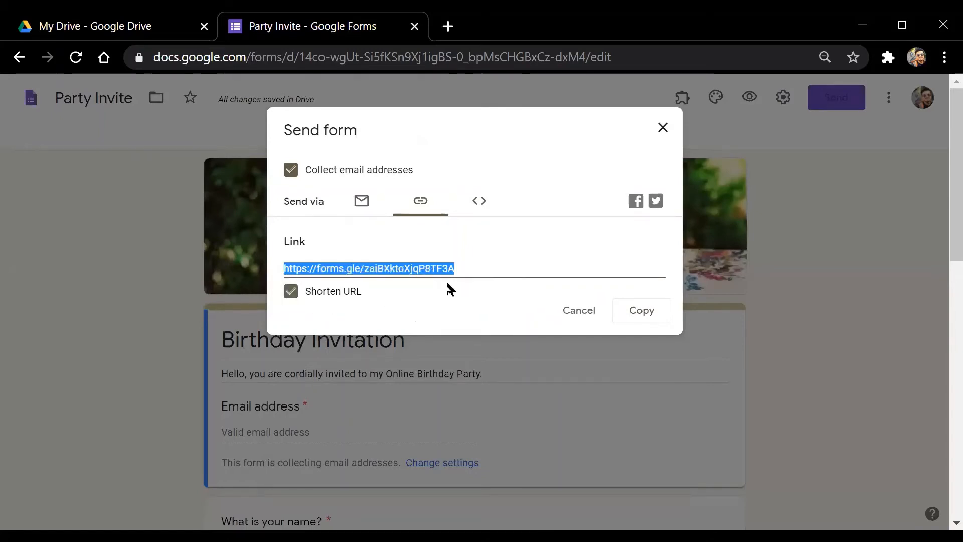
pyautogui.click(650, 314)
pyautogui.click(663, 129)
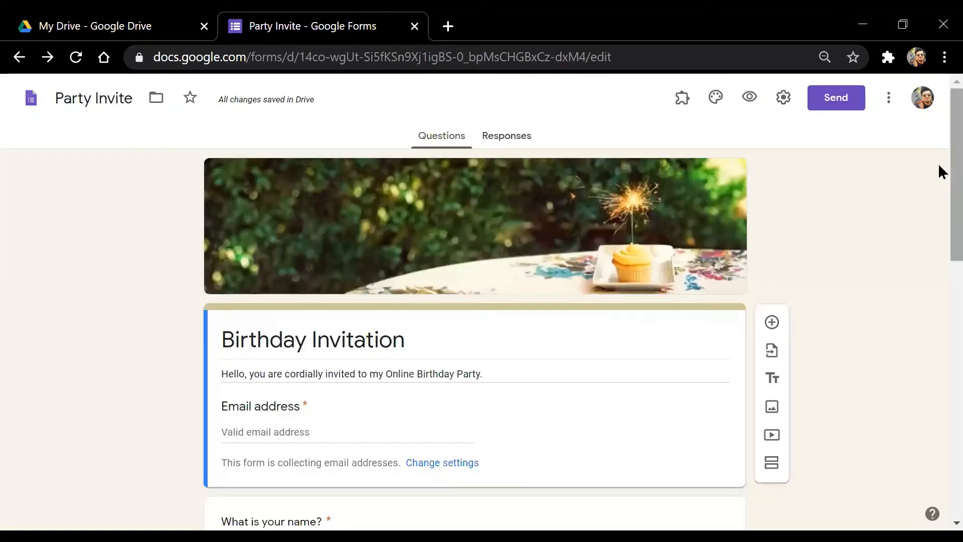
# - Shorten the form's share link, copy it, switch away from the browser briefly and close the sending options
pyautogui.click(851, 104)
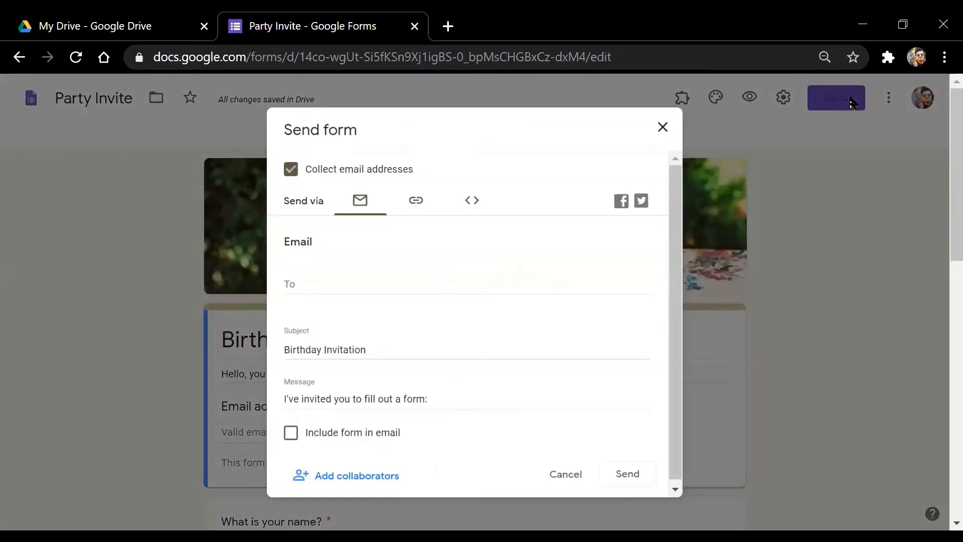
pyautogui.click(420, 203)
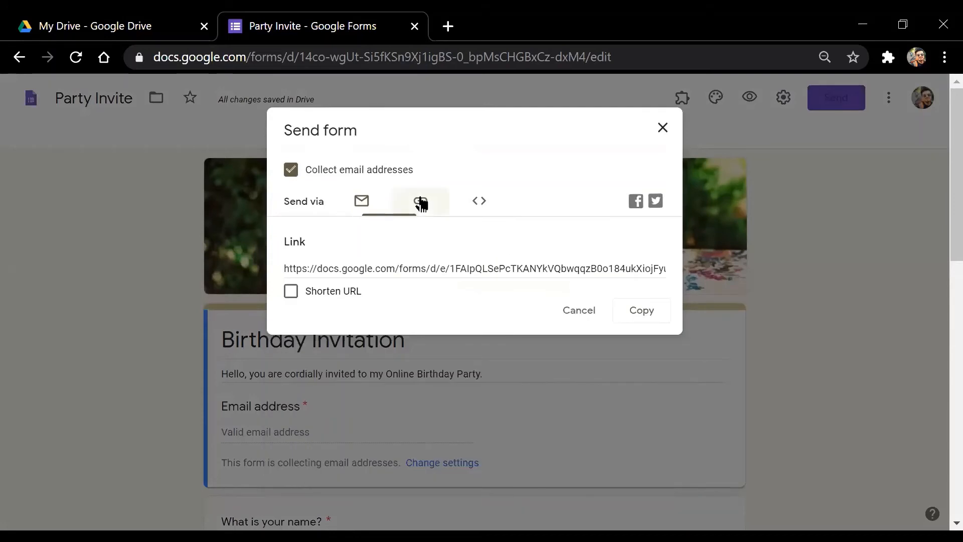
pyautogui.click(293, 291)
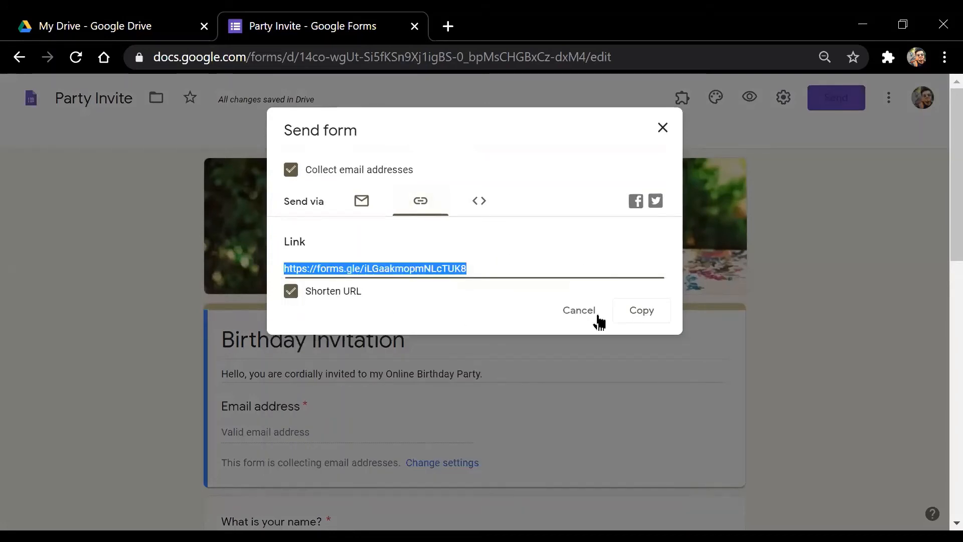
pyautogui.click(655, 314)
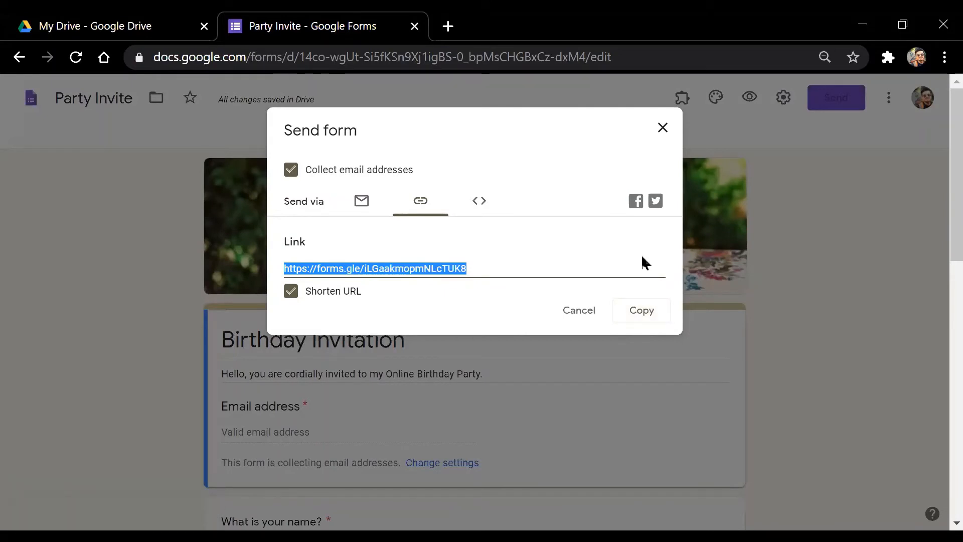
pyautogui.hotkey('alt', 'Tab')
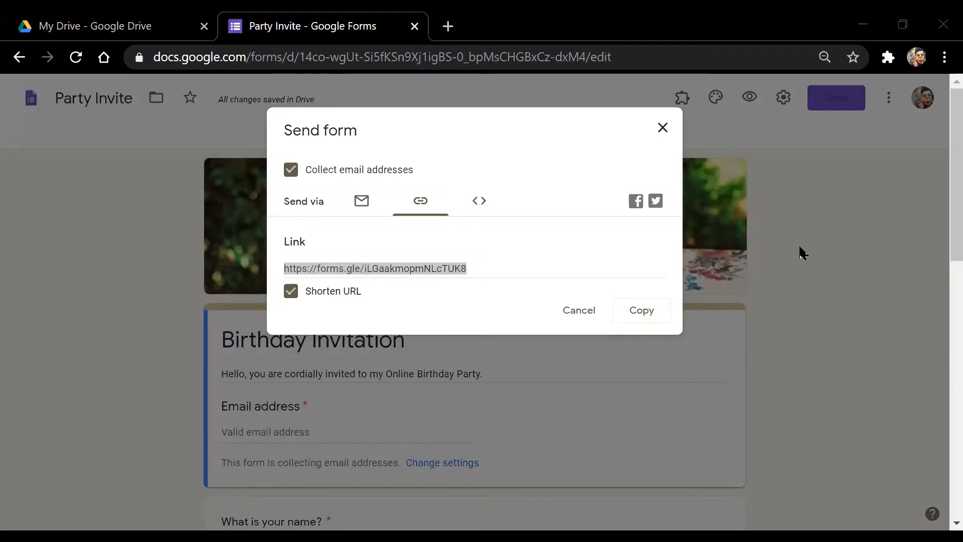
pyautogui.click(940, 149)
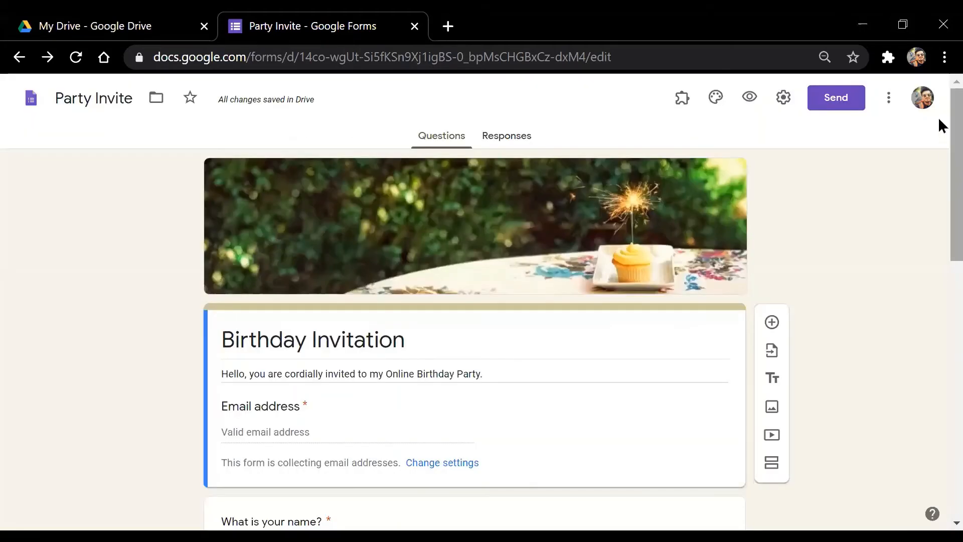
# - Generate a fresh shortened link for the form, copy it and dismiss the sending options
pyautogui.click(835, 100)
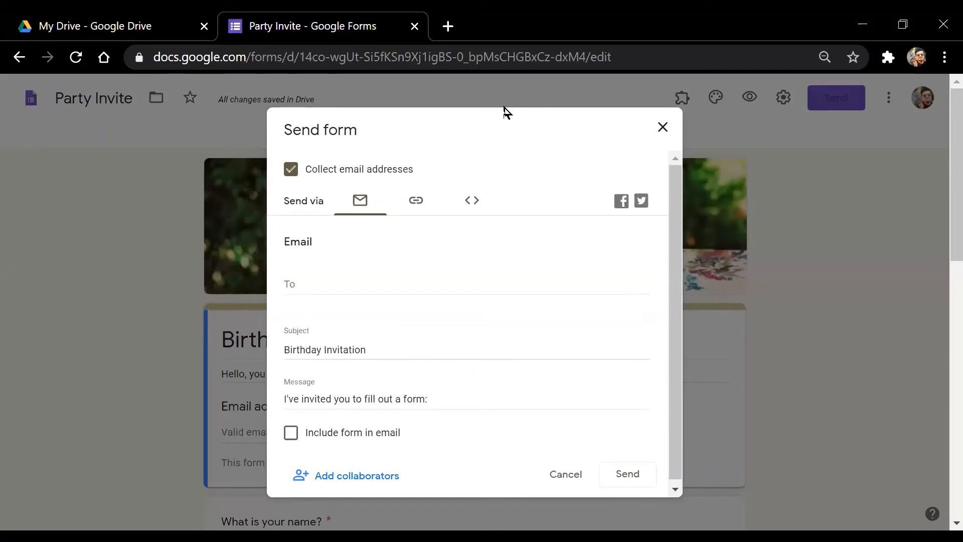
pyautogui.click(417, 205)
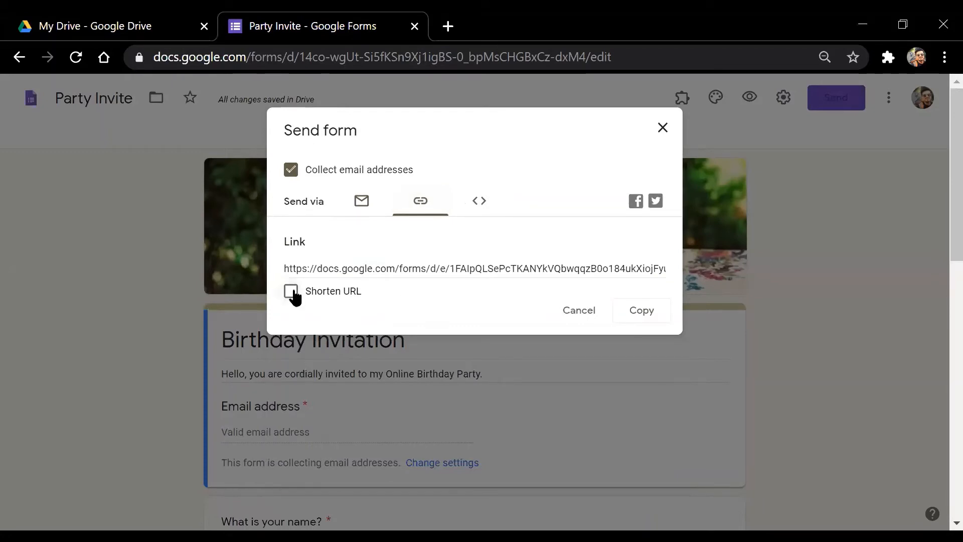
pyautogui.click(292, 292)
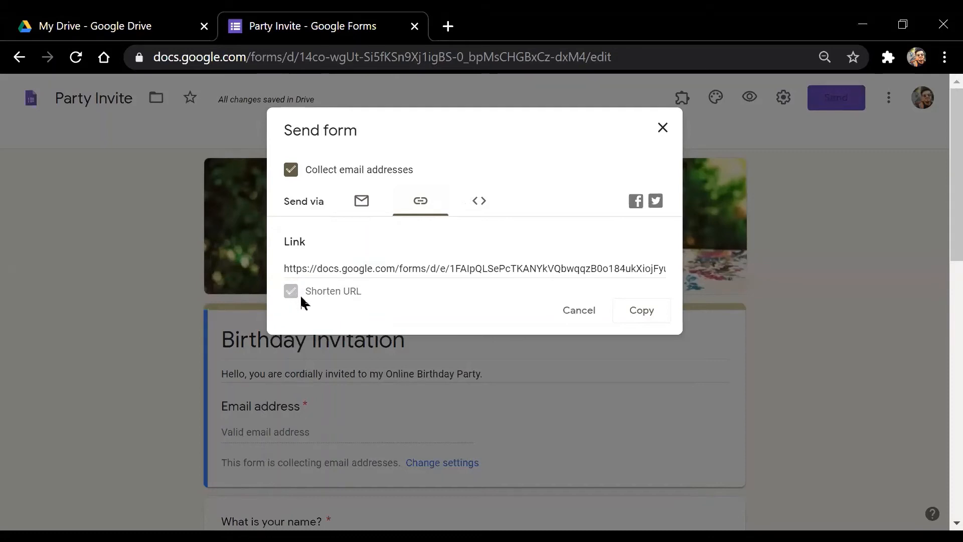
pyautogui.click(659, 317)
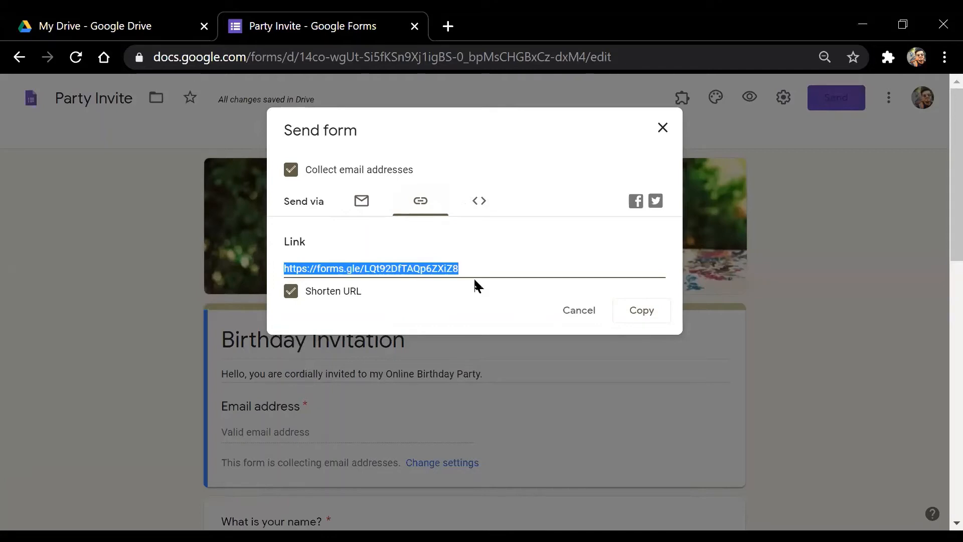
pyautogui.click(663, 129)
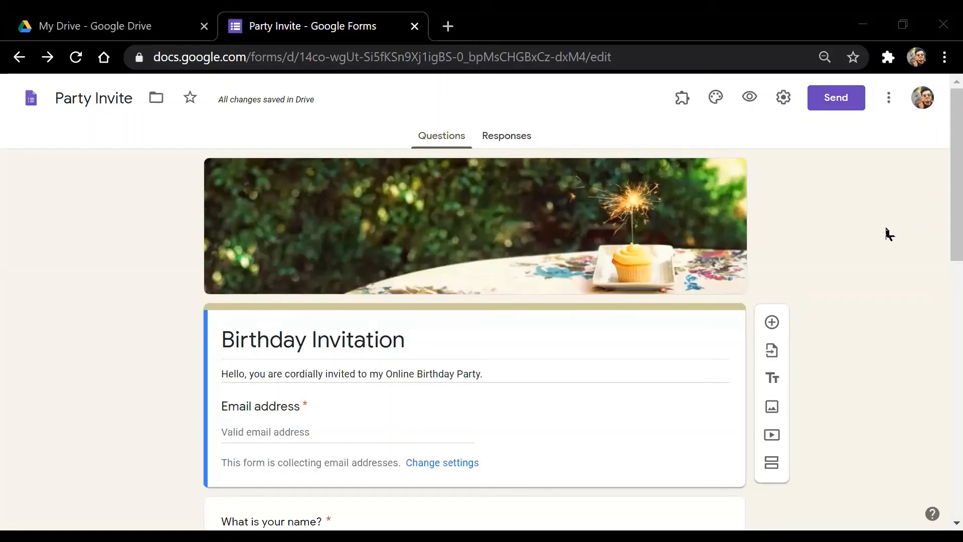
# - Create another shortened URL for sharing the Birthday Invitation form and copy it
pyautogui.click(836, 97)
pyautogui.click(419, 200)
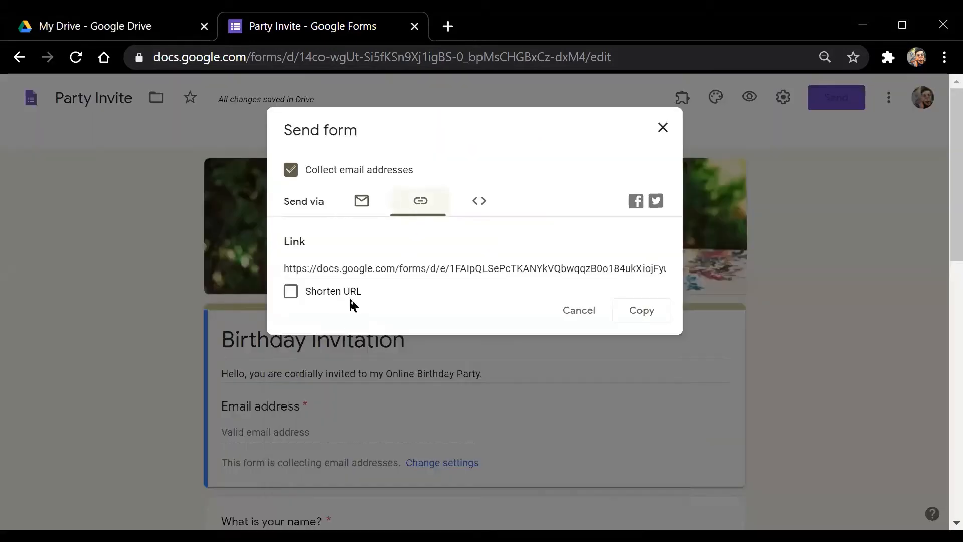
pyautogui.click(290, 291)
pyautogui.click(627, 314)
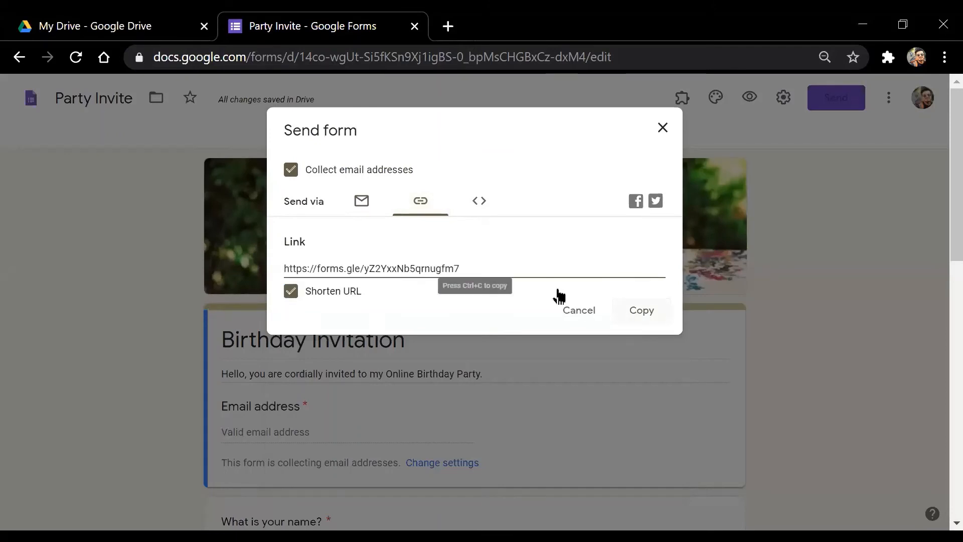
pyautogui.click(663, 128)
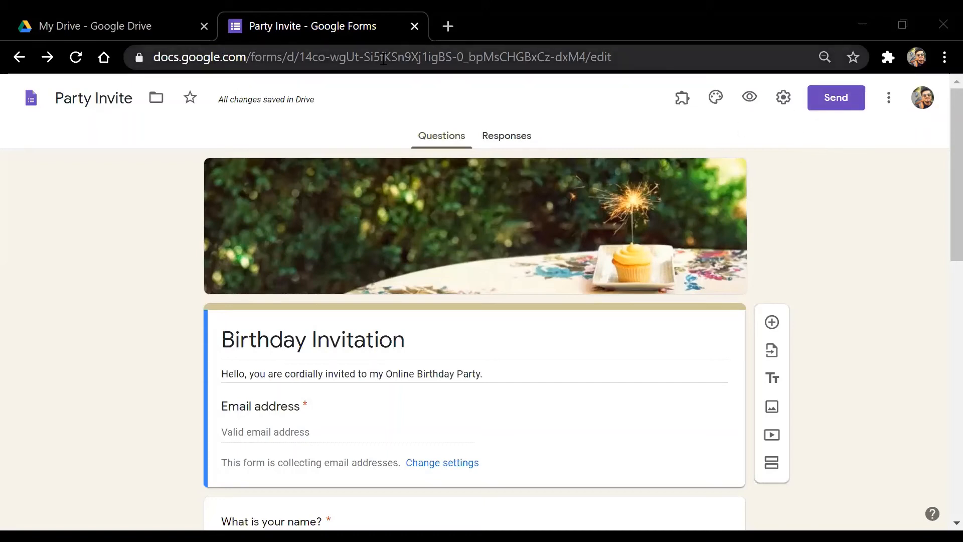
# - Copy a new shortened share URL of the form and return to its questions
pyautogui.click(855, 107)
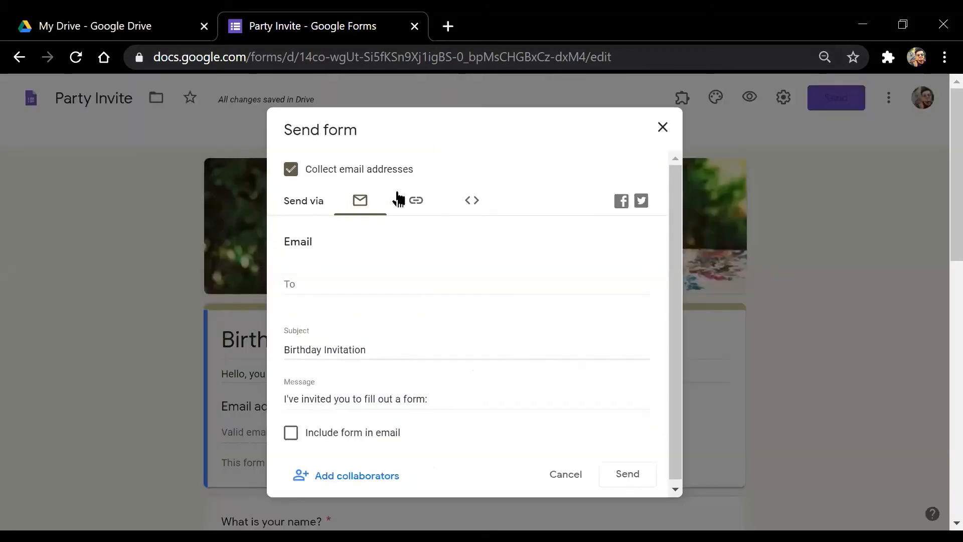
pyautogui.click(423, 199)
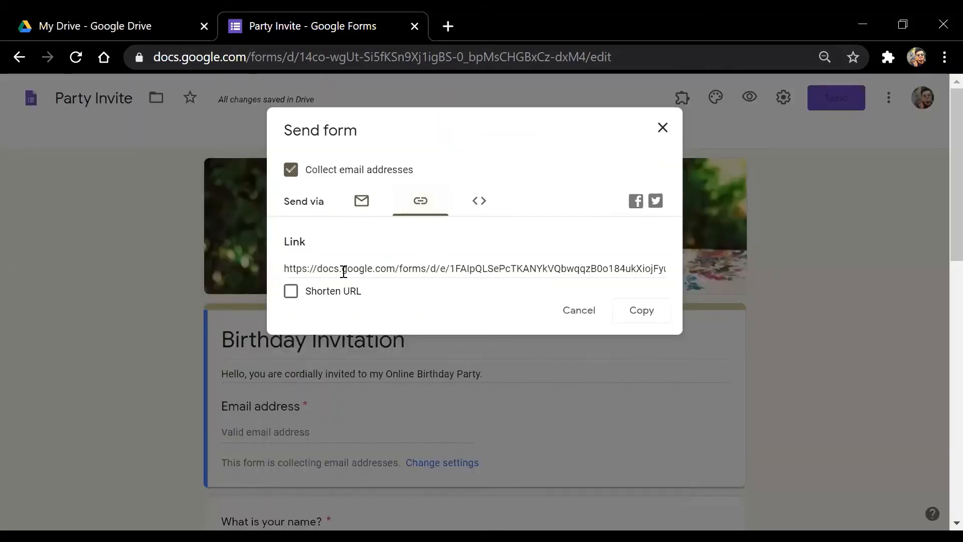
pyautogui.click(292, 290)
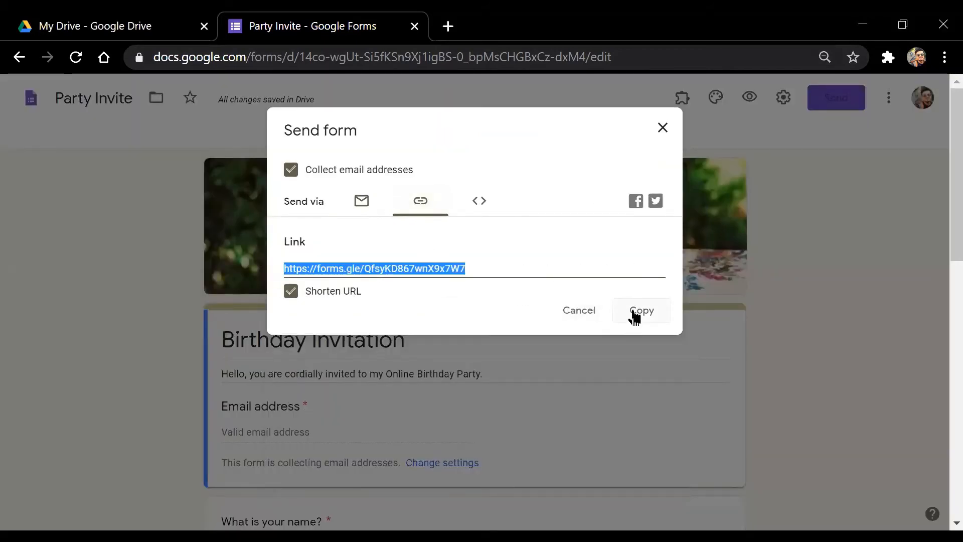
pyautogui.click(641, 323)
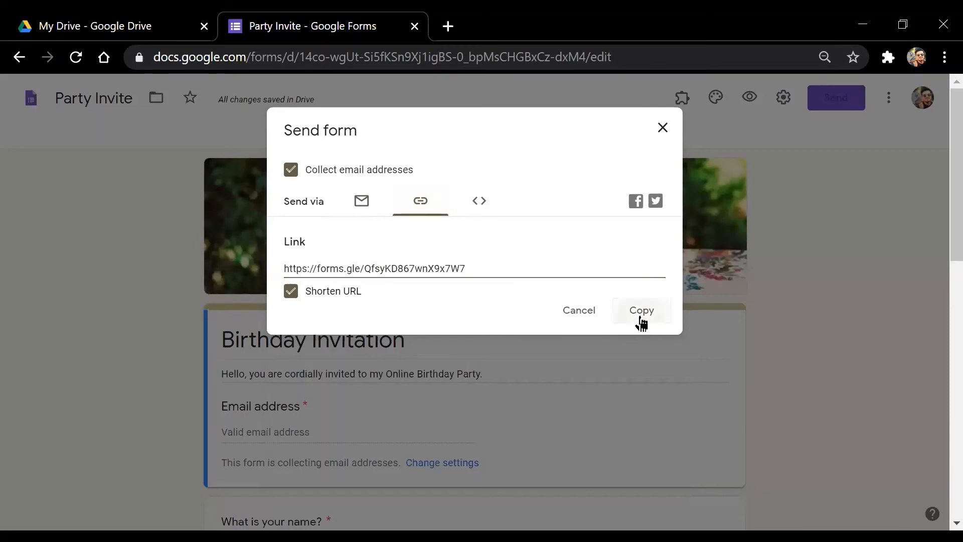
pyautogui.click(663, 128)
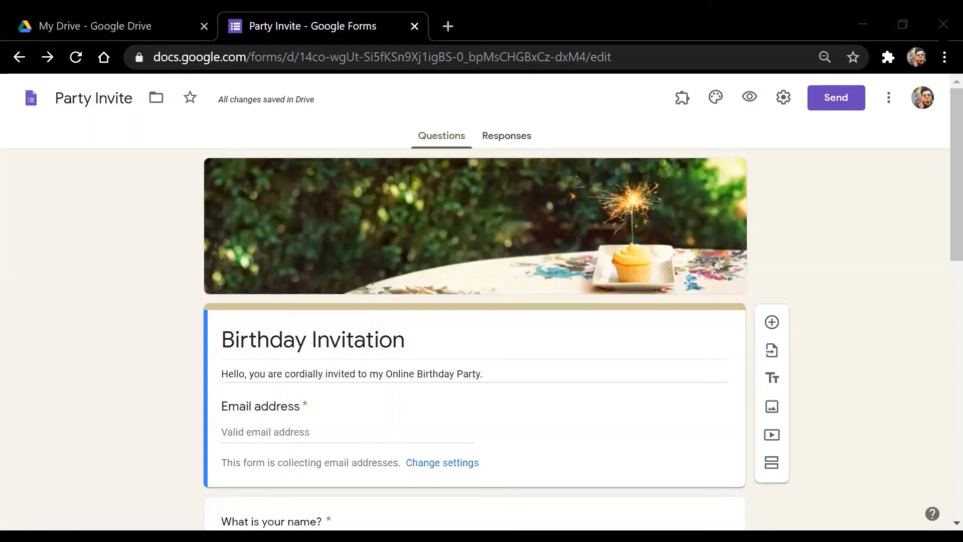
# - Check the form's general settings without saving, and copy a newly shortened share link for the form
pyautogui.click(782, 98)
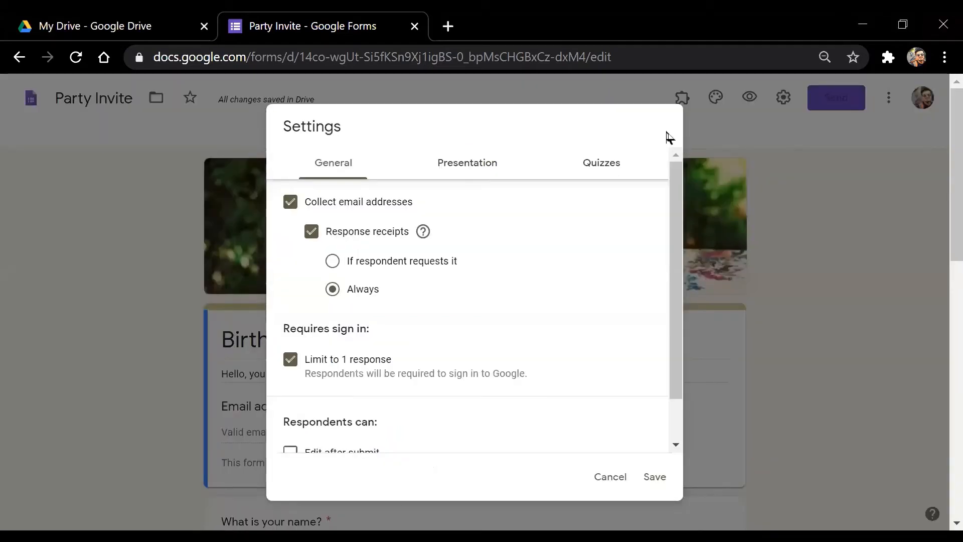
pyautogui.click(610, 481)
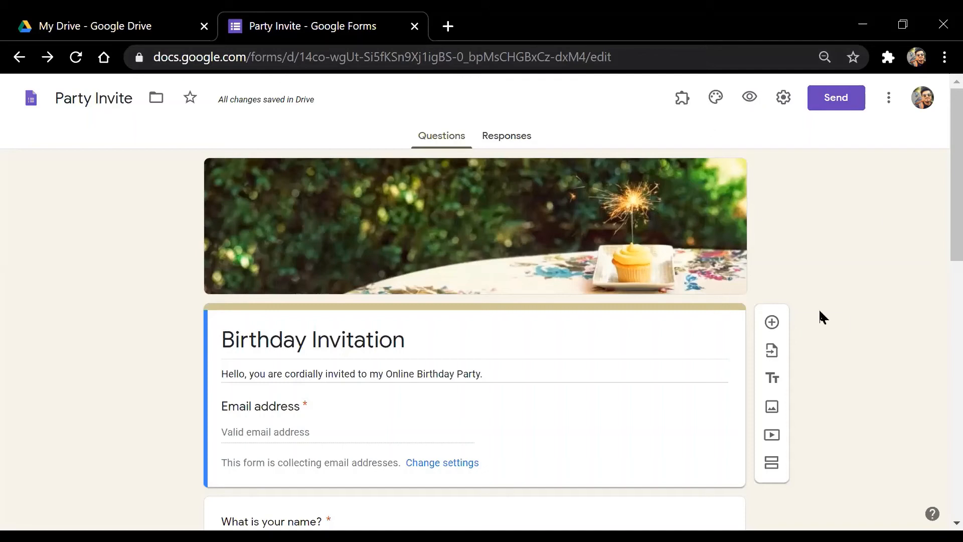
pyautogui.click(849, 104)
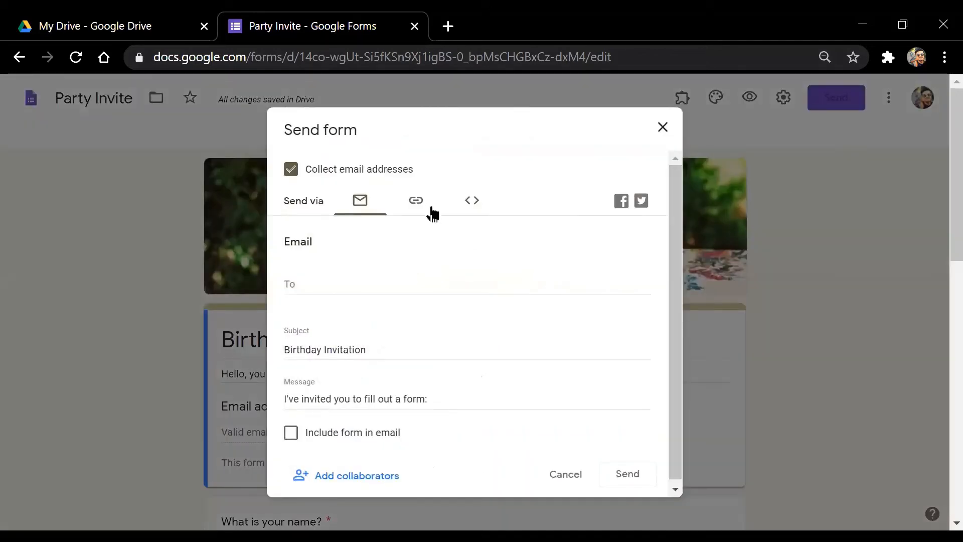
pyautogui.click(417, 206)
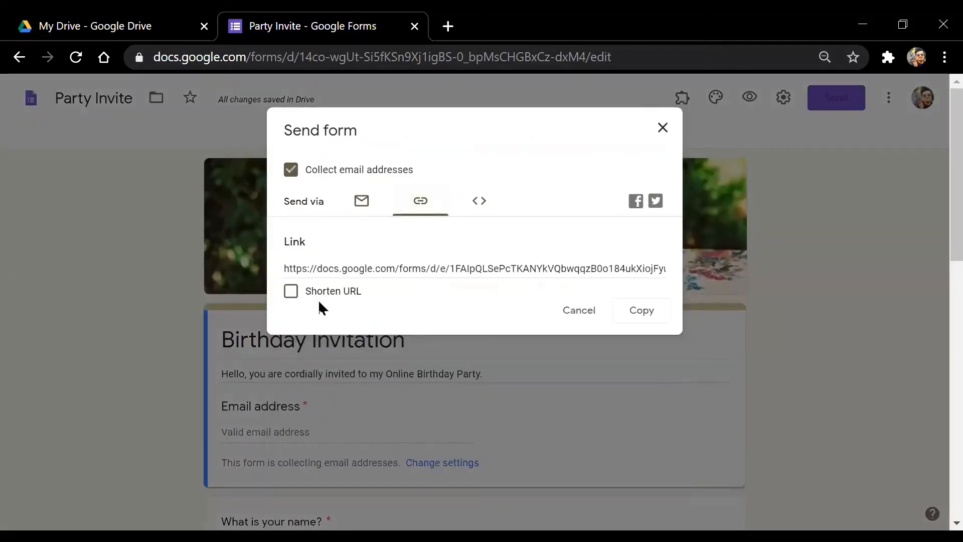
pyautogui.click(291, 291)
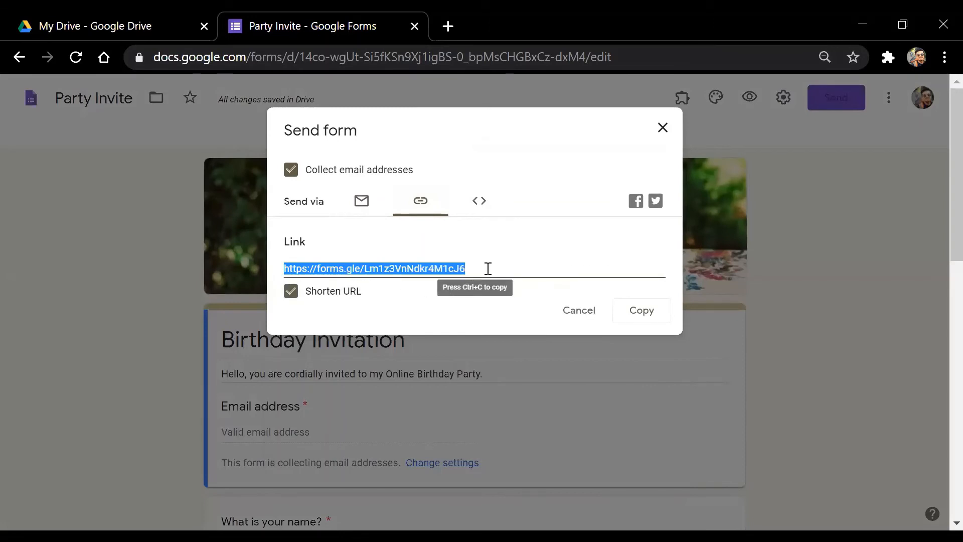
pyautogui.click(662, 319)
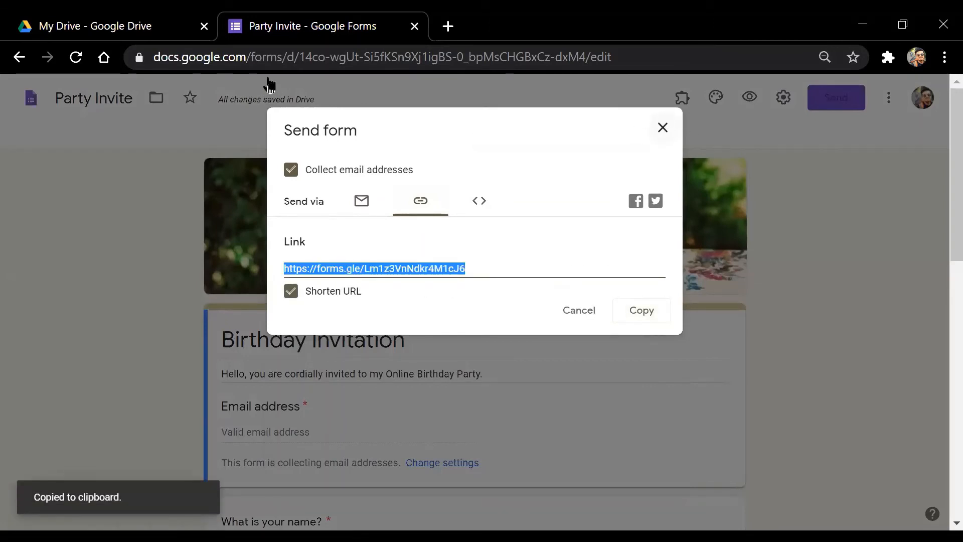
pyautogui.click(662, 128)
pyautogui.click(284, 64)
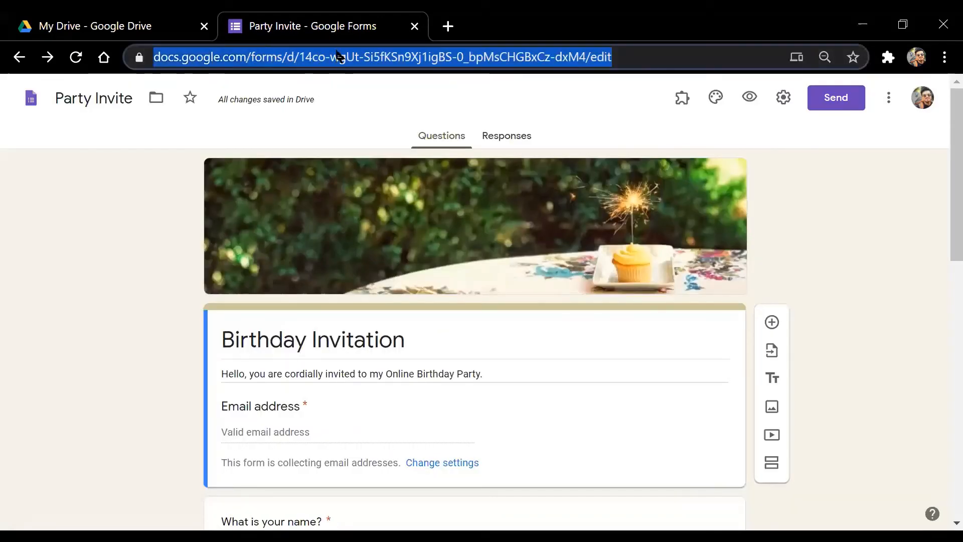
pyautogui.click(896, 249)
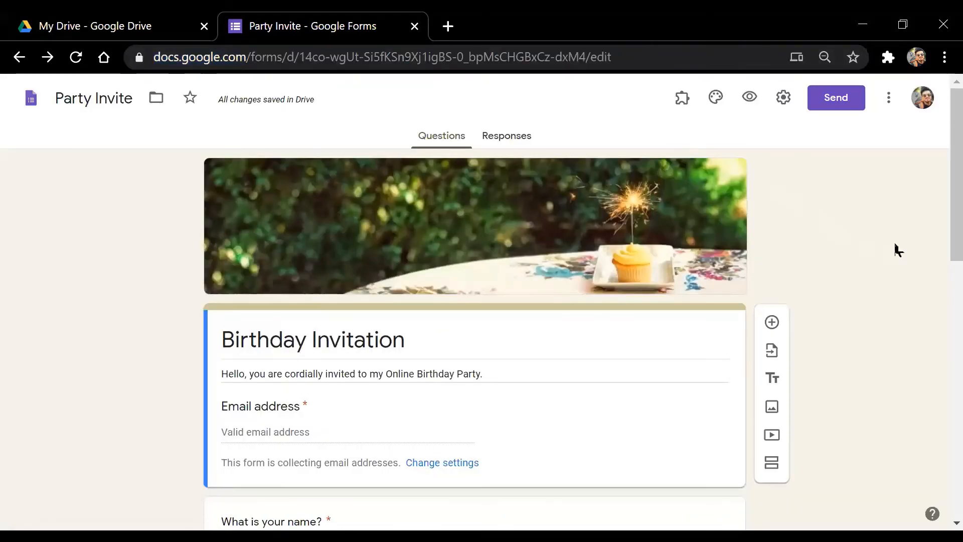
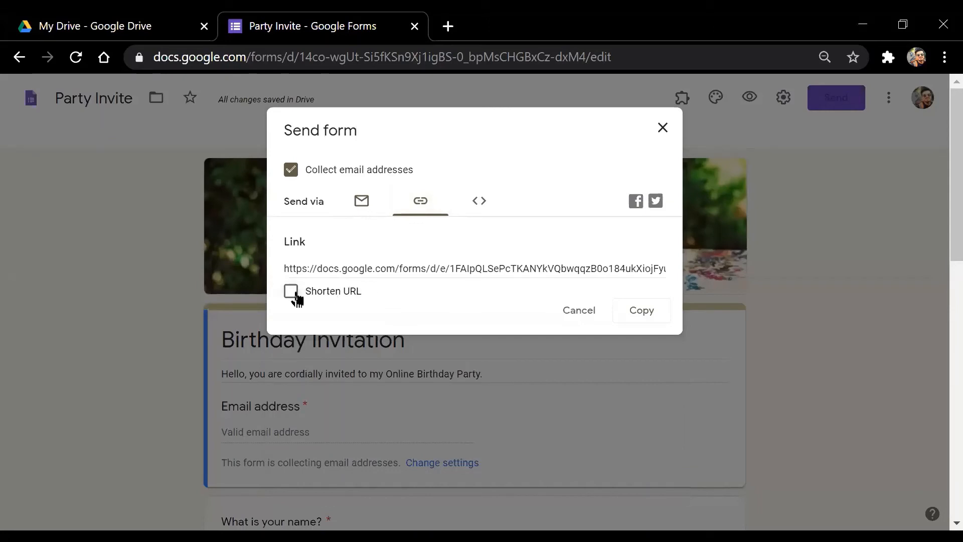
# - Shorten the form's share link once more, close the sending options and highlight the form's editing address
pyautogui.click(293, 294)
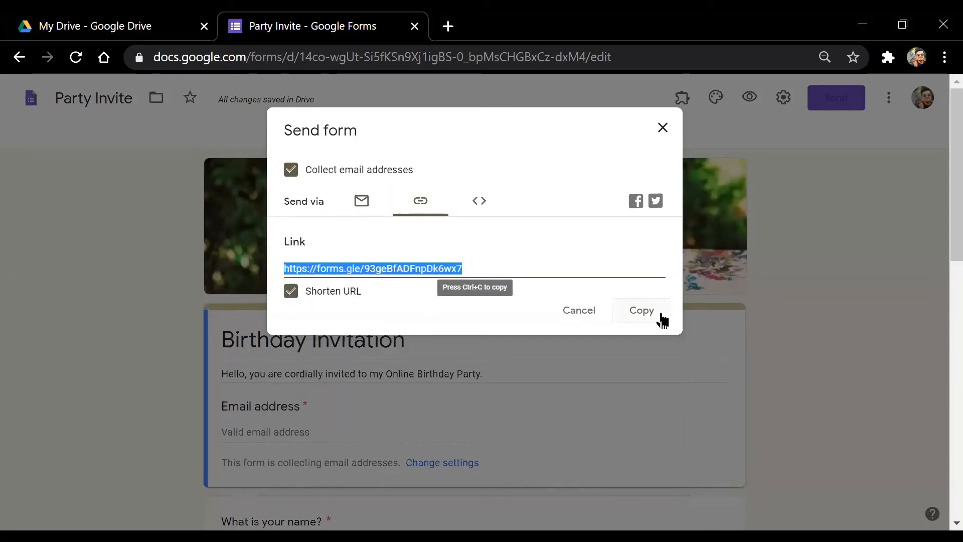
pyautogui.click(661, 127)
pyautogui.click(235, 60)
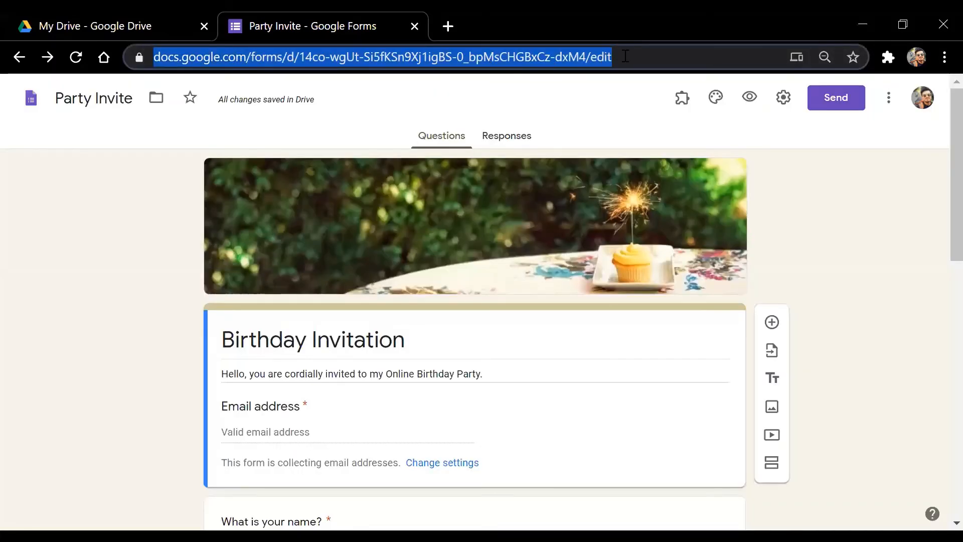
pyautogui.click(855, 191)
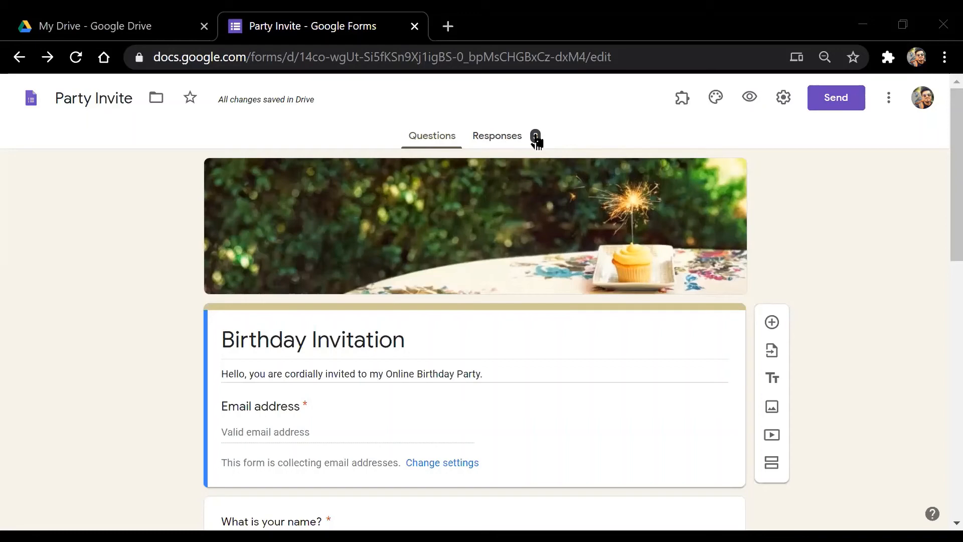
# - Review the summary of the form's responses and open the third respondent's individual response
pyautogui.click(485, 134)
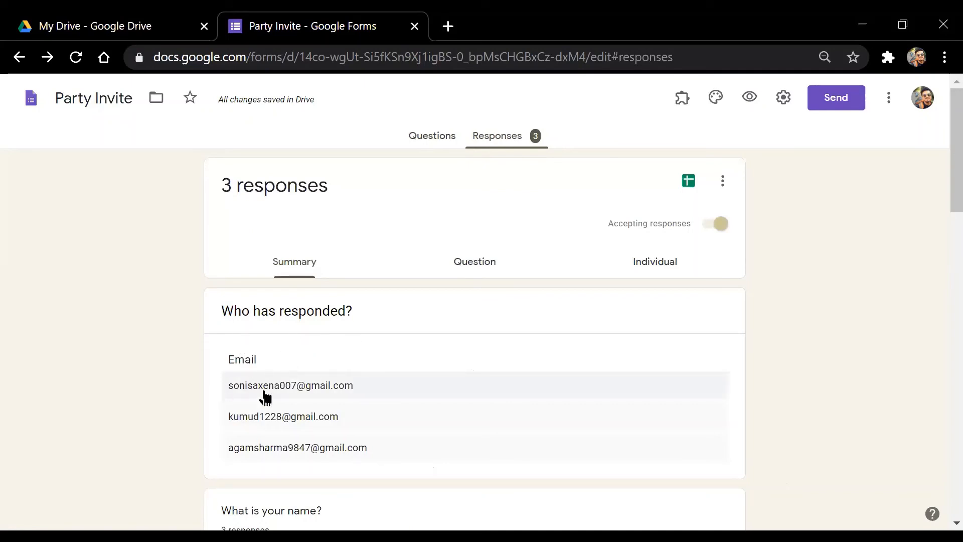
pyautogui.scroll(-2, 940, 190)
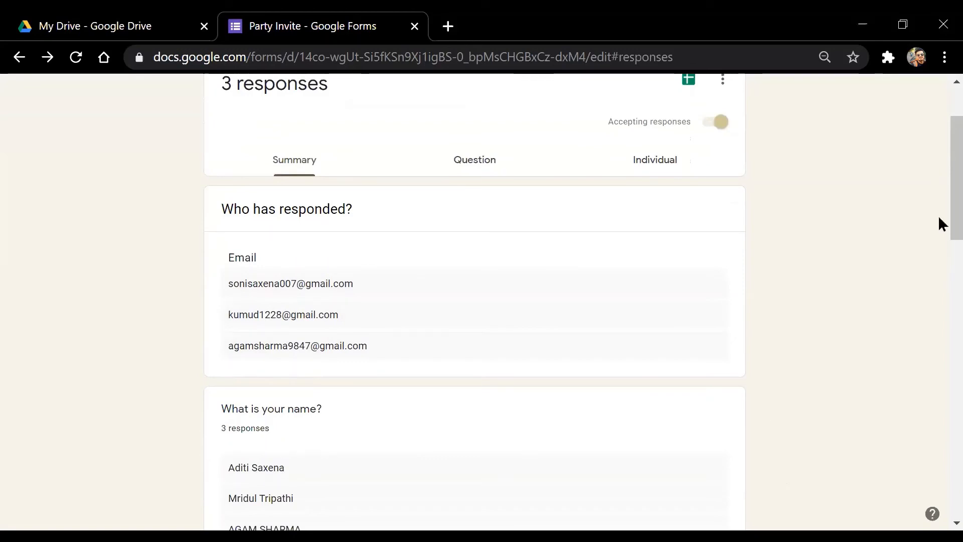
pyautogui.scroll(-2, 939, 218)
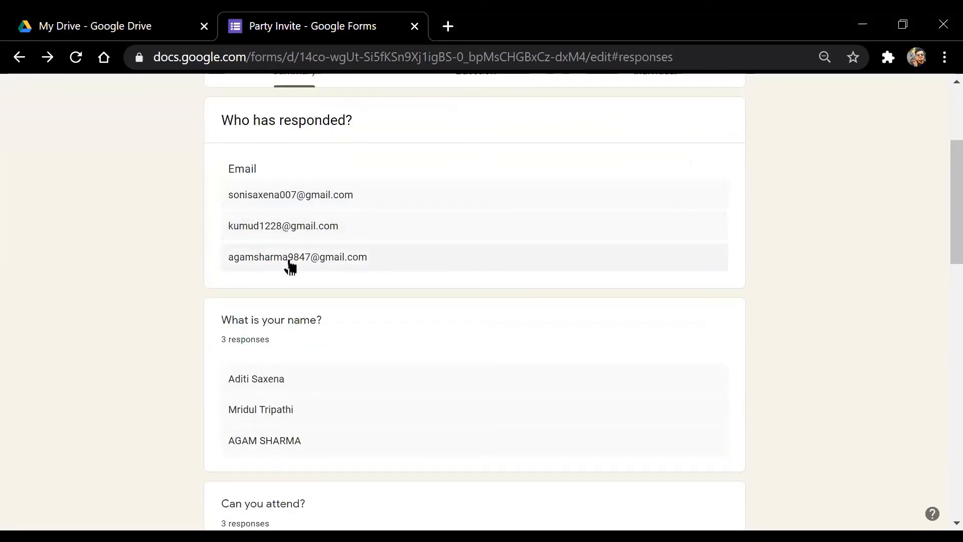
pyautogui.click(290, 267)
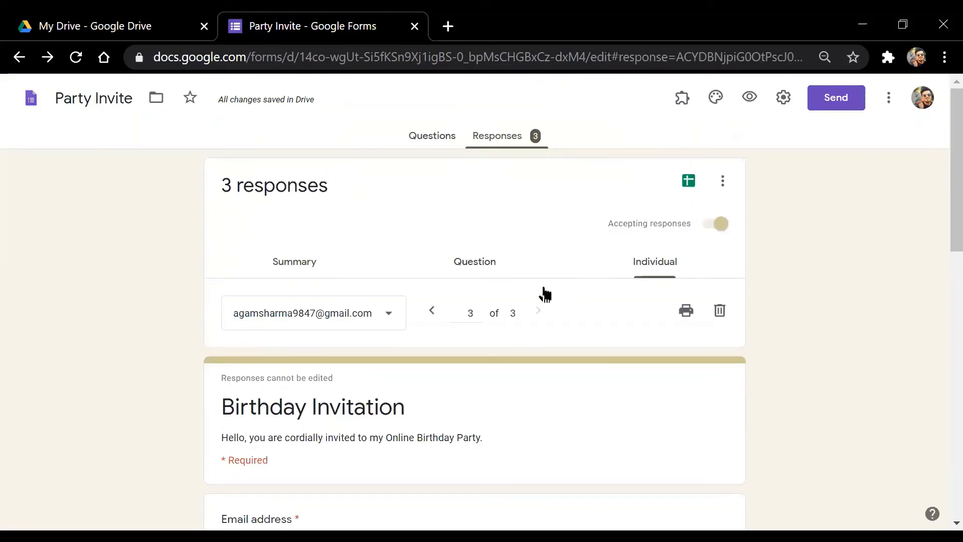
# - Skim the third respondent's answers, view the responses by question and return to the responses summary
pyautogui.scroll(-6, 941, 216)
pyautogui.scroll(5, 940, 225)
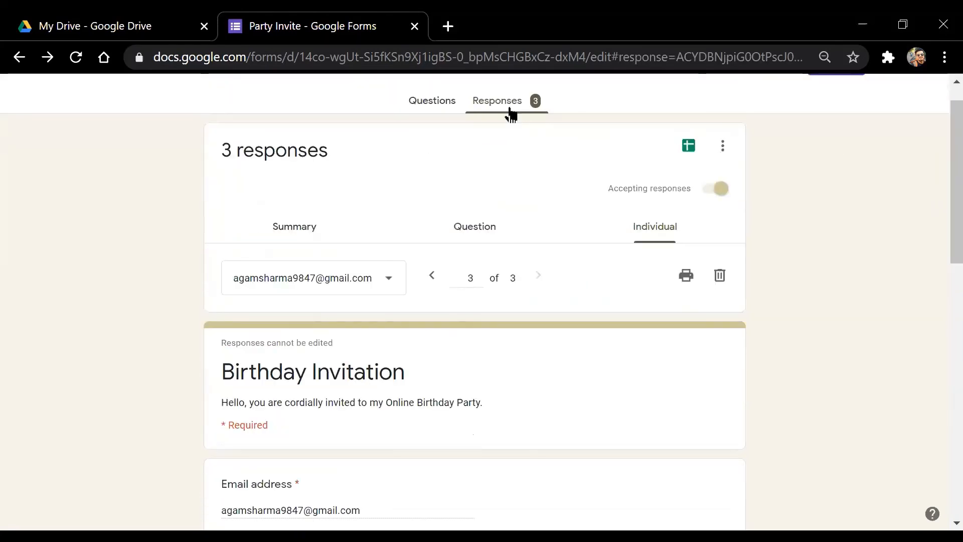
pyautogui.click(479, 229)
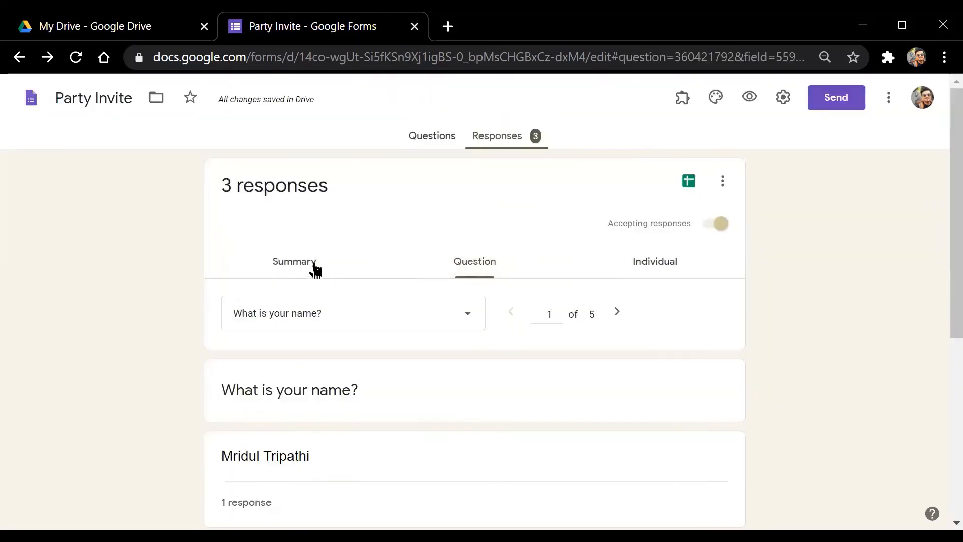
pyautogui.click(321, 267)
pyautogui.click(421, 266)
pyautogui.click(368, 266)
# - Examine the summary of answers on attendance, number of people attending, items being brought, and allergies or dietary restrictions
pyautogui.moveTo(951, 164); pyautogui.dragTo(951, 231)
pyautogui.scroll(-8, 939, 340)
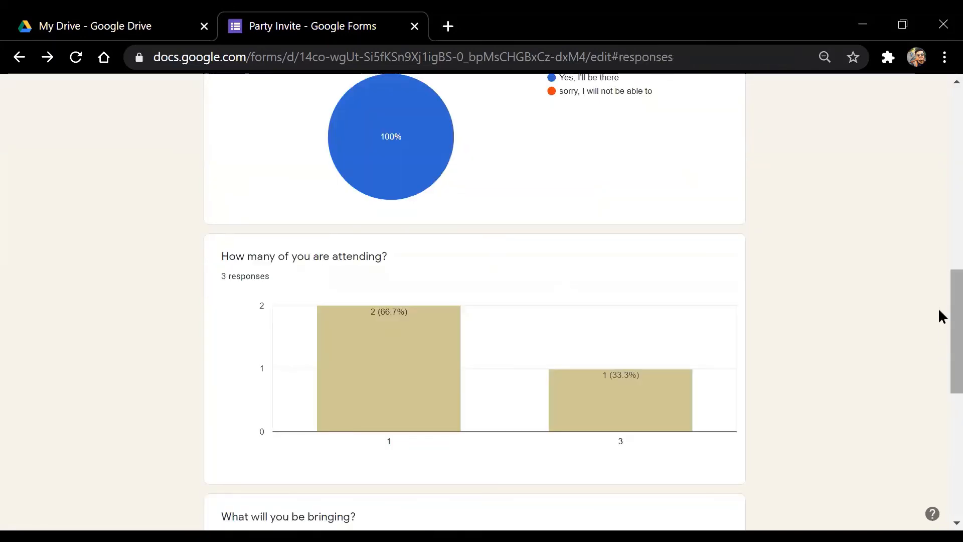
pyautogui.scroll(4, 941, 271)
pyautogui.moveTo(938, 265); pyautogui.dragTo(938, 260)
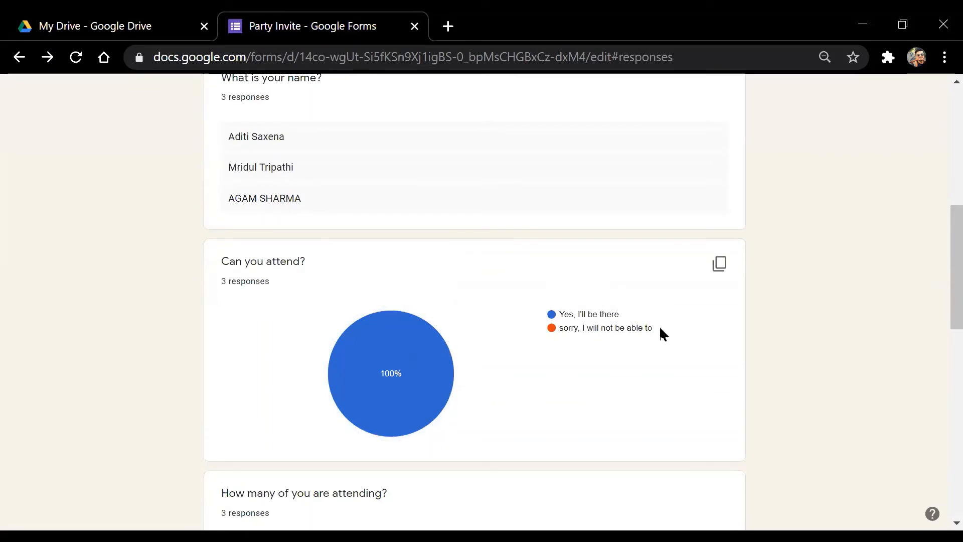
pyautogui.moveTo(376, 394)
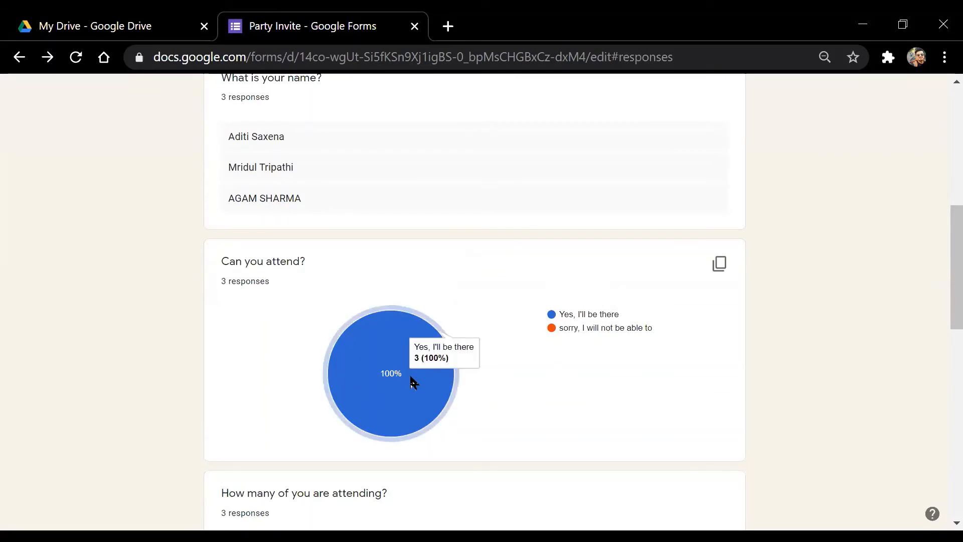
pyautogui.scroll(-5, 940, 315)
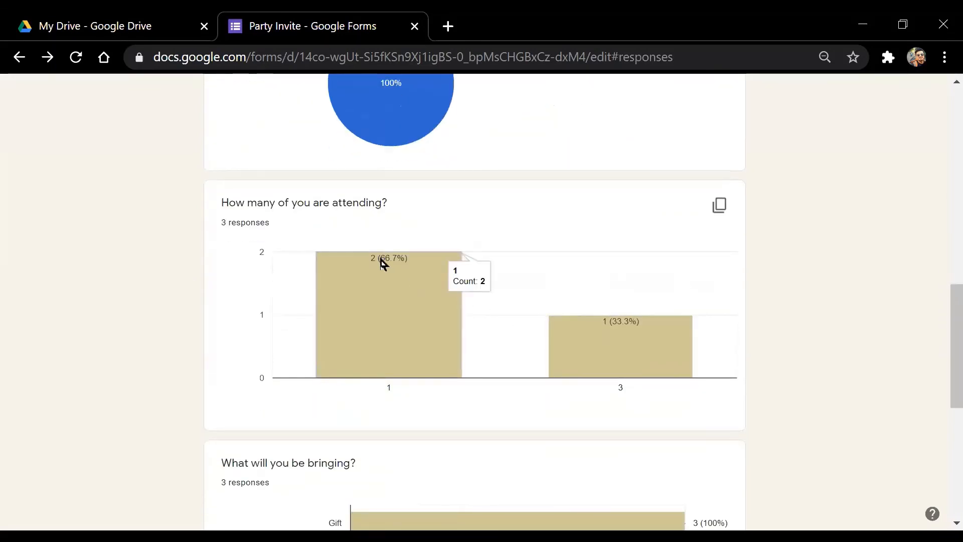
pyautogui.moveTo(406, 315)
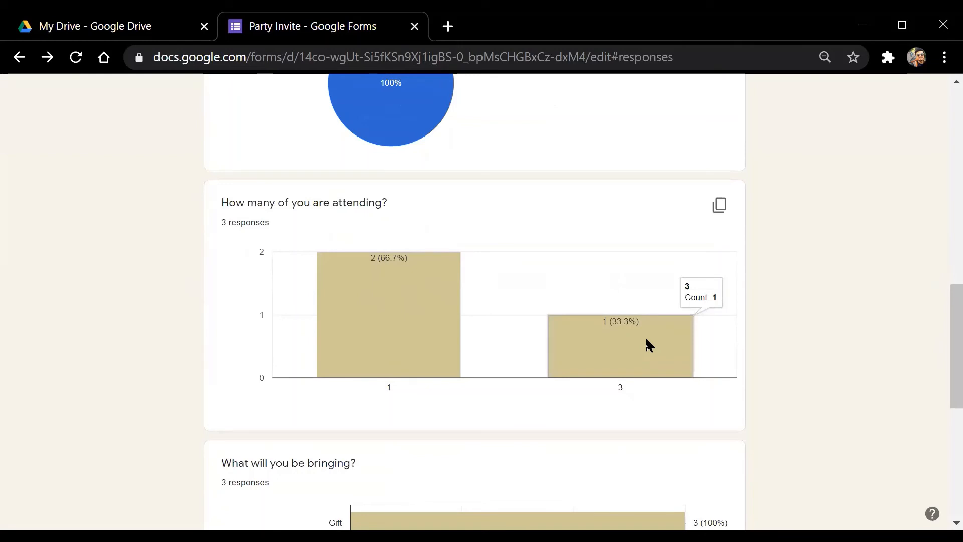
pyautogui.moveTo(952, 350); pyautogui.dragTo(952, 401)
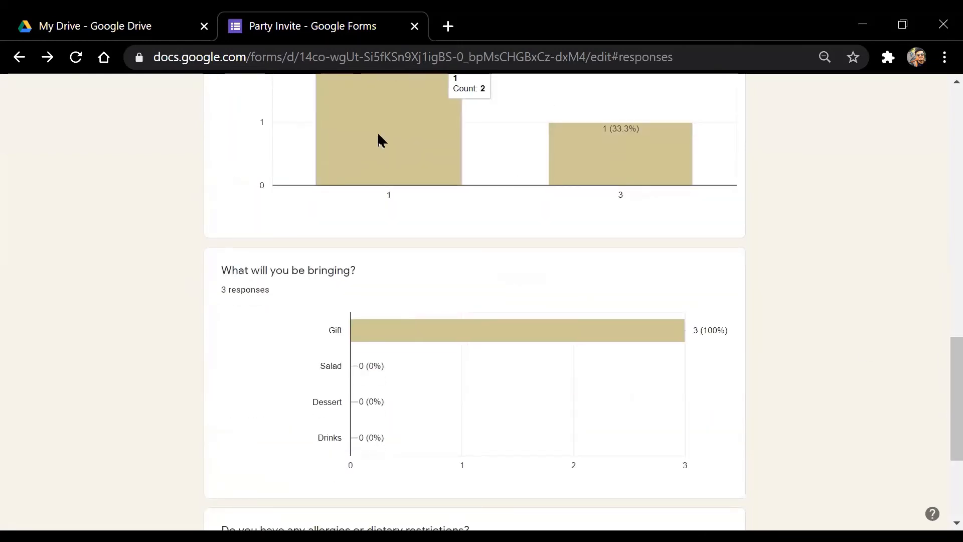
pyautogui.moveTo(389, 340)
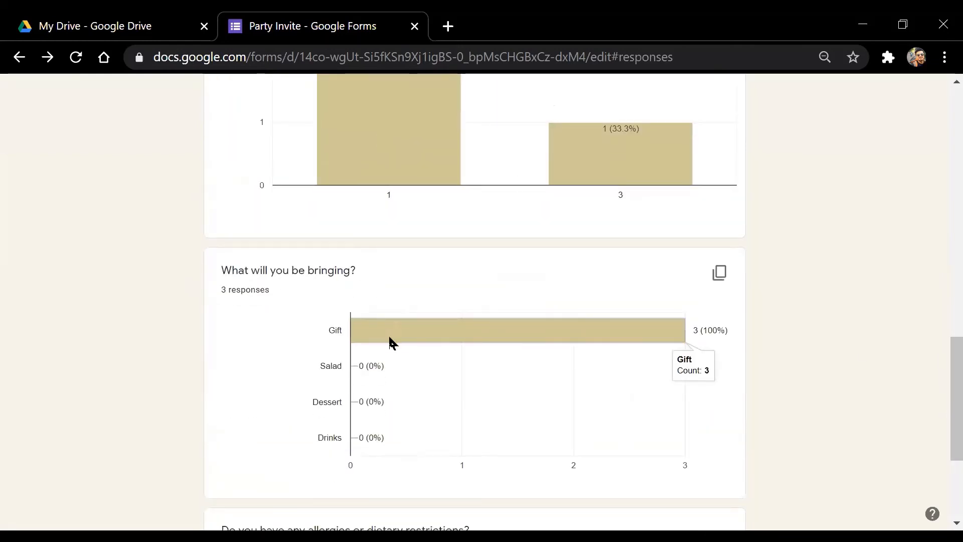
pyautogui.scroll(-4, 939, 359)
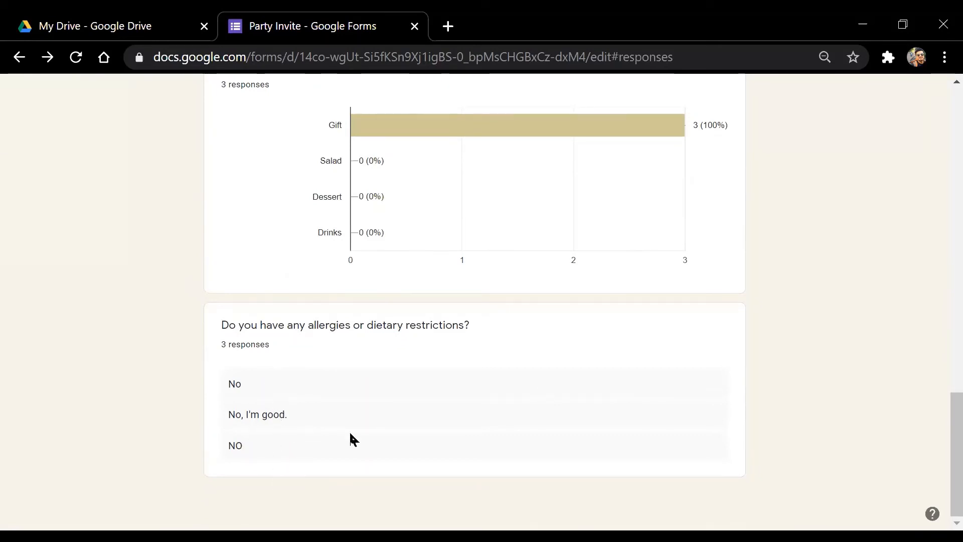
pyautogui.moveTo(941, 455); pyautogui.dragTo(940, 122)
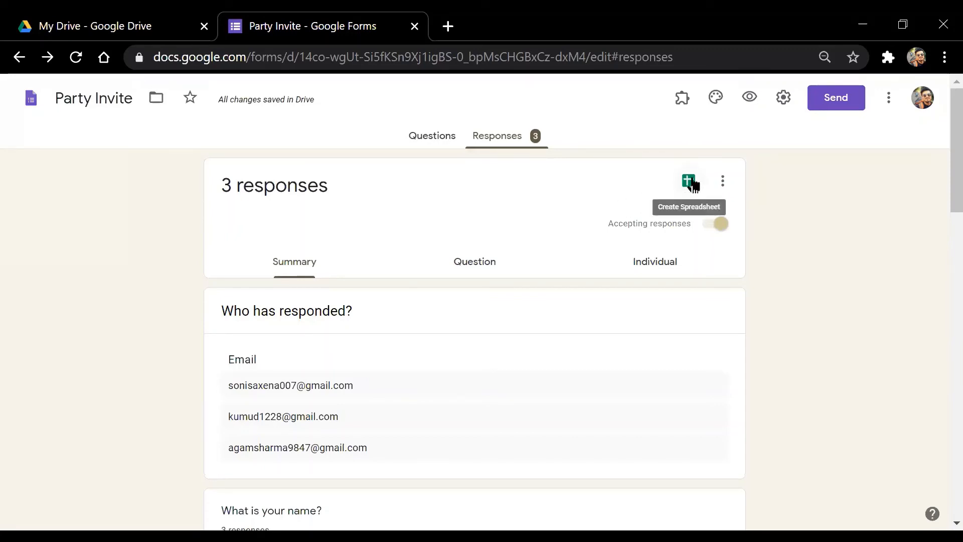
# - Create a new spreadsheet named Party Invite (Responses) as the destination for the form's responses
pyautogui.click(694, 184)
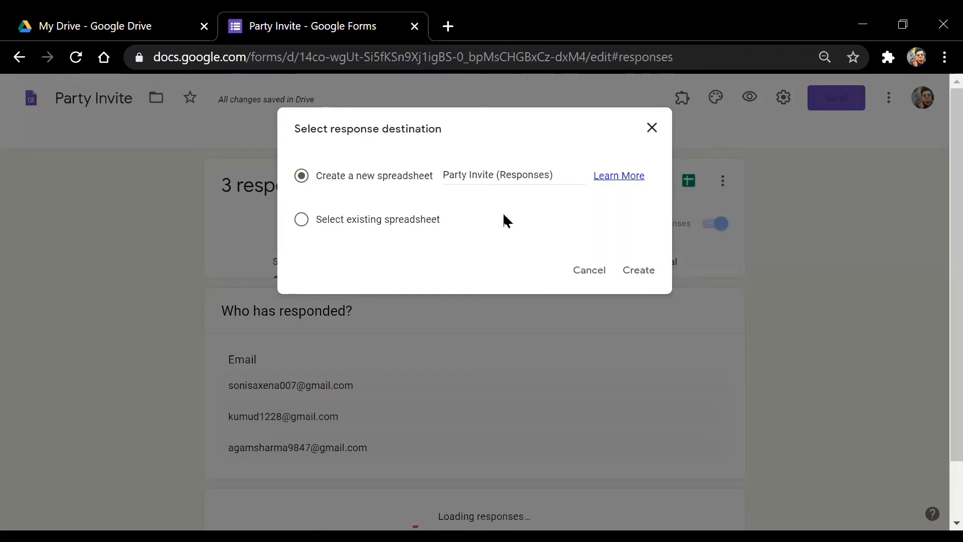
pyautogui.click(647, 279)
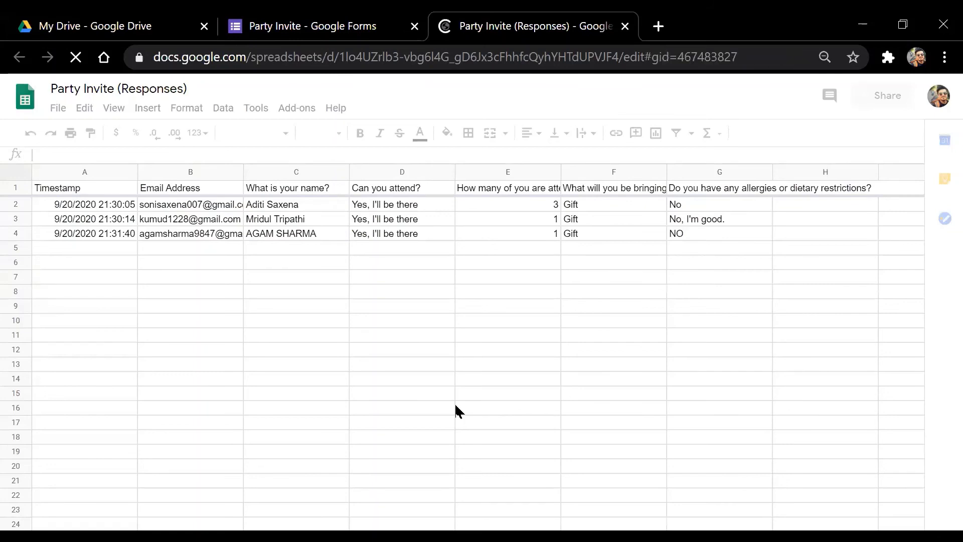
pyautogui.click(350, 30)
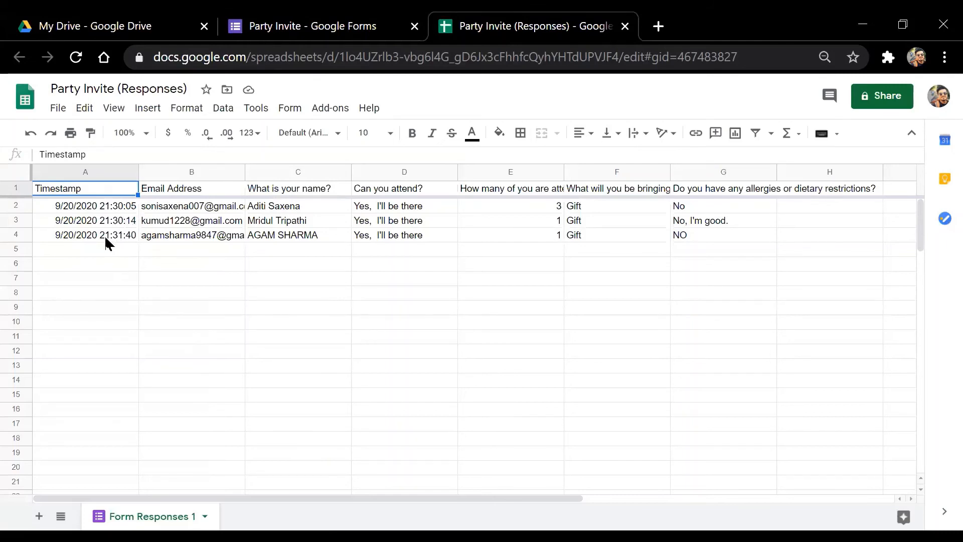
# - Review the timestamps, email addresses, question headings and "Can you attend?" answers in the response spreadsheet, and return to the form
pyautogui.click(128, 239)
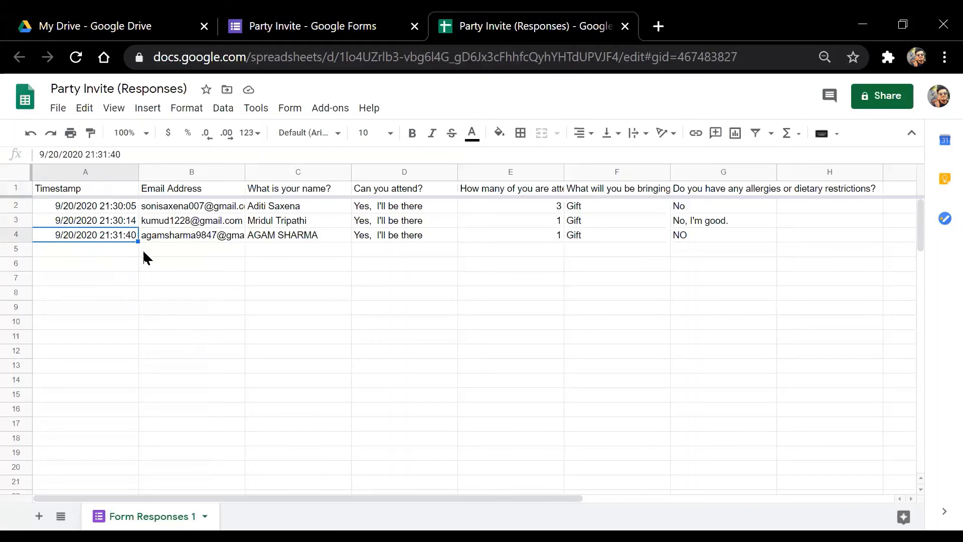
pyautogui.click(171, 206)
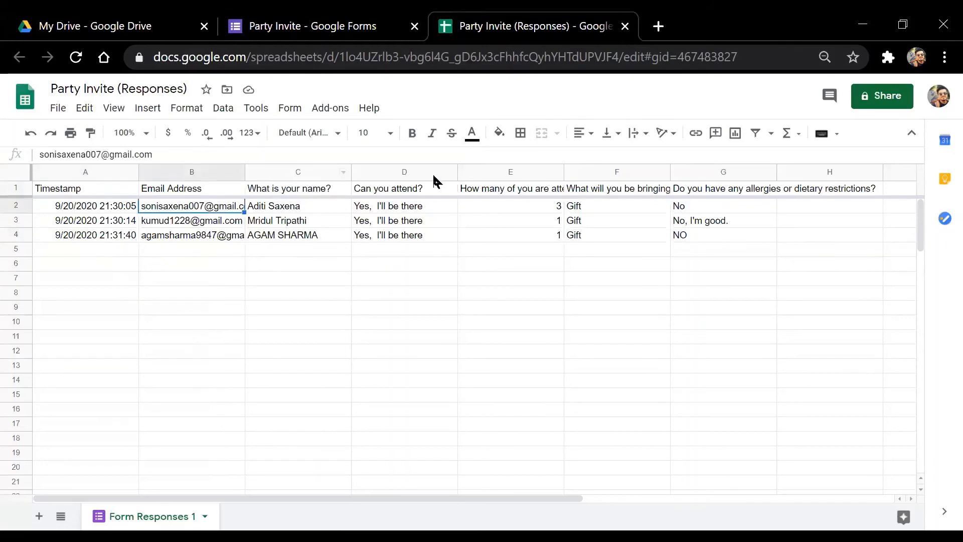
pyautogui.click(414, 192)
pyautogui.click(318, 197)
pyautogui.click(377, 197)
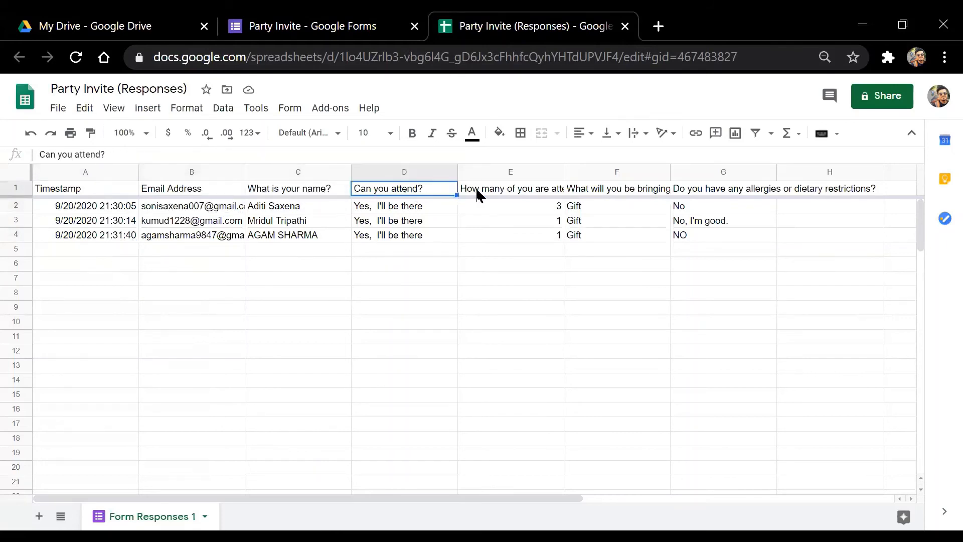
pyautogui.click(478, 194)
pyautogui.click(408, 207)
pyautogui.click(398, 220)
pyautogui.click(404, 235)
pyautogui.click(410, 210)
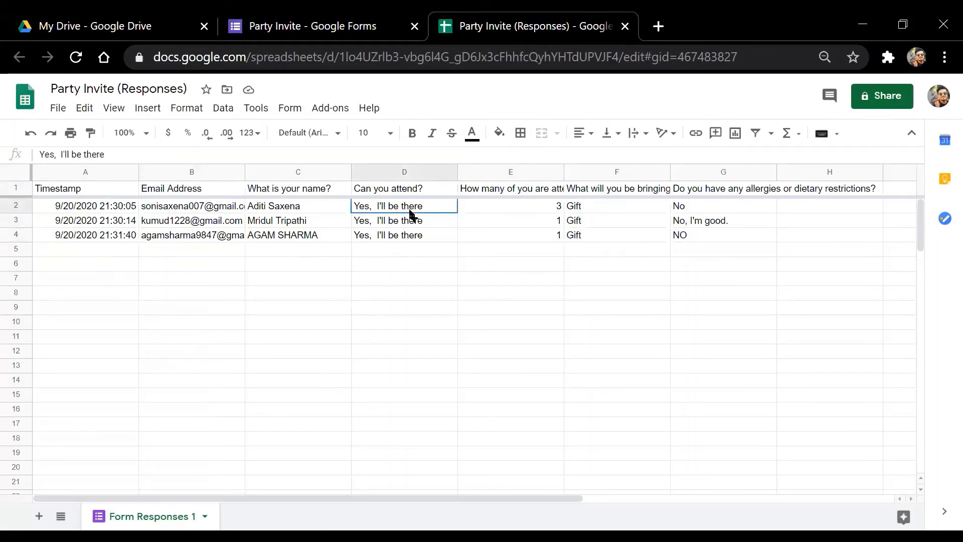
pyautogui.click(412, 224)
pyautogui.click(410, 235)
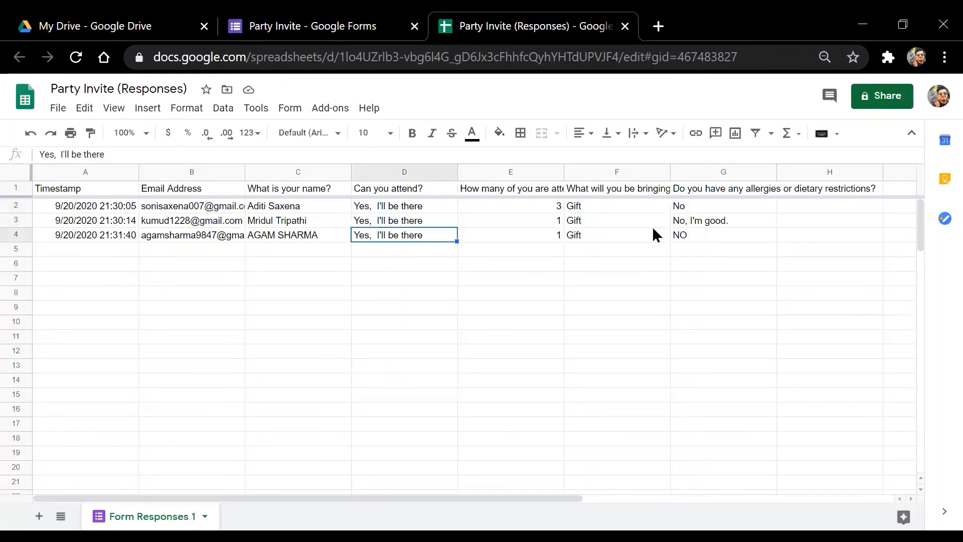
pyautogui.moveTo(582, 499)
pyautogui.mouseDown()
pyautogui.moveTo(893, 499)
pyautogui.moveTo(577, 499)
pyautogui.mouseUp()
pyautogui.click(319, 35)
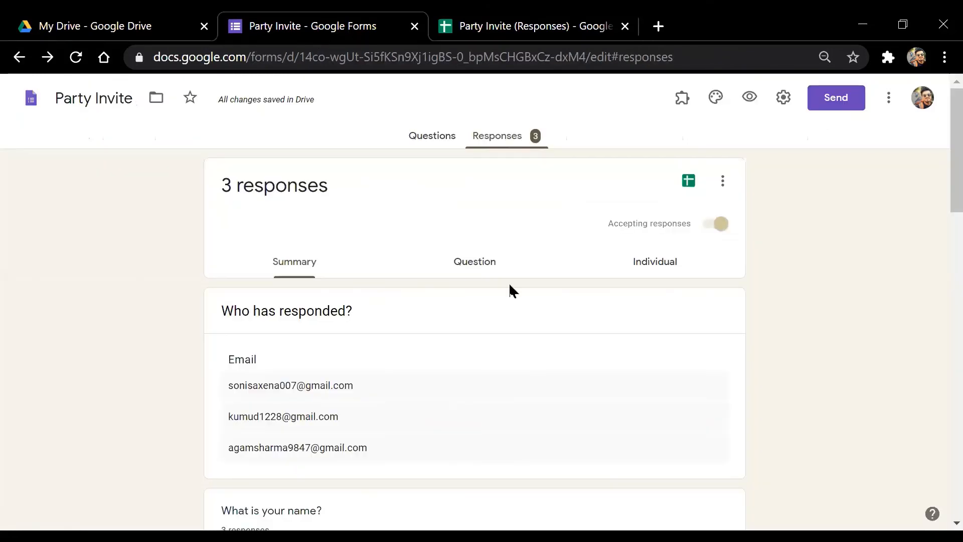
pyautogui.click(923, 98)
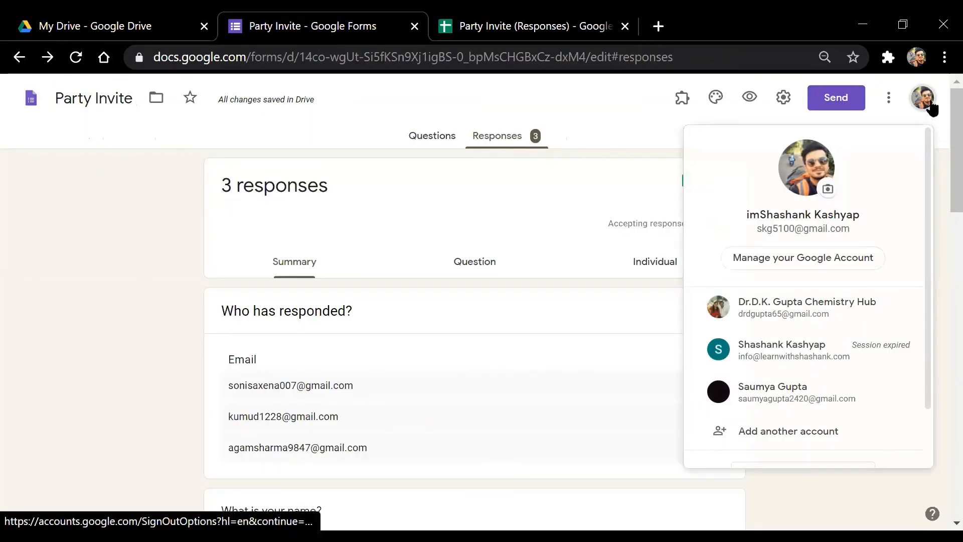
pyautogui.click(921, 100)
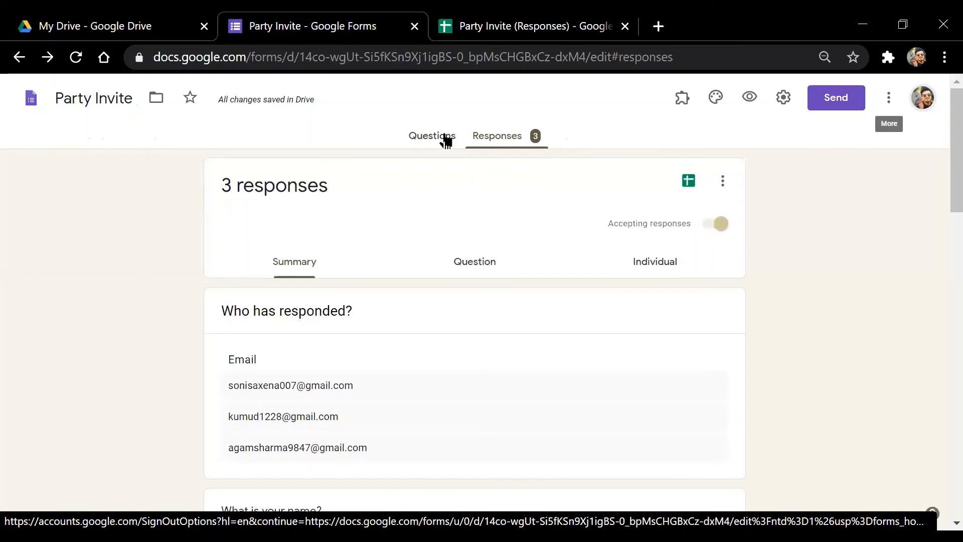
pyautogui.click(442, 137)
pyautogui.click(533, 145)
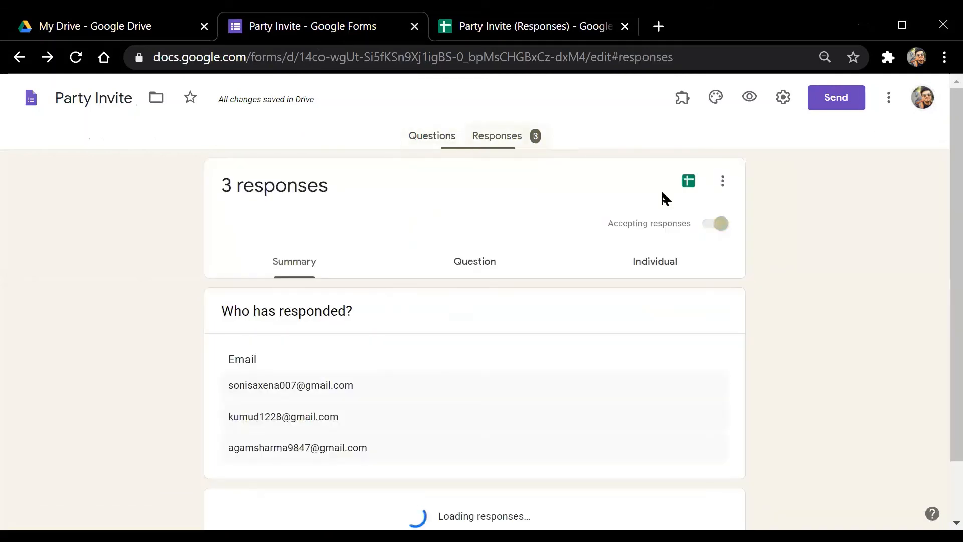
pyautogui.click(485, 29)
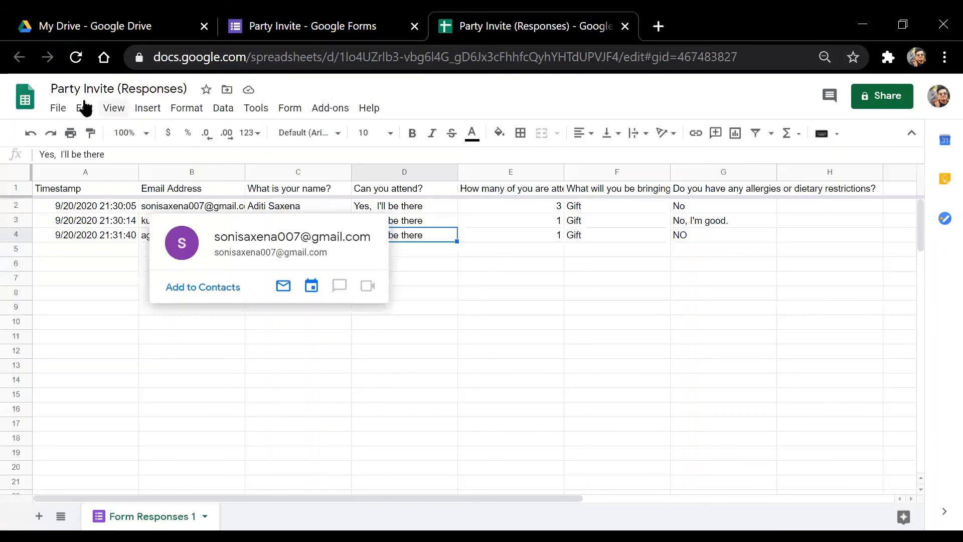
pyautogui.click(317, 27)
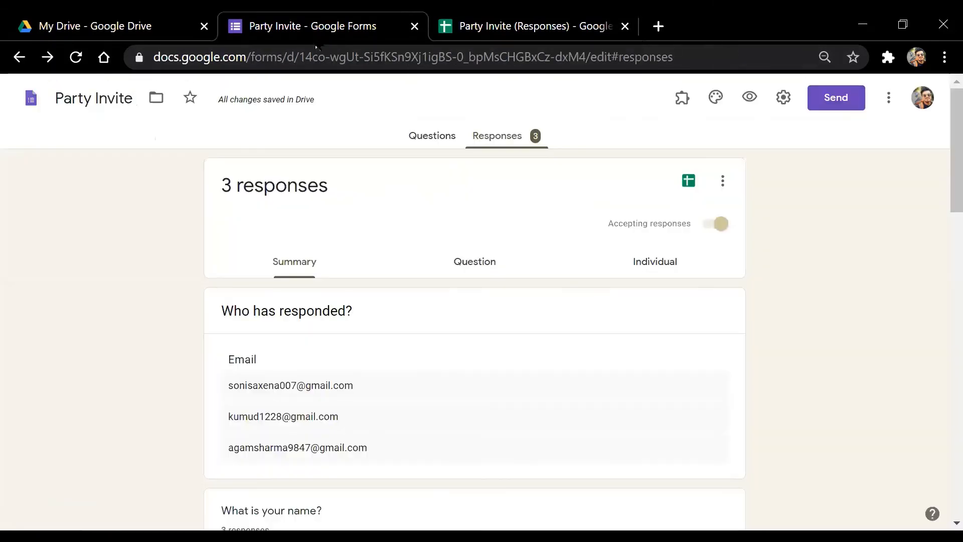
pyautogui.click(452, 144)
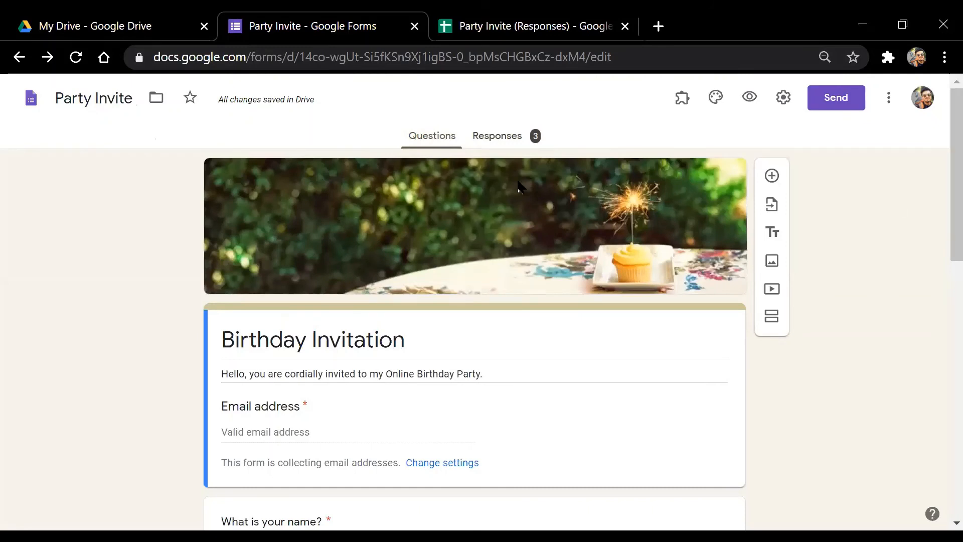
pyautogui.click(502, 143)
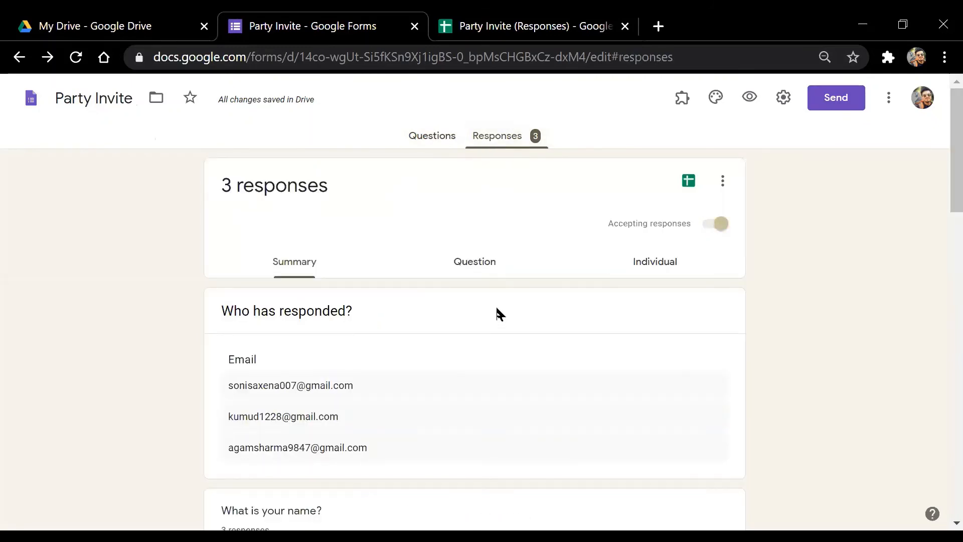
pyautogui.click(433, 134)
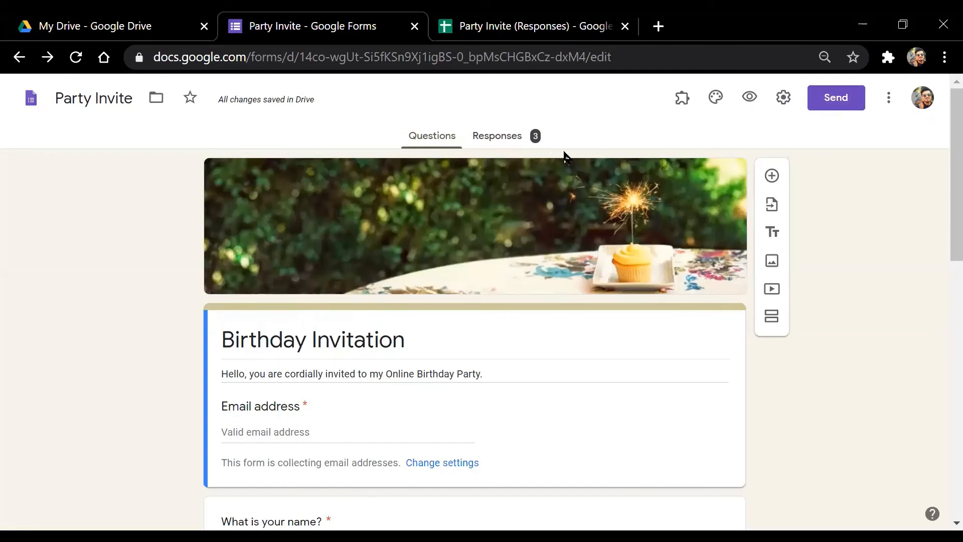
# - Open the linked spreadsheet from the form's responses and close the duplicate copy of it
pyautogui.click(488, 142)
pyautogui.click(687, 185)
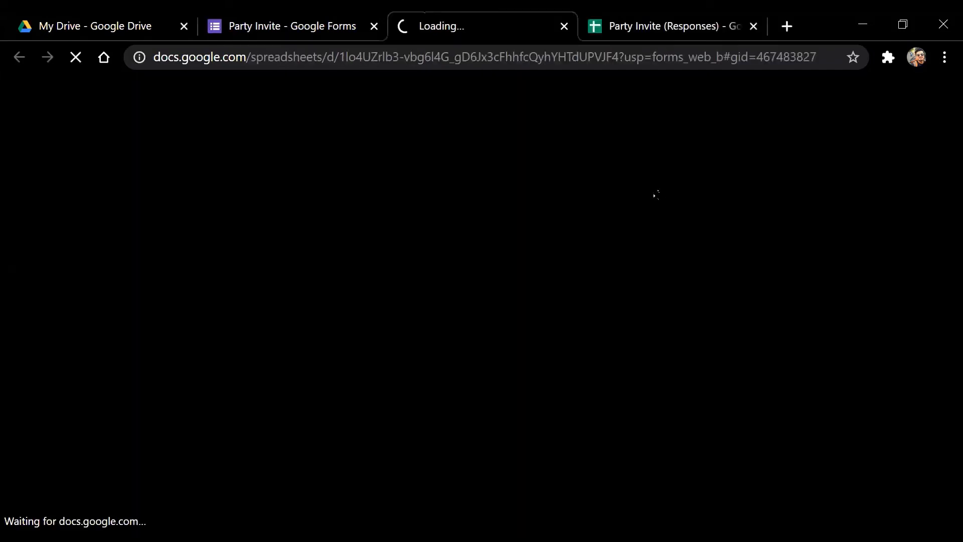
pyautogui.click(564, 26)
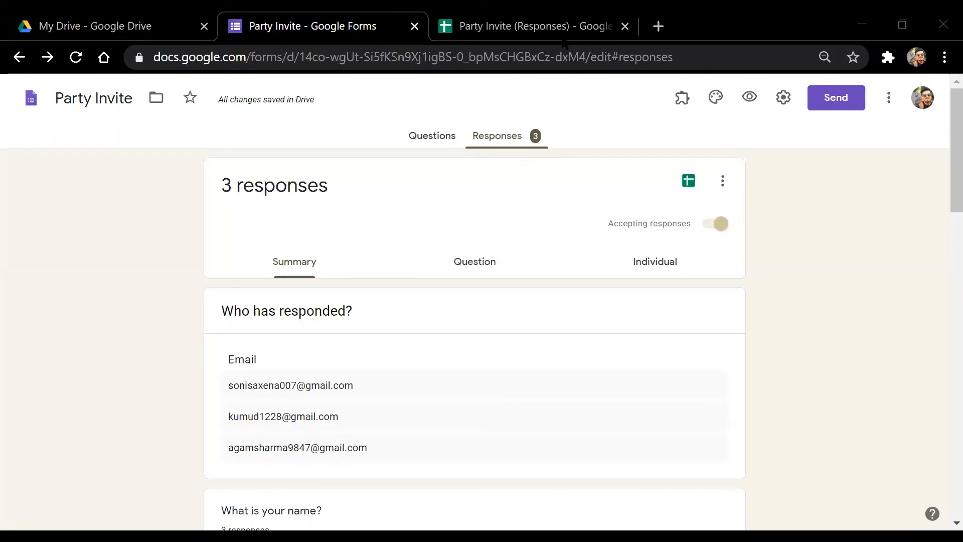
# - Look at the form's responses and the response spreadsheet once more, and return to the form's questions
pyautogui.click(447, 134)
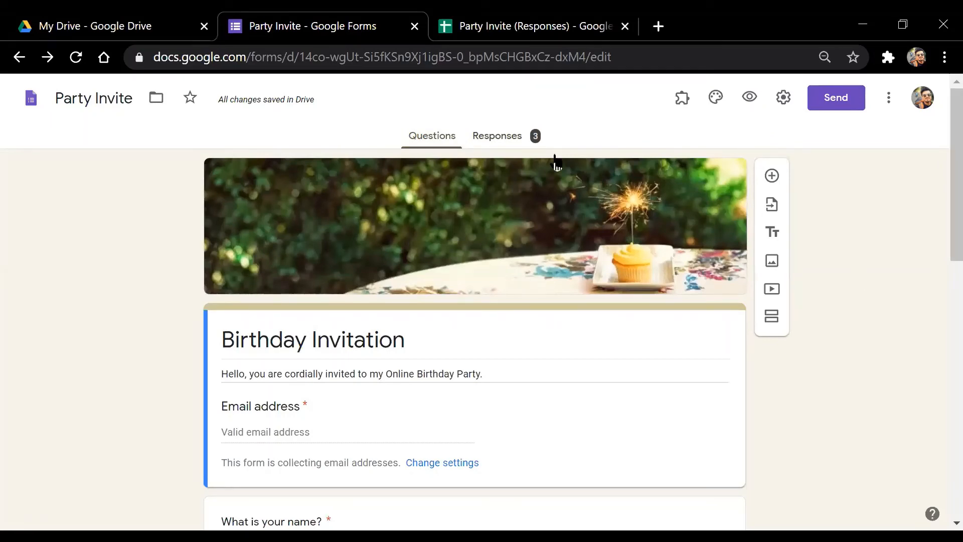
pyautogui.click(526, 146)
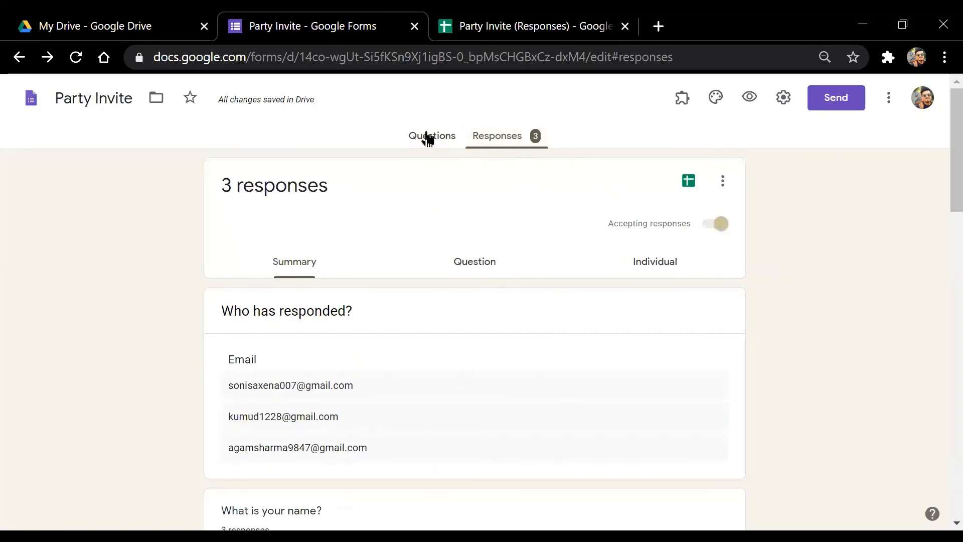
pyautogui.click(425, 135)
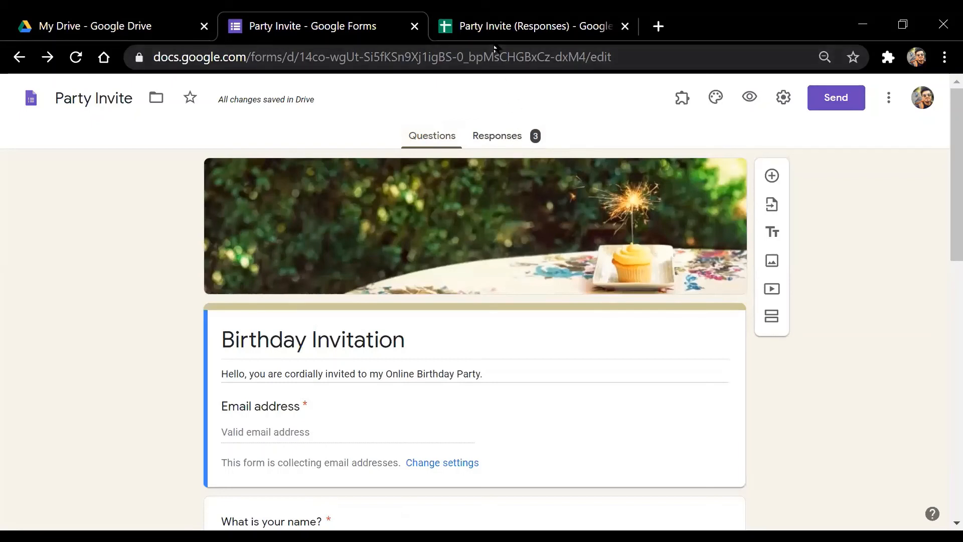
pyautogui.click(497, 26)
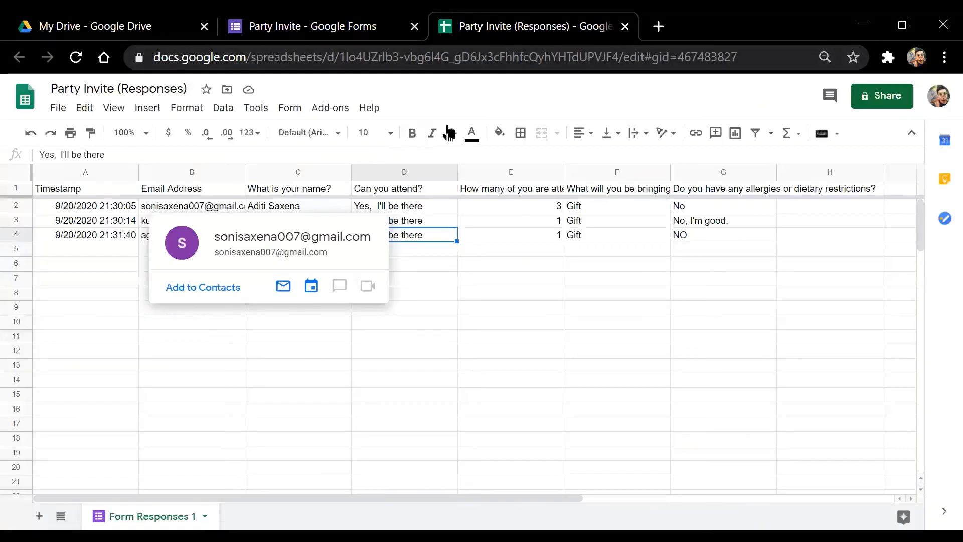
pyautogui.click(321, 30)
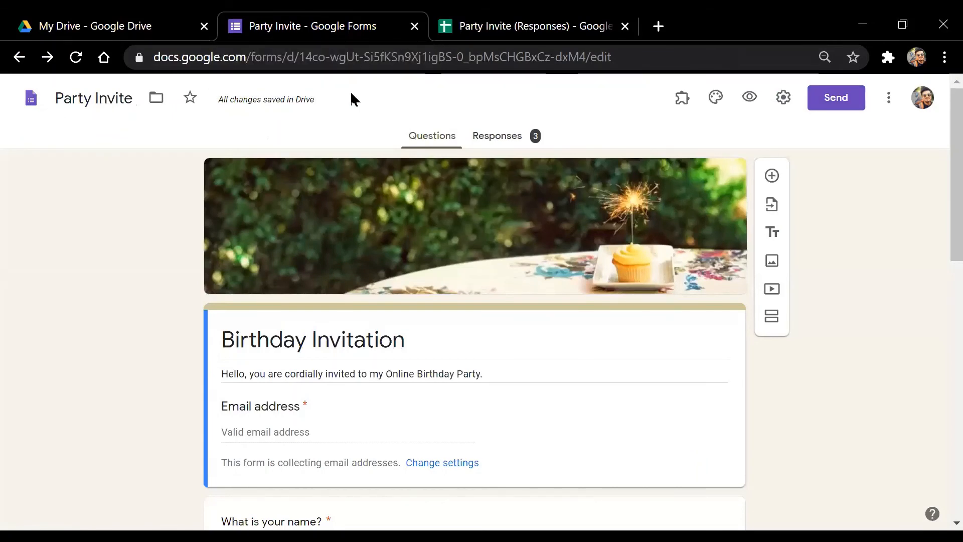
# - Display the form's shareable link with Shorten URL enabled, and close the Send form dialog
pyautogui.click(535, 138)
pyautogui.click(430, 145)
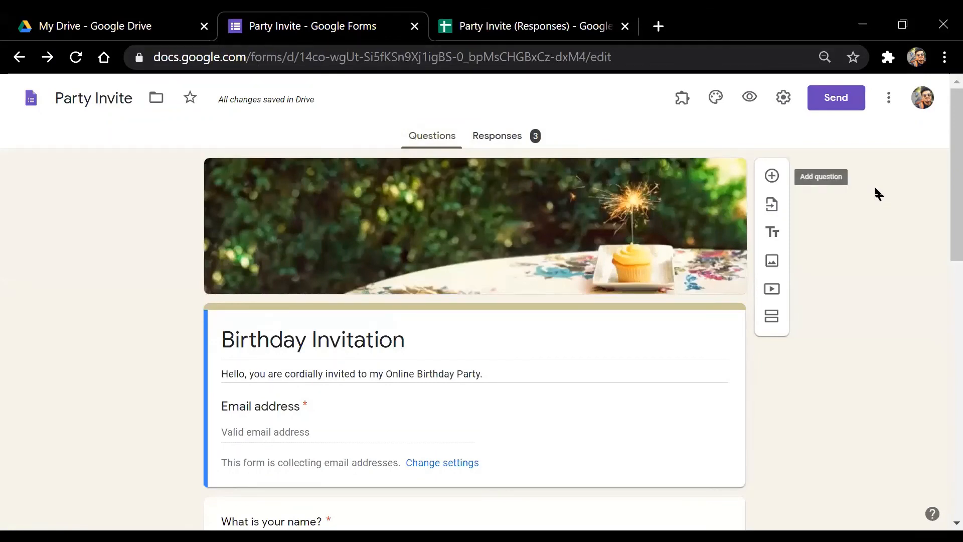
pyautogui.click(837, 99)
pyautogui.click(406, 203)
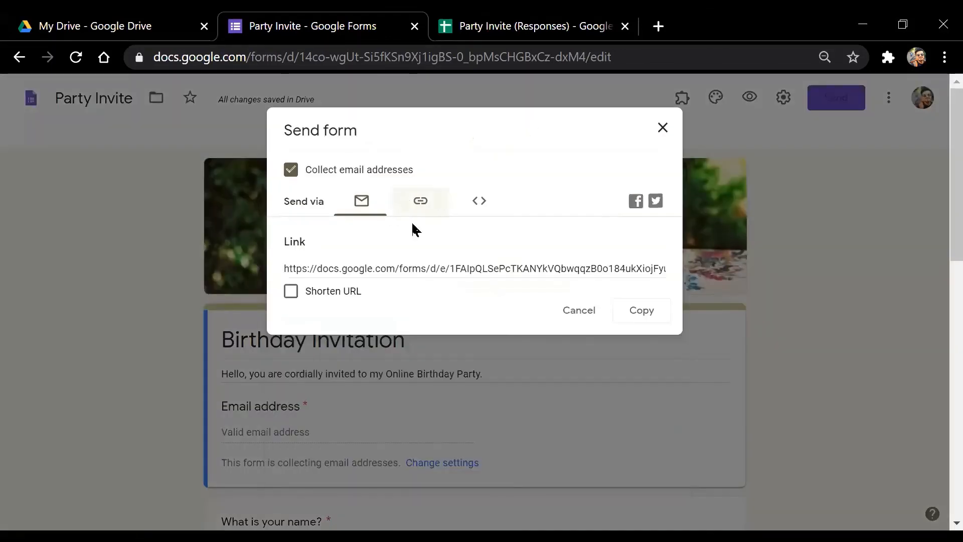
pyautogui.click(308, 293)
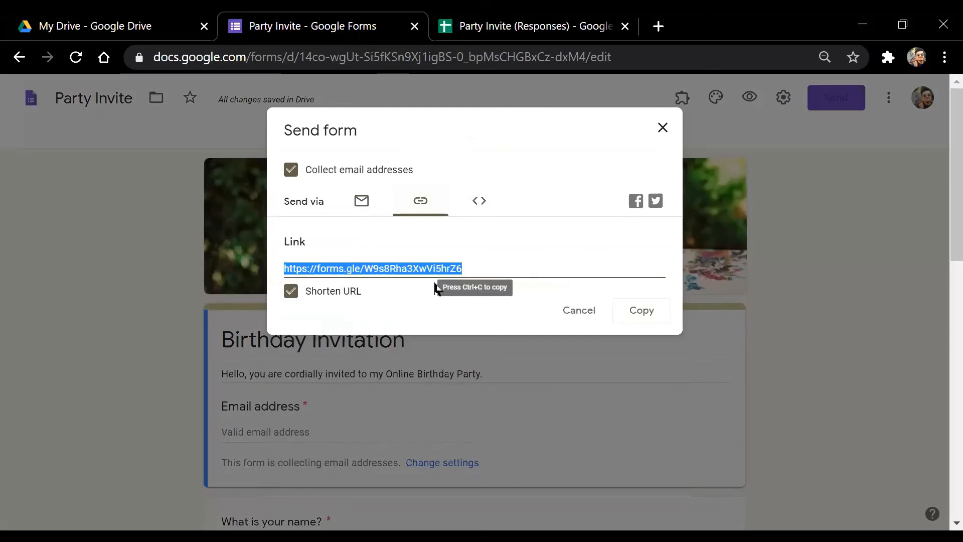
pyautogui.click(665, 132)
# - Highlight the full web address of the form's editing page, and deselect it
pyautogui.click(645, 56)
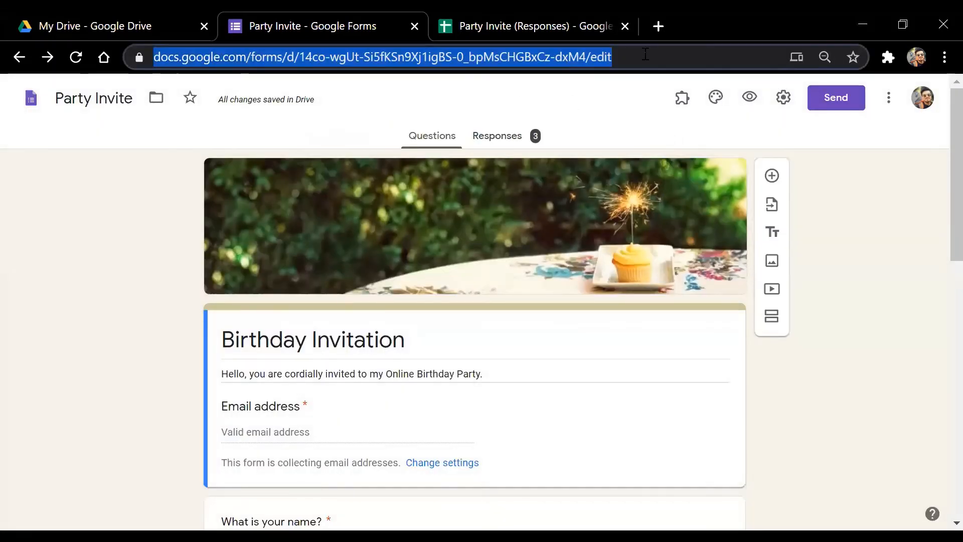
pyautogui.moveTo(652, 58); pyautogui.dragTo(150, 57)
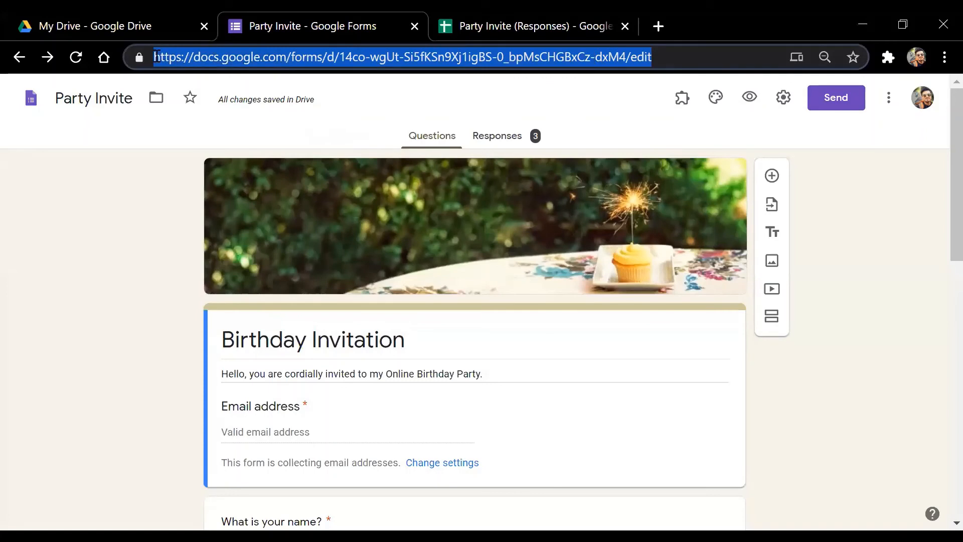
pyautogui.click(669, 56)
pyautogui.moveTo(669, 57); pyautogui.dragTo(150, 59)
pyautogui.click(857, 190)
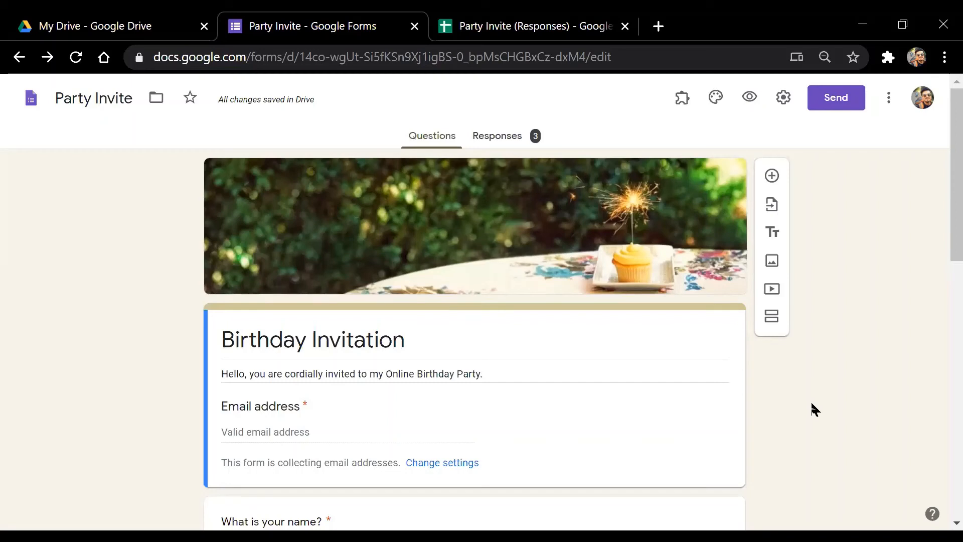
# - Check the form's responses briefly, and look through its questions from the invitation header to "What will you be bringing?"
pyautogui.click(534, 142)
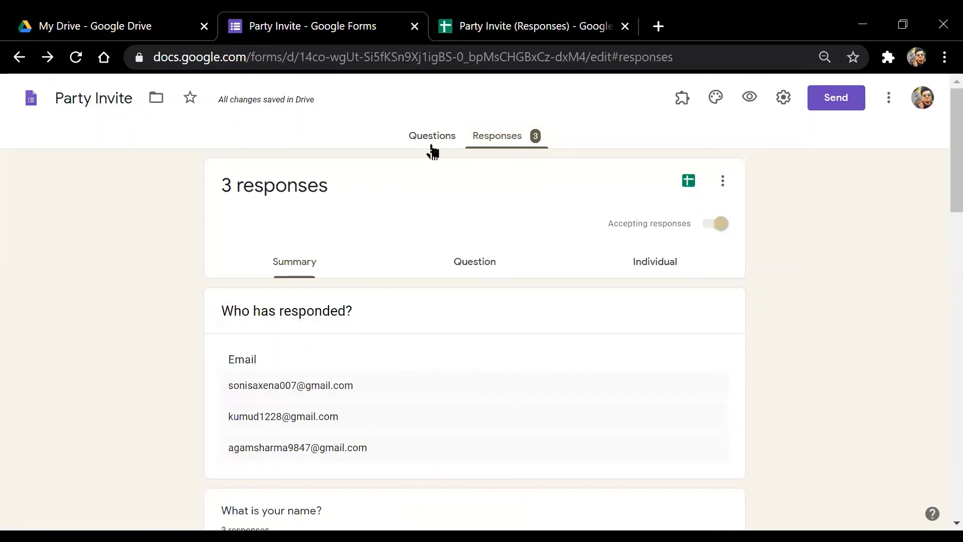
pyautogui.click(429, 143)
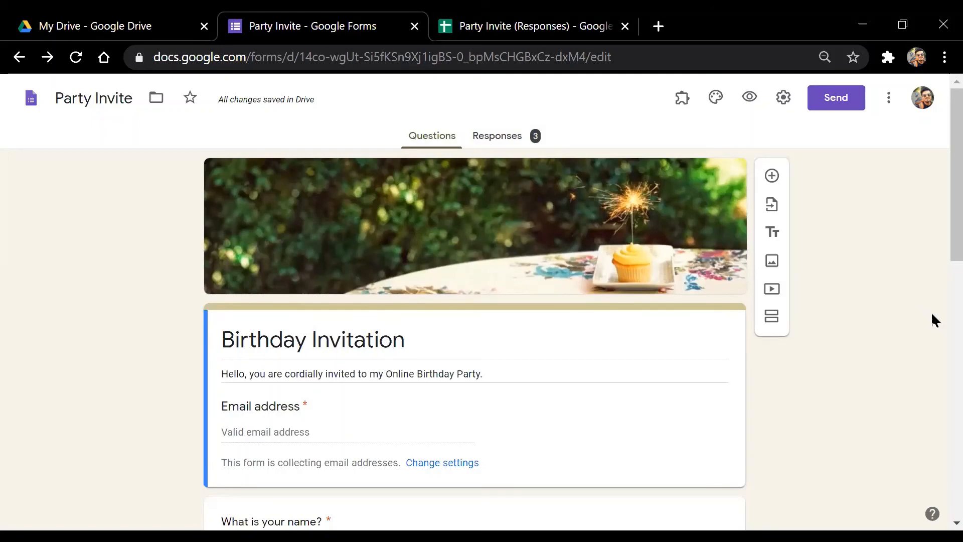
pyautogui.scroll(-2, 939, 262)
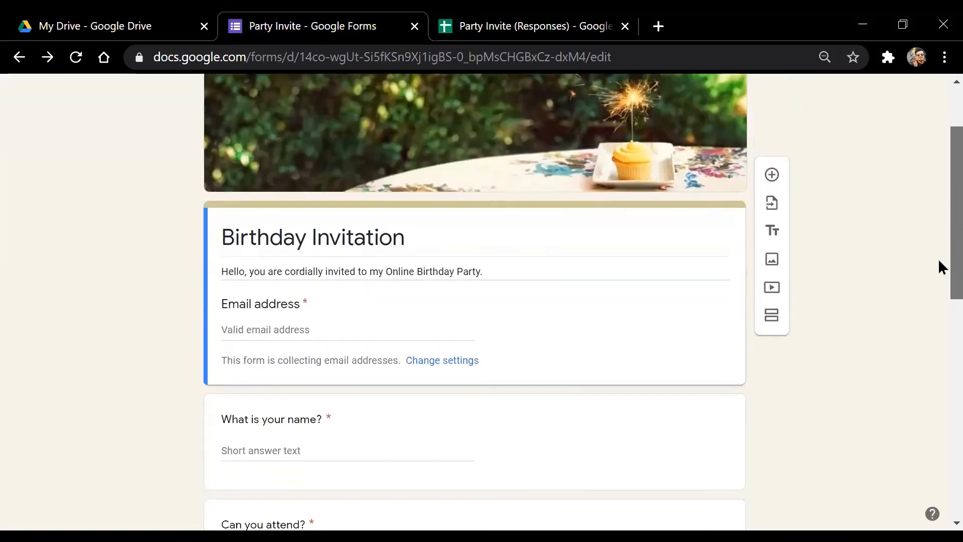
pyautogui.scroll(2, 939, 266)
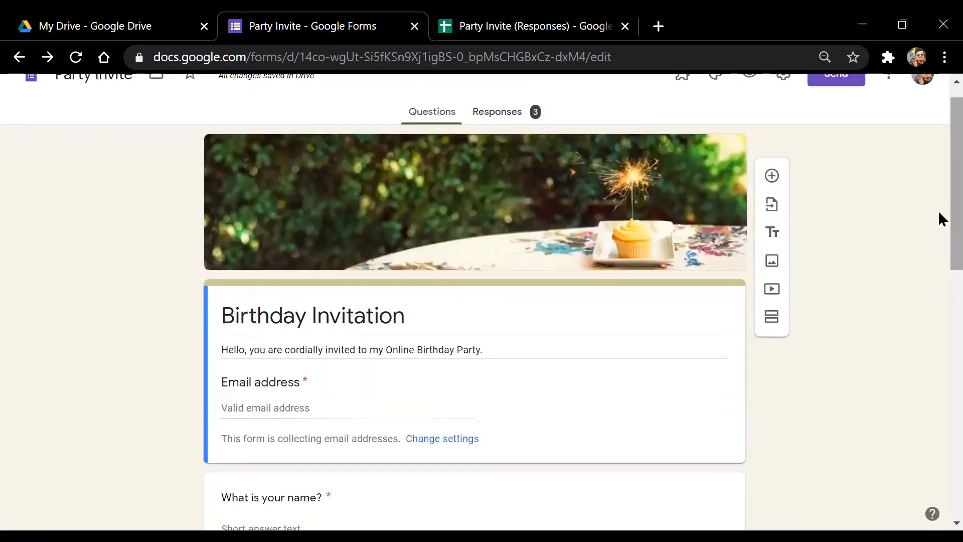
pyautogui.scroll(-1, 940, 217)
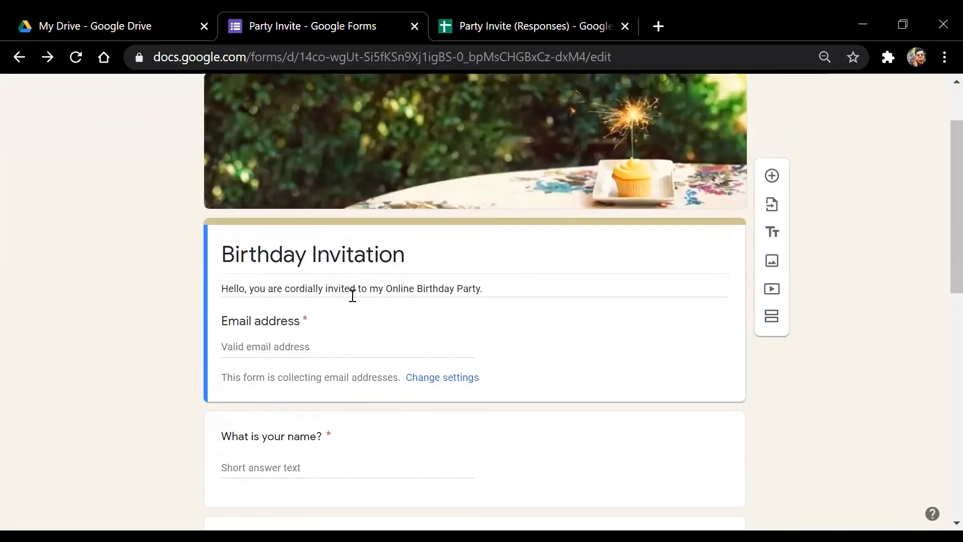
pyautogui.scroll(-5, 294, 346)
pyautogui.scroll(-7, 318, 337)
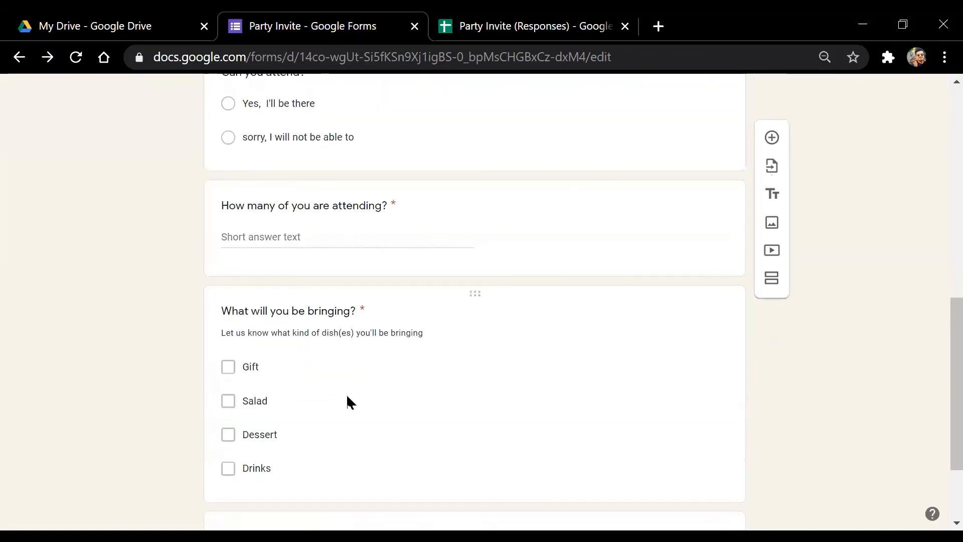
pyautogui.scroll(12, 510, 391)
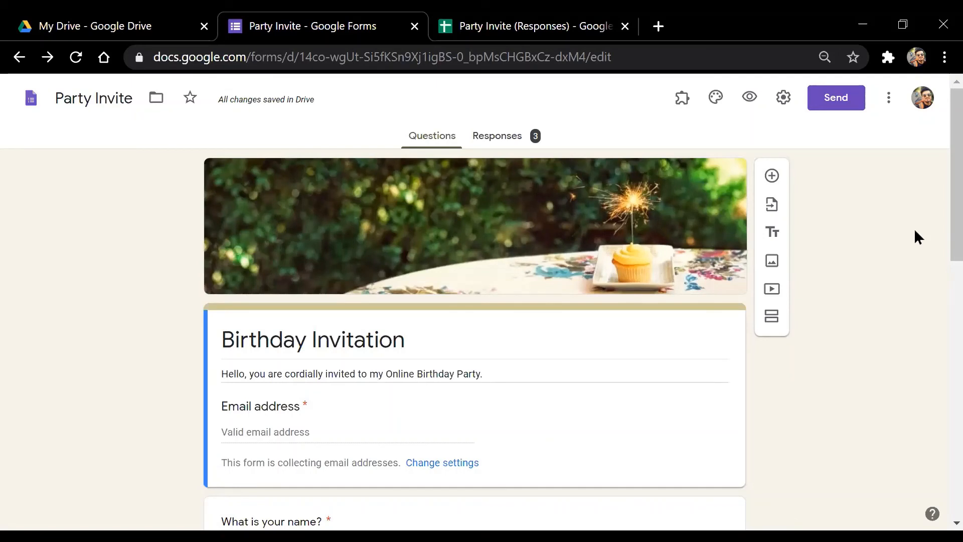
# - Open the linked spreadsheet from the form's responses, and return to the response summary
pyautogui.click(497, 145)
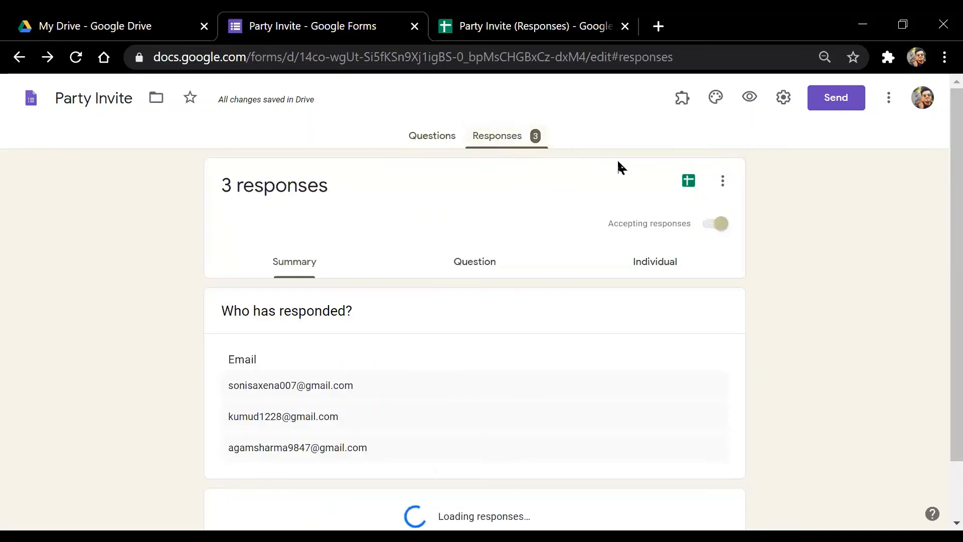
pyautogui.click(688, 180)
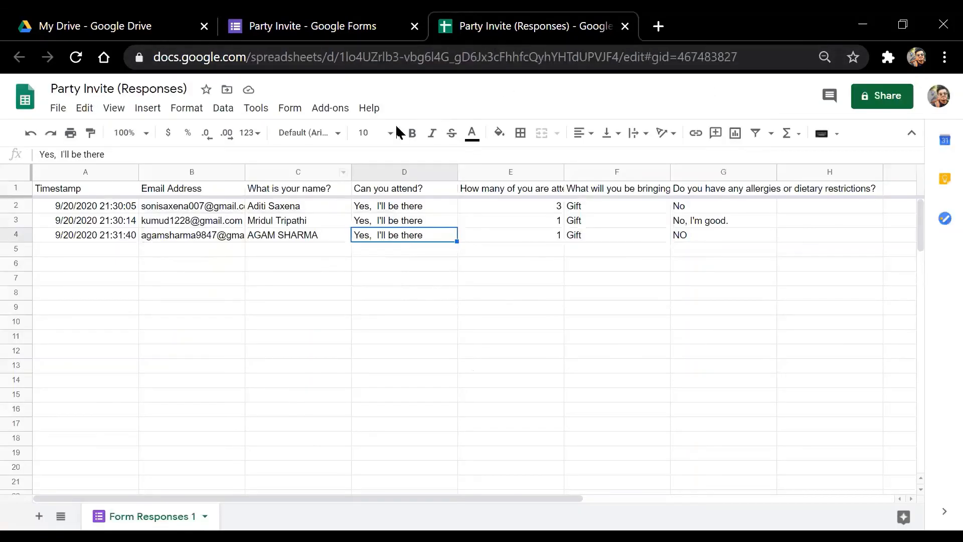
pyautogui.hotkey('ctrl', 'shift', 'Tab')
# - Examine the response summary, including the names, attendance charts, items guests will bring and dietary restrictions
pyautogui.scroll(-3, 942, 226)
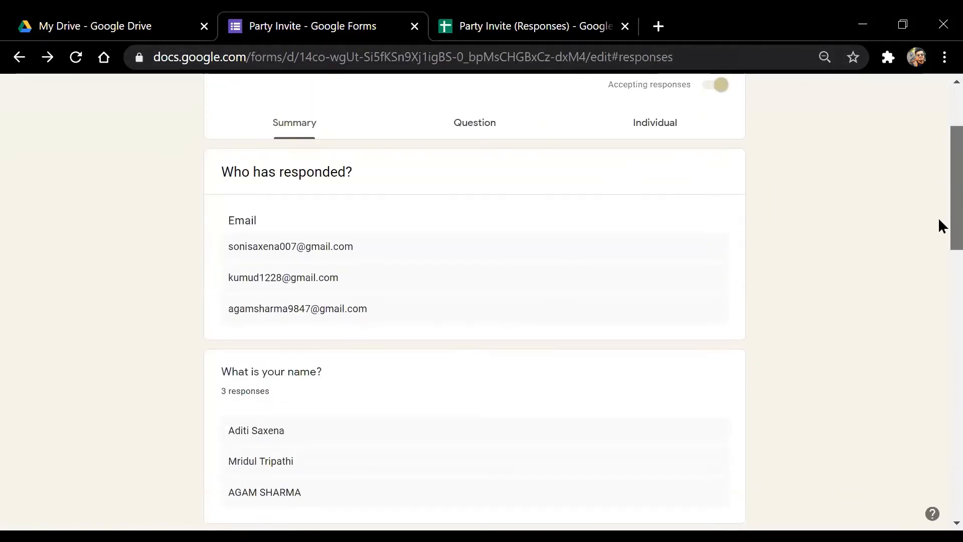
pyautogui.scroll(-8, 939, 219)
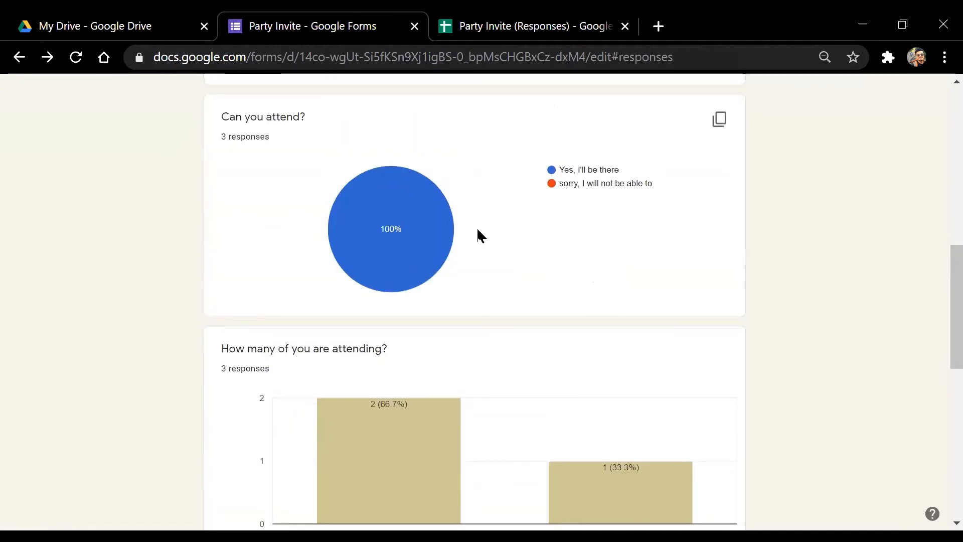
pyautogui.scroll(10, 939, 249)
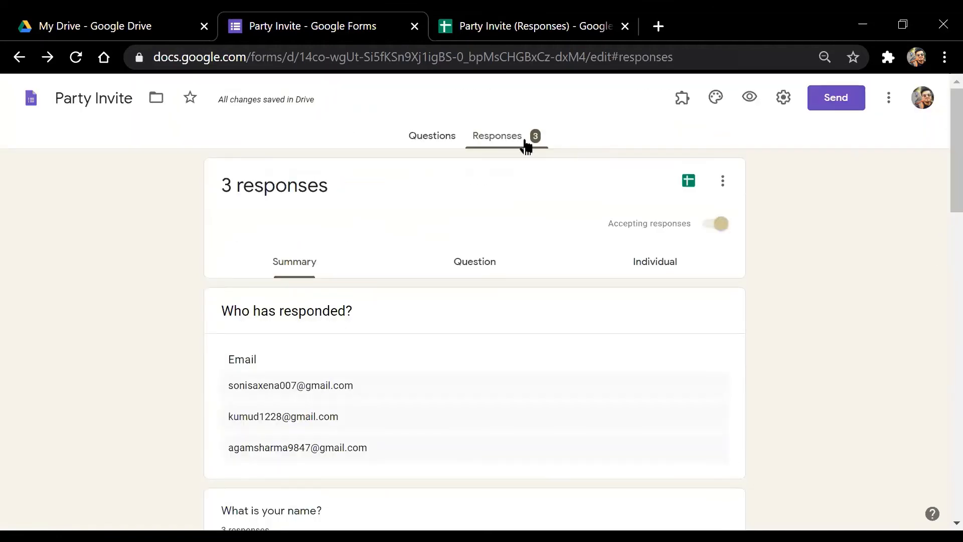
pyautogui.moveTo(941, 183); pyautogui.dragTo(940, 281)
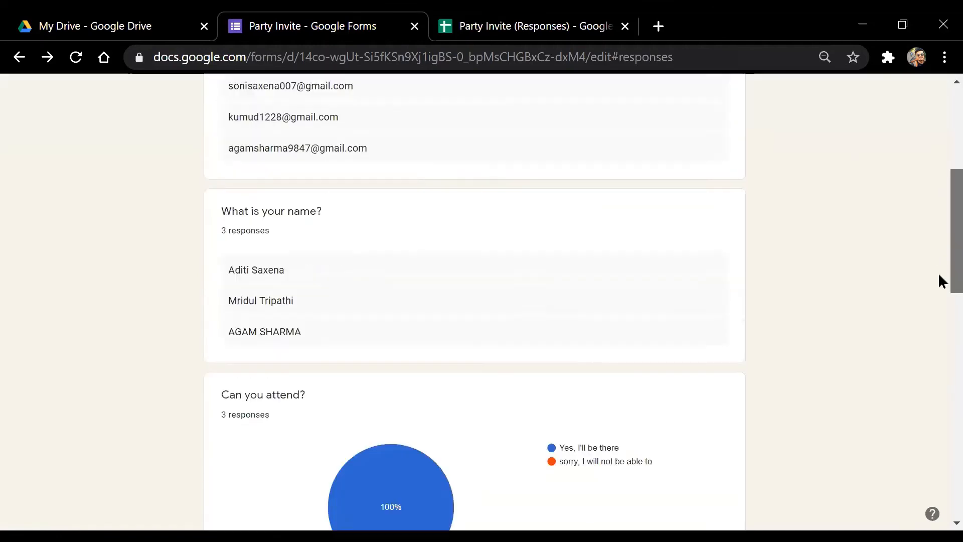
pyautogui.scroll(-5, 941, 281)
pyautogui.scroll(-5, 939, 309)
pyautogui.moveTo(405, 273)
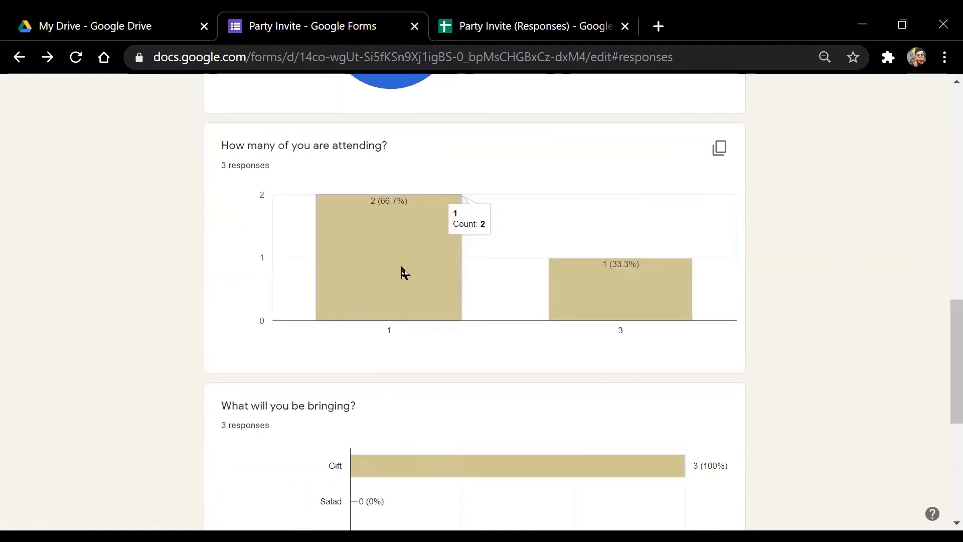
pyautogui.scroll(-5, 939, 350)
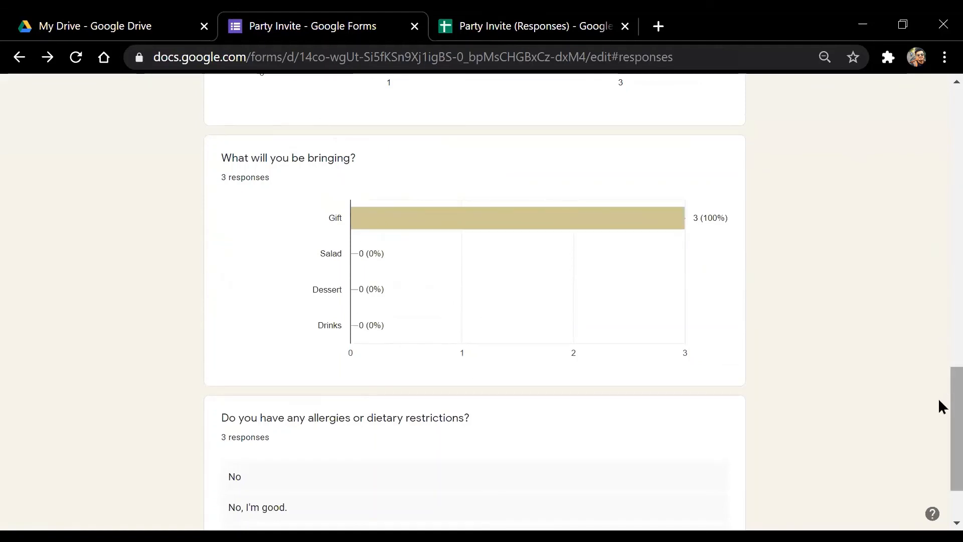
pyautogui.scroll(-1, 773, 333)
pyautogui.moveTo(647, 178)
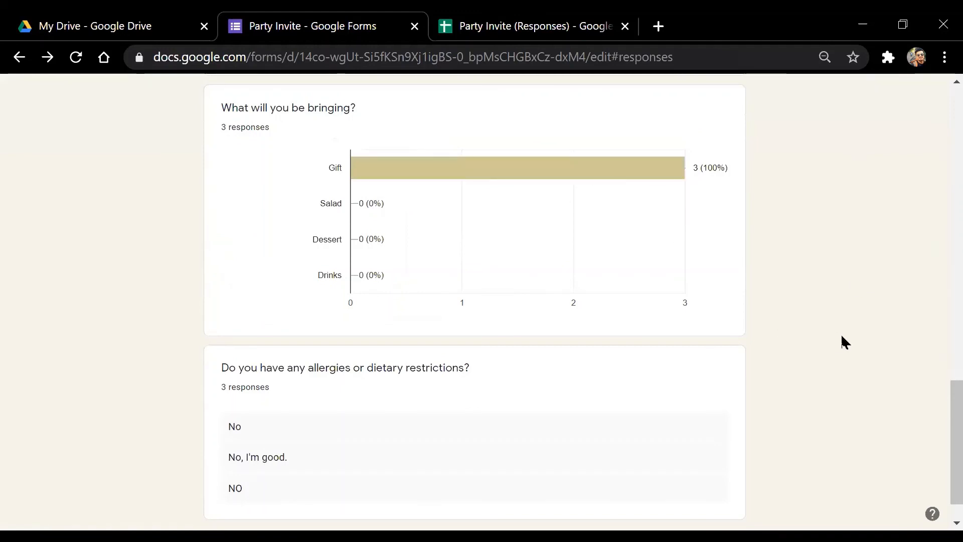
pyautogui.moveTo(939, 416); pyautogui.dragTo(939, 92)
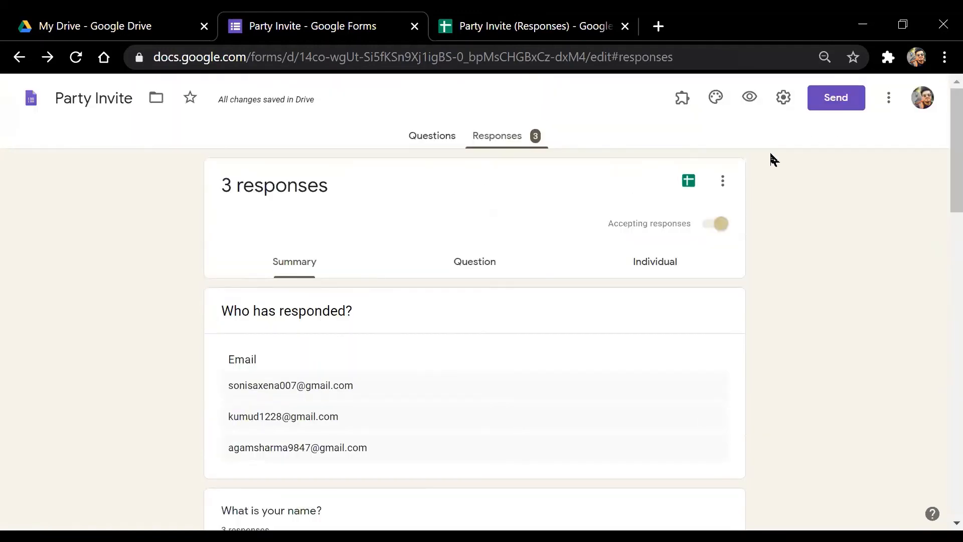
# - Widen the Email Address column in the response spreadsheet to fit the full addresses, and look over that column
pyautogui.click(516, 43)
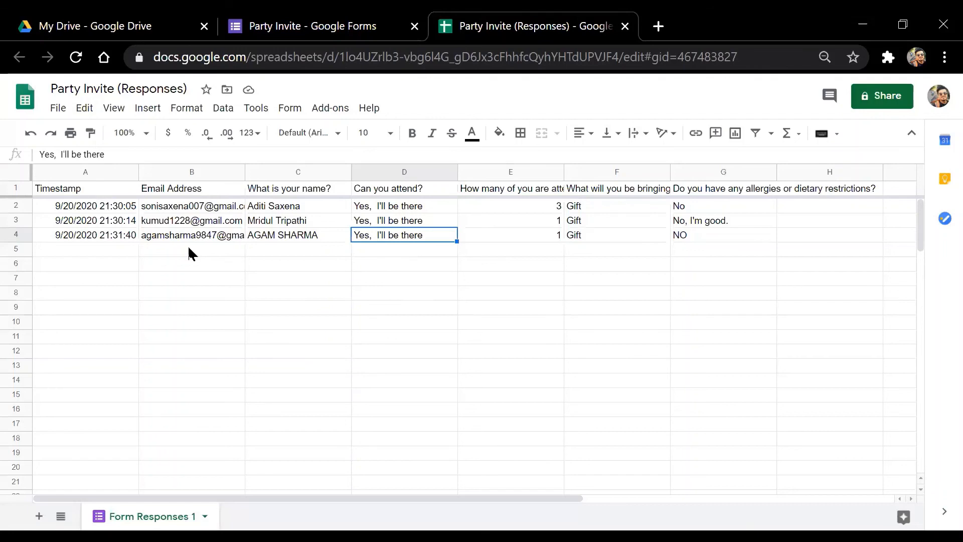
pyautogui.moveTo(245, 172); pyautogui.dragTo(540, 300)
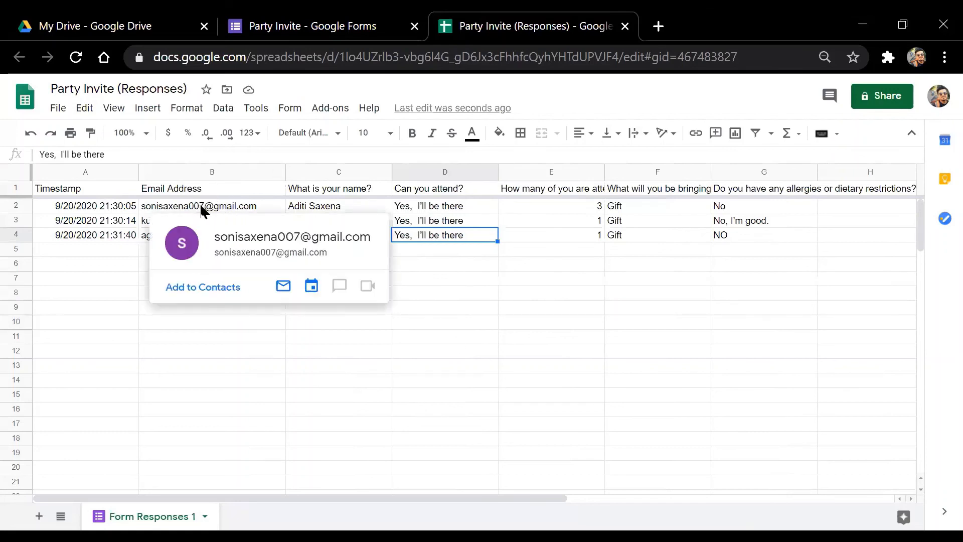
pyautogui.click(202, 173)
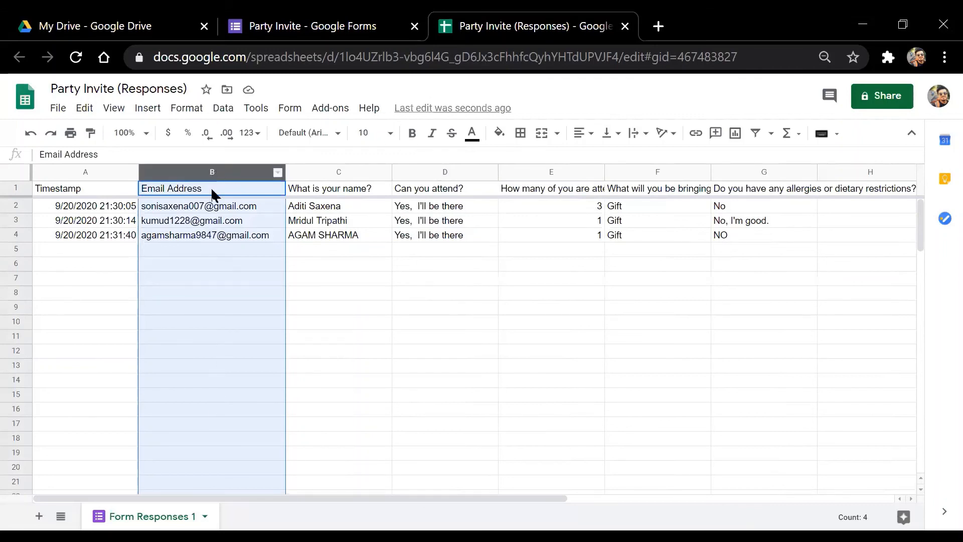
pyautogui.moveTo(205, 260)
pyautogui.click(484, 295)
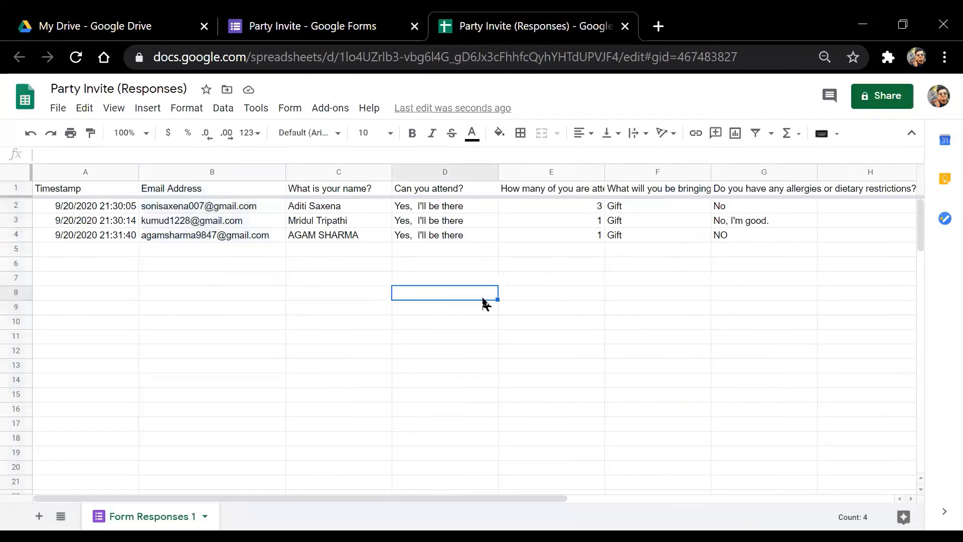
# - Look at the response timestamps and the first respondent's email address, and return to the form's responses
pyautogui.click(95, 234)
pyautogui.click(97, 206)
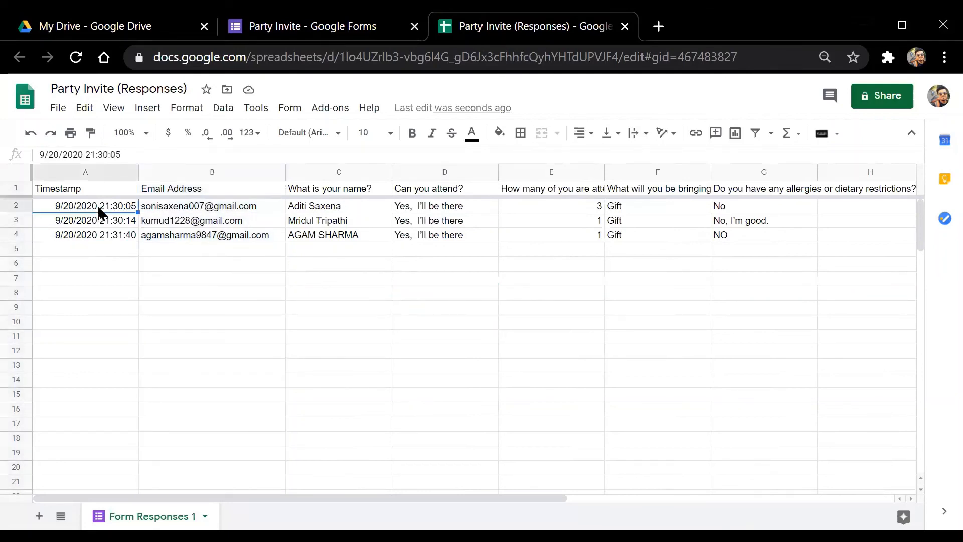
pyautogui.click(187, 212)
pyautogui.click(362, 31)
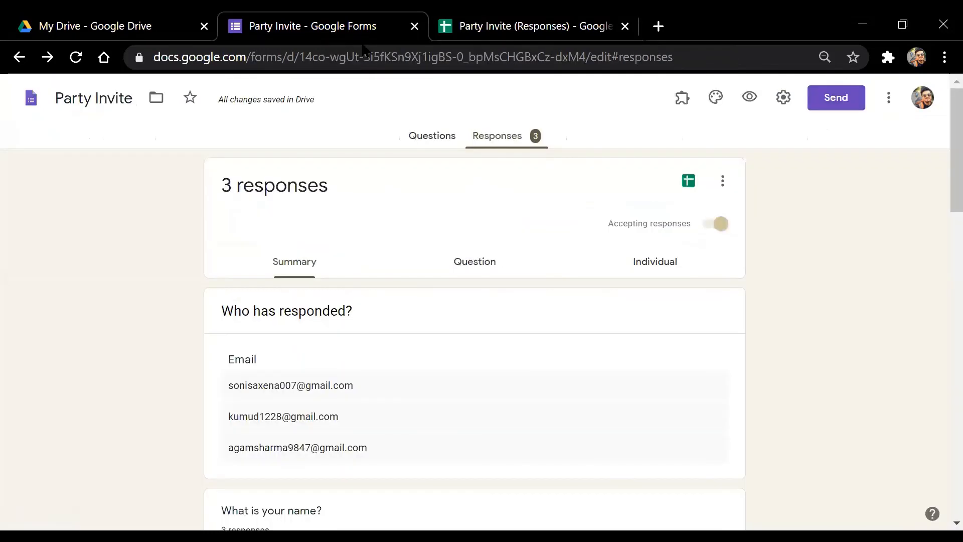